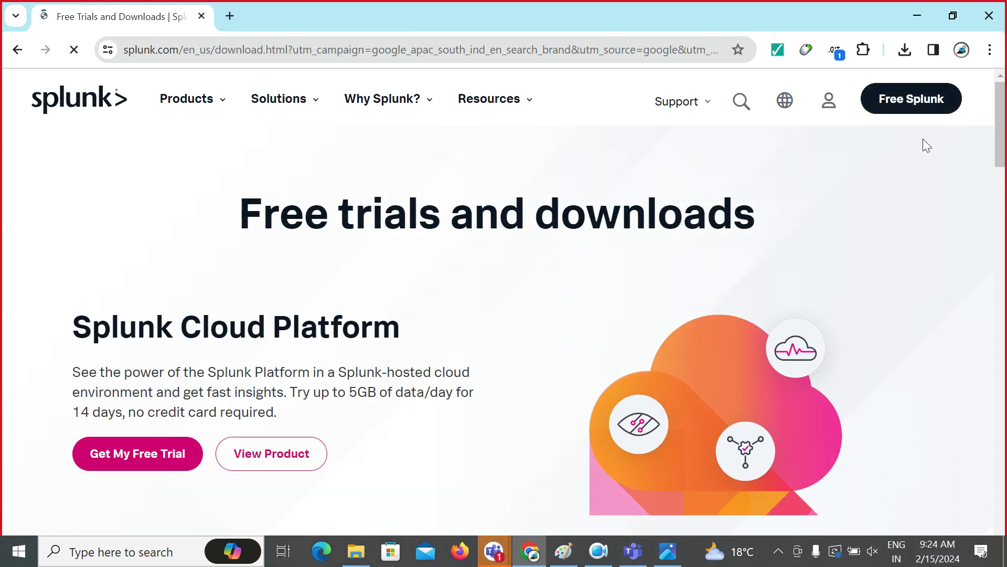
Step: Open the Splunk Create Your Account page from the account menu and select its address-bar URL
scroll(732, 255, "down", 3)
scroll(731, 255, "up", 3)
mouse_move(828, 105)
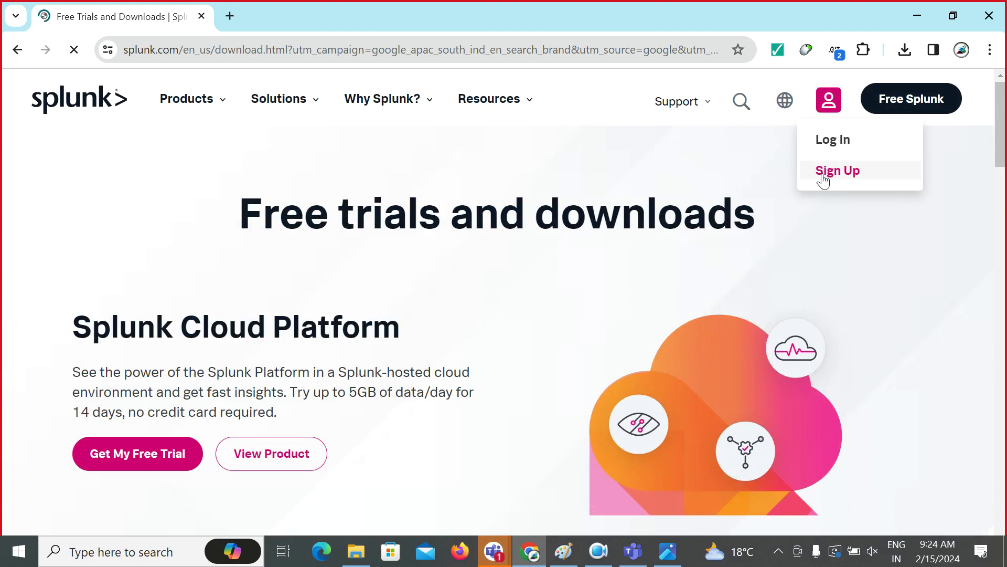
left_click(822, 176)
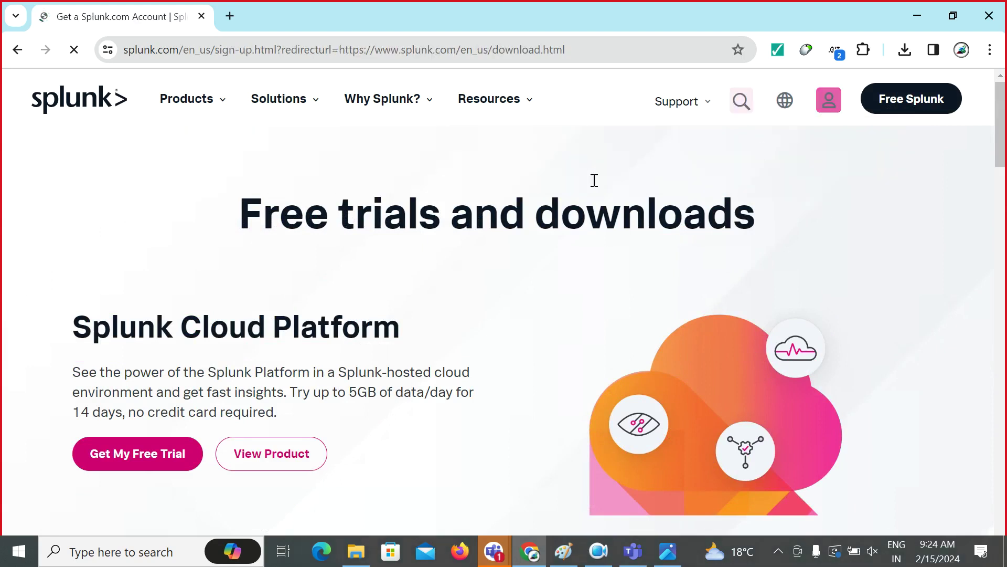
left_click_drag(610, 49, 76, 57)
key("ctrl+c")
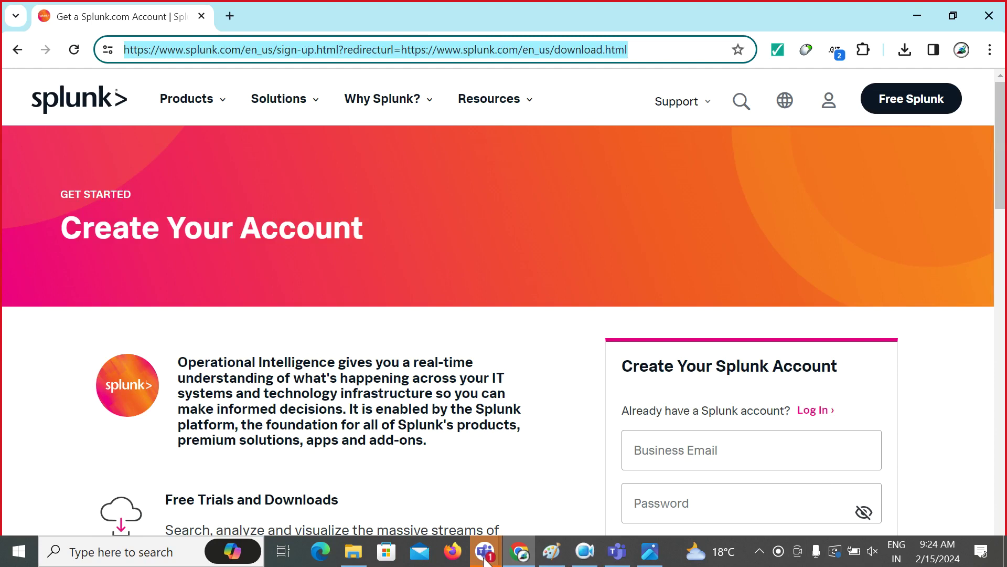
Step: Paste and send the Splunk sign-up link in the Teams meeting chat, then minimize the meeting
mouse_move(618, 552)
left_click(570, 440)
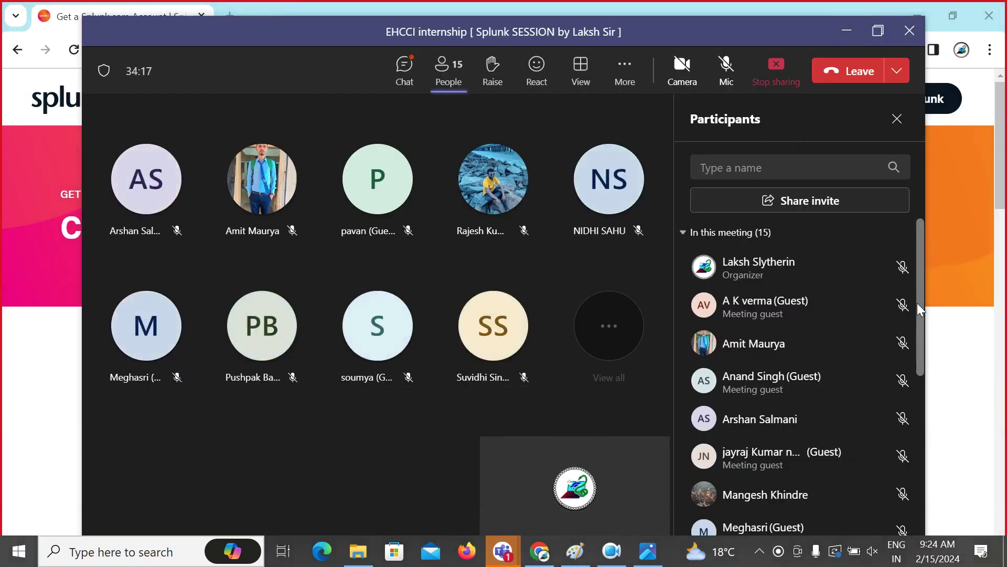
scroll(779, 415, "down", 5)
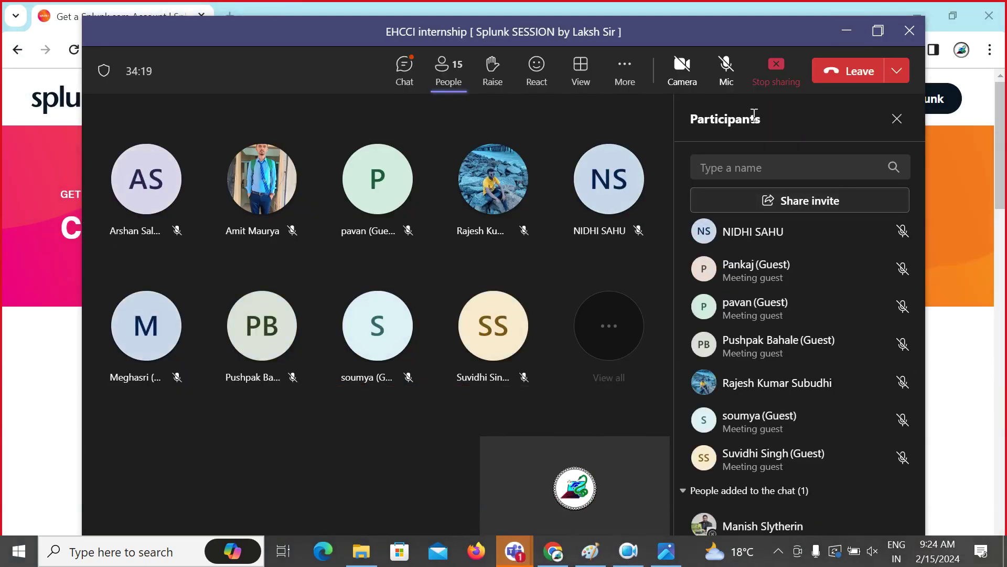
left_click(404, 68)
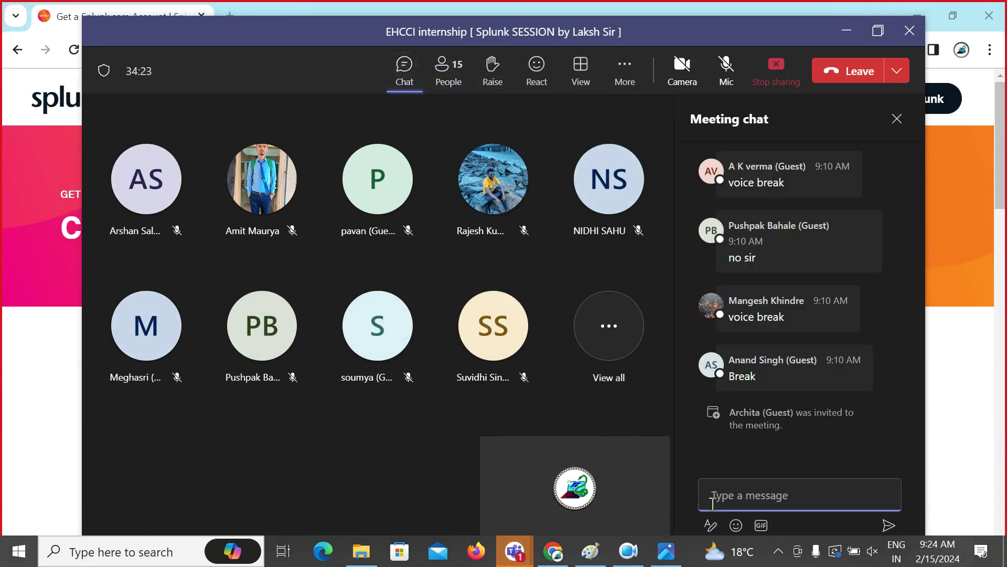
key("ctrl+v")
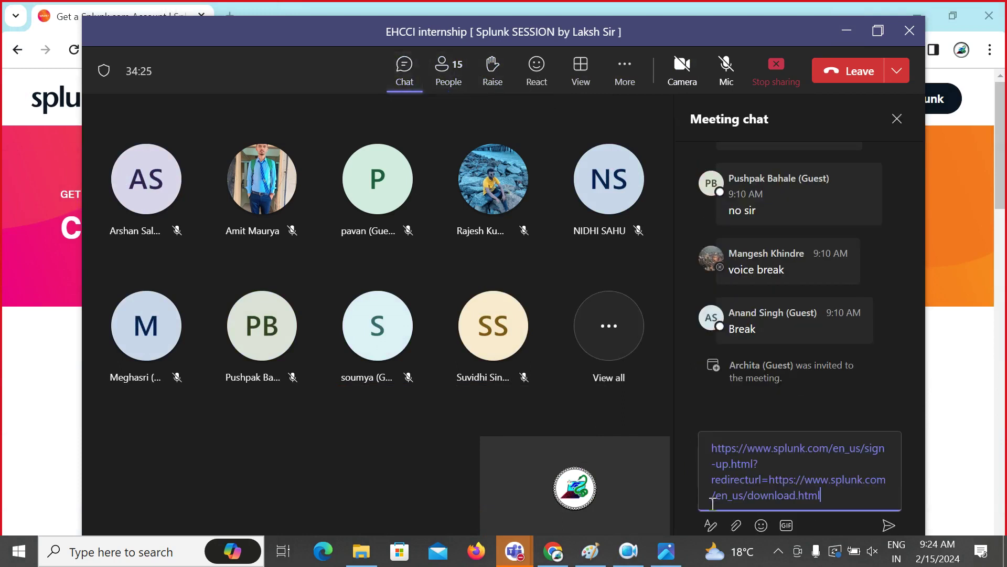
key("Return")
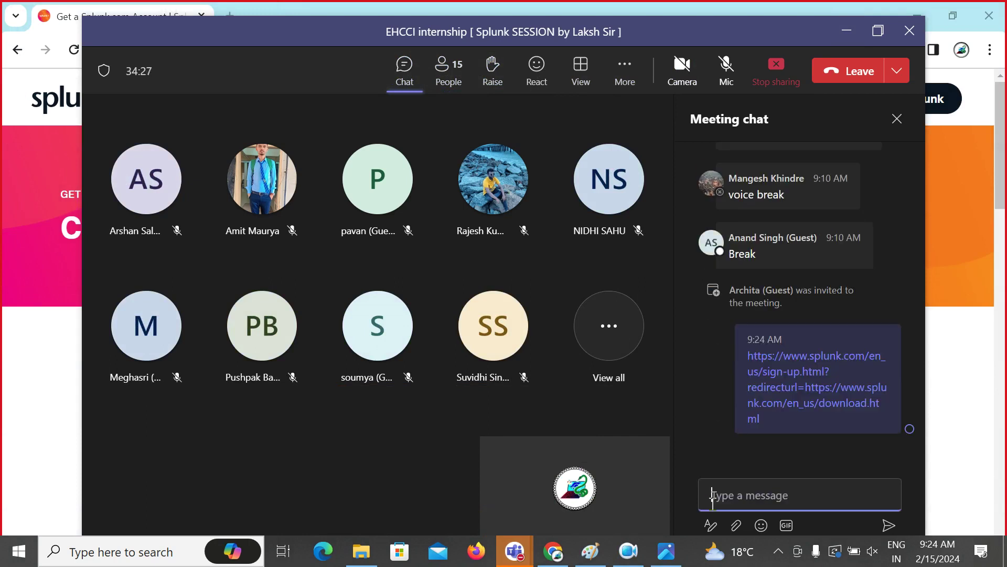
left_click(845, 35)
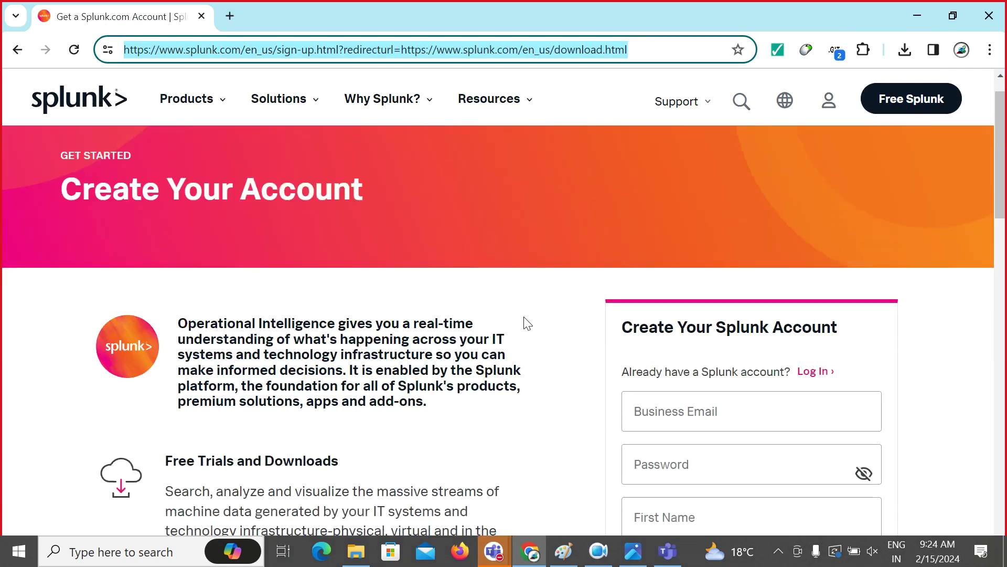
Step: Enter the business email address and an account password on the sign-up form
scroll(527, 324, "down", 1)
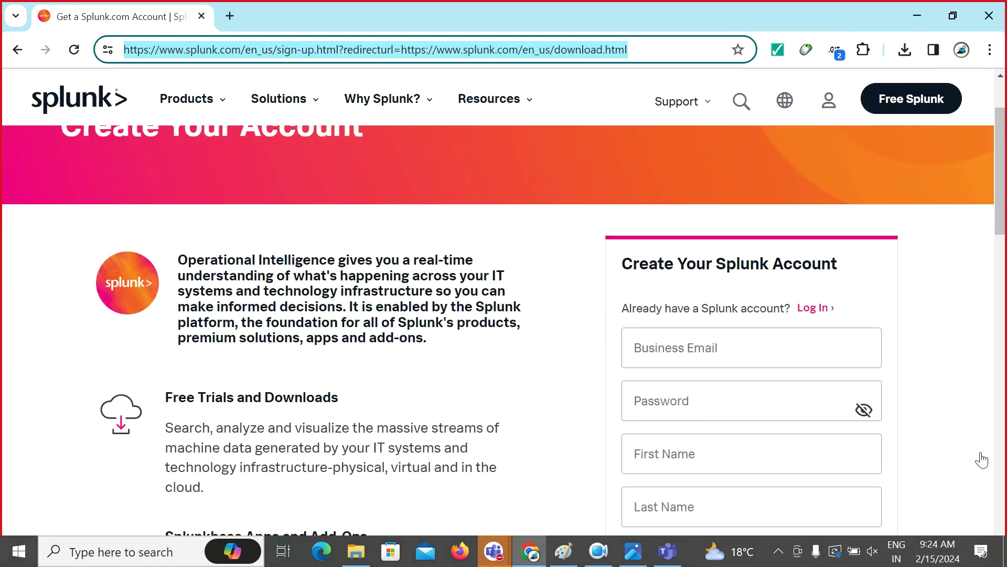
left_click(639, 359)
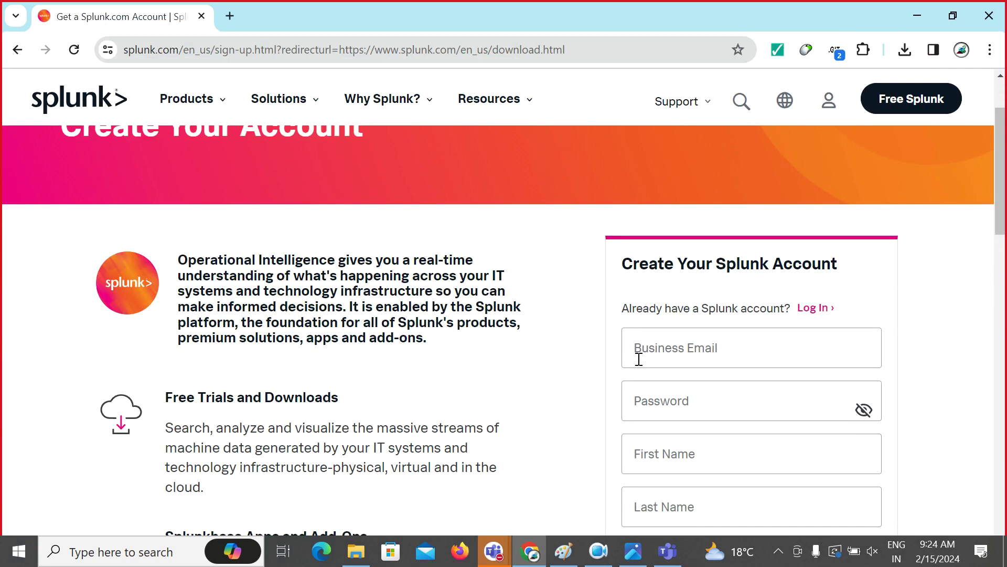
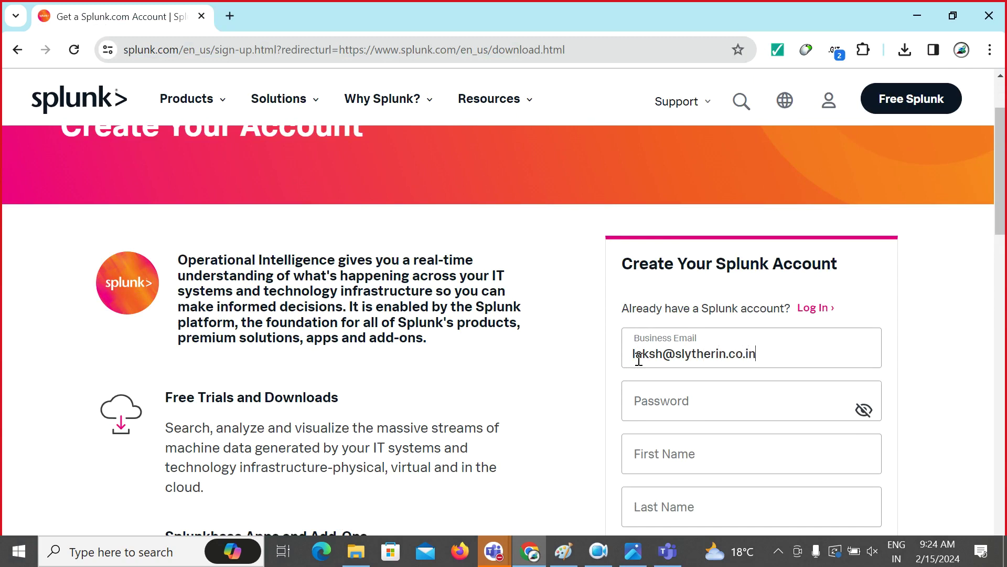
left_click(637, 402)
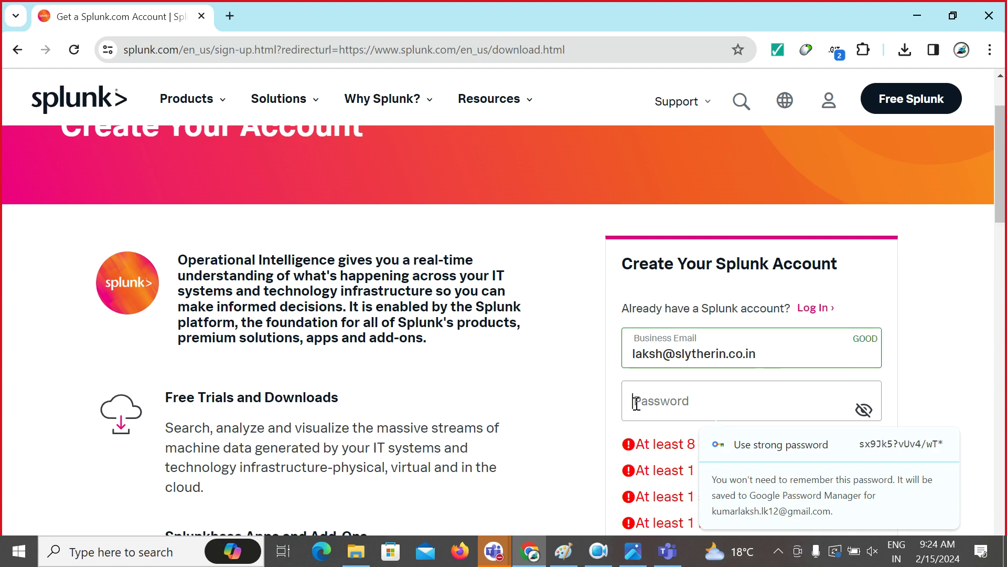
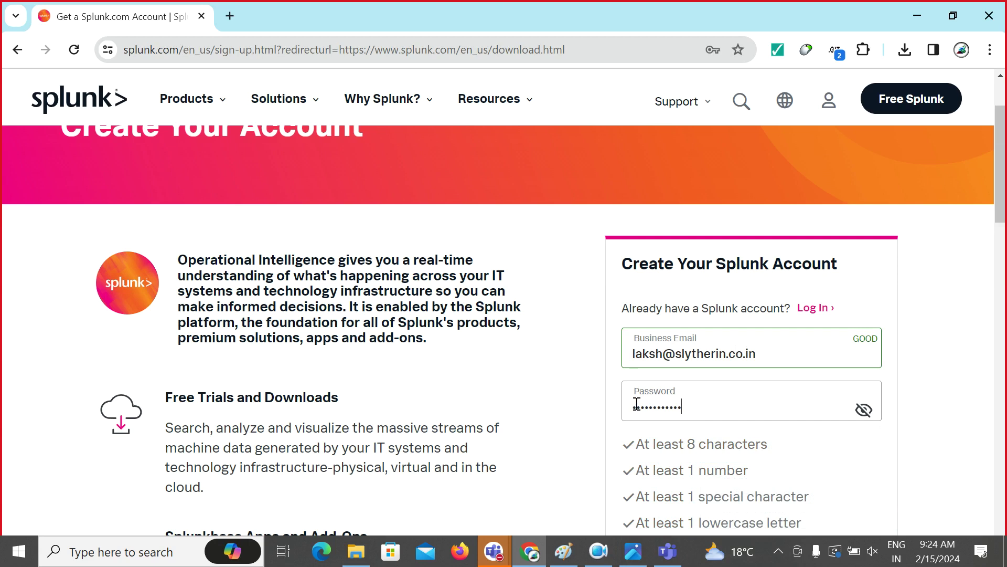
Step: Fill in first name, last name, job title 'funder' and the phone number
scroll(636, 404, "down", 3)
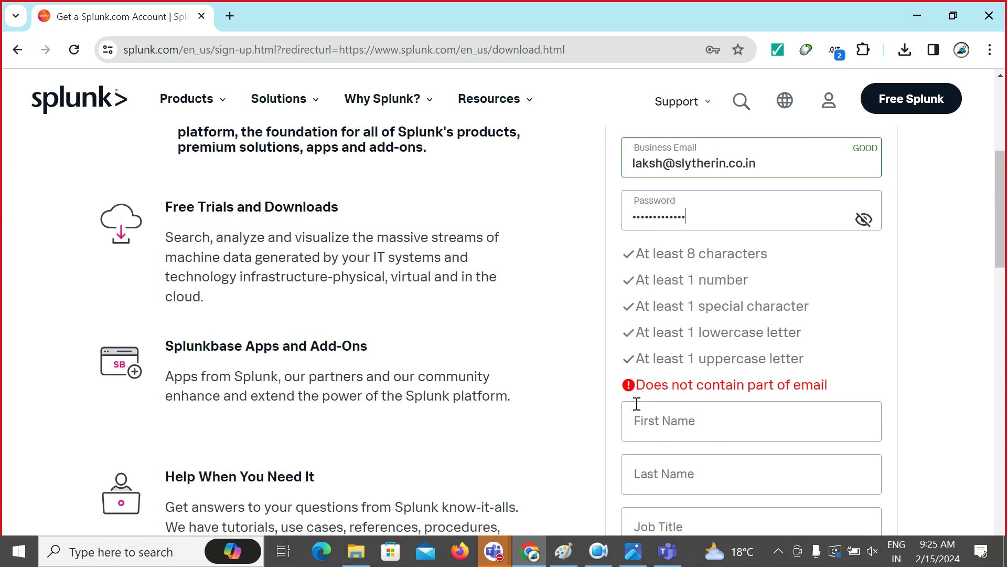
left_click(655, 423)
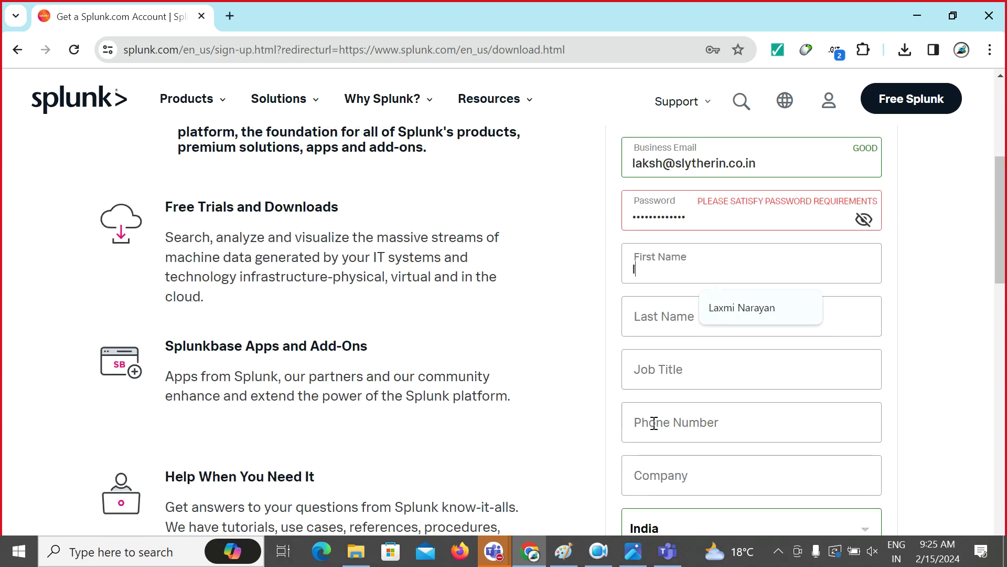
left_click(650, 315)
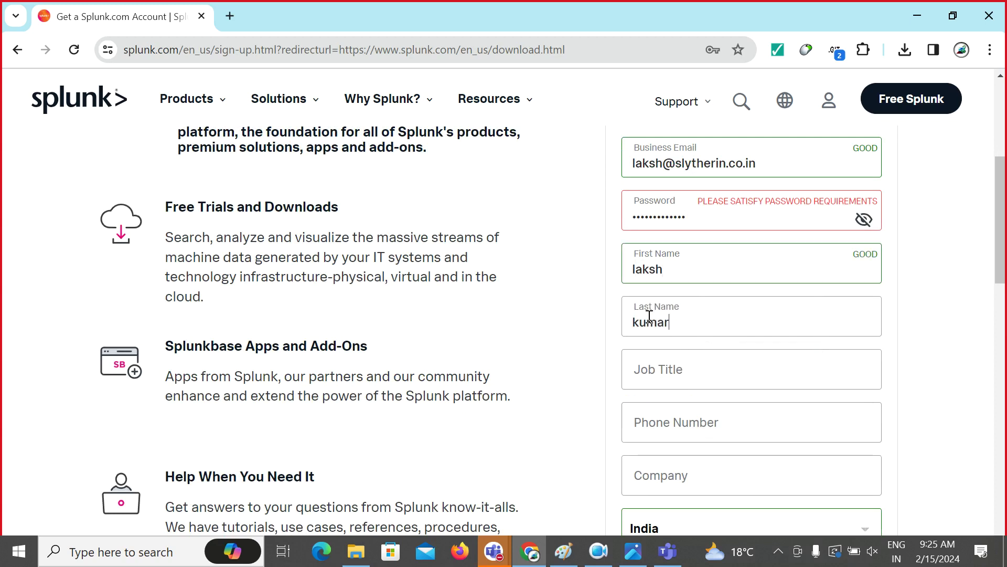
left_click(643, 373)
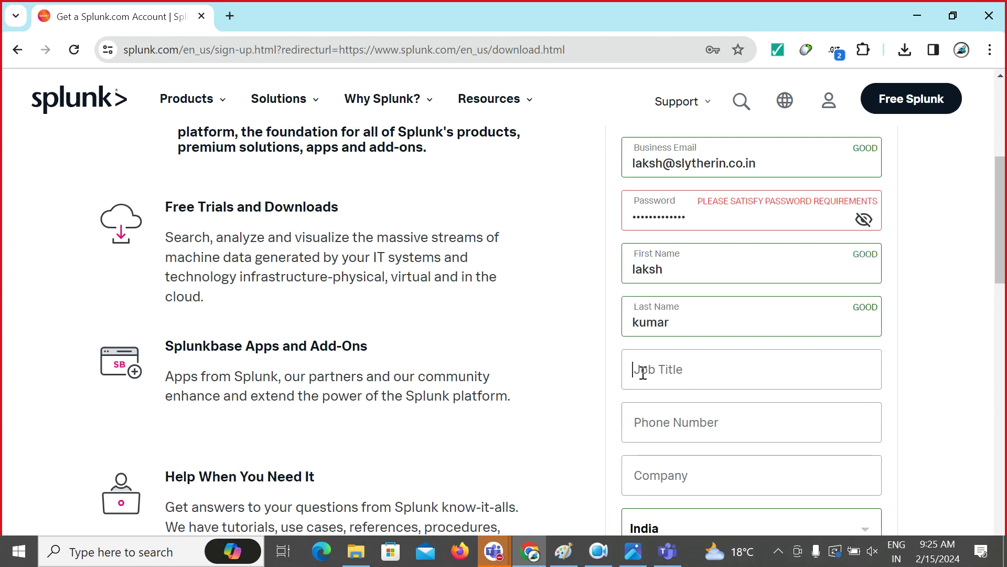
type("f")
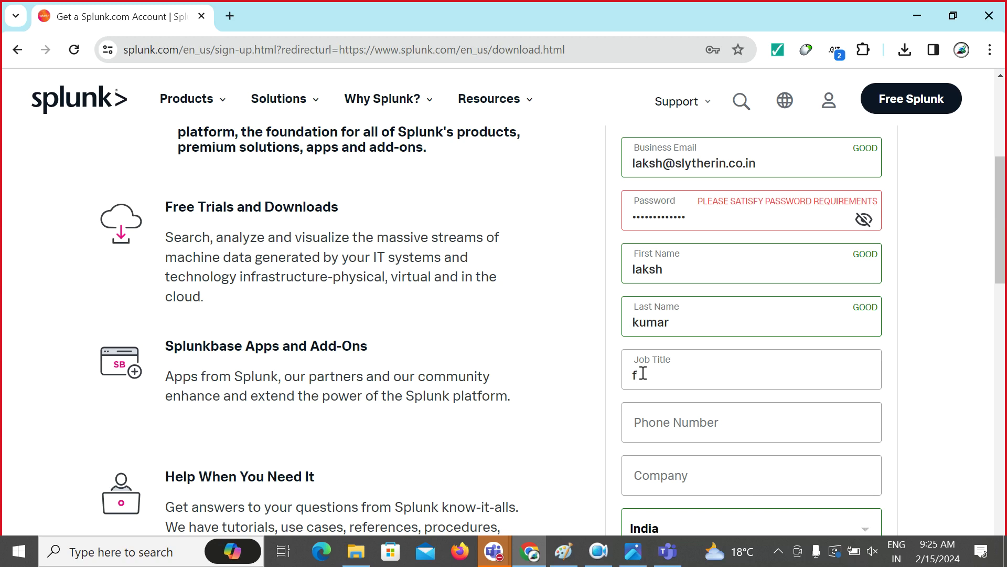
type("under")
left_click(662, 423)
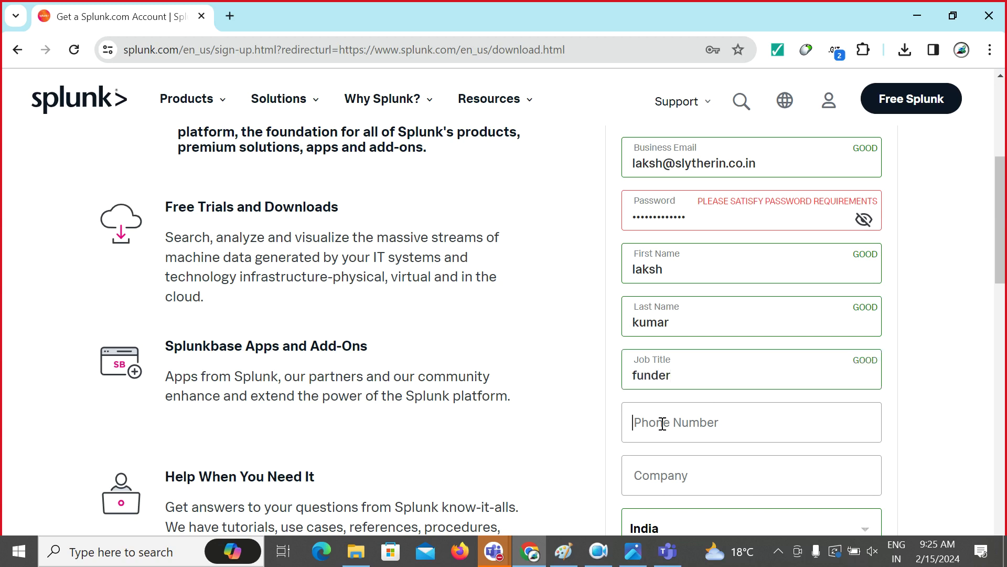
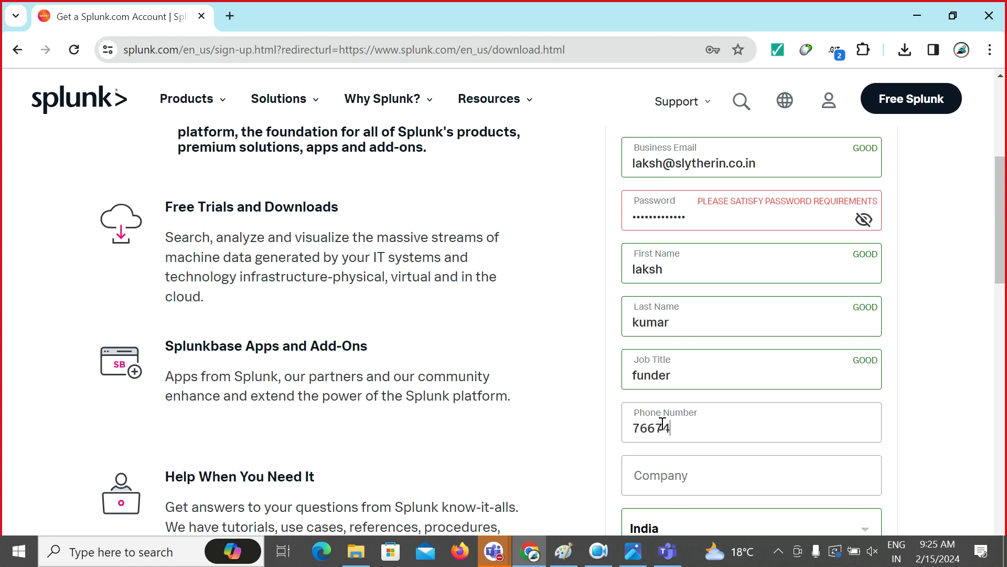
Step: Accept the suggested company name and enter the postal code
scroll(663, 424, "down", 1)
scroll(663, 423, "up", 2)
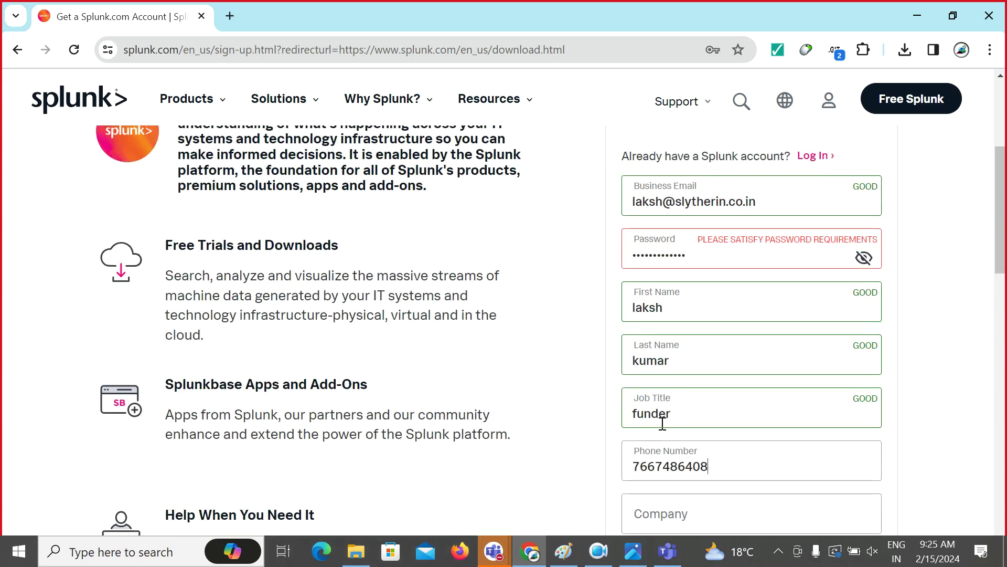
scroll(662, 423, "down", 4)
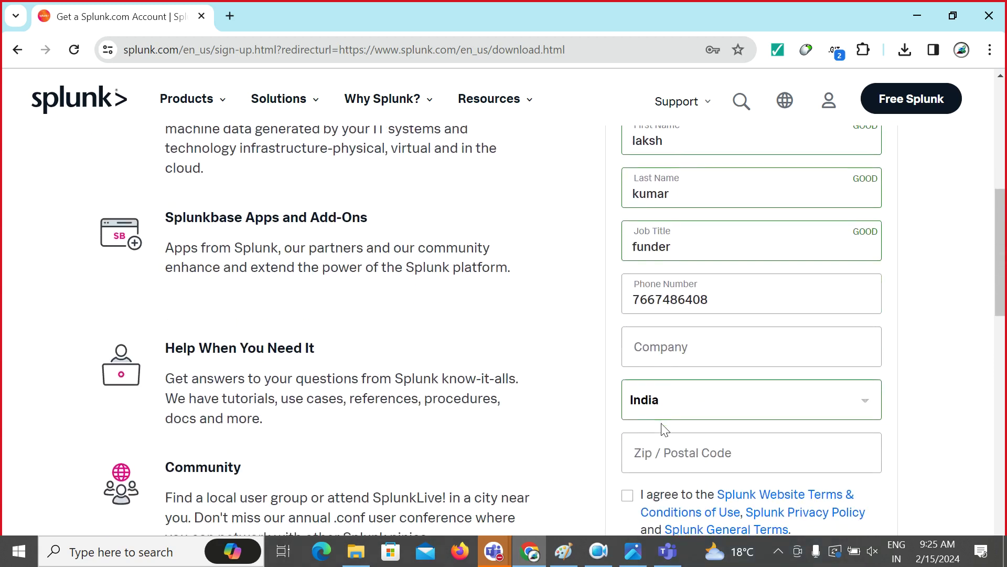
left_click(659, 324)
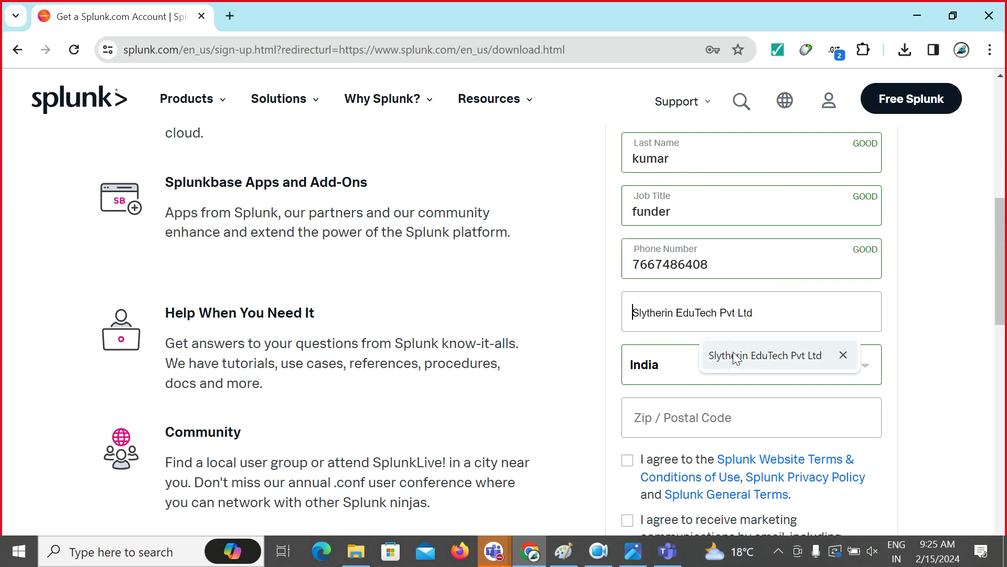
left_click(736, 356)
scroll(732, 397, "down", 1)
left_click(671, 341)
type("834001")
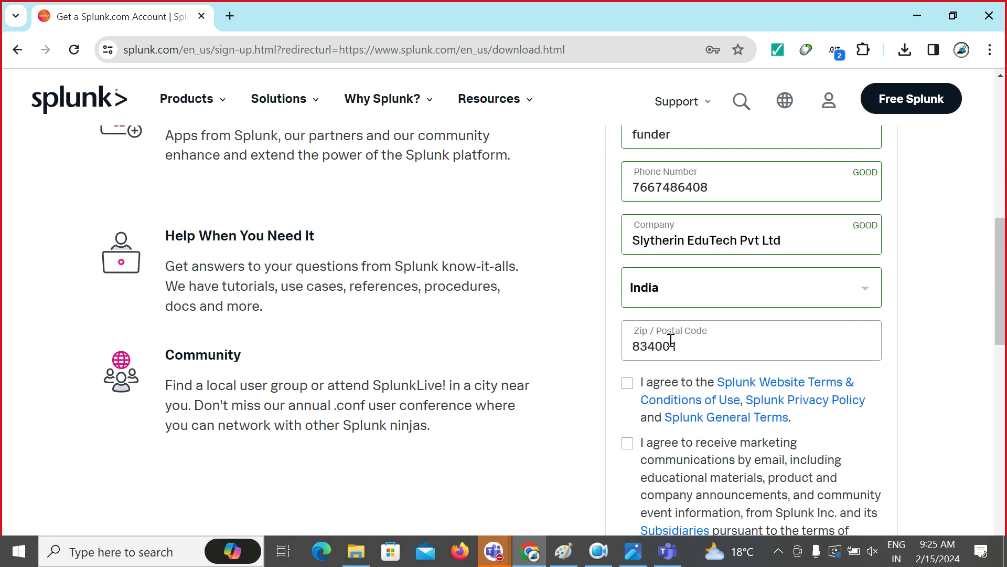
Step: Tick the terms-and-policies checkbox and the marketing-email opt-in checkbox
left_click(627, 383)
scroll(690, 435, "down", 1)
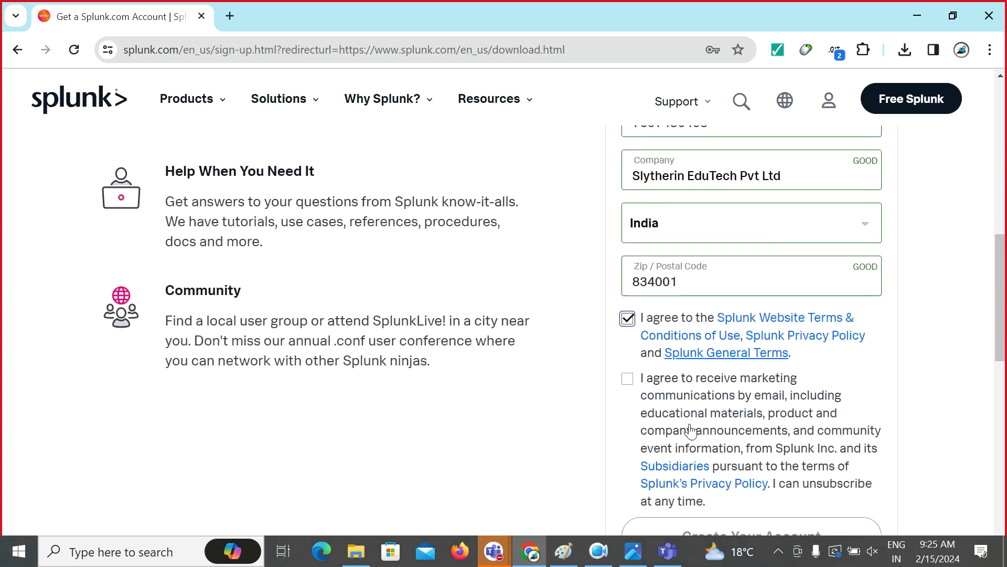
left_click(629, 382)
scroll(692, 426, "down", 3)
left_click(710, 342)
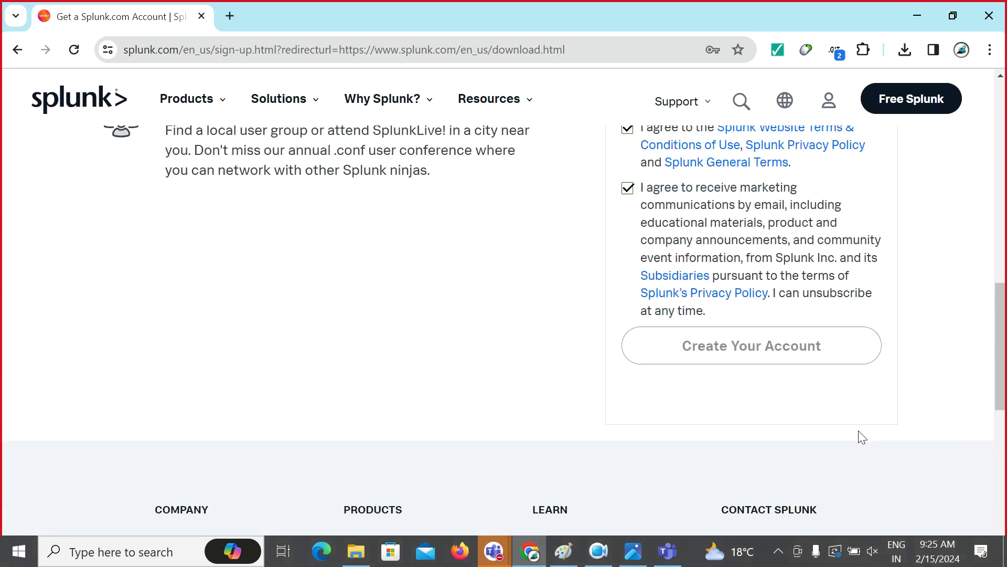
Step: Replace the rejected password with a new one that meets all requirements
scroll(741, 275, "up", 10)
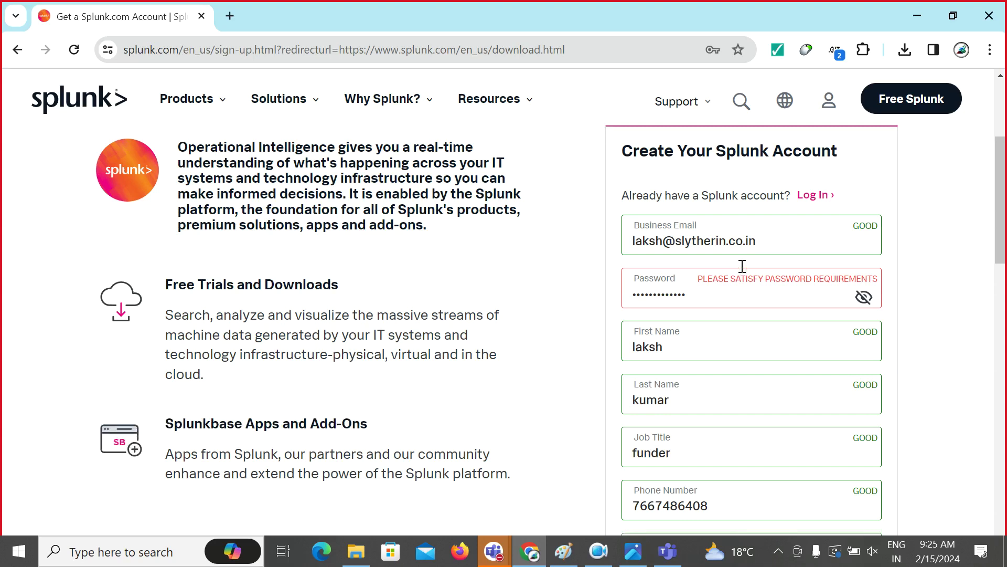
left_click(691, 305)
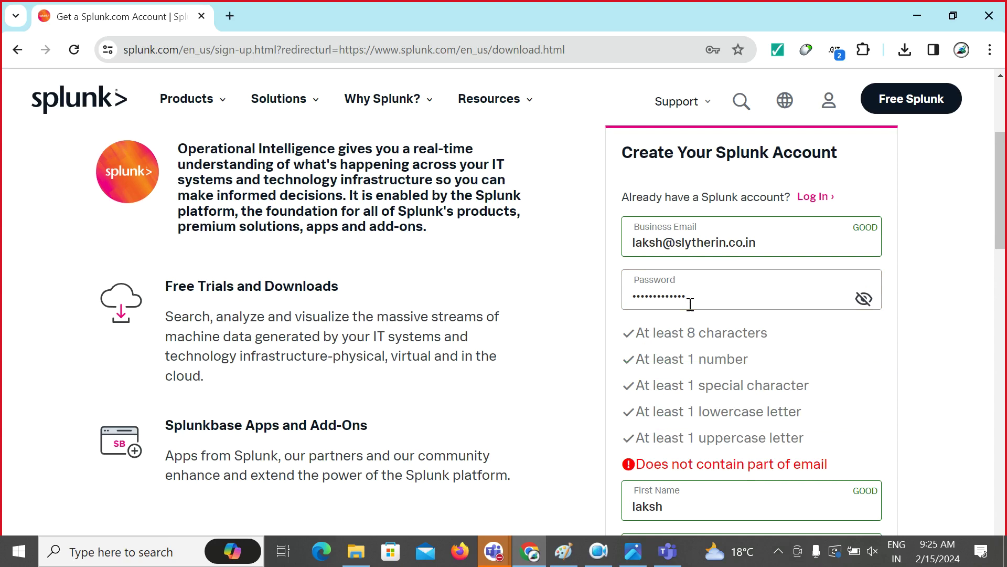
key("BackSpace")
key("BackSpace")
key("BackSpace")
key("BackSpace")
key("BackSpace")
key("BackSpace")
key("BackSpace")
key("BackSpace")
key("BackSpace")
key("BackSpace")
key("BackSpace")
key("BackSpace")
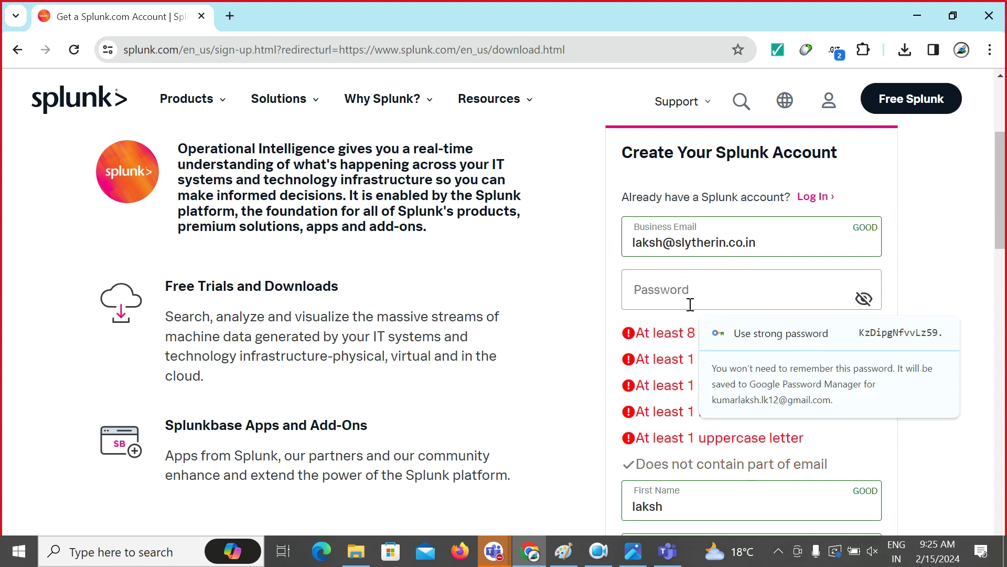
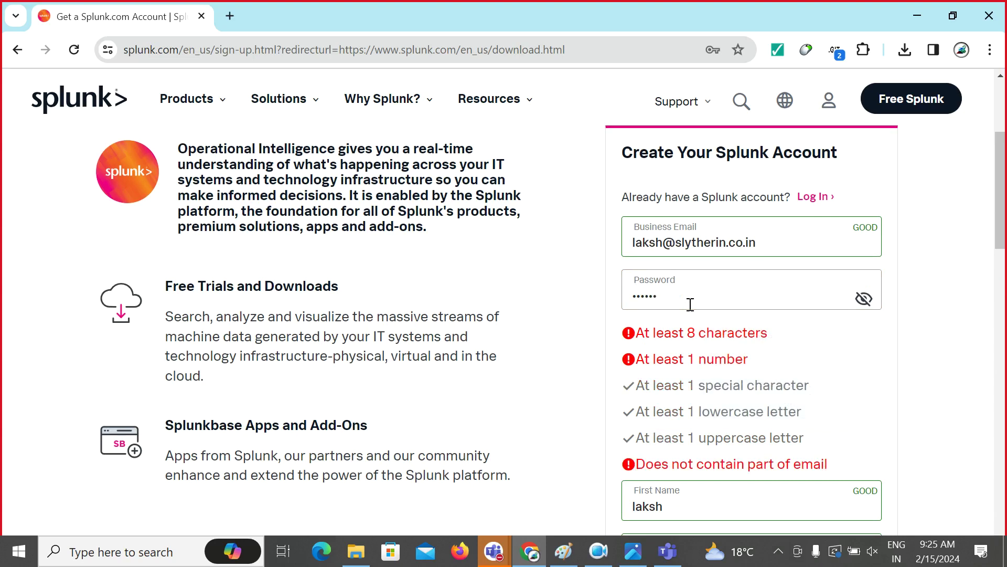
key("BackSpace")
key("BackSpace")
key("BackSpace")
key("BackSpace")
key("BackSpace")
key("BackSpace")
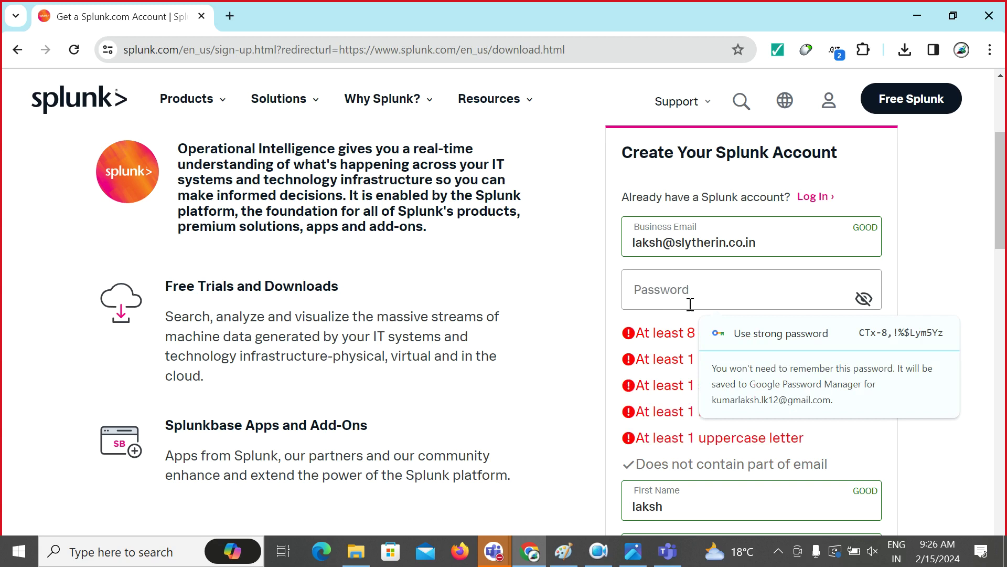
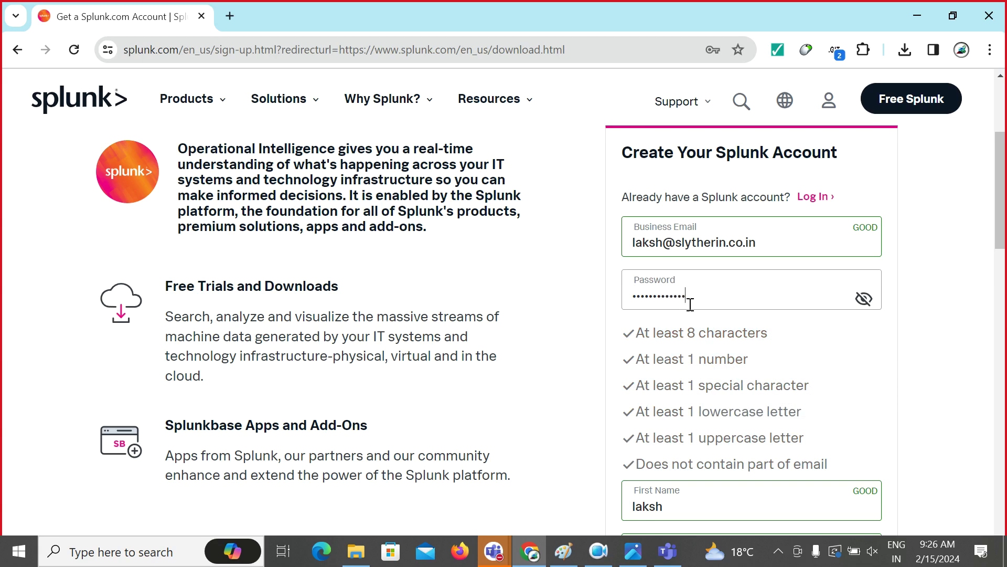
Step: Correct the job title from 'funder' to 'founder'
scroll(734, 412, "down", 8)
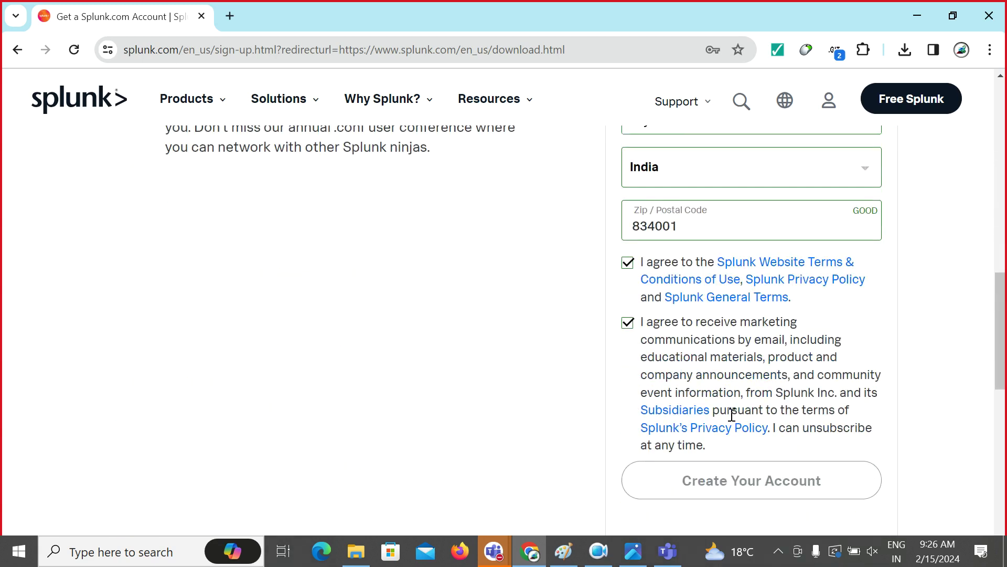
scroll(732, 414, "down", 3)
scroll(711, 344, "down", 3)
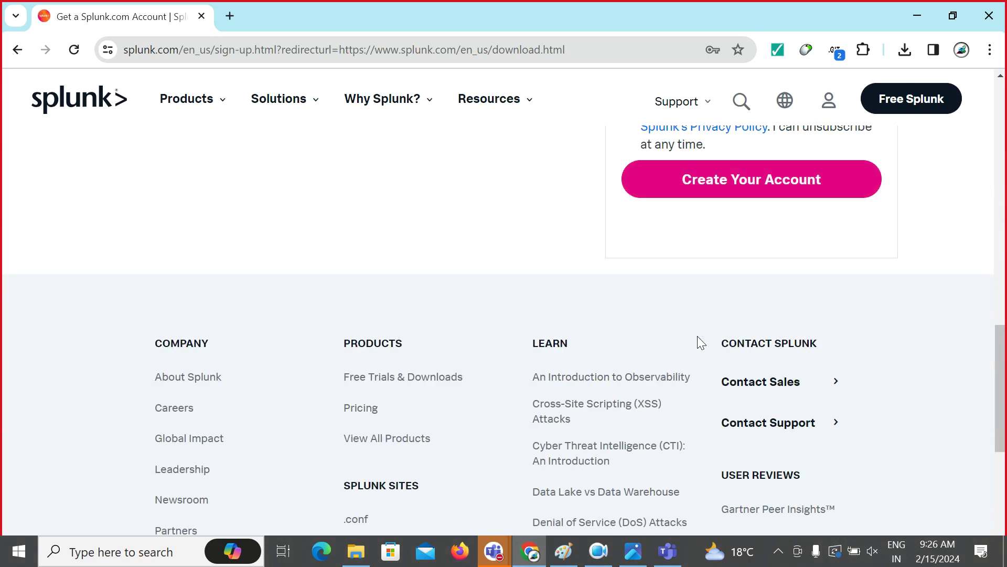
scroll(730, 291, "up", 12)
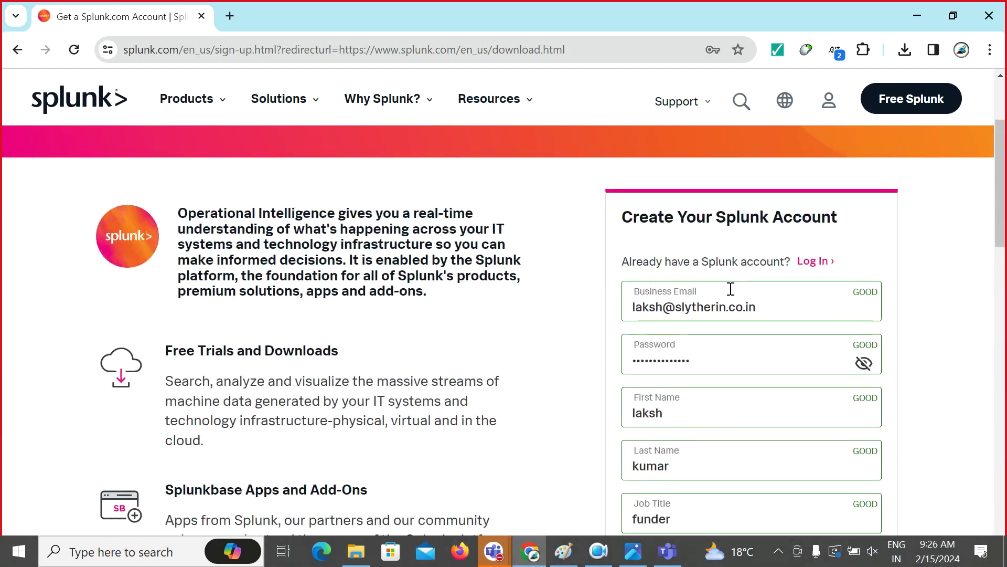
scroll(731, 288, "down", 1)
scroll(731, 290, "down", 2)
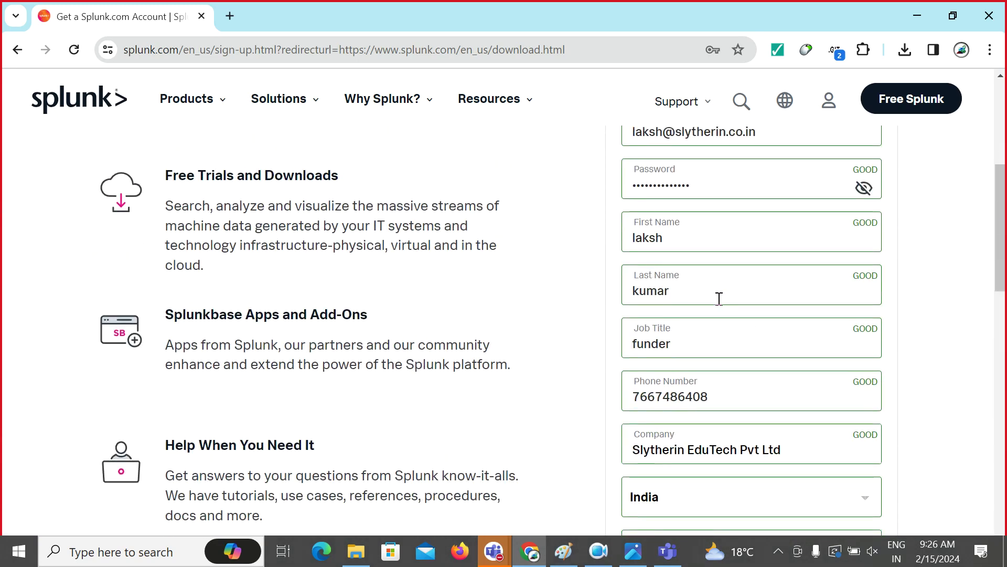
key("BackSpace")
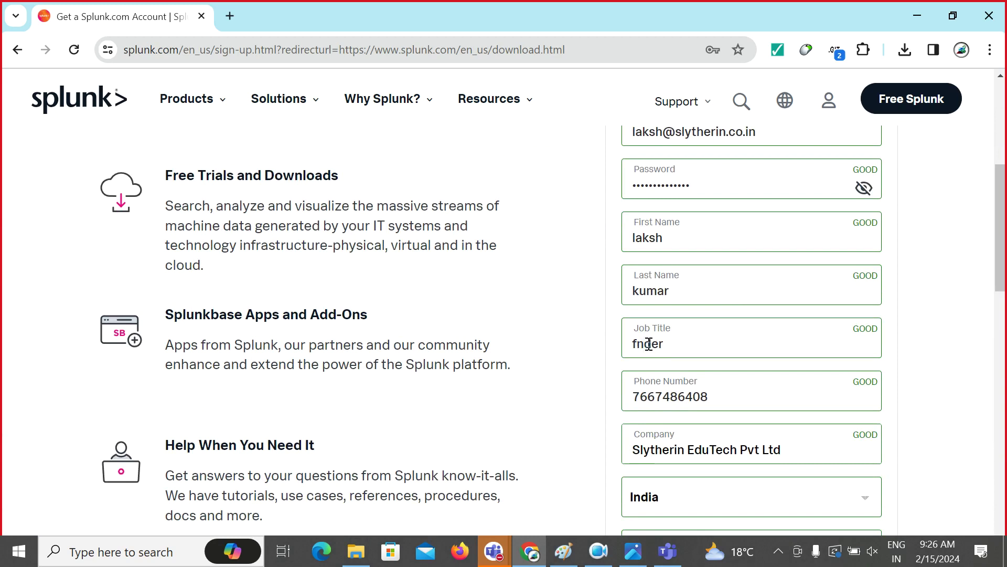
type("o")
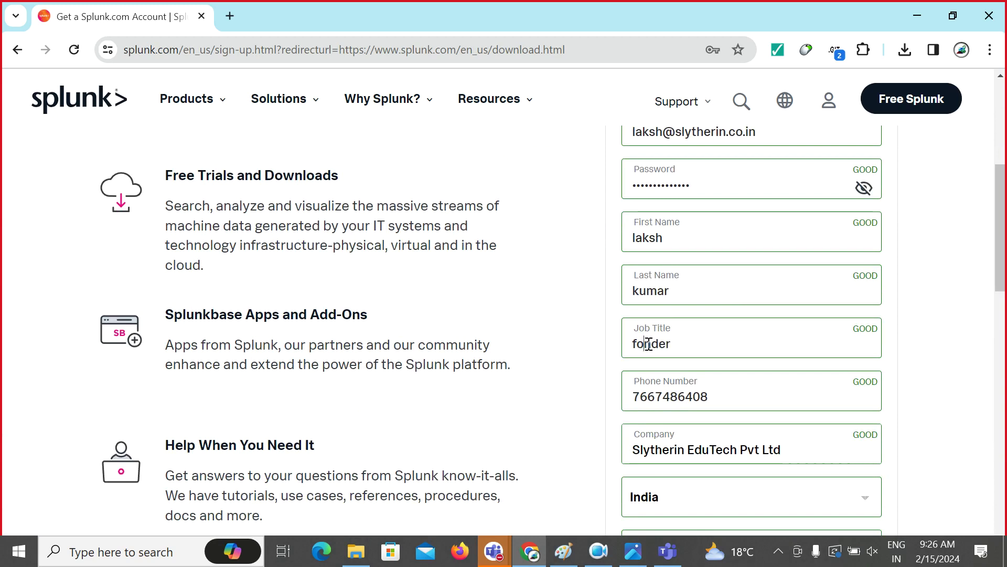
type("u")
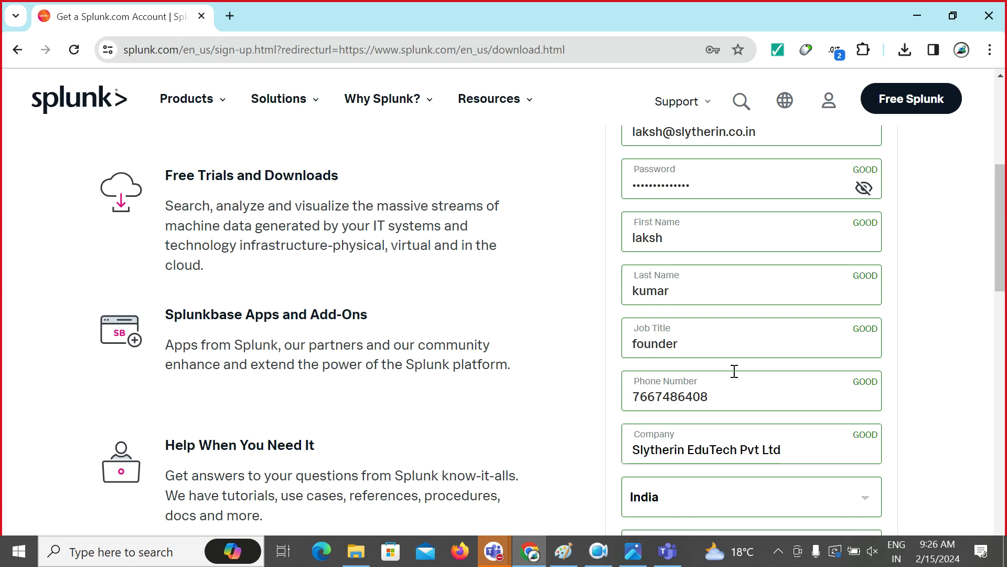
Step: Submit the Create Your Account form and save the password in Chrome
scroll(734, 371, "down", 8)
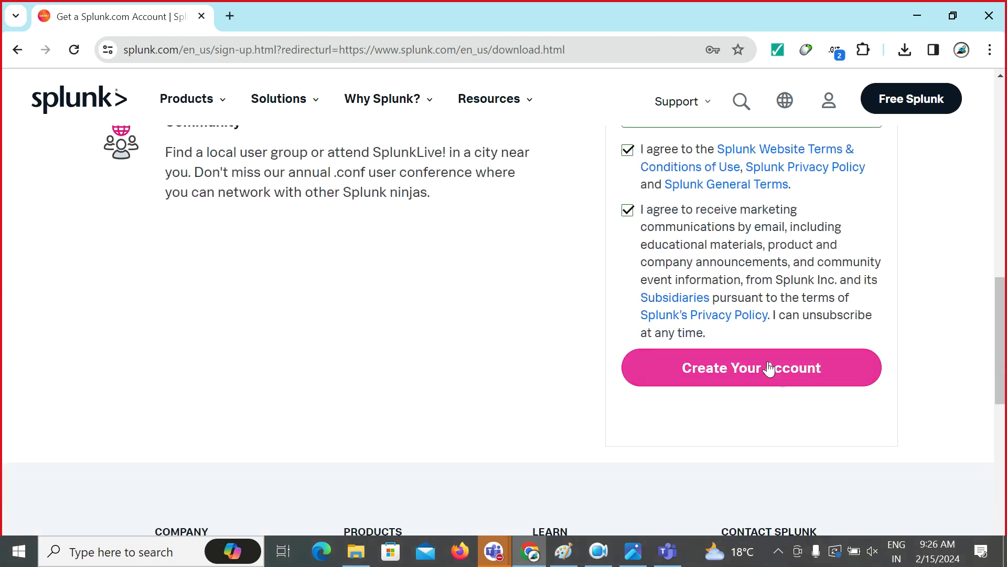
left_click(769, 367)
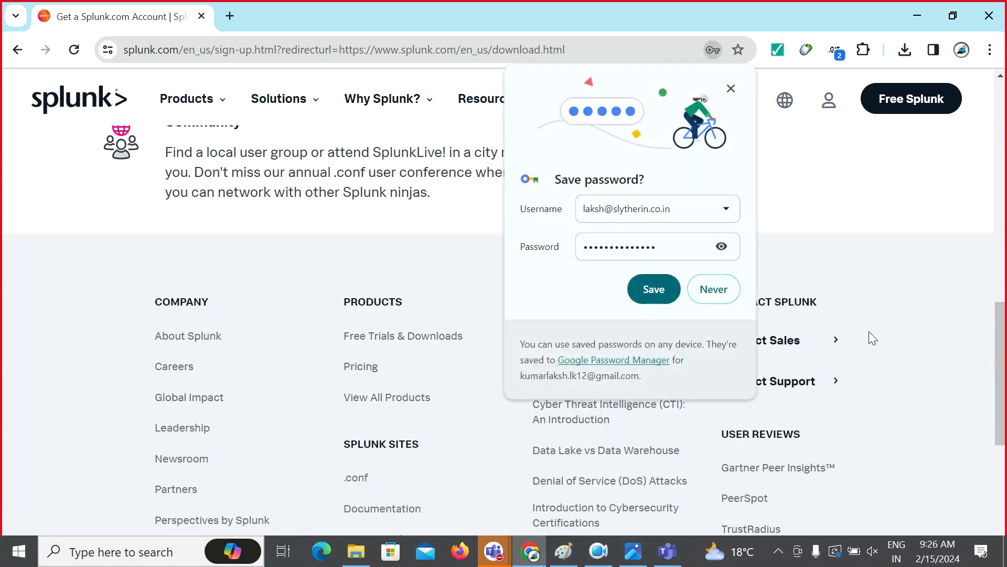
left_click(649, 293)
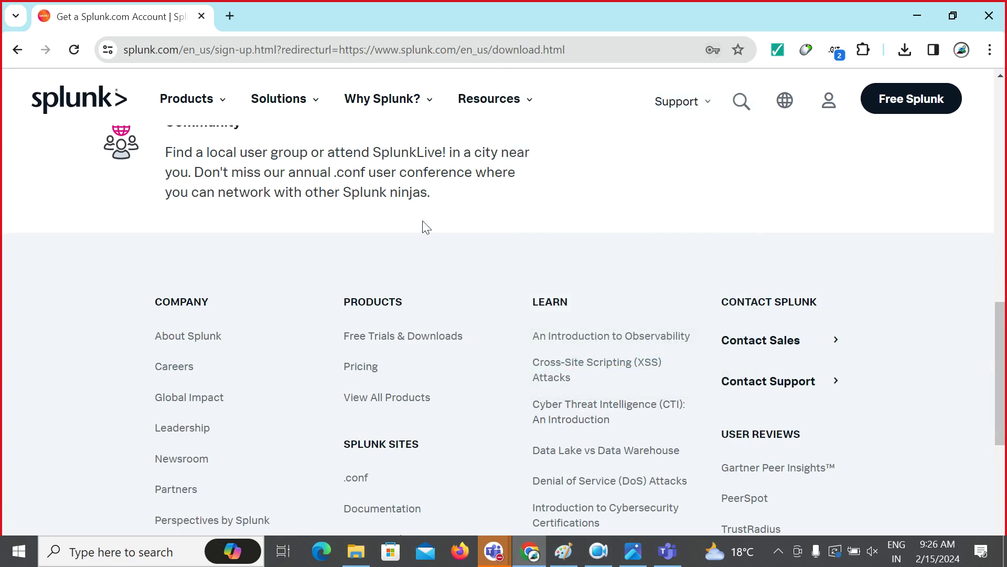
scroll(423, 224, "up", 10)
scroll(423, 227, "down", 4)
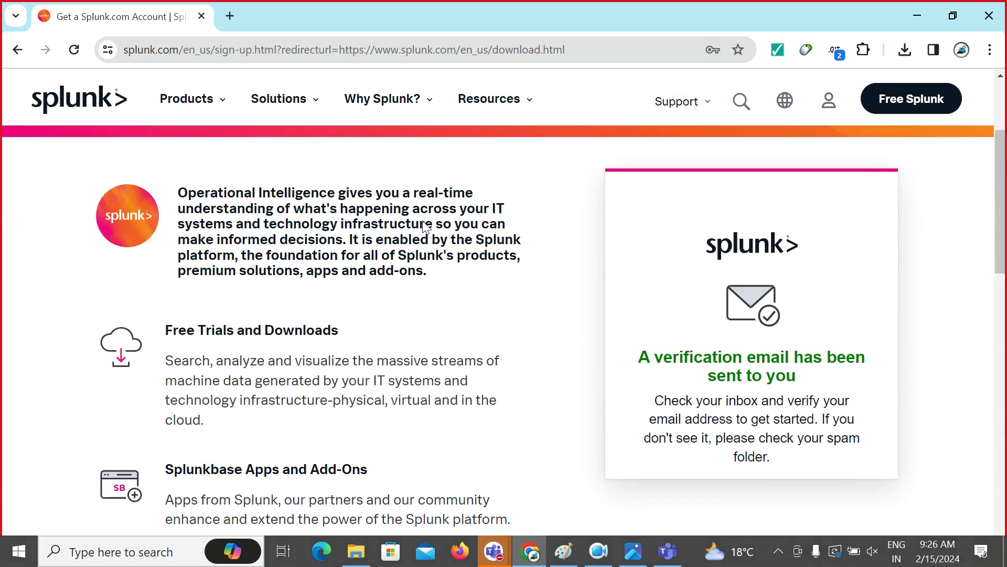
Step: Reload the page to show a blank Create Your Splunk Account form
scroll(424, 221, "down", 1)
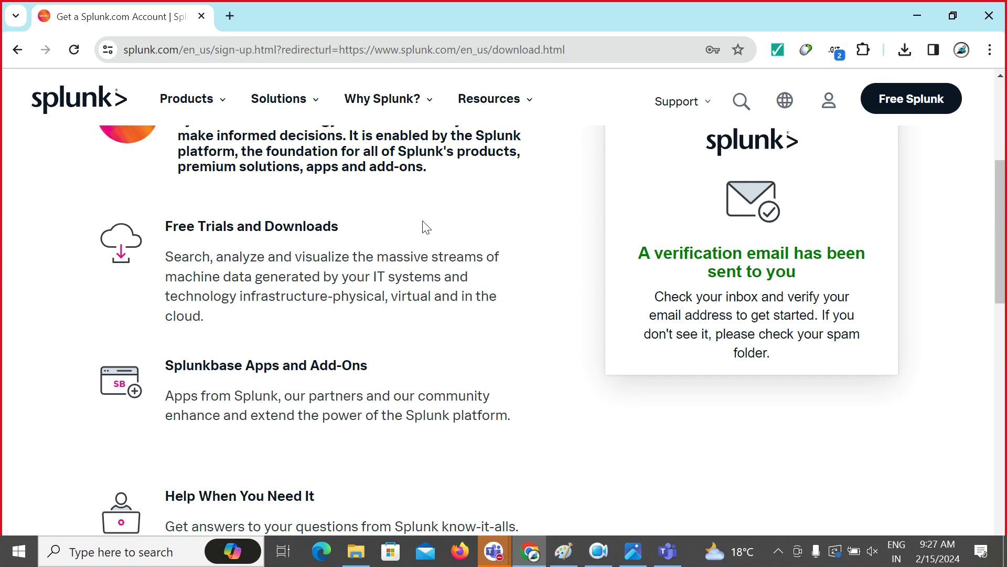
left_click(73, 52)
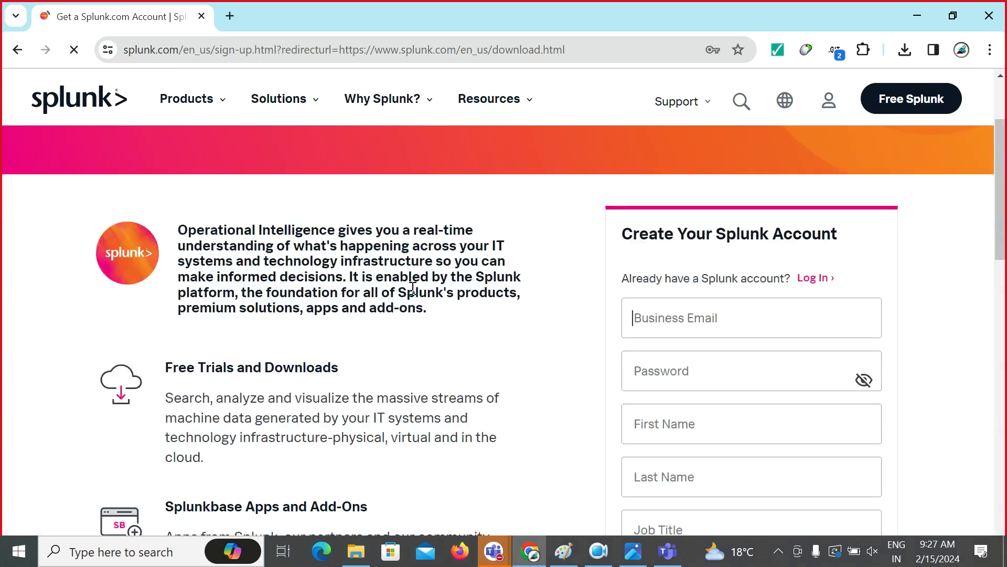
Step: Log into the new Splunk account using Chrome's saved email and password
left_click(811, 280)
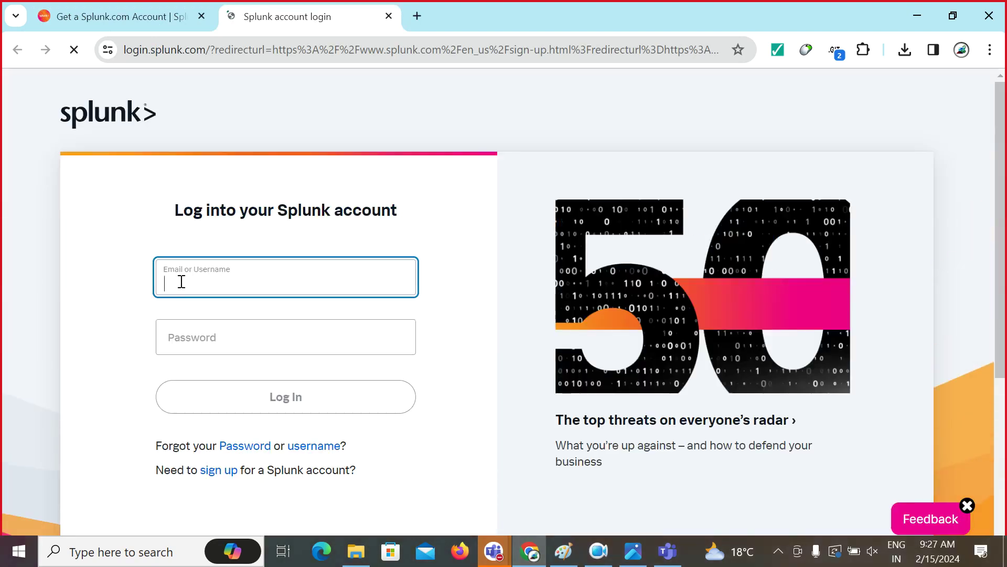
type("laksh")
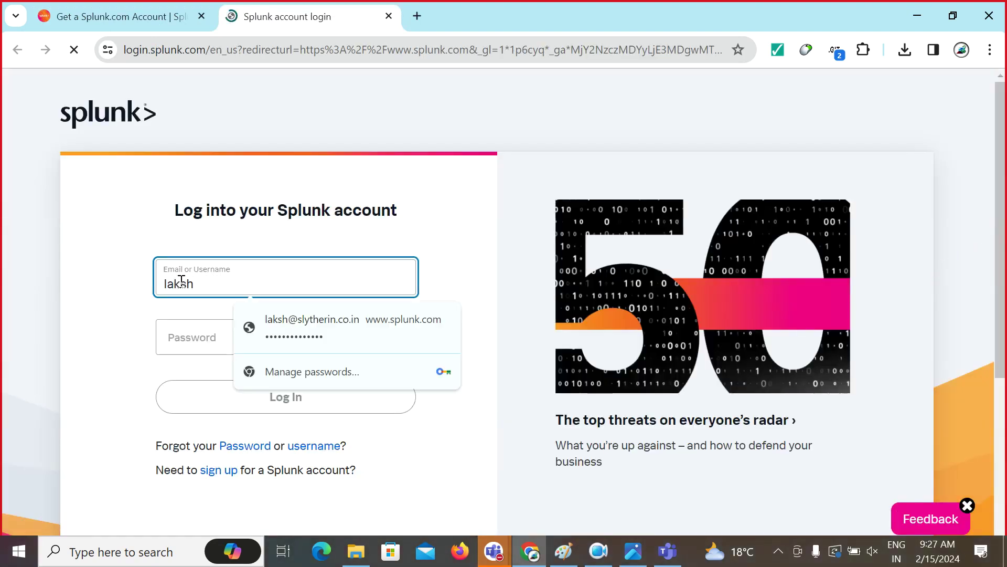
left_click(298, 328)
left_click(273, 406)
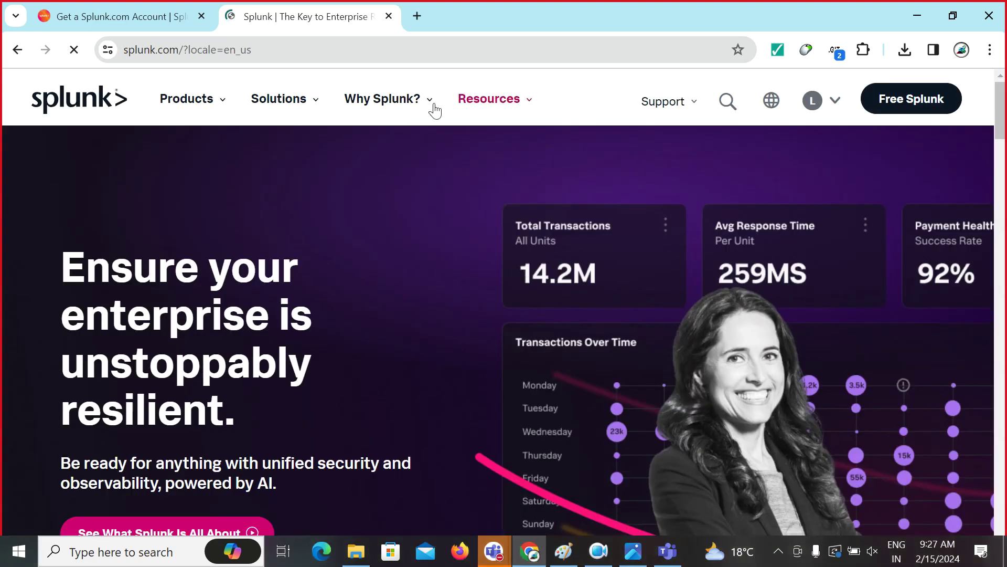
Step: Scroll the Splunk homepage and open the Products menu listing Platform, Security and Observability
scroll(106, 378, "down", 8)
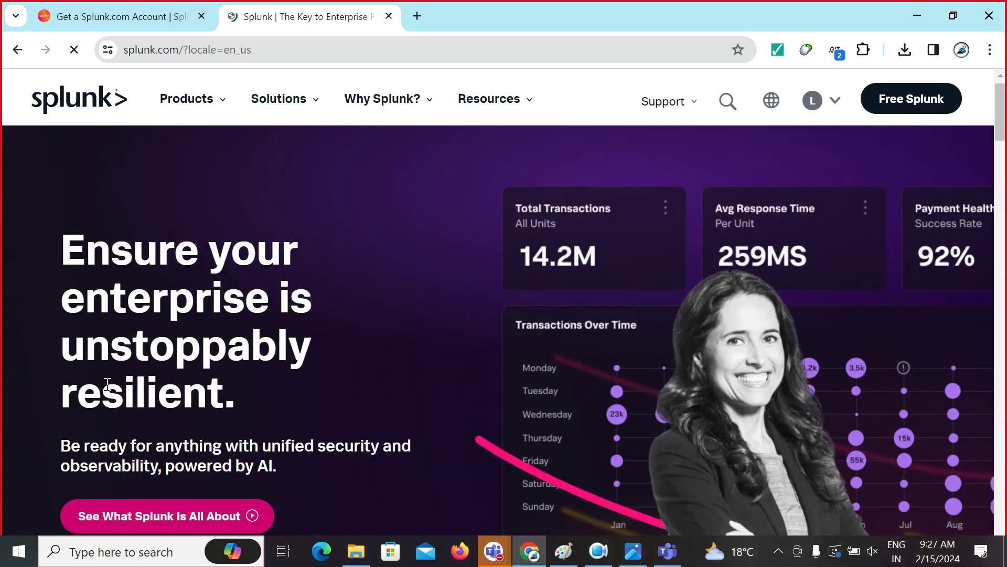
scroll(106, 387, "down", 8)
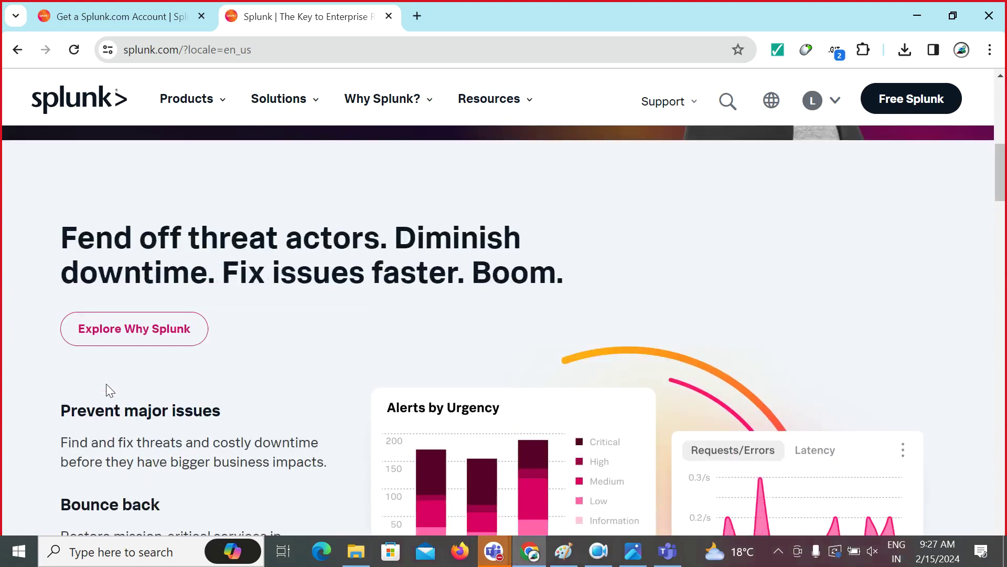
scroll(110, 391, "down", 15)
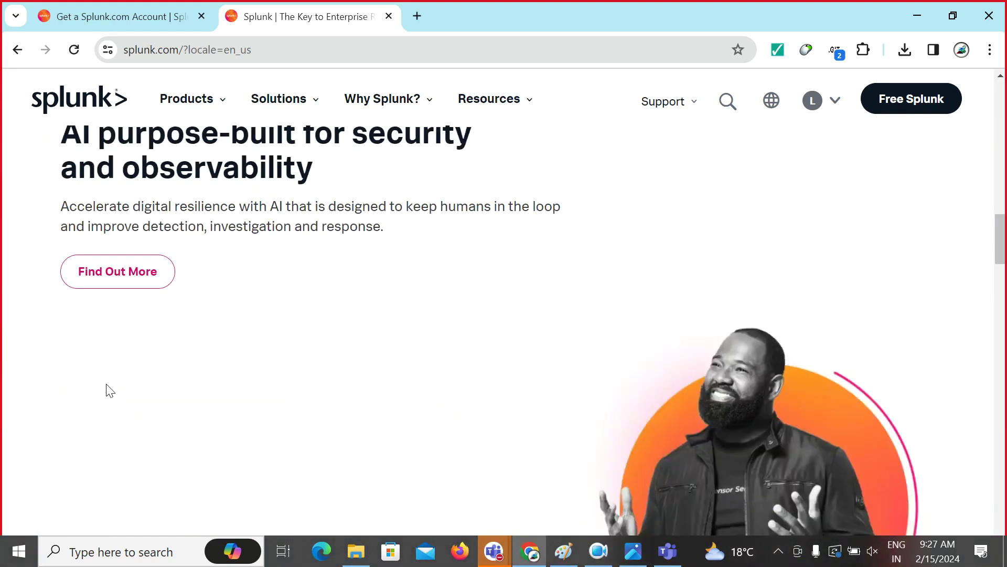
scroll(110, 391, "down", 10)
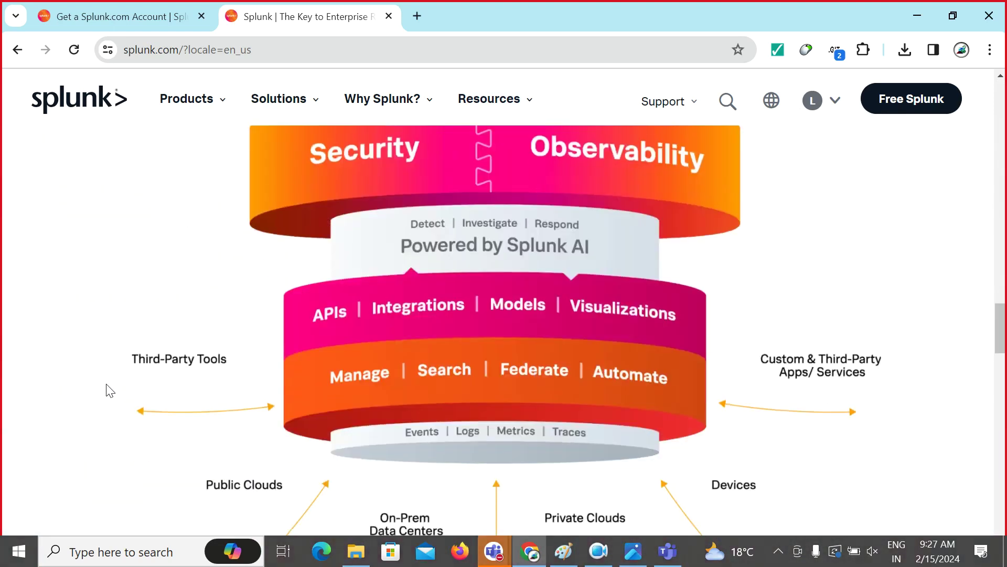
scroll(110, 391, "down", 10)
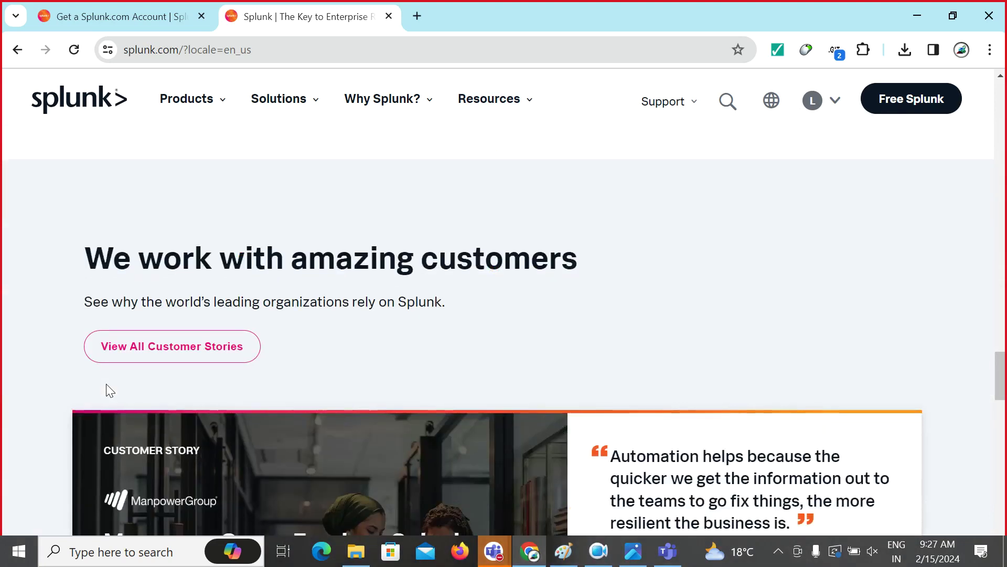
scroll(110, 391, "up", 18)
scroll(109, 390, "up", 10)
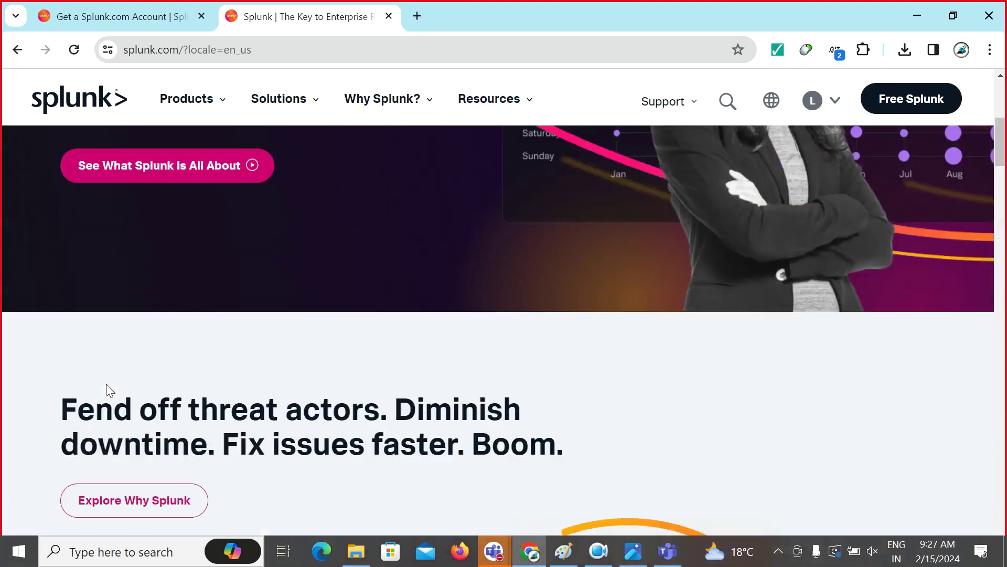
left_click(196, 100)
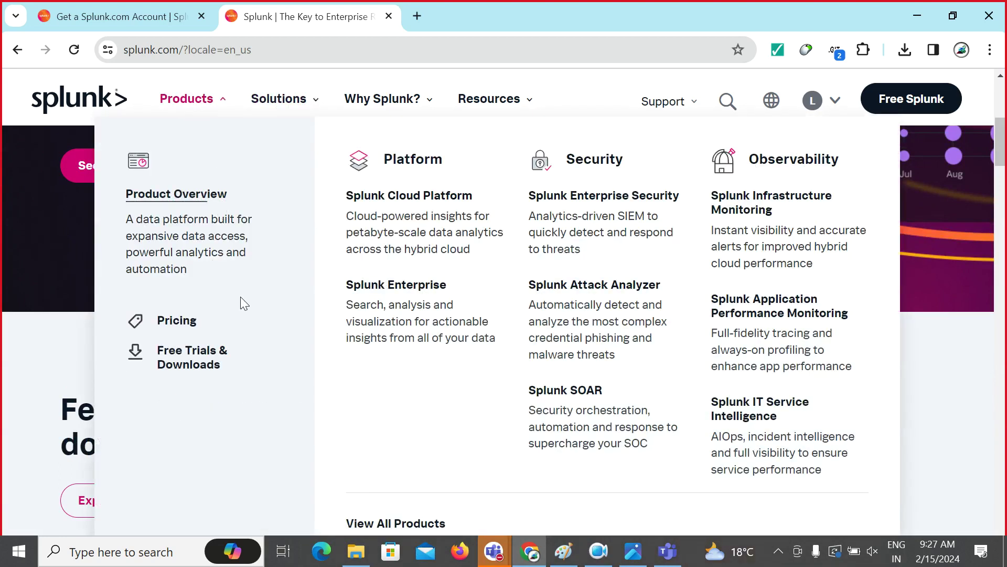
Step: Go to the Splunk Enterprise product page and open its 9.2.0.1 free trial download page
left_click(397, 286)
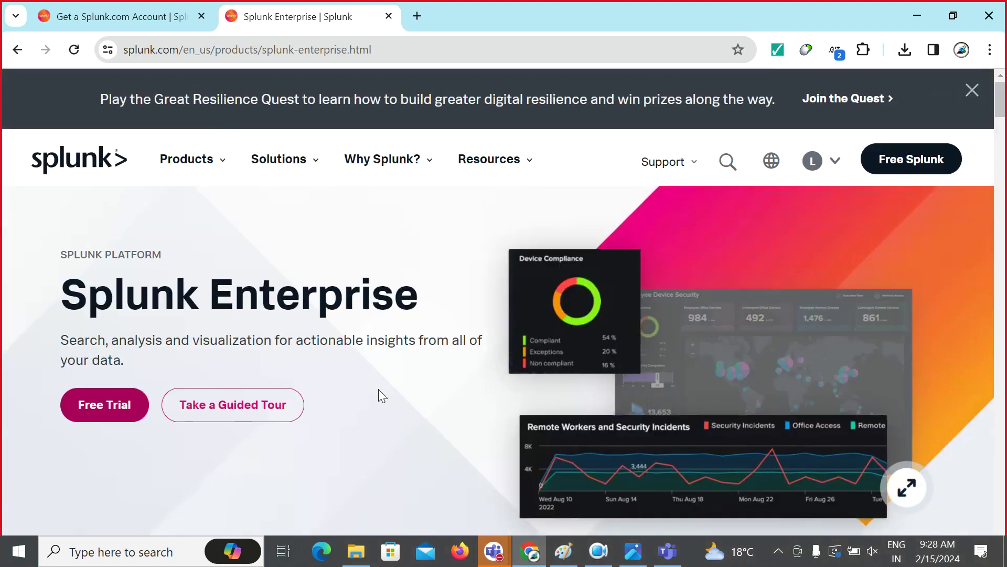
scroll(366, 428, "down", 5)
scroll(364, 427, "down", 10)
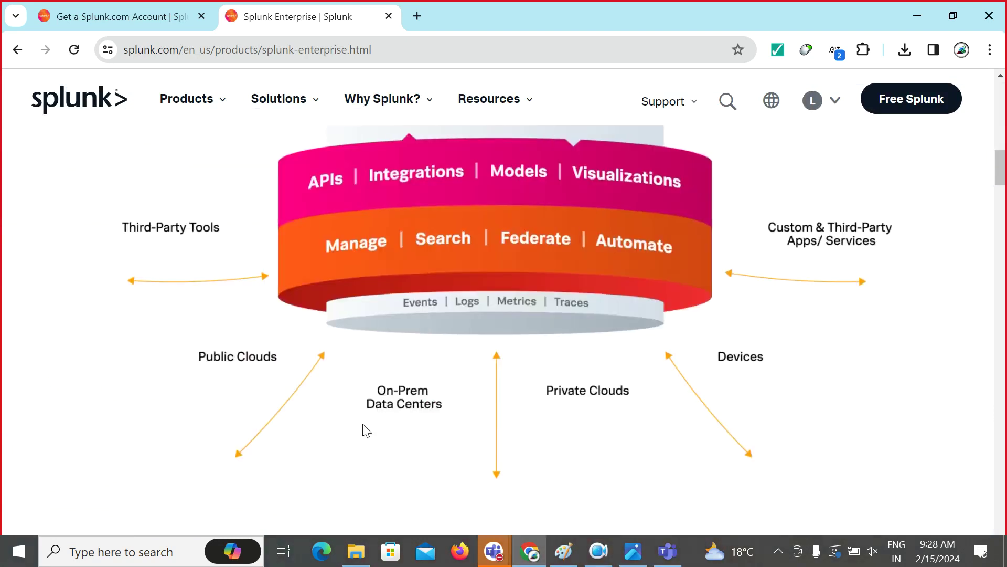
scroll(298, 396, "up", 20)
left_click(100, 408)
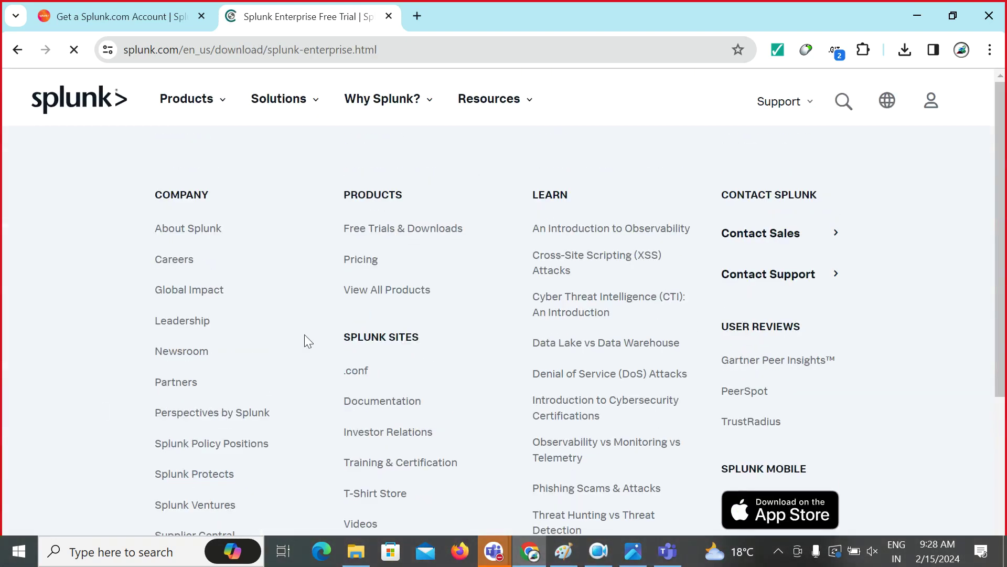
scroll(358, 329, "down", 2)
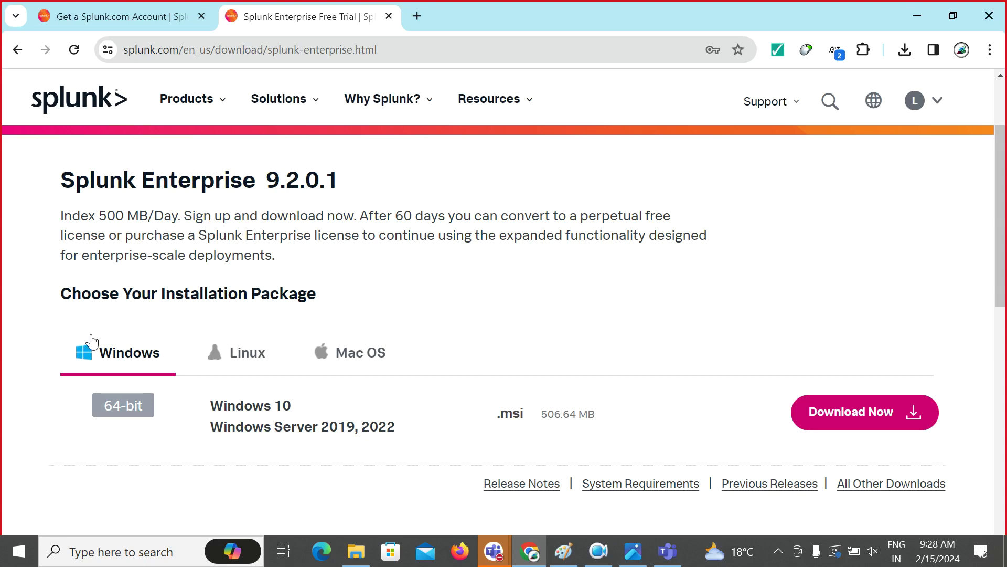
Step: Choose the Windows 64-bit .msi package and request its download after viewing Linux packages
scroll(163, 318, "down", 1)
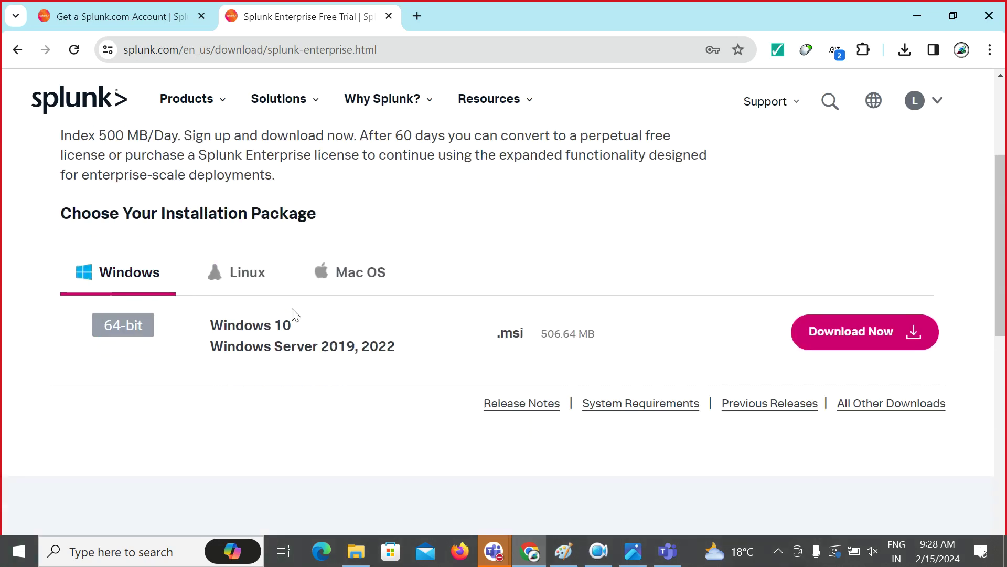
left_click(241, 279)
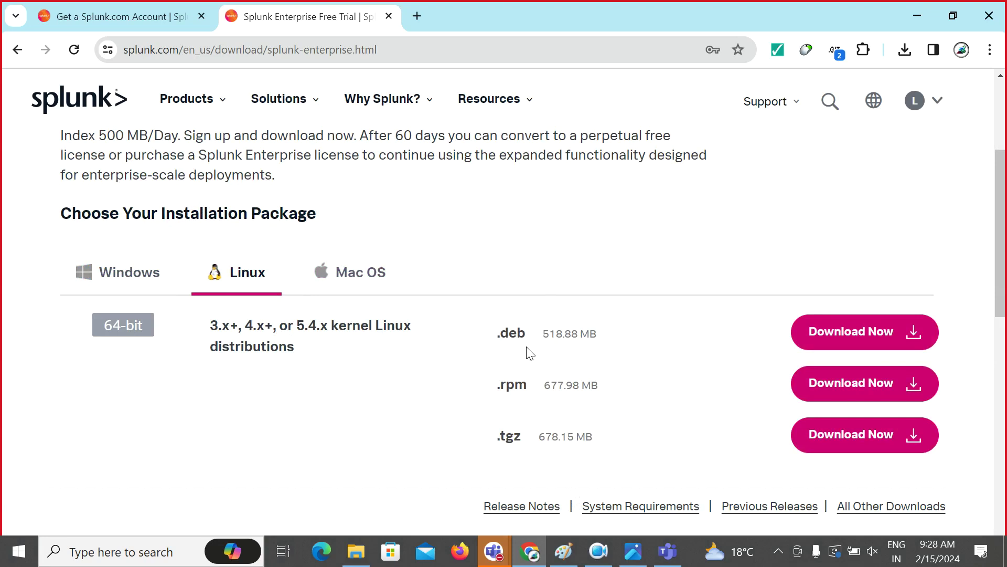
left_click(140, 281)
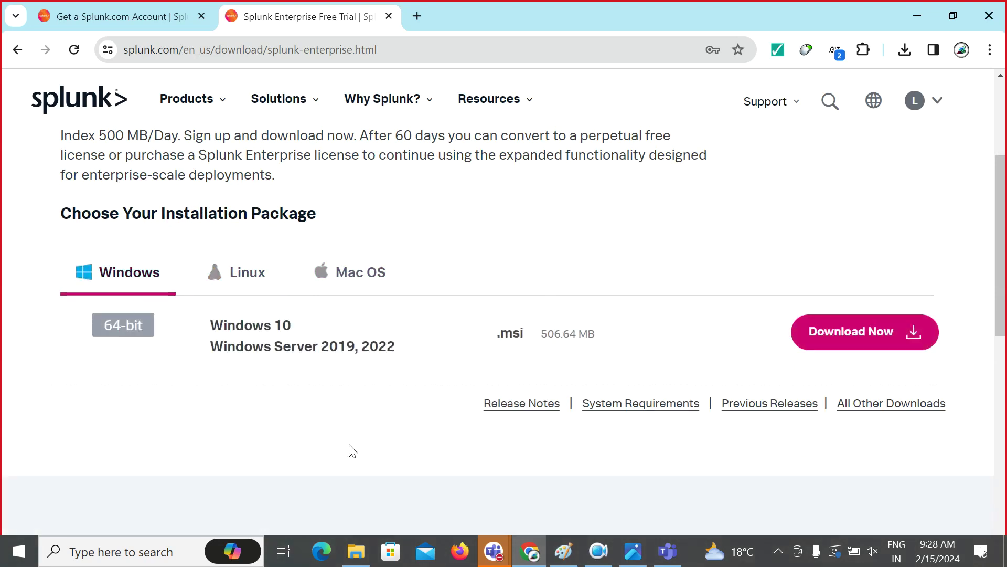
left_click(865, 340)
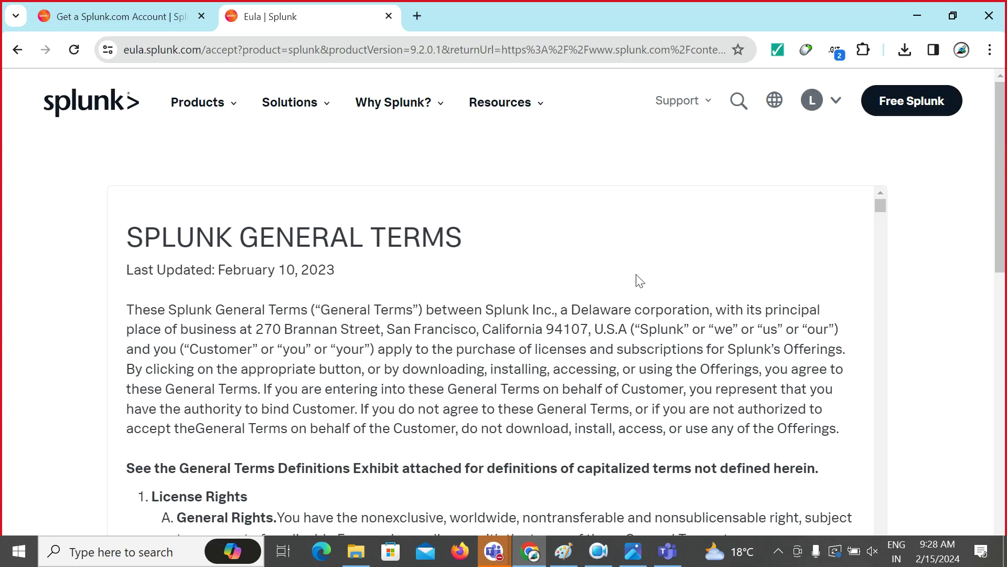
Step: Accept the Splunk General Terms to start the Splunk Enterprise 9.2.0.1 Windows download
scroll(639, 281, "down", 20)
scroll(638, 275, "down", 20)
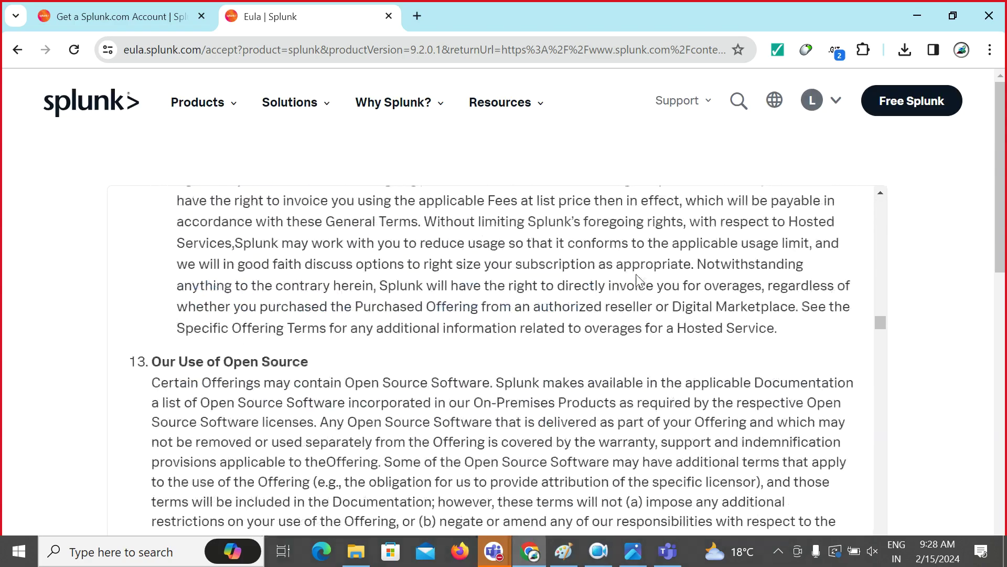
scroll(640, 281, "down", 5)
scroll(745, 433, "down", 5)
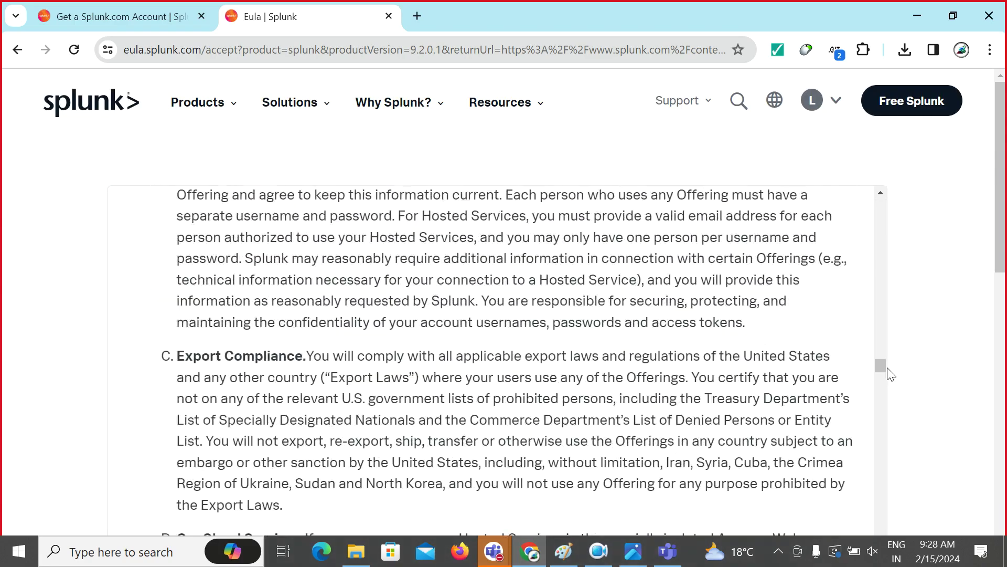
left_click_drag(879, 367, 888, 566)
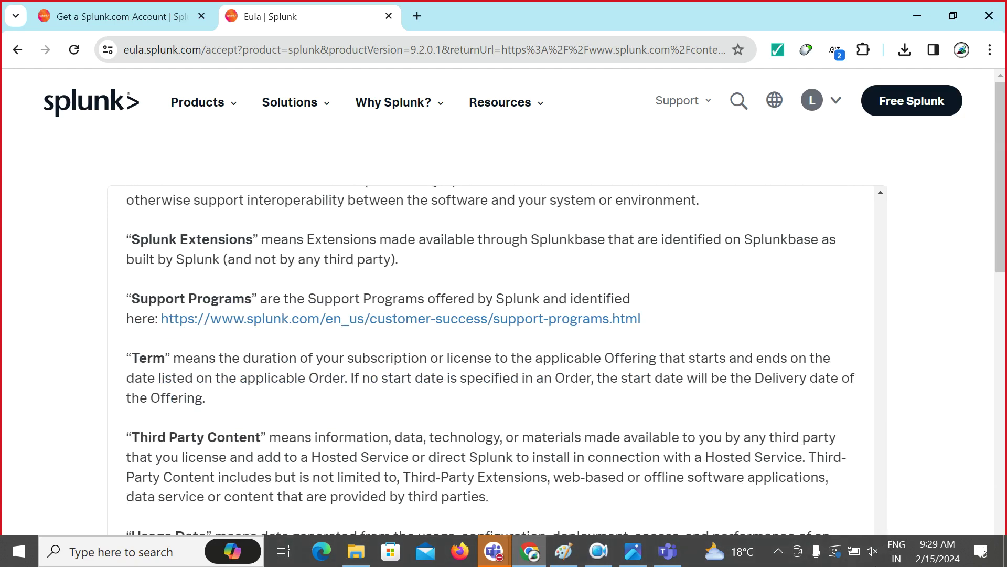
scroll(911, 315, "down", 5)
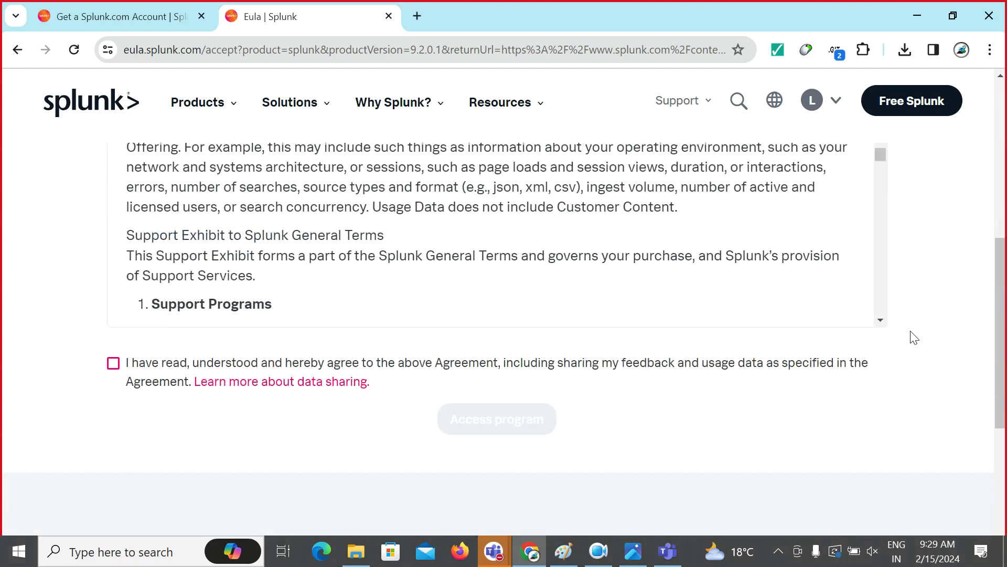
left_click(113, 363)
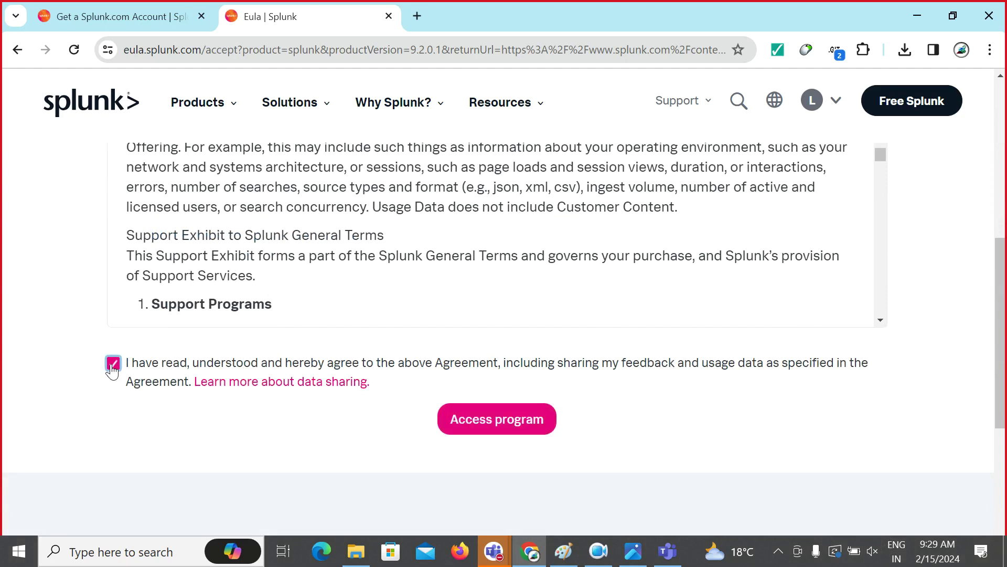
left_click(474, 426)
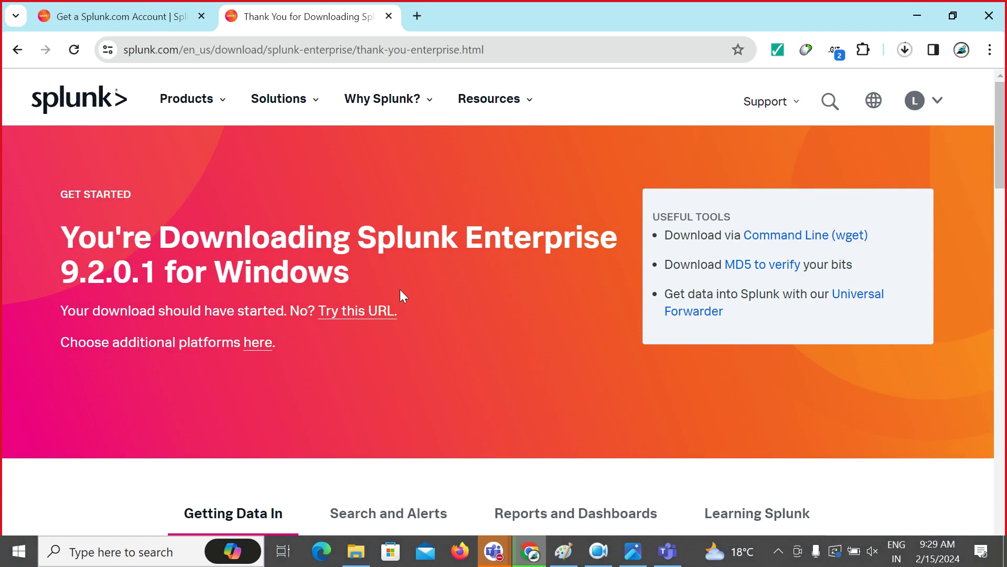
Step: Scroll the Splunk download confirmation page, then minimize Chrome to reveal the desktop
scroll(383, 317, "down", 8)
scroll(383, 319, "up", 8)
scroll(362, 367, "down", 2)
scroll(362, 366, "up", 1)
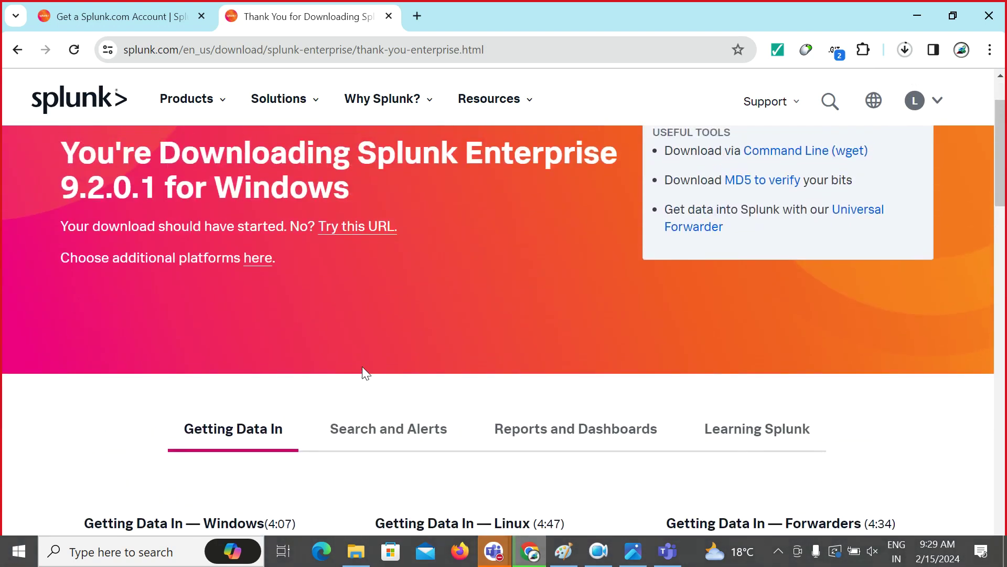
scroll(362, 366, "down", 4)
scroll(366, 373, "down", 12)
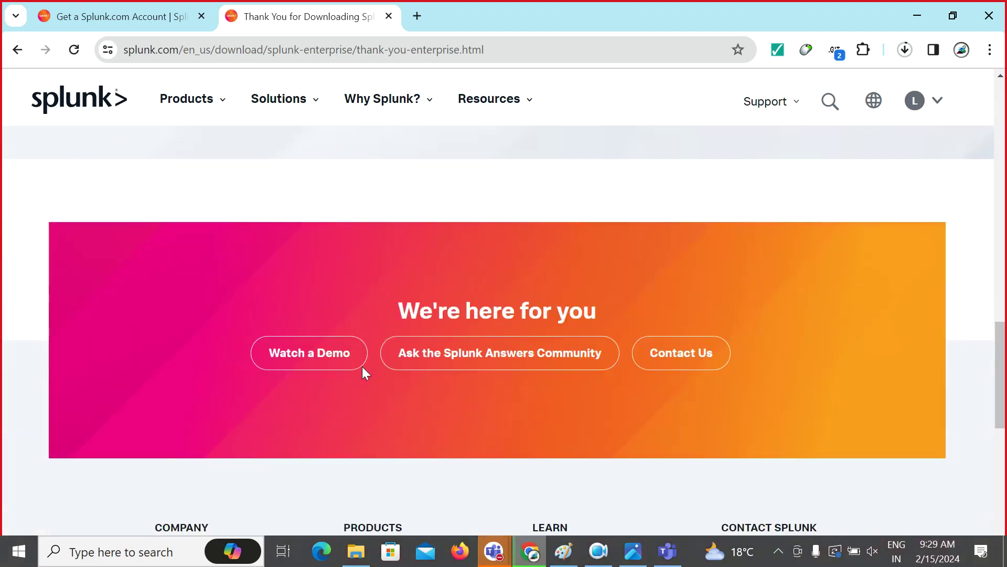
scroll(366, 372, "up", 18)
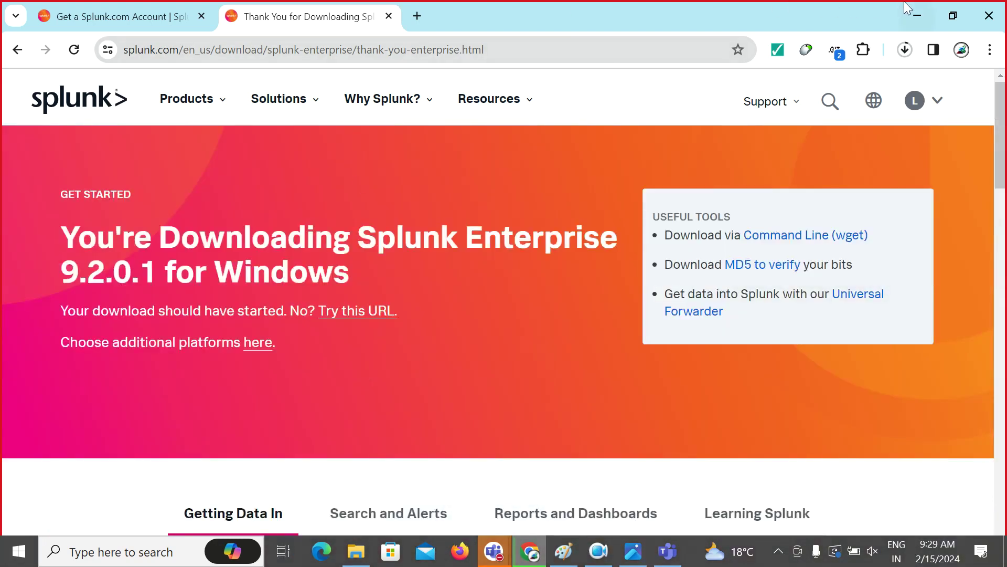
left_click(920, 10)
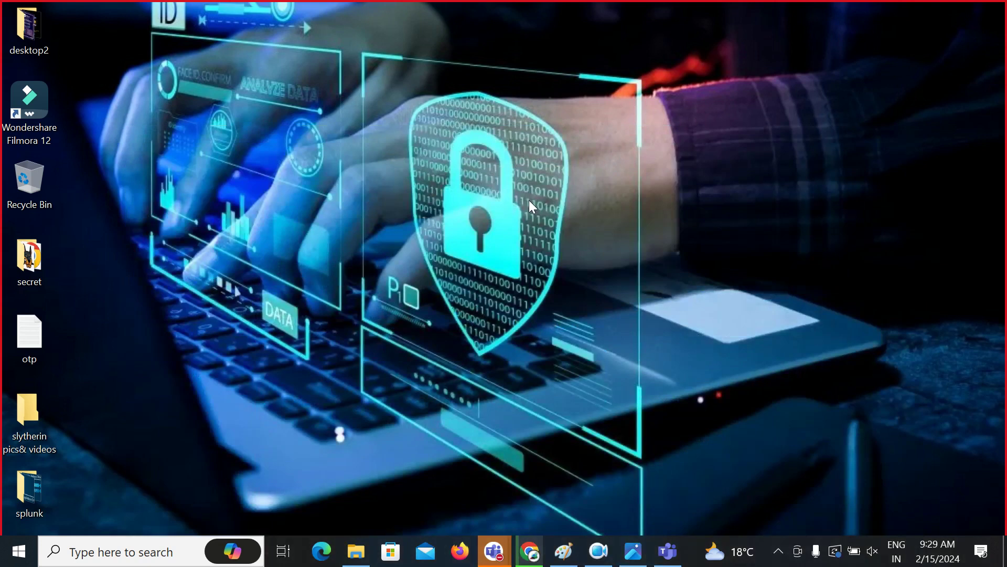
Step: Bring the Teams meeting window forward and stop sharing the screen
mouse_move(493, 557)
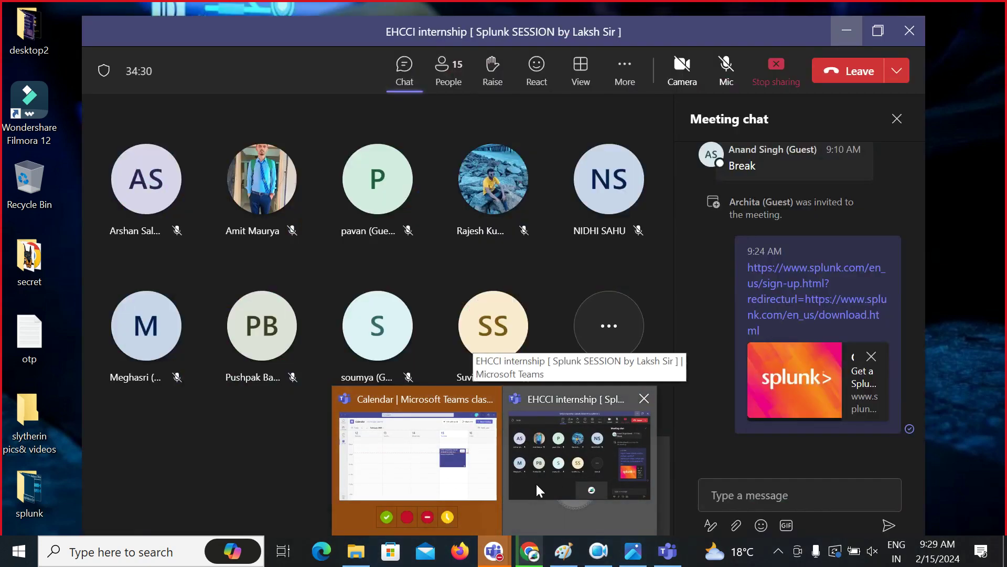
left_click(536, 486)
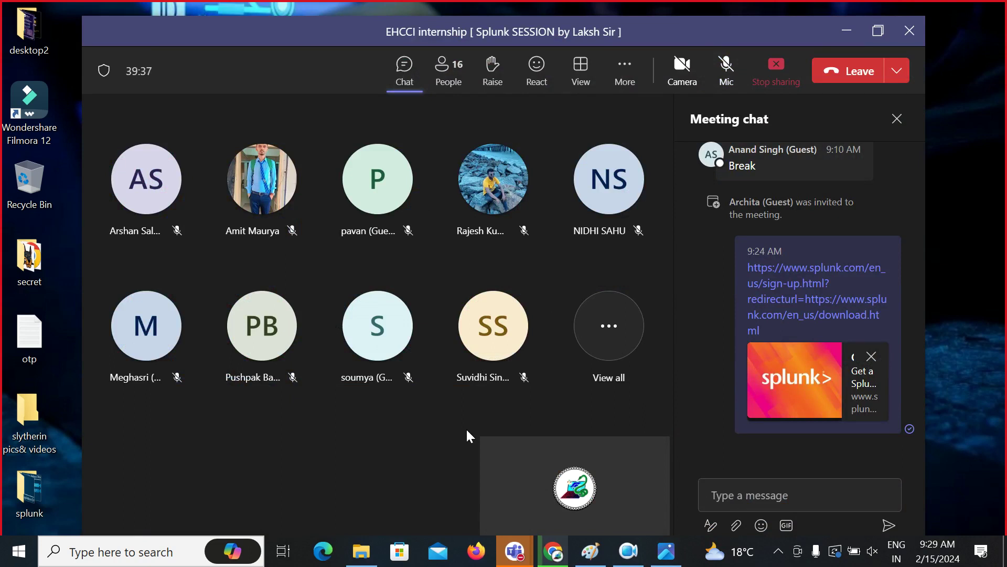
left_click(777, 71)
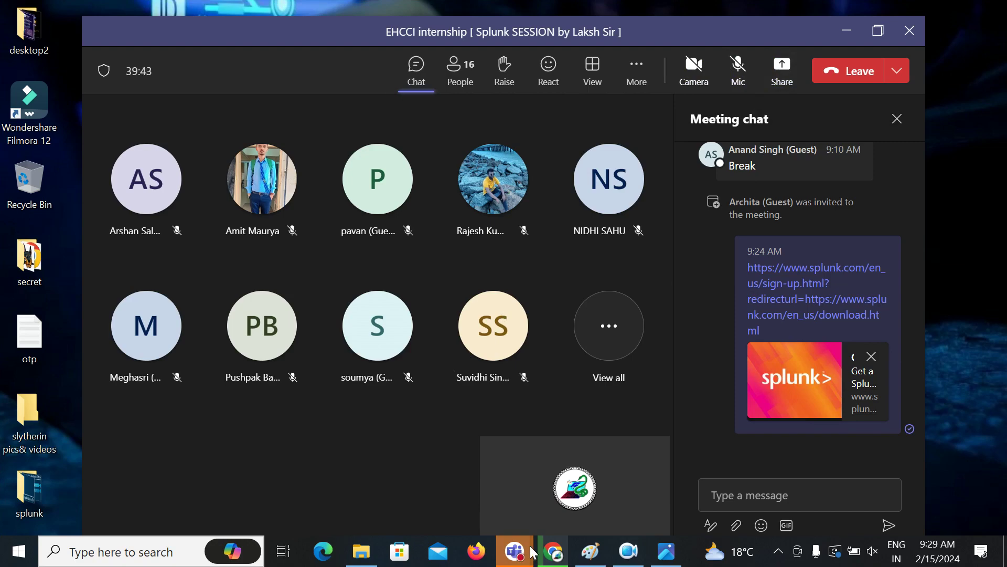
Step: Minimize the browser again and close the Teams meeting chat panel
left_click(552, 560)
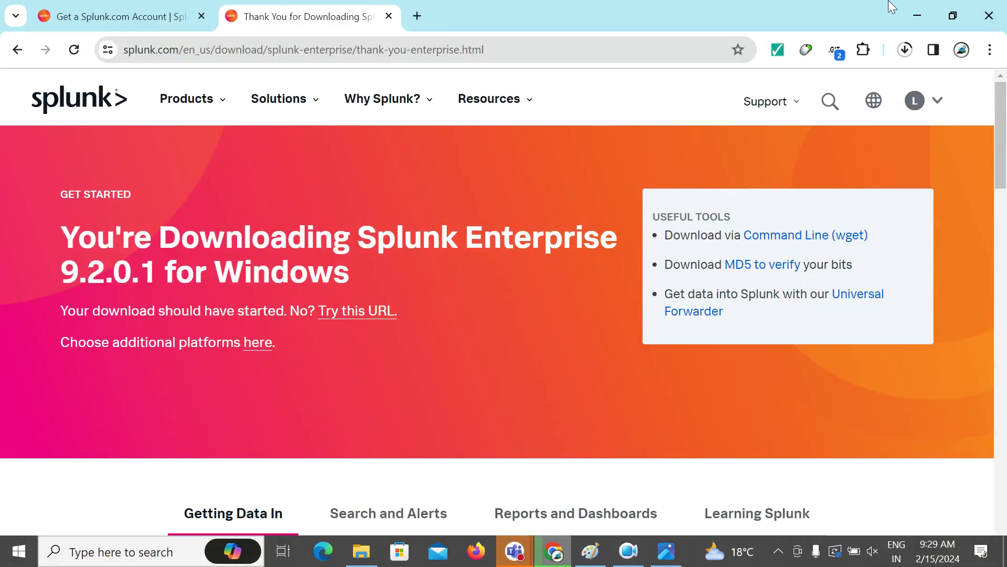
left_click(916, 16)
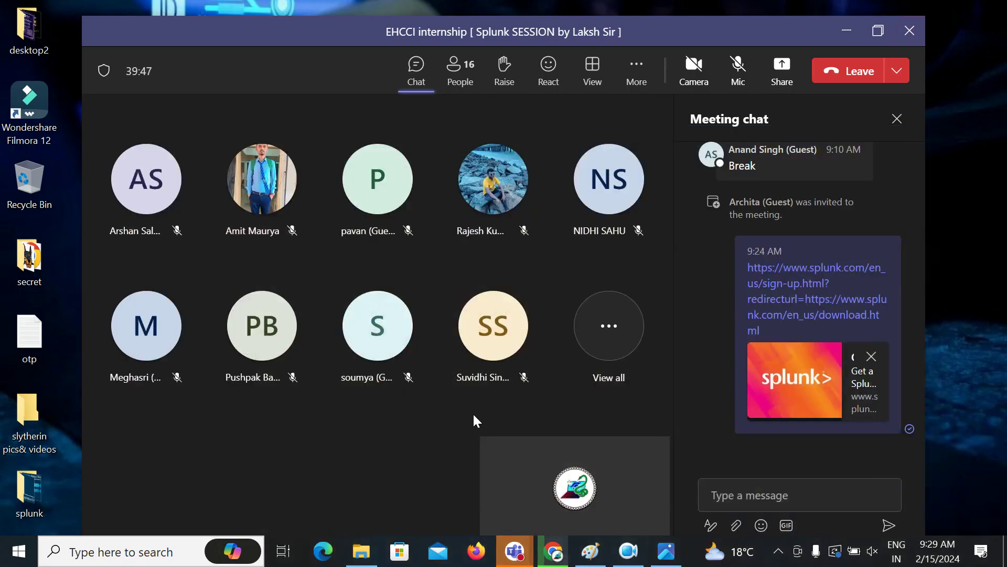
left_click(897, 116)
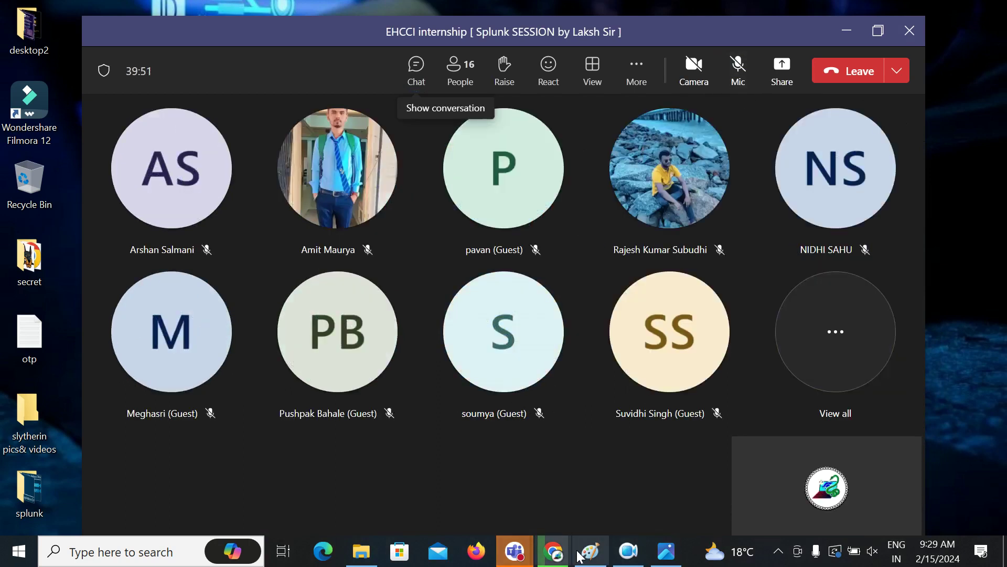
Step: Rejoin the EHCCI internship Splunk meeting with the camera left off
left_click(628, 550)
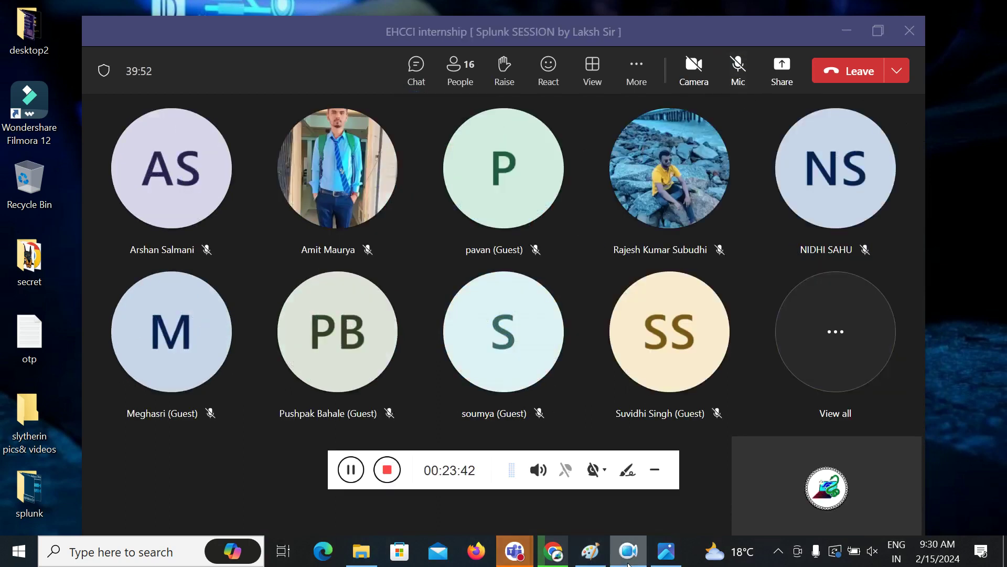
left_click(346, 482)
left_click(353, 475)
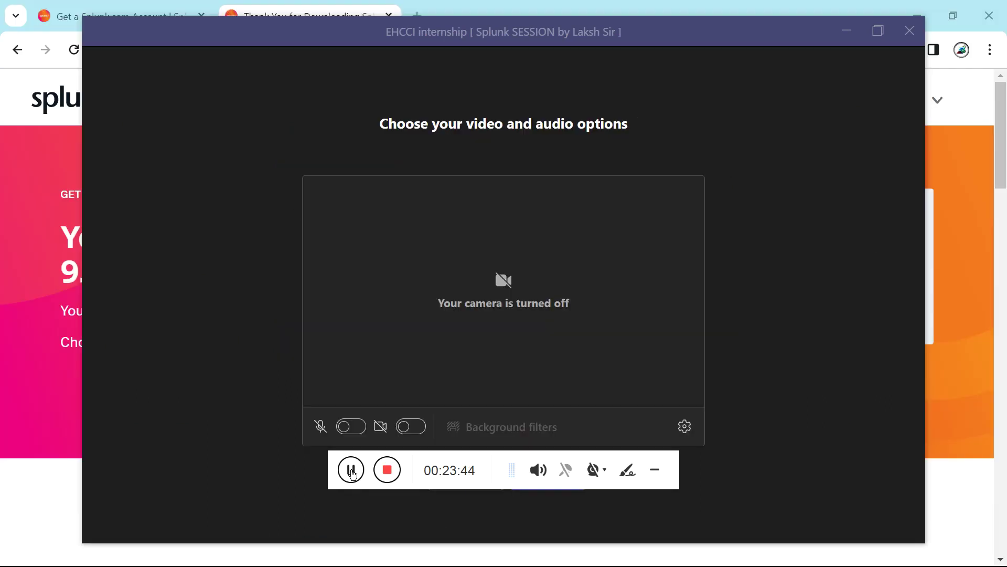
left_click(657, 474)
left_click(546, 479)
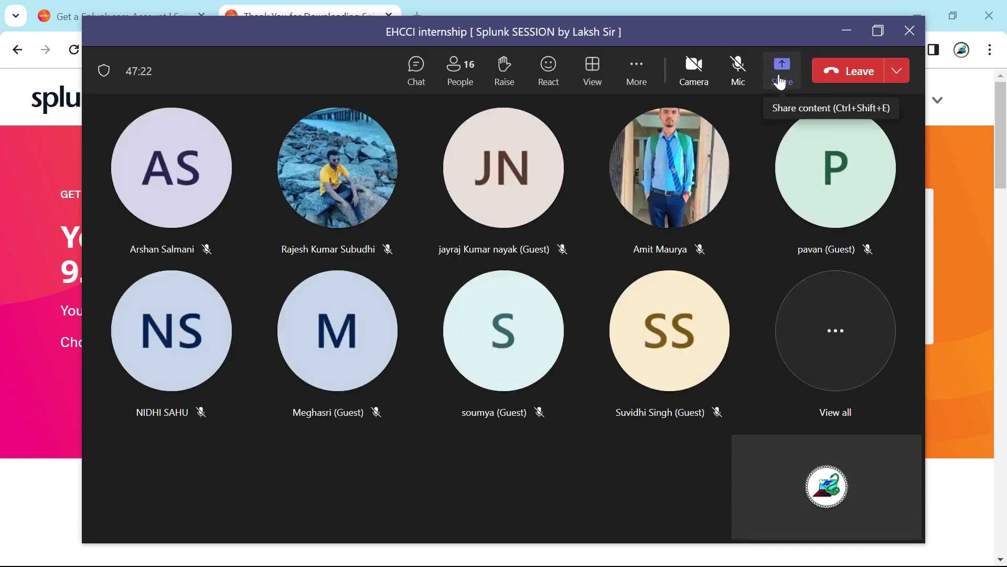
Step: Start sharing the entire screen from the Teams Share options
left_click(780, 81)
left_click(571, 221)
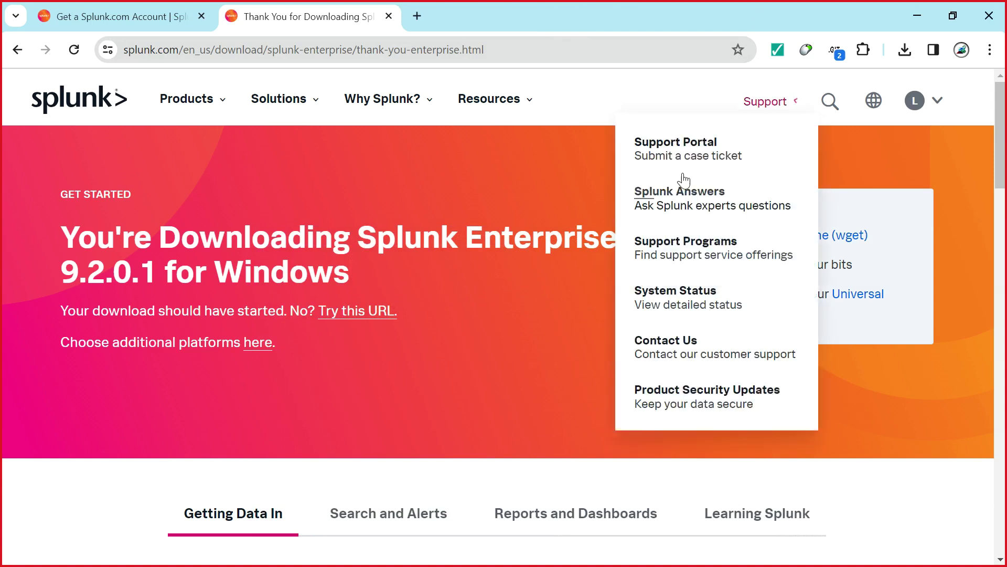
Step: Resume the interrupted Splunk Enterprise .msi download from Chrome's download history
left_click(904, 50)
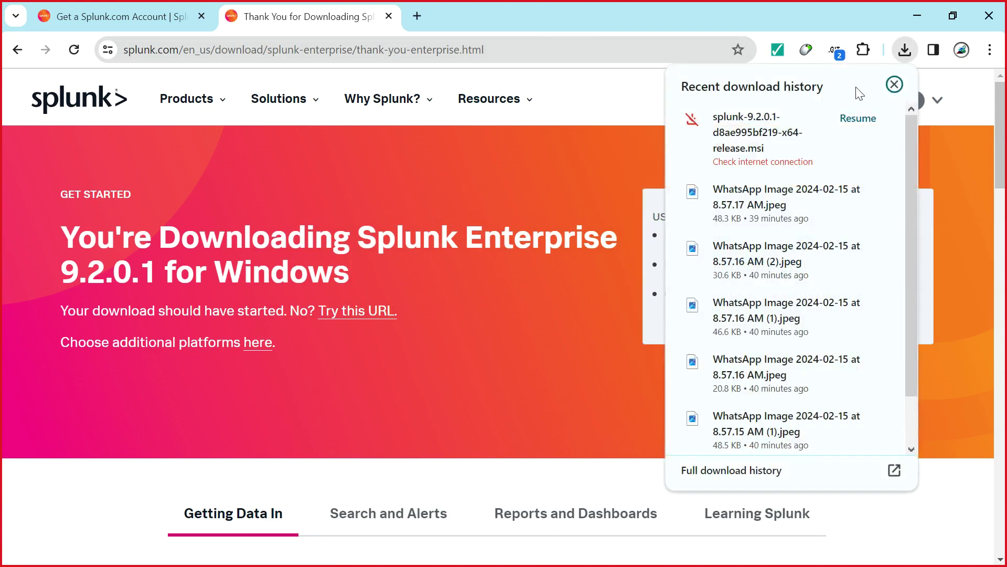
left_click(852, 121)
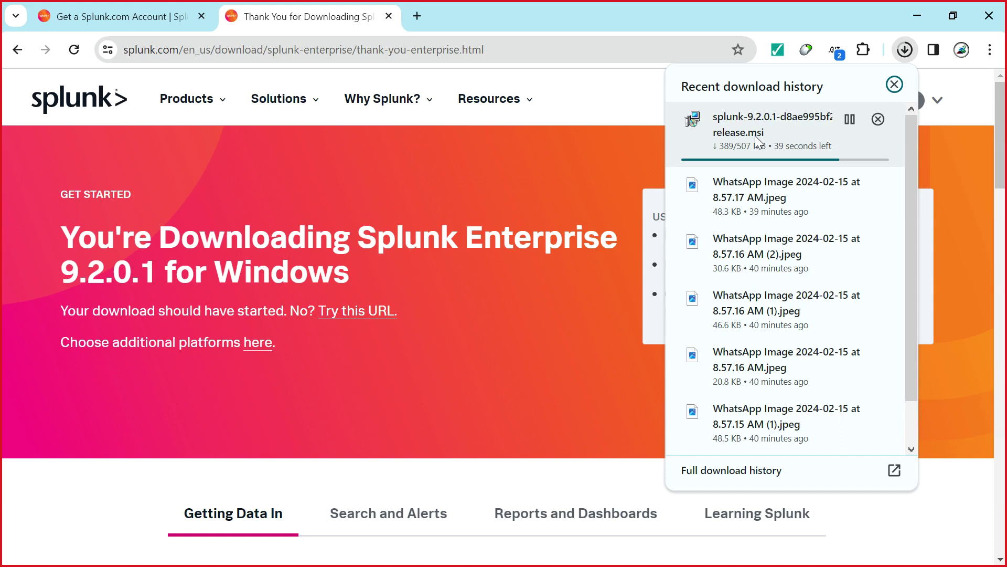
left_click(417, 15)
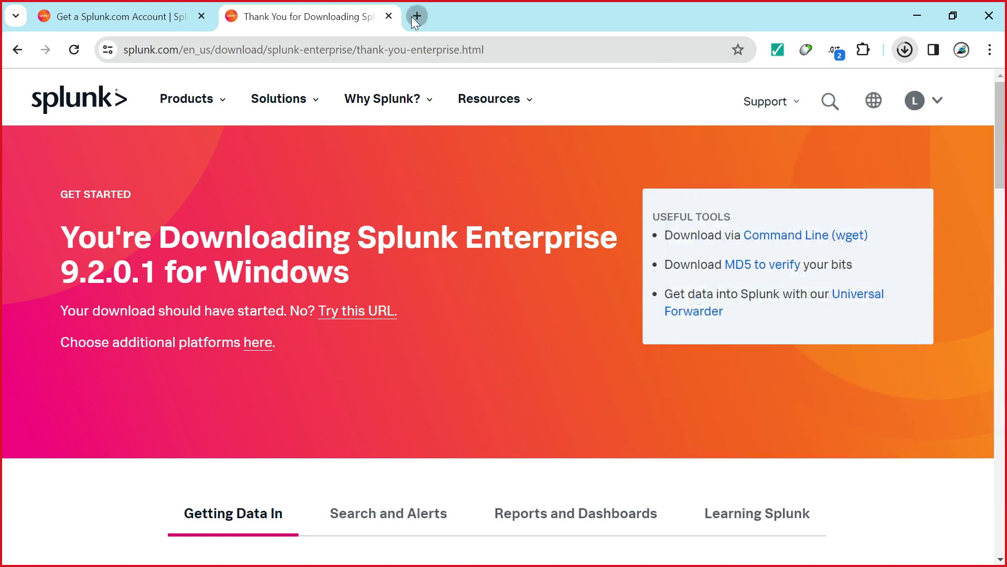
Step: Run a 'test my speed' internet speed test in a new tab, then return to the Splunk tab
left_click(417, 16)
type("test")
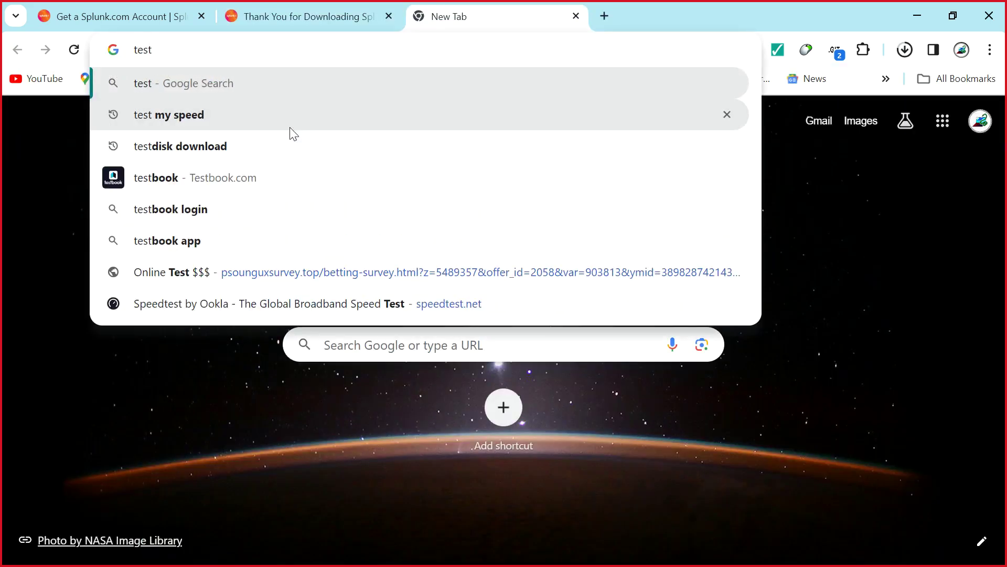
key("Down")
key("Return")
left_click(489, 418)
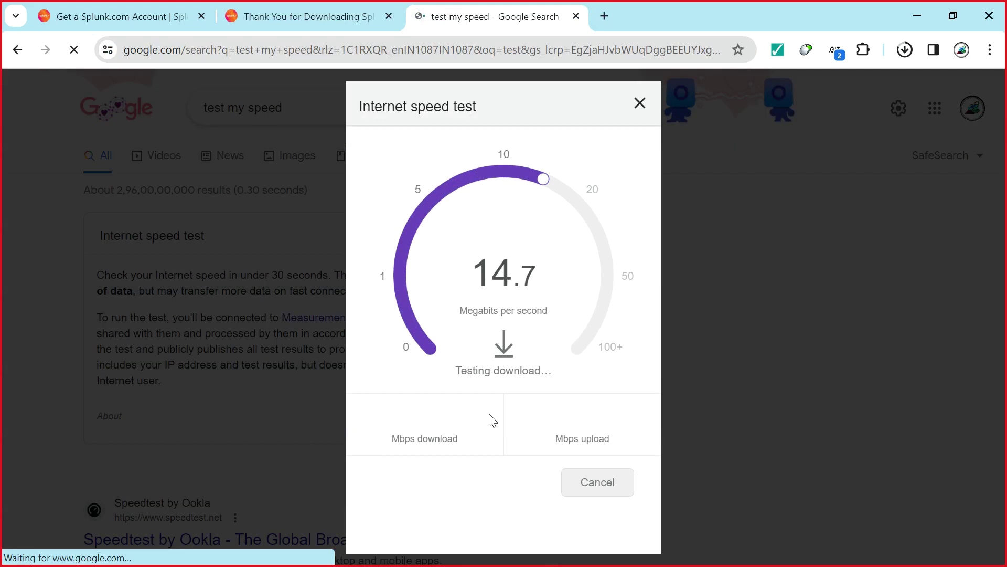
left_click(639, 101)
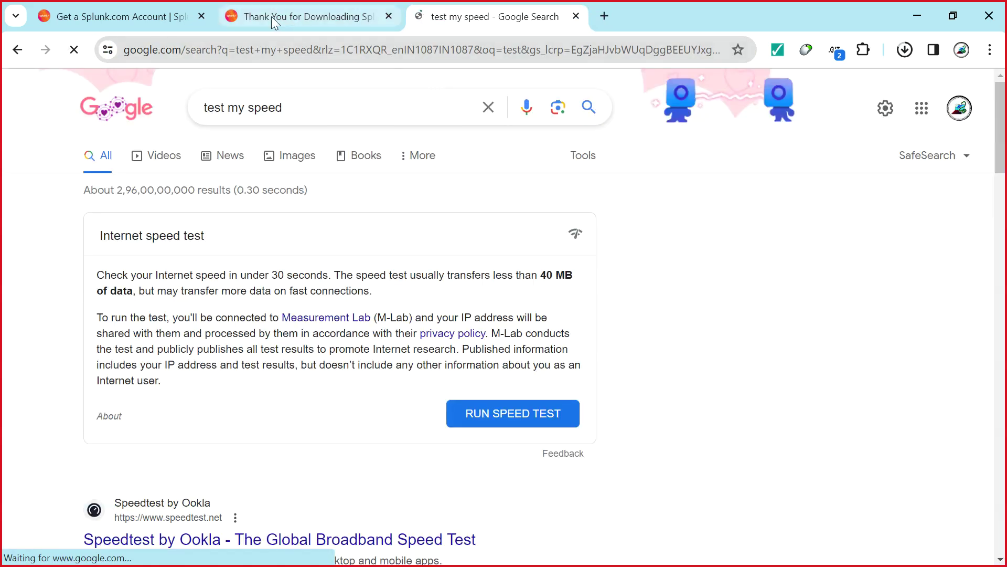
left_click(310, 19)
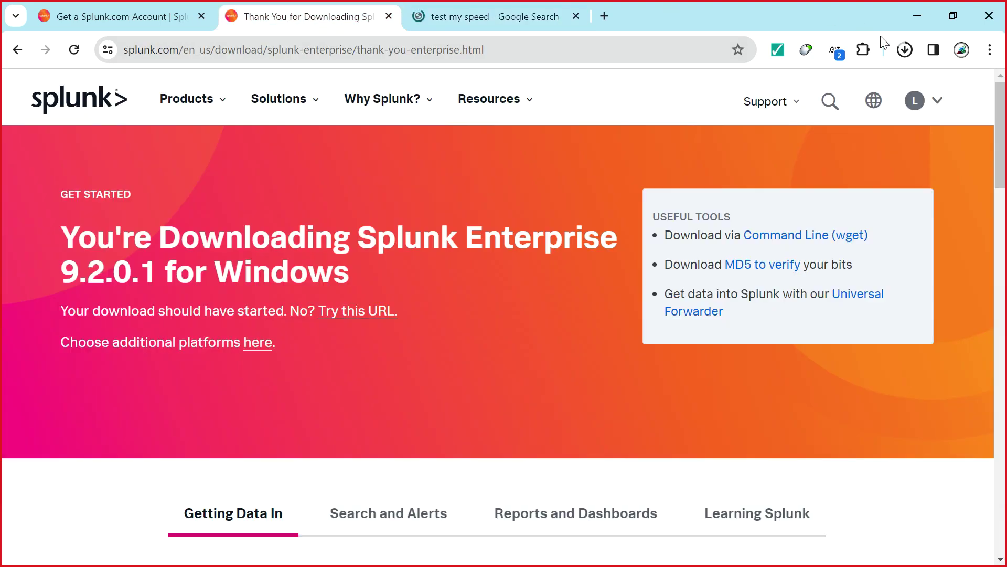
Step: Watch the Splunk 9.2.0.1 .msi download until it completes at 507 MB
left_click(906, 50)
mouse_move(741, 131)
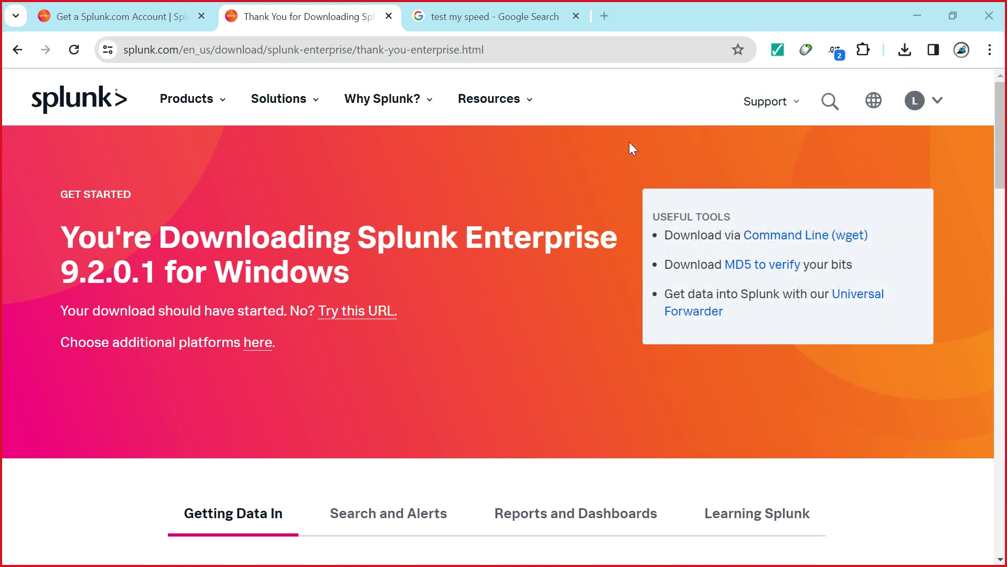
Step: Run the downloaded Splunk .msi installer, accept the licence agreement and keep default options
left_click(904, 50)
left_click(741, 135)
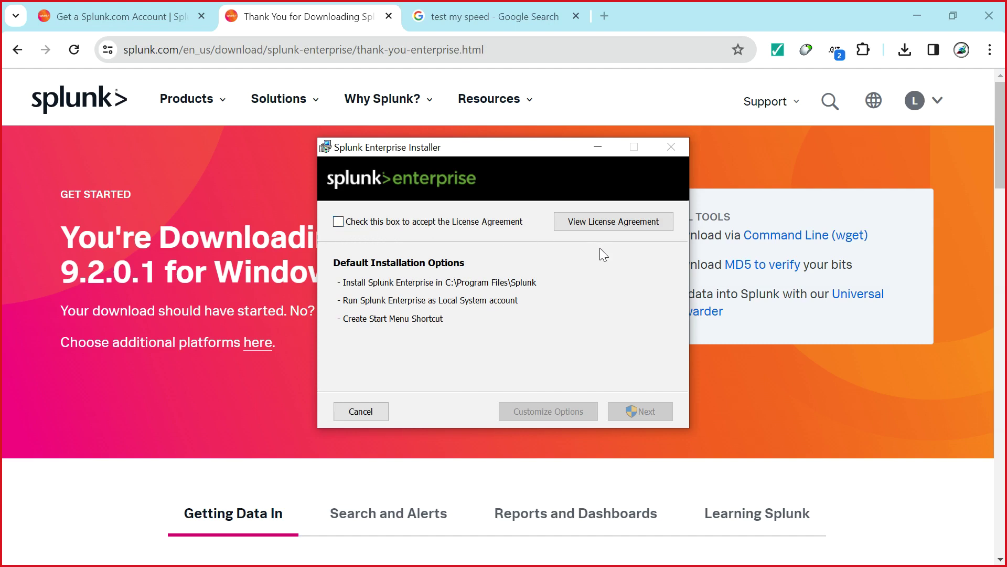
left_click(338, 221)
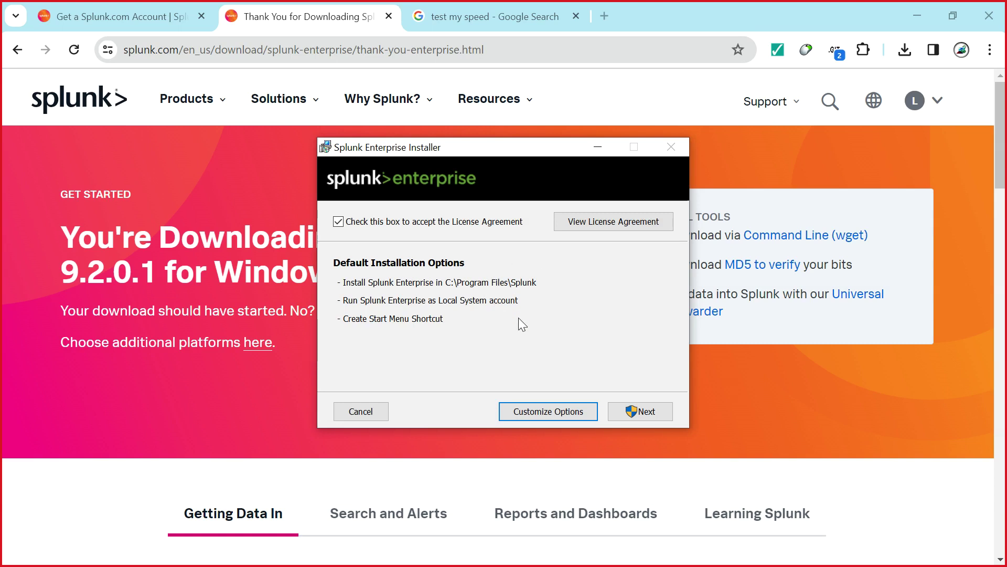
left_click(625, 411)
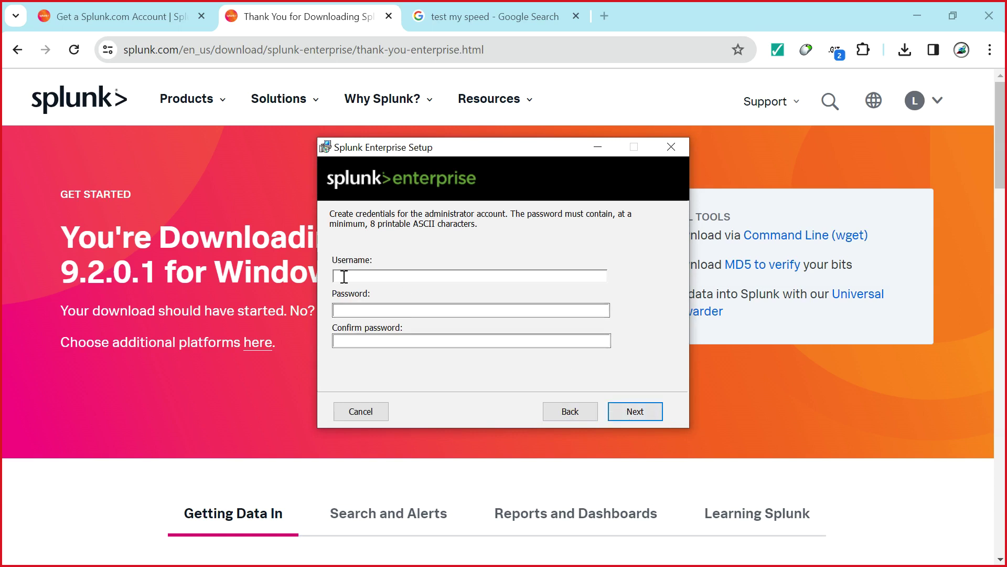
Step: Enter the administrator username, password and confirmation, then start the Splunk installation
left_click(392, 309)
type("••••••••")
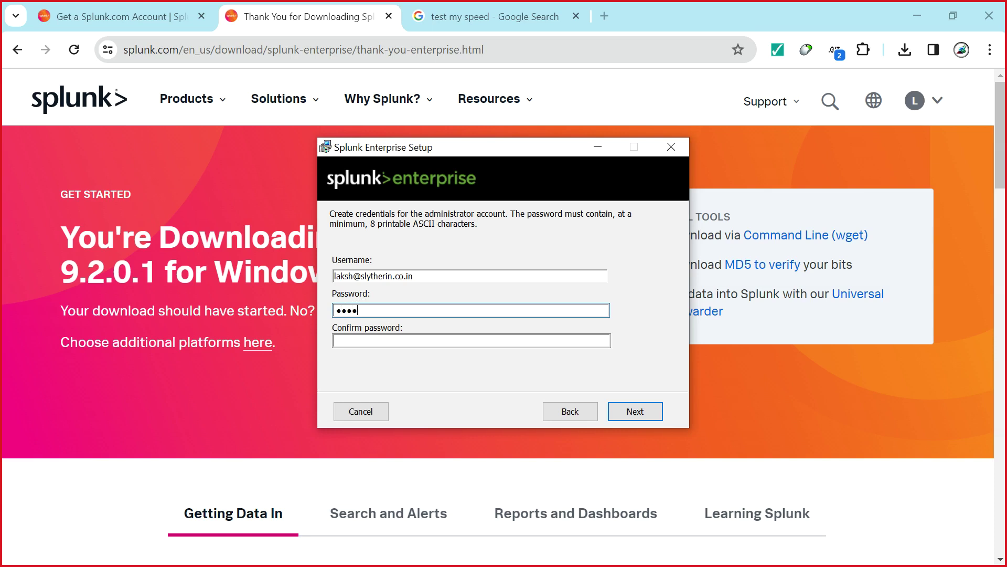
type("••••••")
left_click(354, 340)
type("•••••••••••••")
left_click(635, 412)
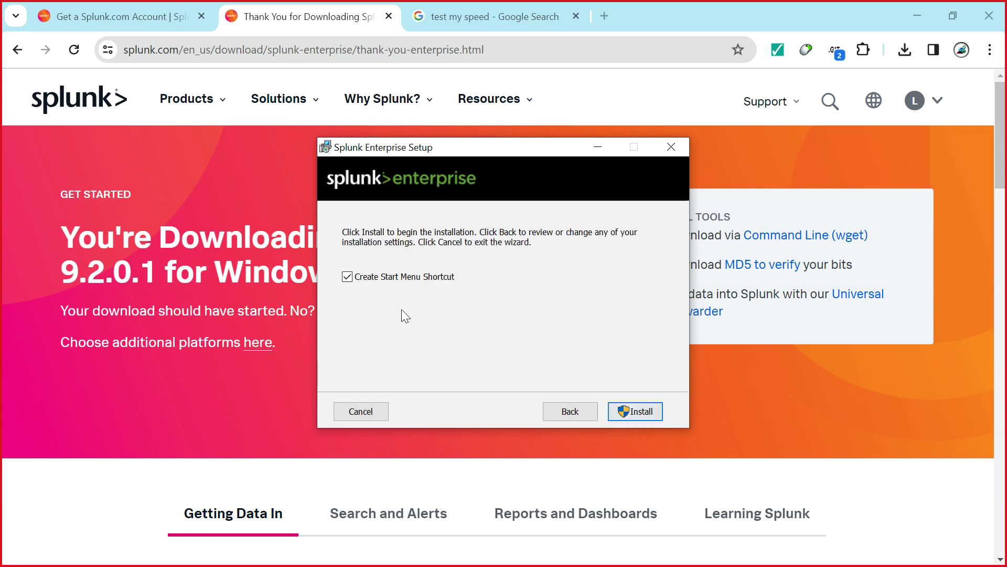
left_click(634, 411)
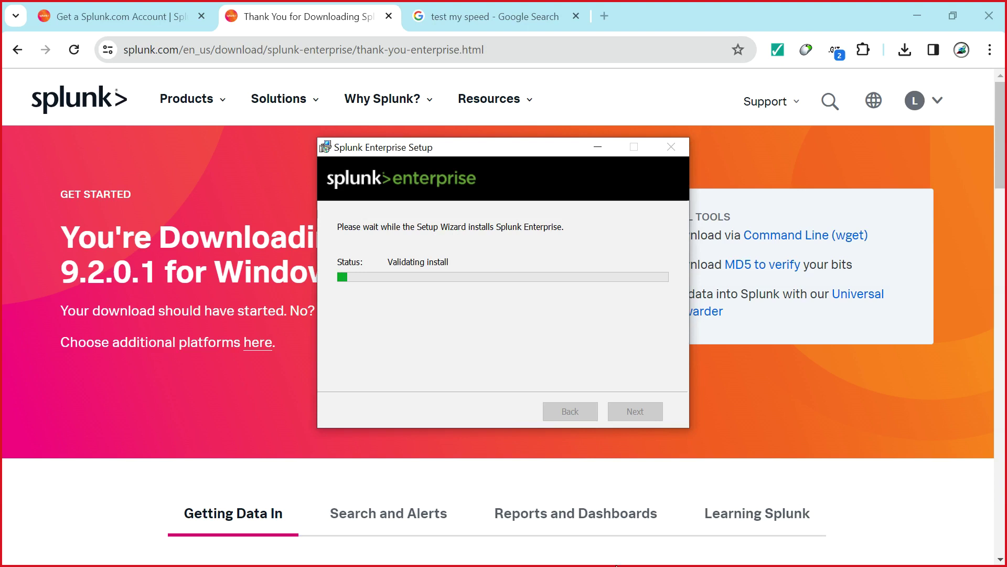
Step: Get the Splunk Enterprise installation running in the installer window
key("super")
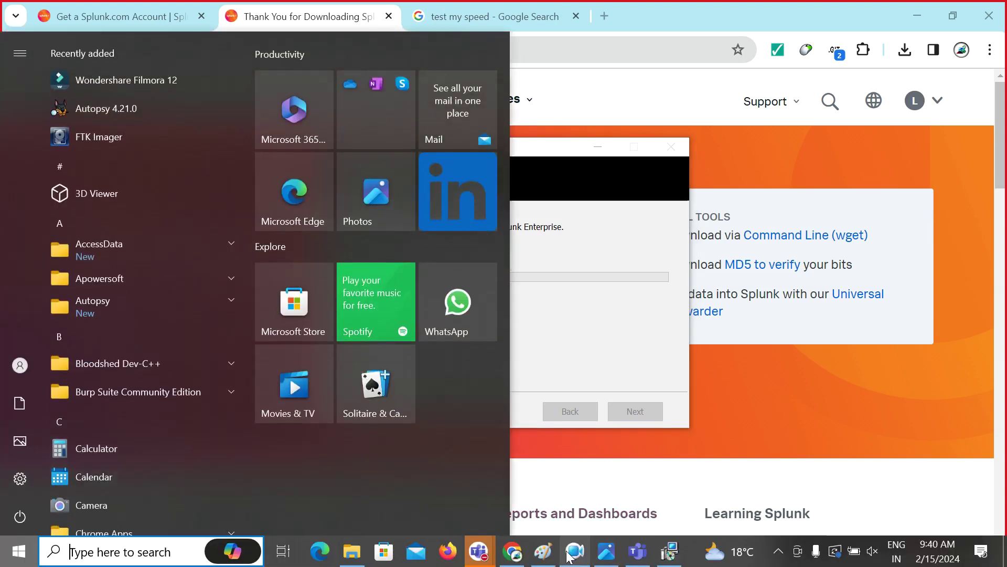
key("Escape")
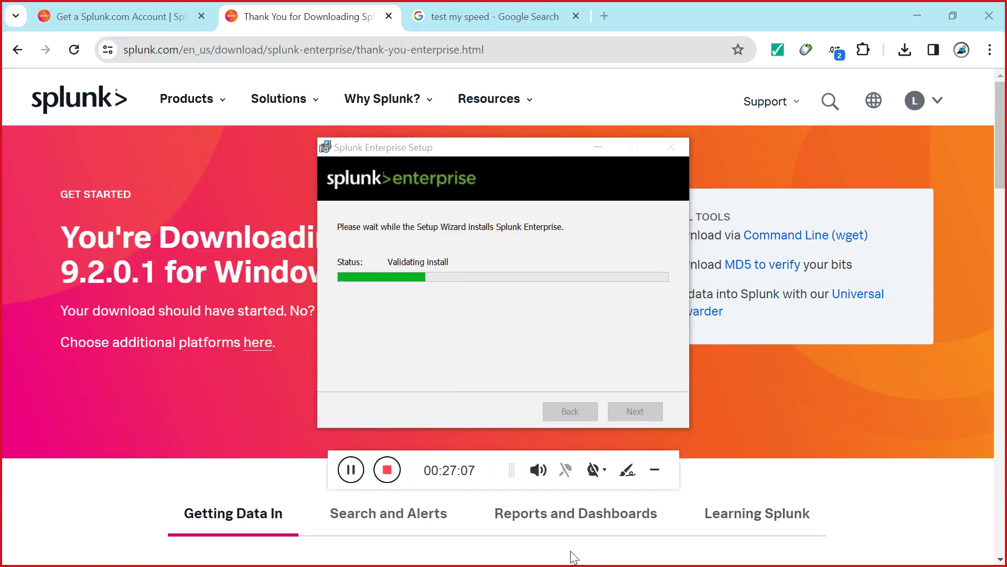
left_click(660, 471)
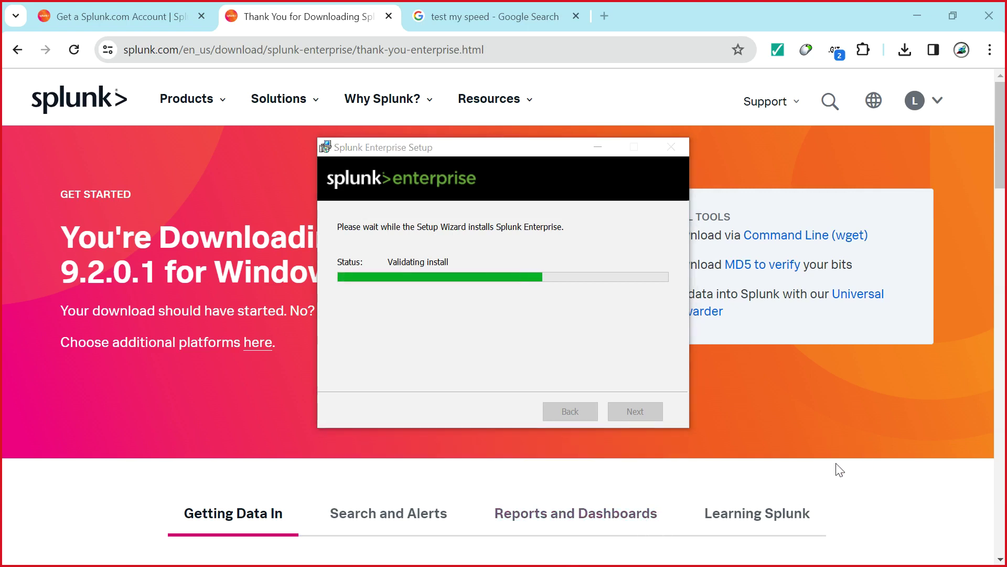
Step: Check the Teams meeting participants list, then minimize the Teams window
key("alt+Tab")
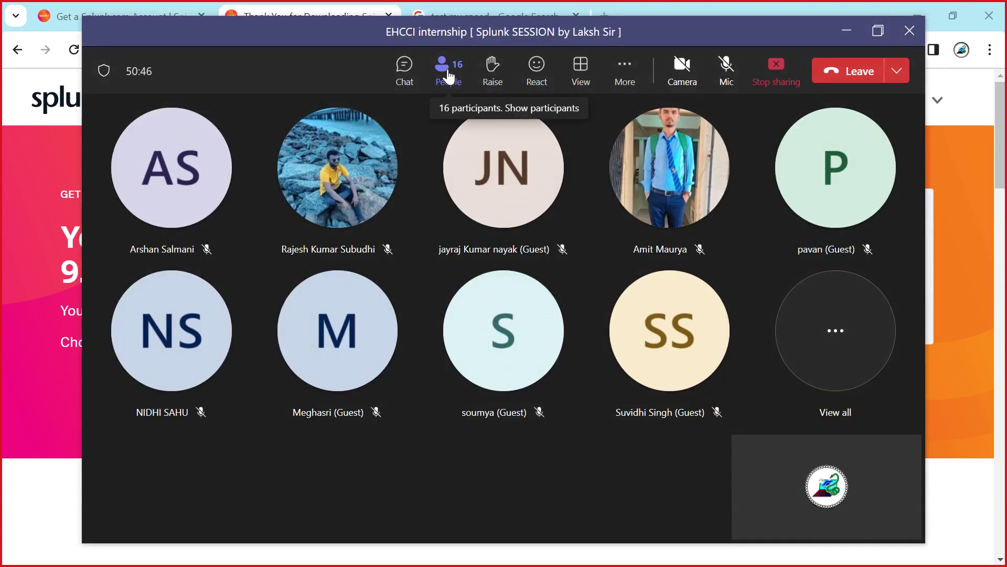
left_click(452, 80)
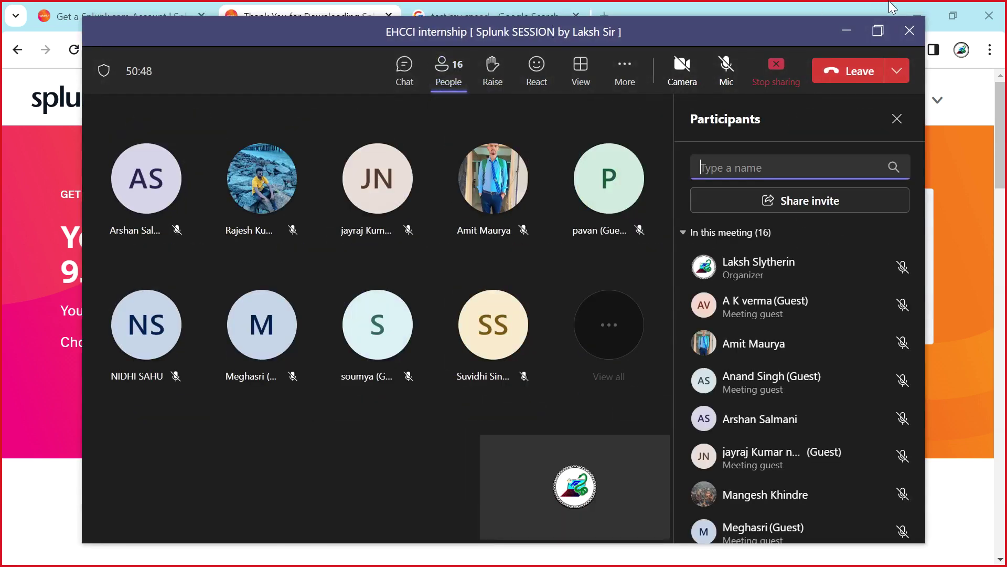
left_click(846, 31)
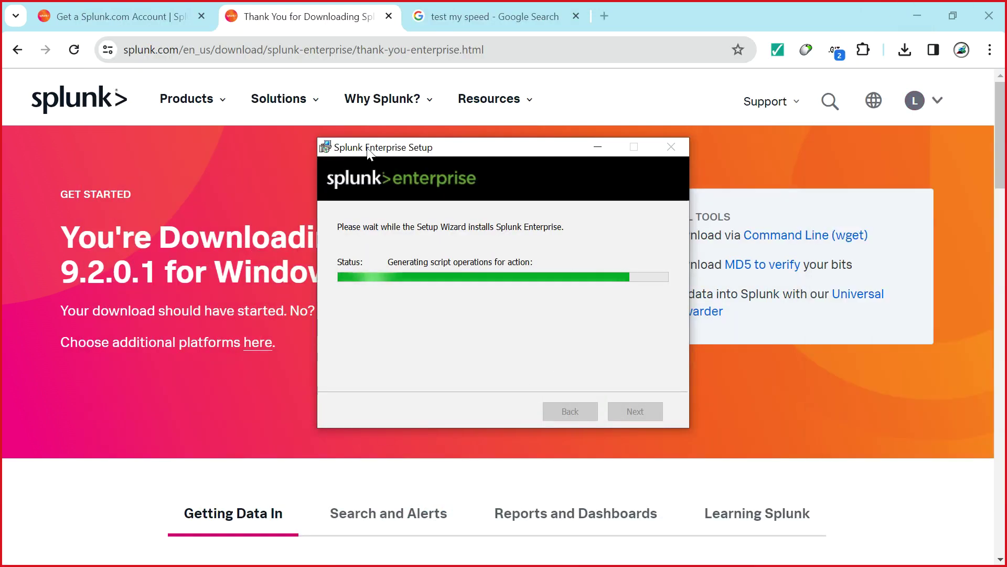
Step: Open a new blank Chrome tab while the installer copies files
mouse_move(490, 105)
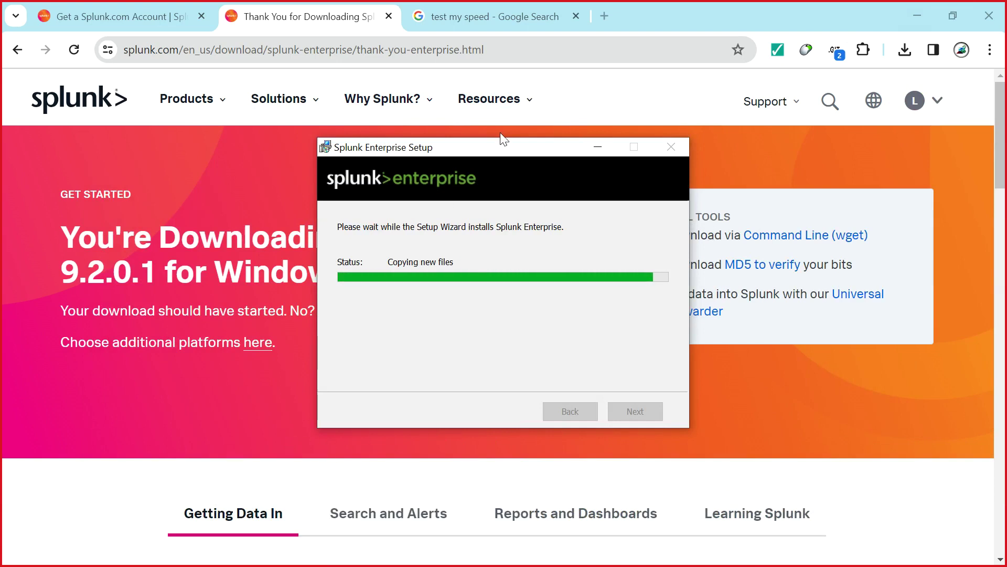
left_click(606, 13)
left_click(606, 13)
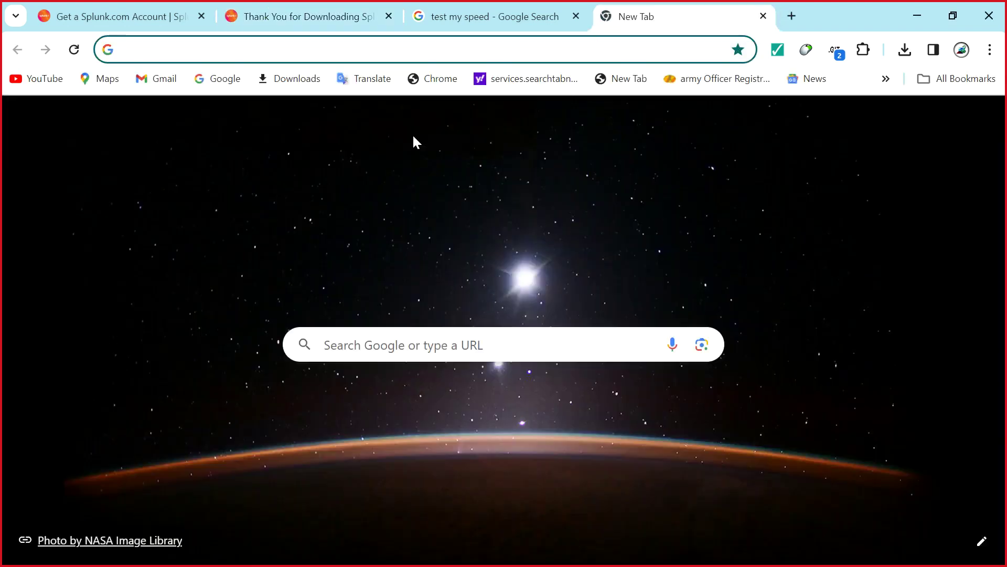
Step: Search 'splunk old' and open the Splunk downloads page from the results
type("sp")
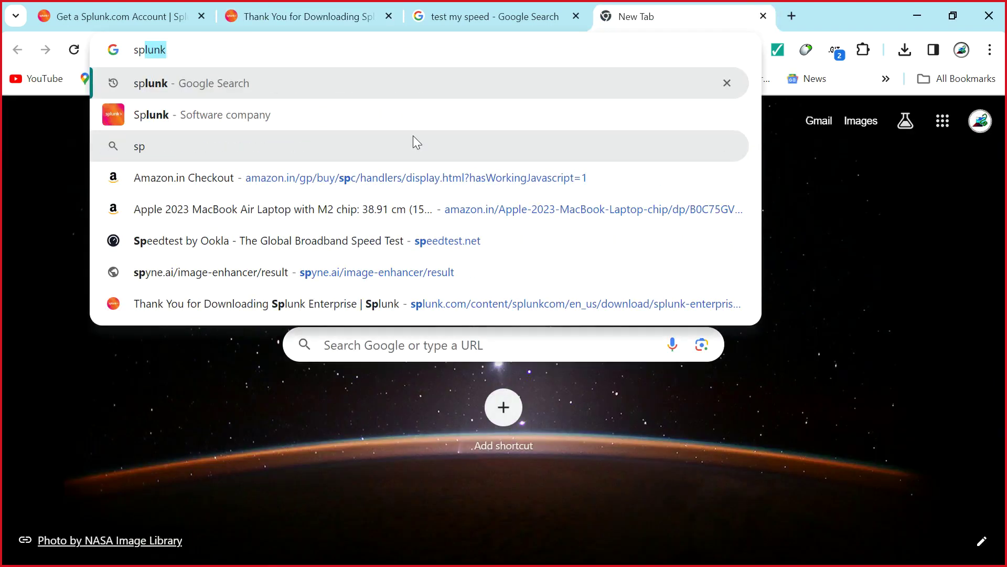
type("lunk old")
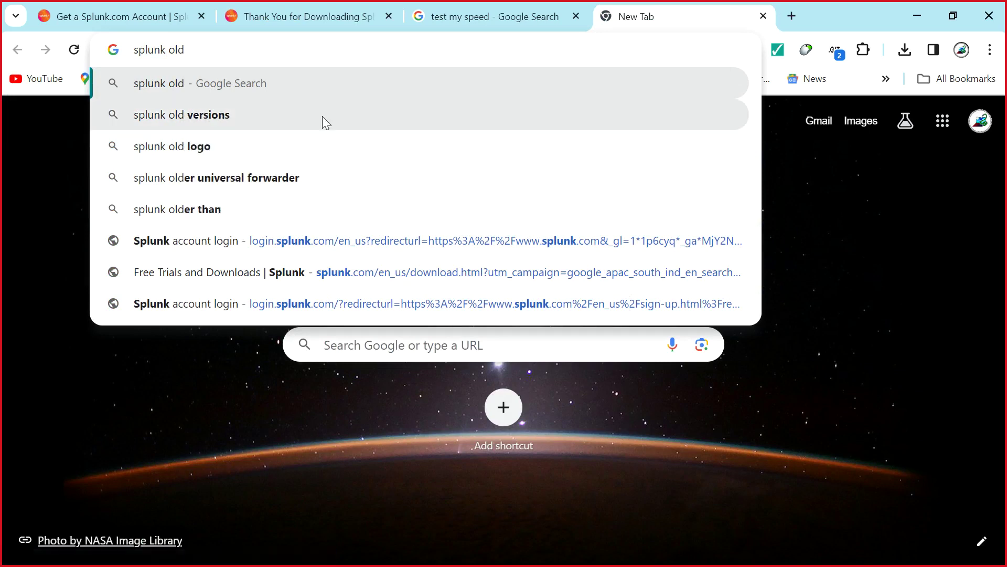
left_click(237, 117)
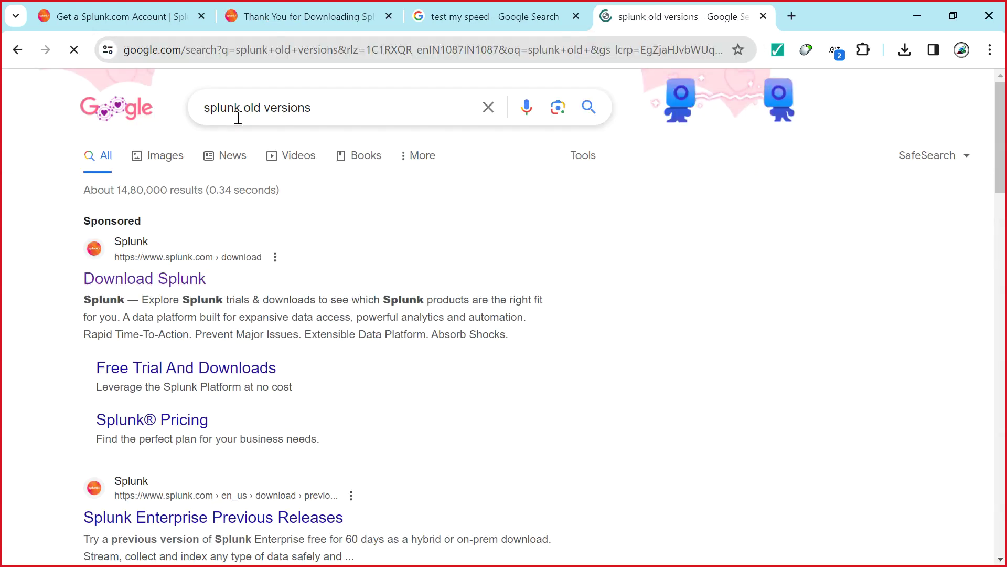
left_click(111, 284)
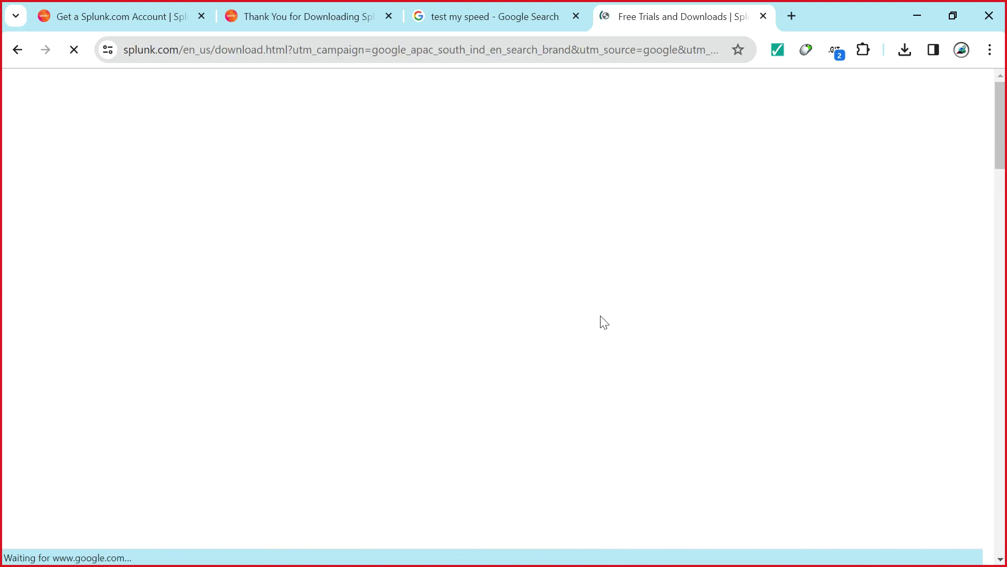
scroll(353, 394, "down", 10)
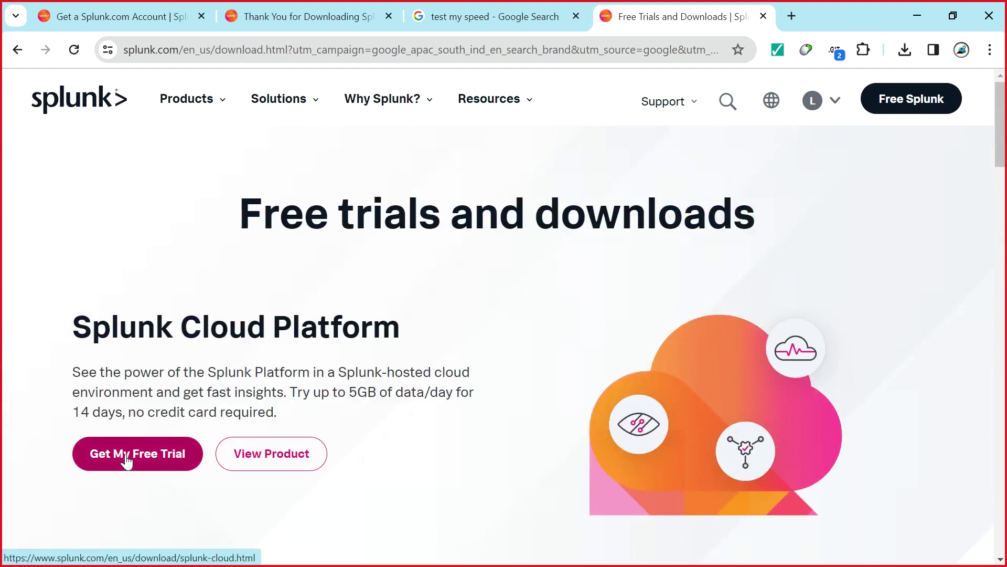
Step: Open the Splunk Cloud free trial page, read the registration thank-you message, then minimize Chrome
left_click(125, 454)
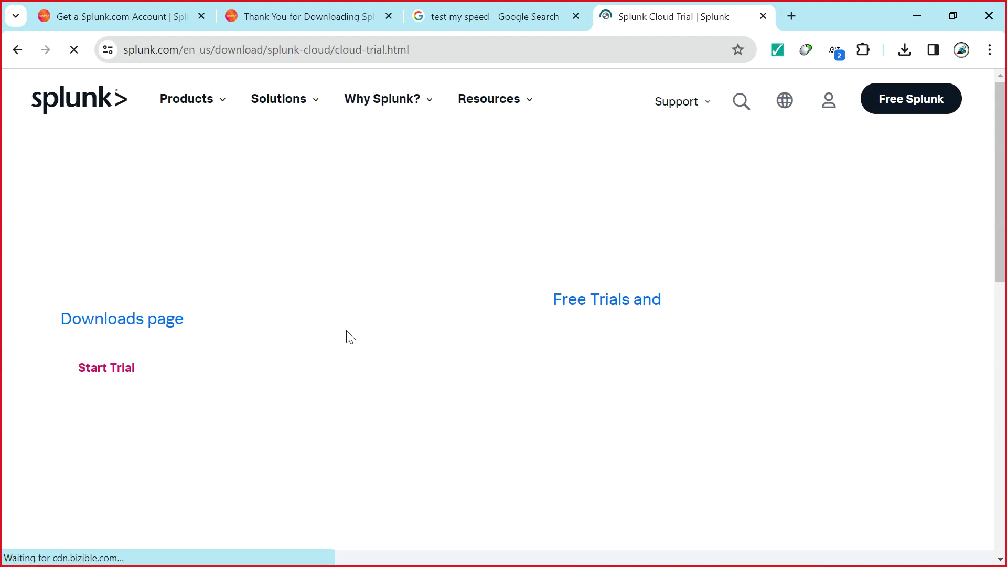
scroll(305, 374, "down", 5)
scroll(305, 374, "down", 5)
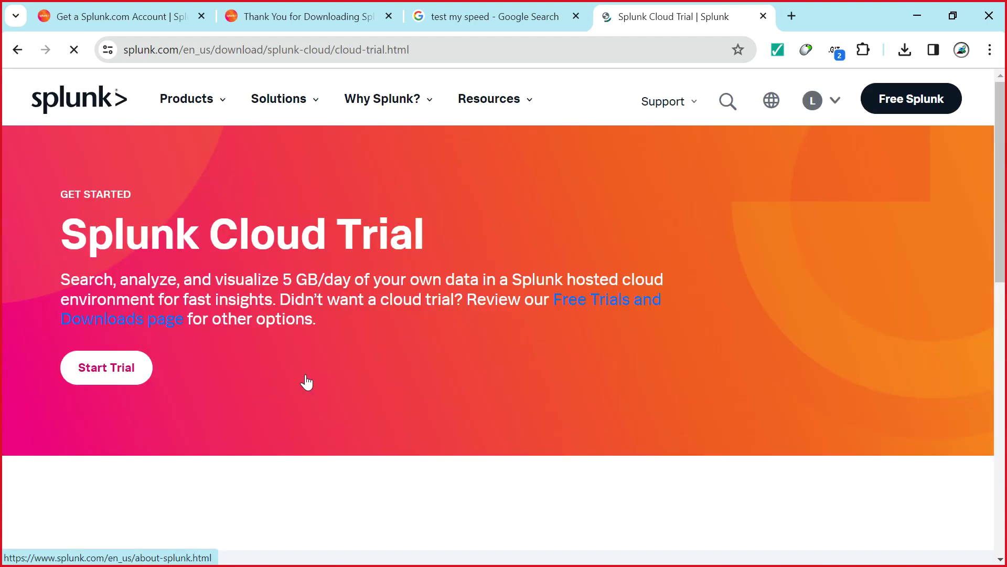
scroll(305, 374, "down", 7)
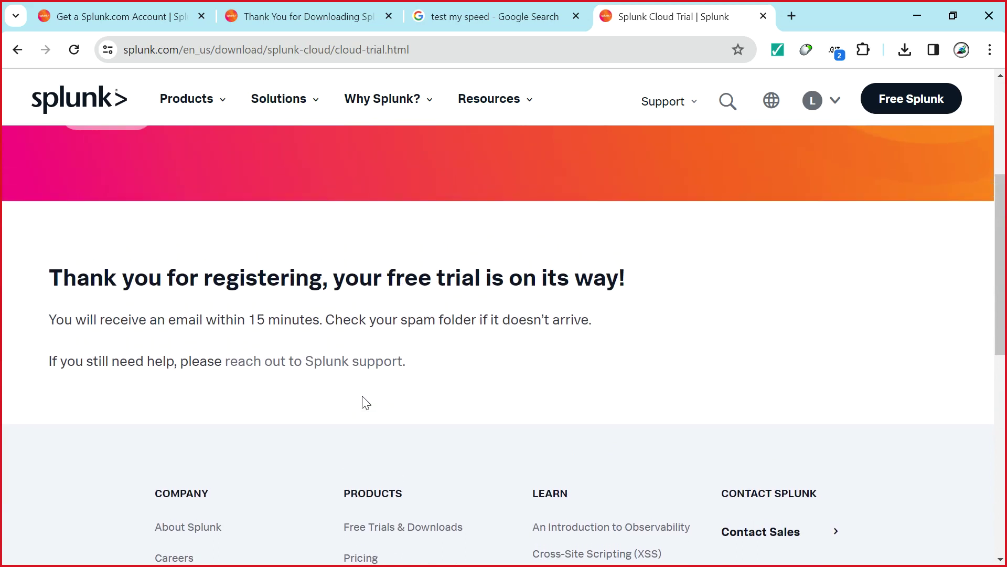
scroll(366, 403, "up", 5)
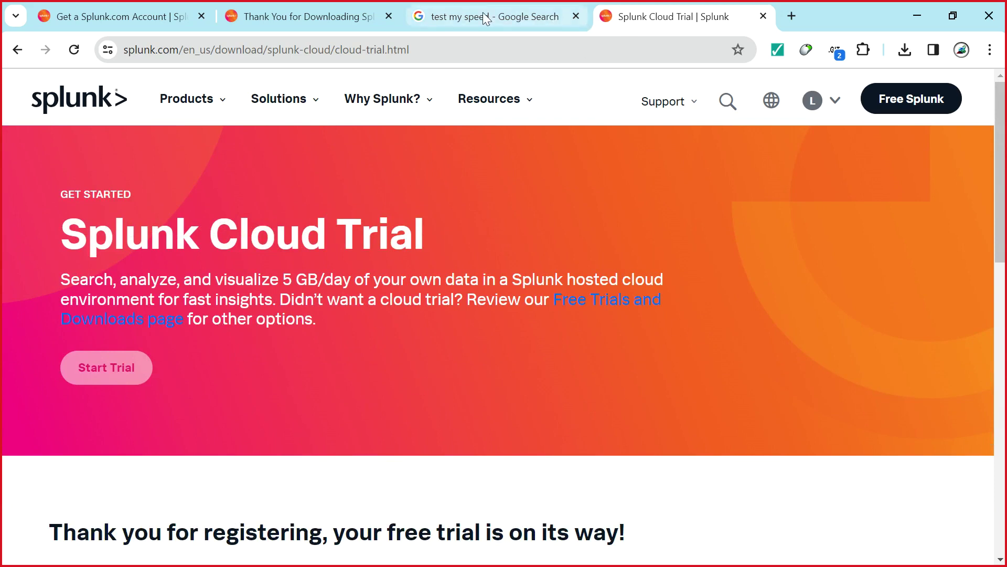
left_click(917, 15)
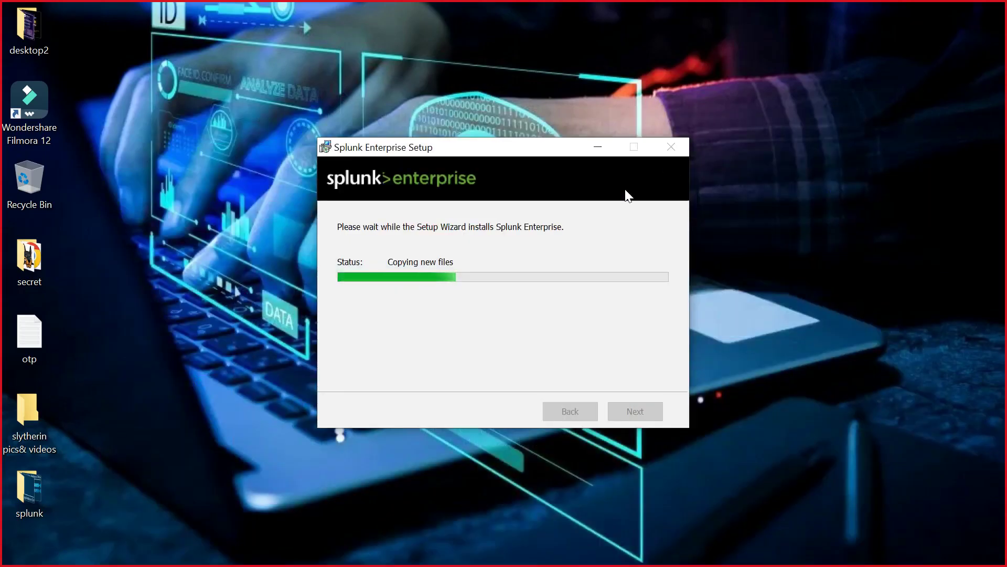
Step: Move the Splunk Enterprise Setup window aside and back, then switch to the Teams meeting
left_click_drag(495, 154, 781, 78)
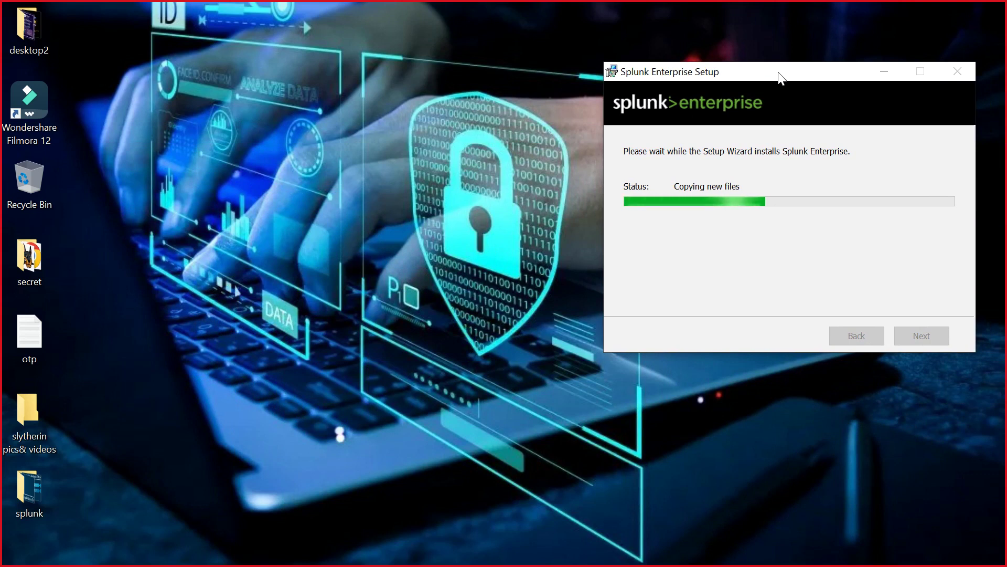
left_click_drag(782, 78, 524, 58)
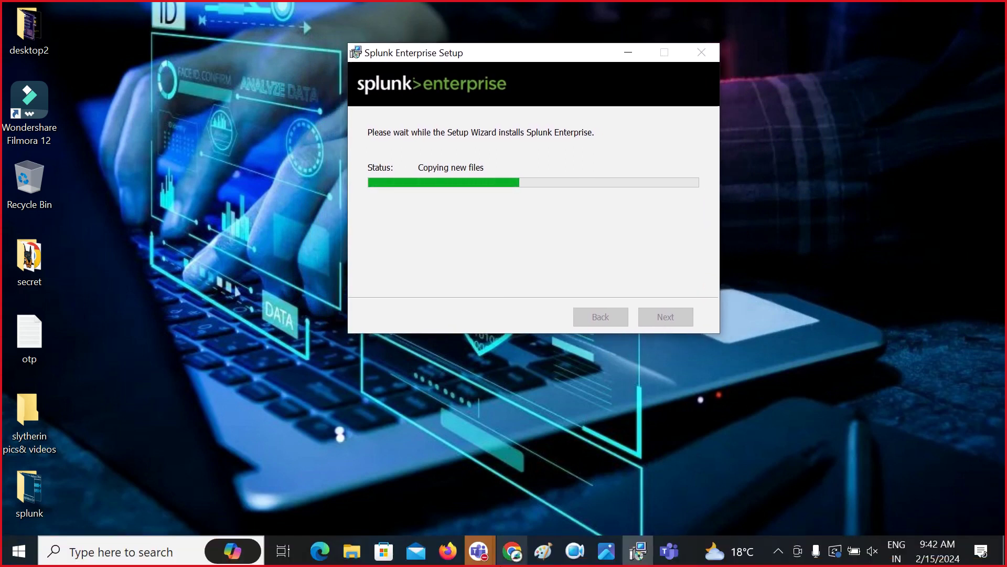
mouse_move(511, 550)
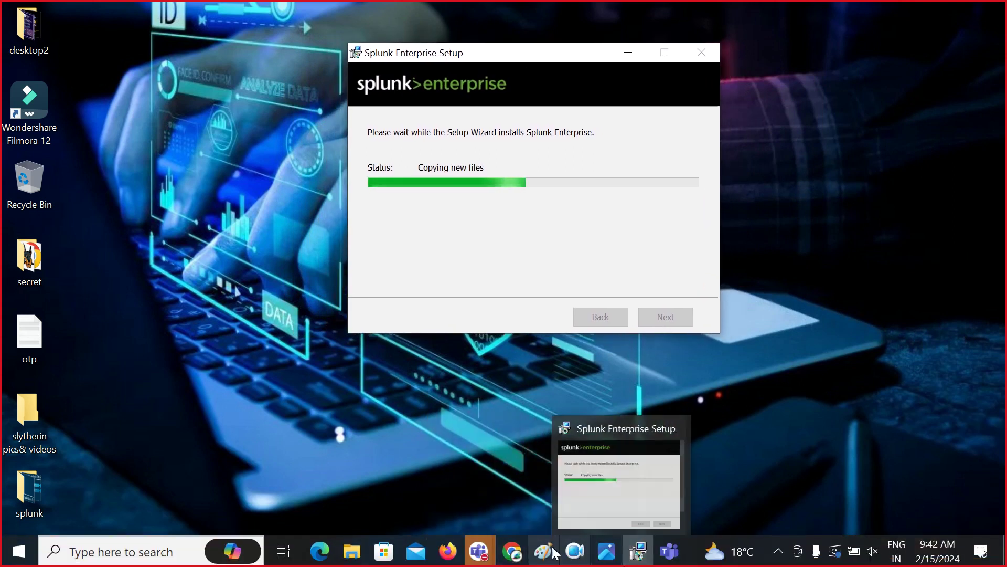
mouse_move(477, 557)
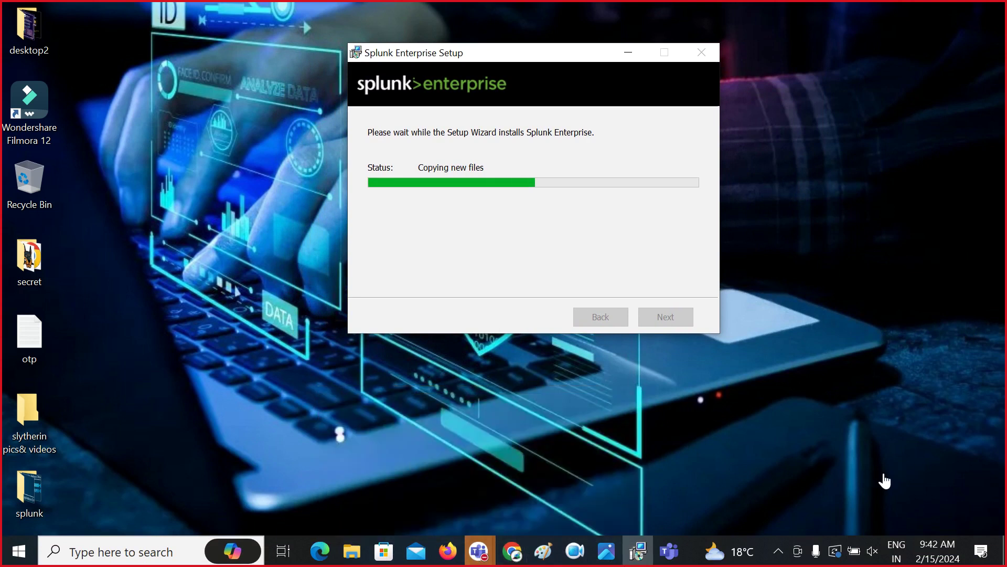
key("alt+Tab")
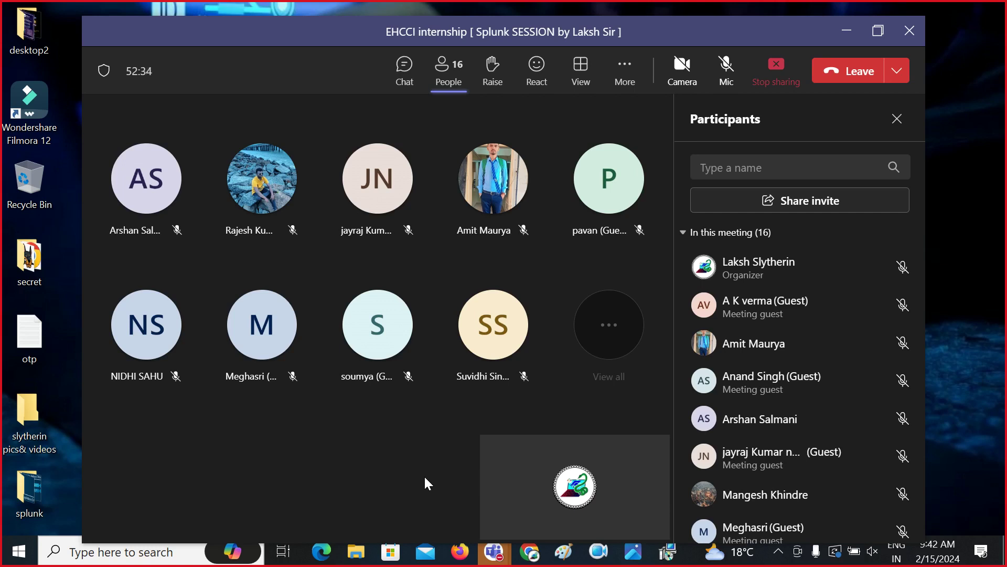
Step: Minimize the Teams meeting window so the Splunk Enterprise Setup progress is visible
left_click(846, 32)
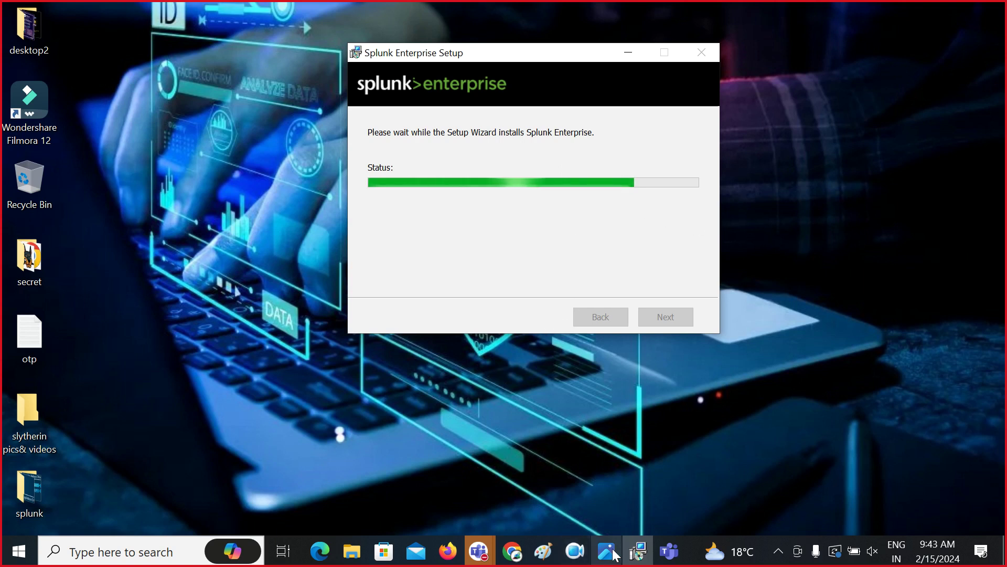
left_click(575, 554)
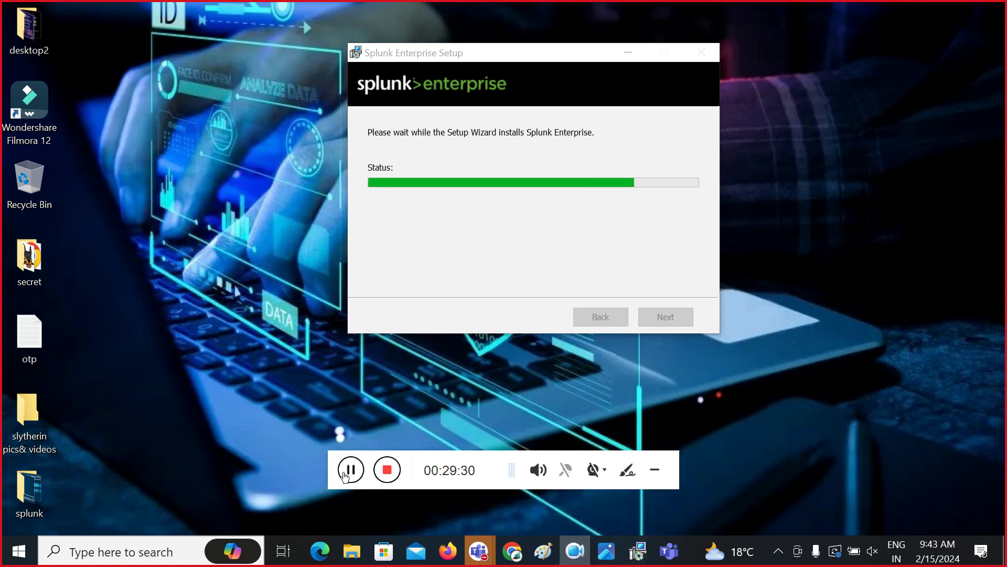
Step: Finish Splunk setup with browser launch, then enter the admin username on the login page
left_click(350, 470)
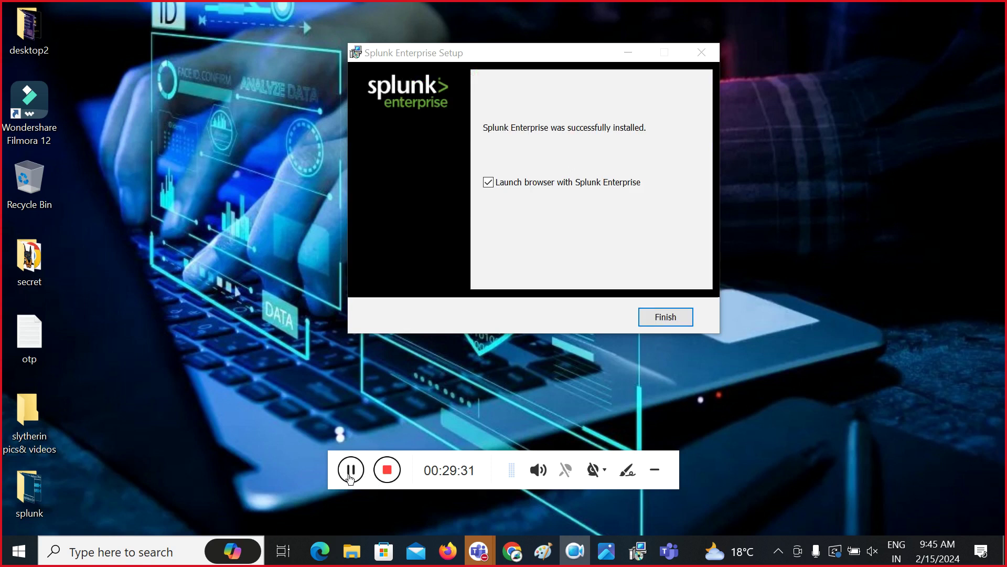
left_click(654, 469)
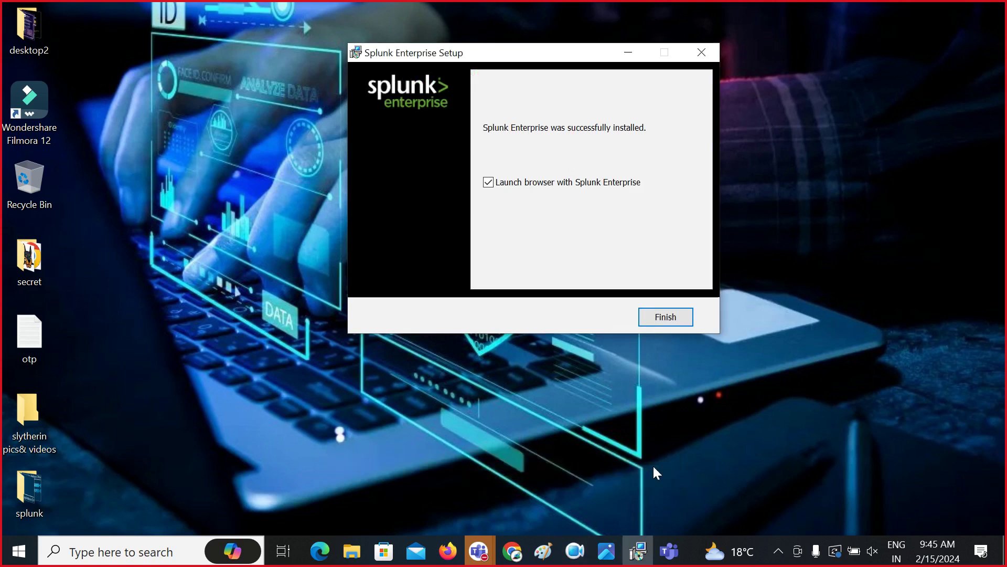
left_click(665, 318)
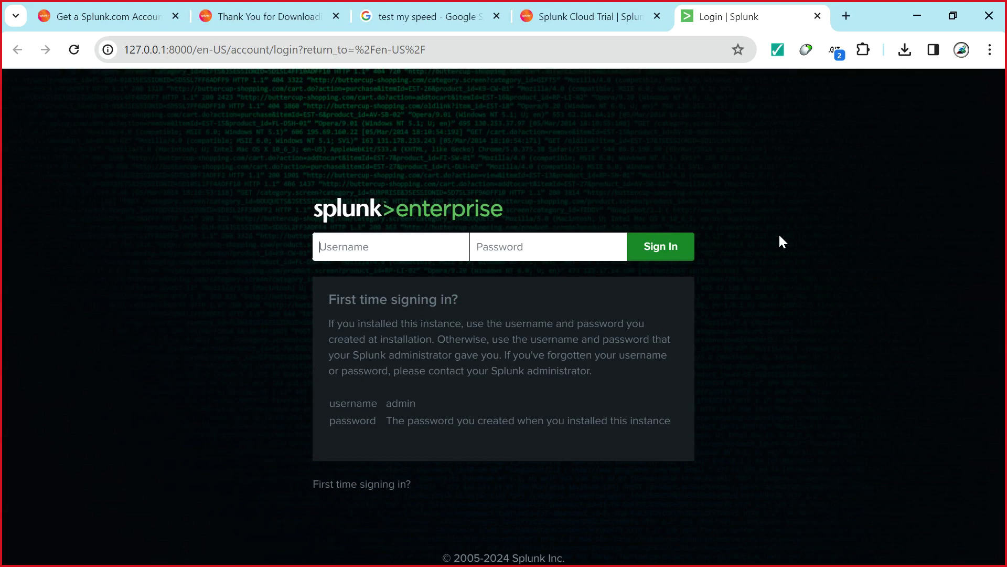
Step: Enter the account password, sign in to Splunk, and let Chrome save the password
left_click(554, 250)
type("••••••")
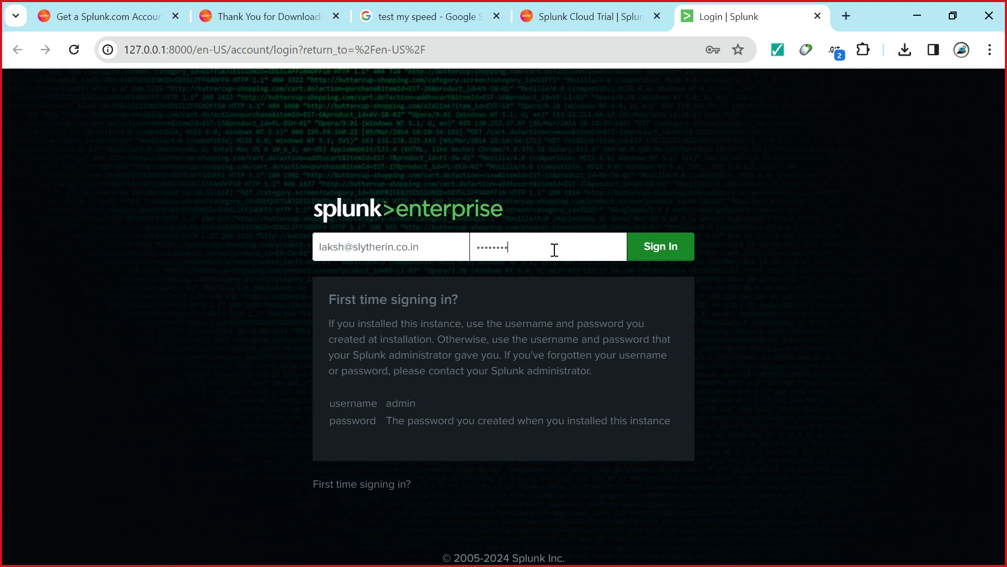
type("••••••••")
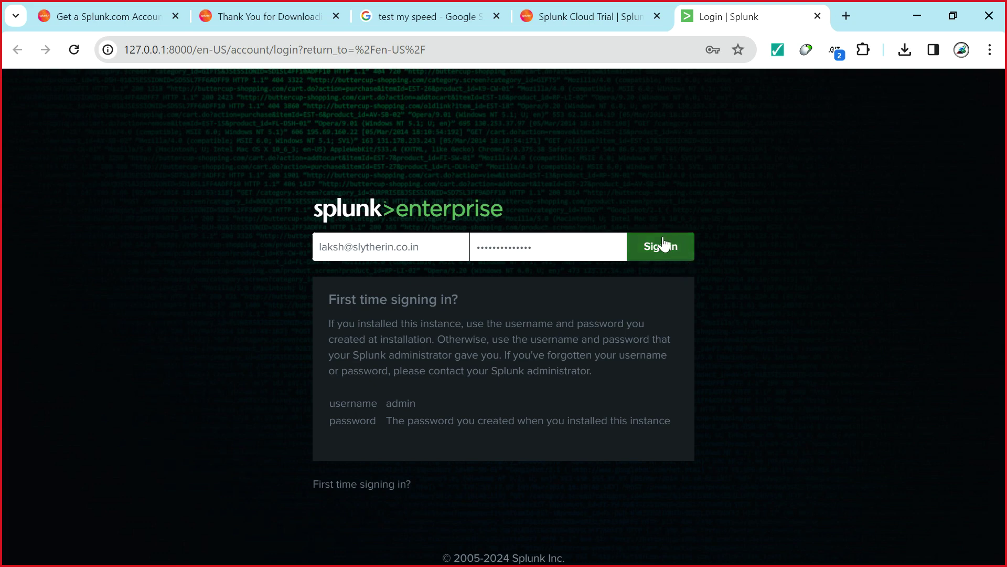
left_click(652, 256)
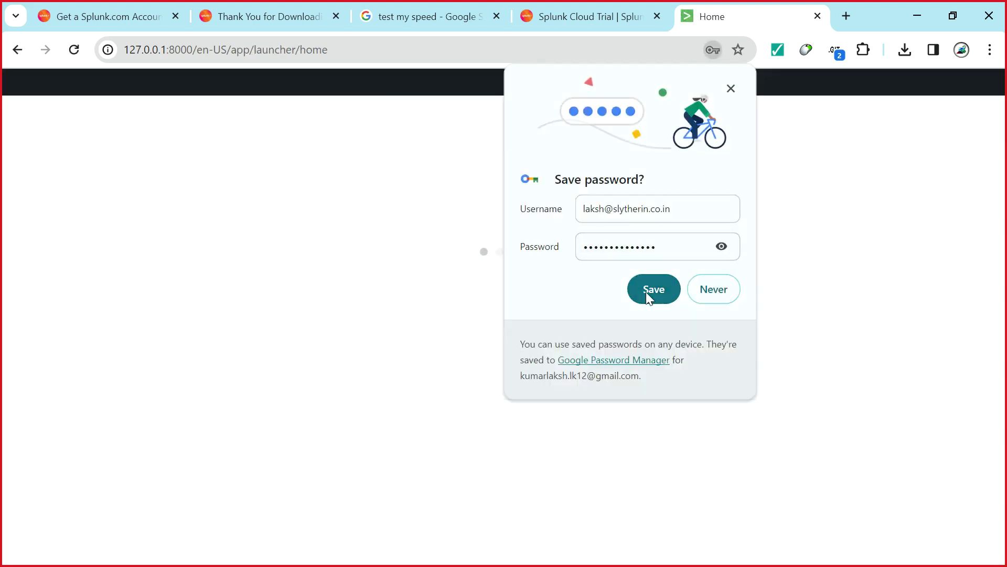
left_click(650, 295)
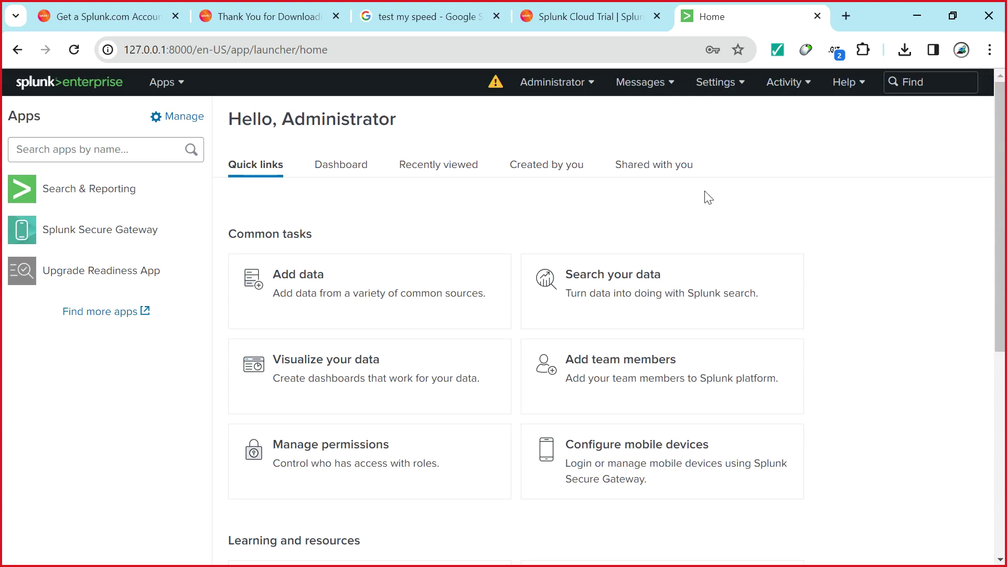
left_click(567, 86)
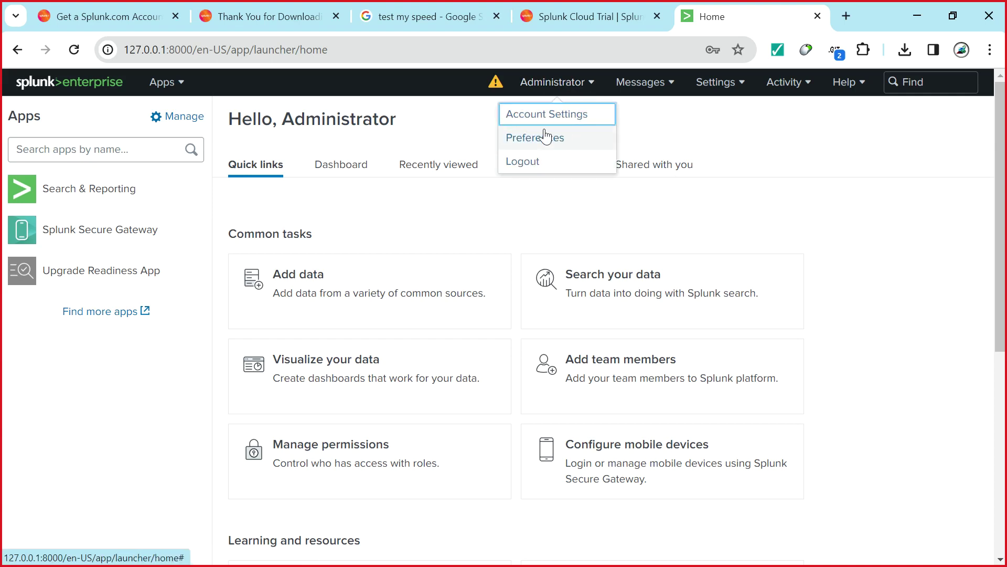
left_click(641, 85)
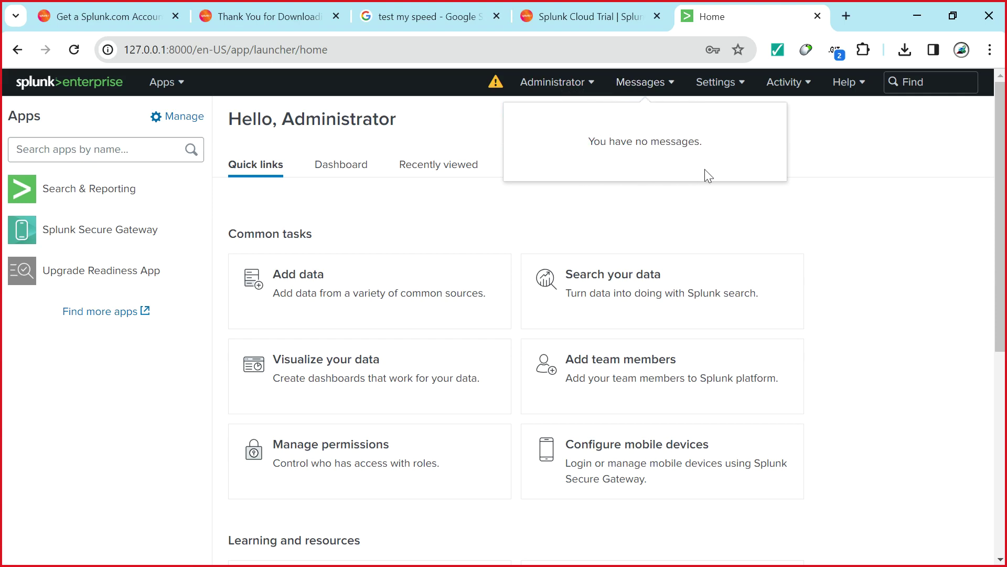
left_click(655, 210)
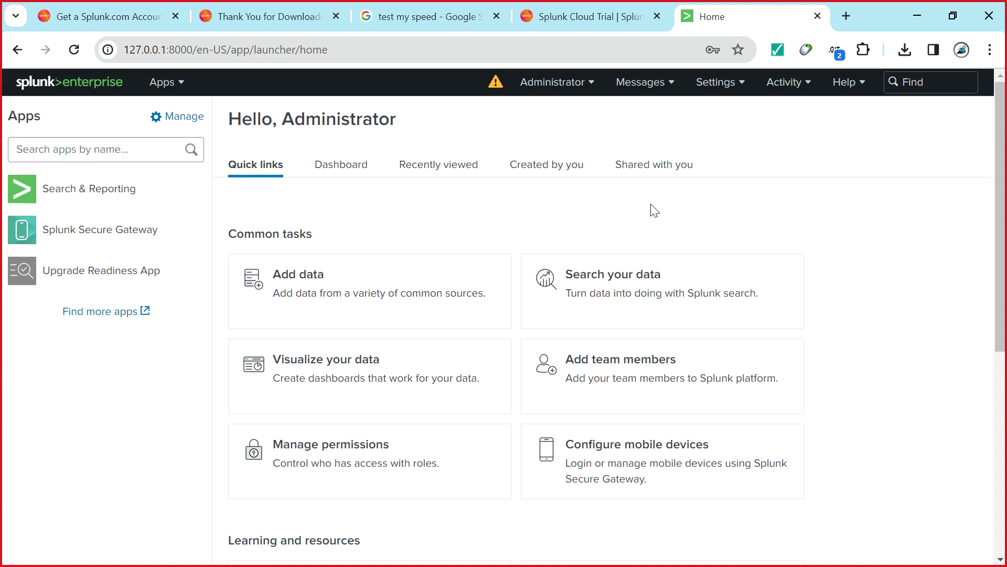
left_click(725, 87)
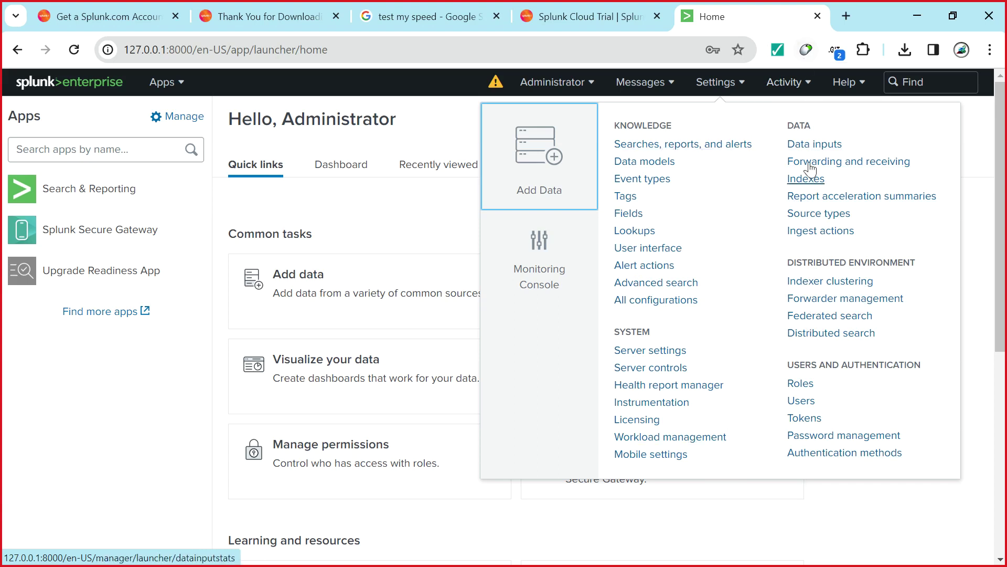
left_click(857, 84)
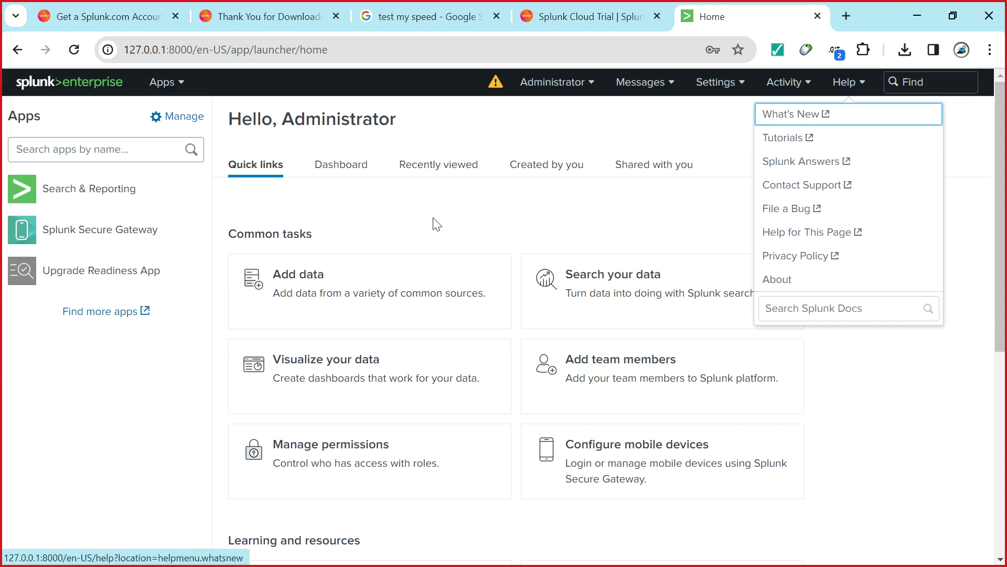
left_click(469, 213)
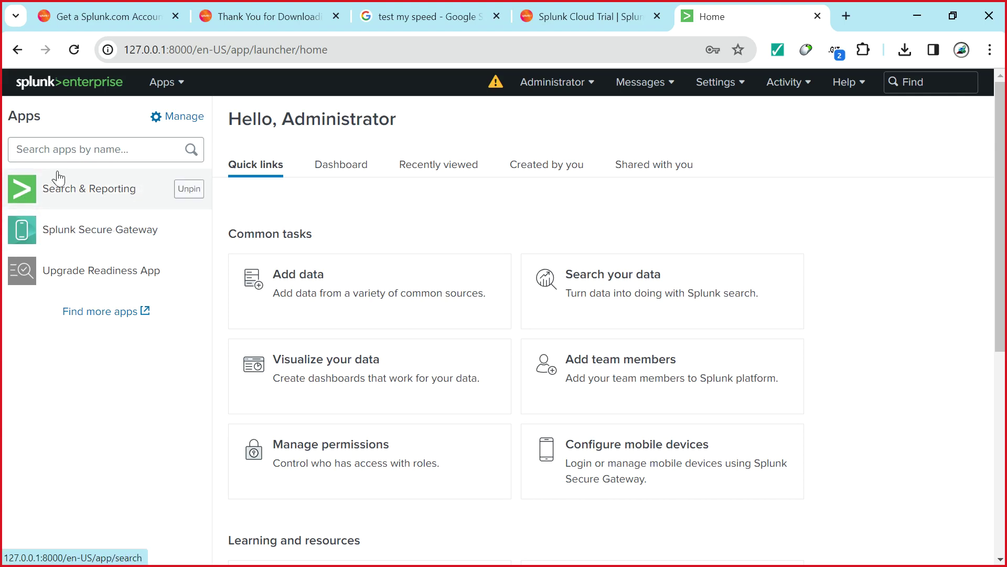
left_click(173, 84)
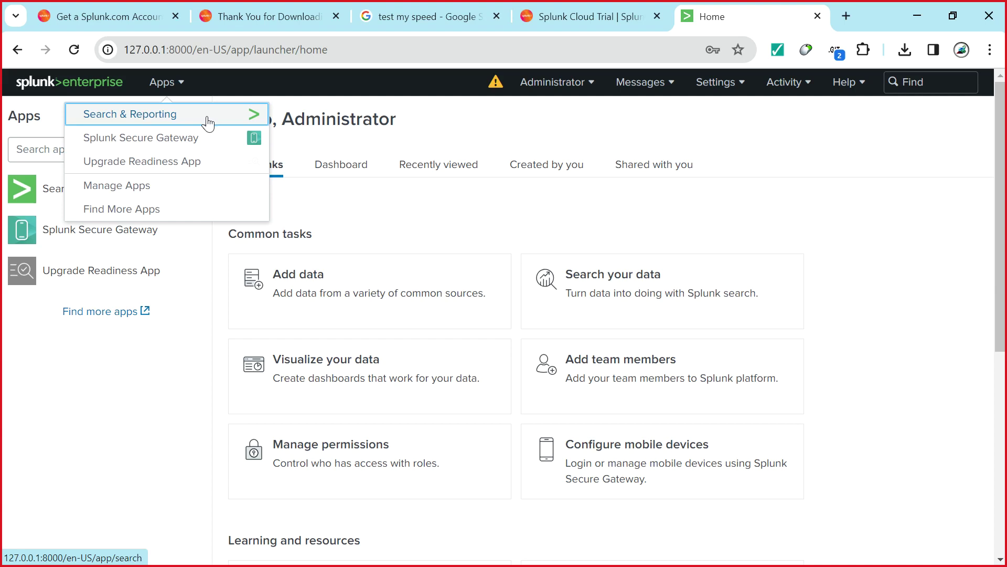
left_click(473, 126)
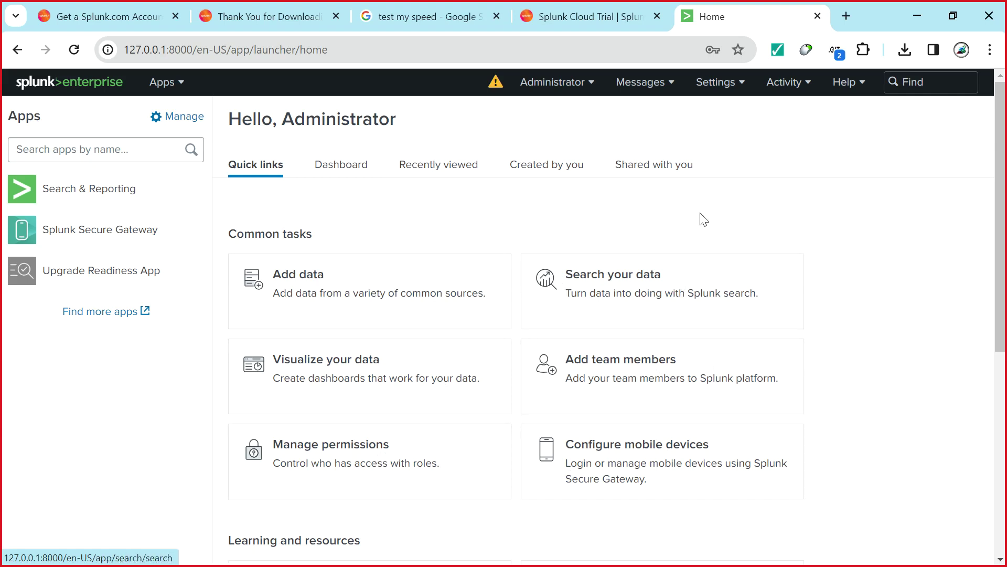
left_click(722, 89)
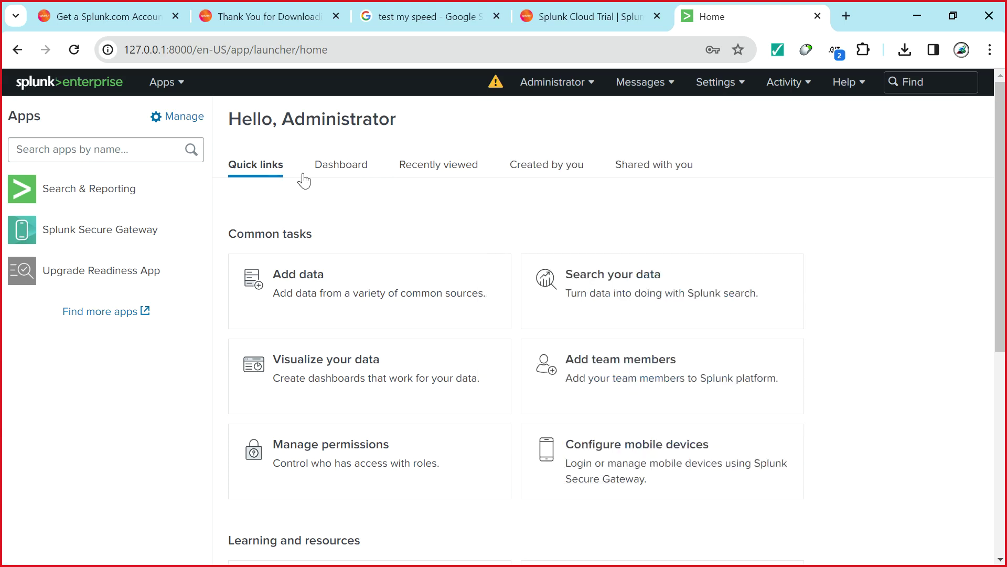
left_click(340, 175)
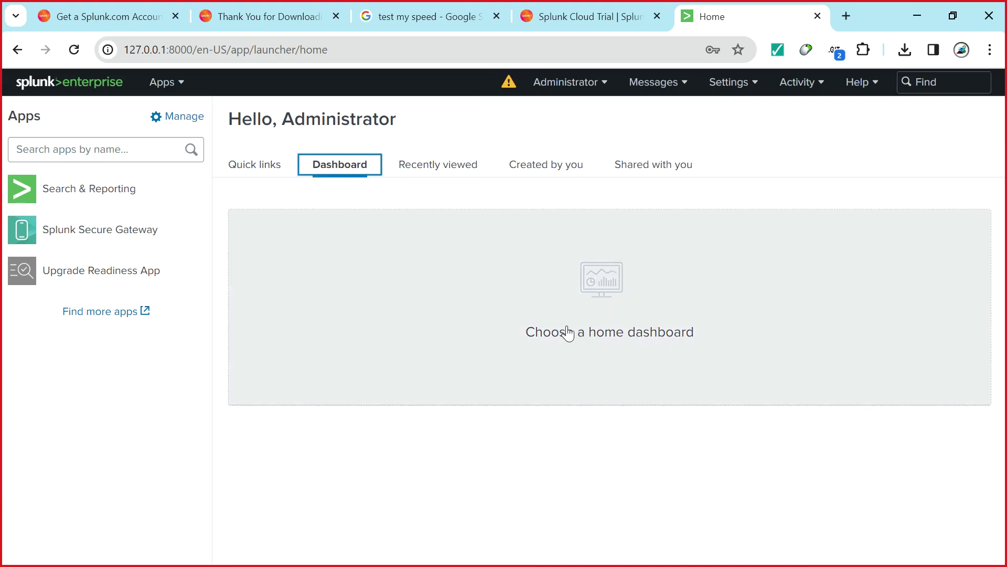
Step: Browse the home dashboard list without choosing one, close the chooser, and show Settings
left_click(631, 326)
left_click(397, 219)
left_click(396, 219)
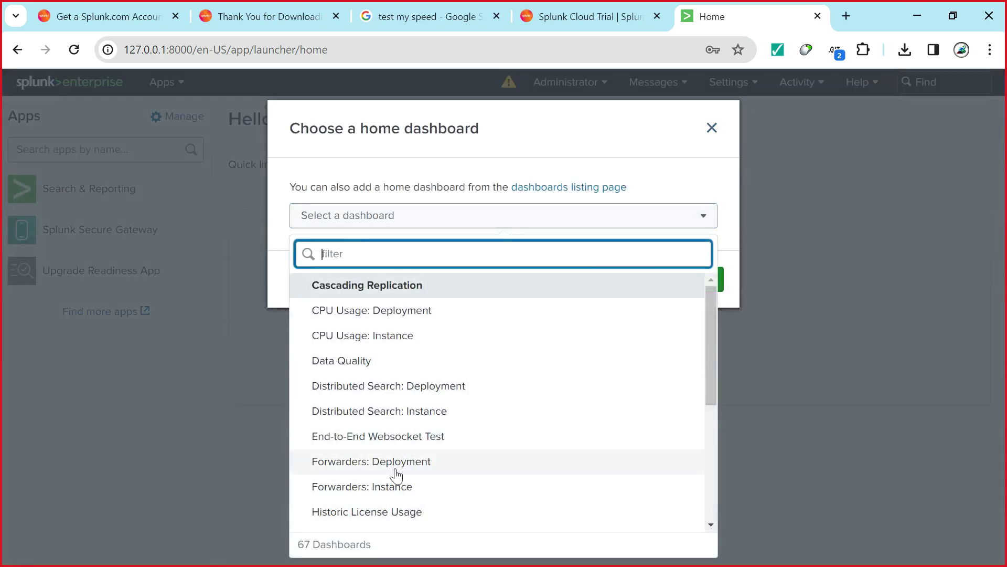
scroll(396, 475, "down", 5)
scroll(396, 475, "up", 4)
scroll(396, 475, "down", 15)
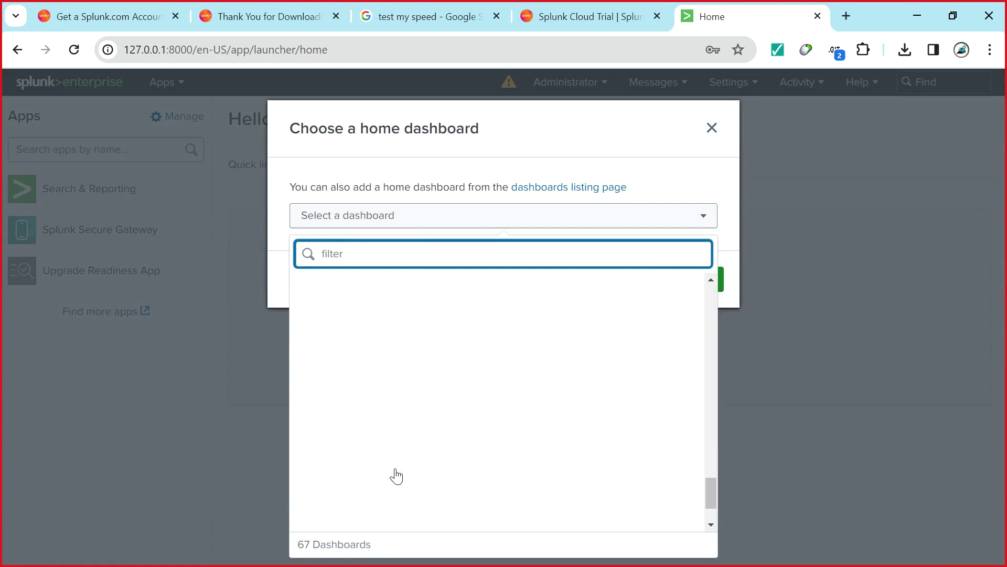
scroll(396, 475, "up", 20)
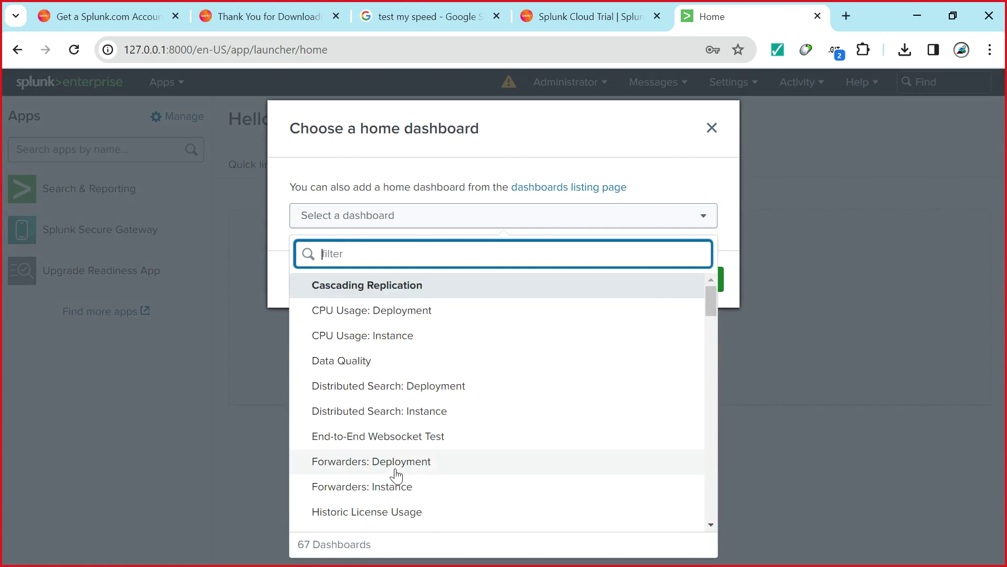
left_click(713, 130)
left_click(713, 130)
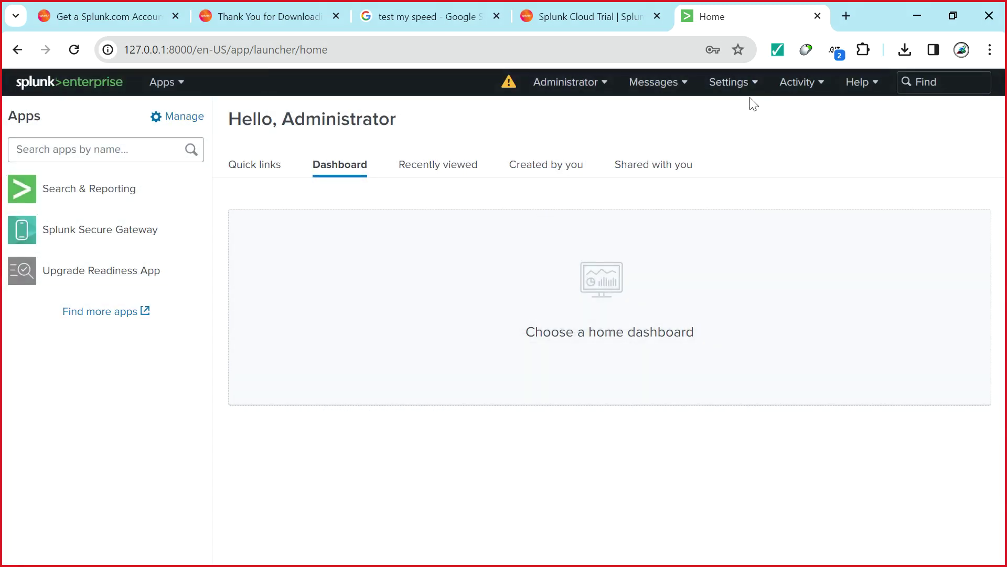
left_click(732, 88)
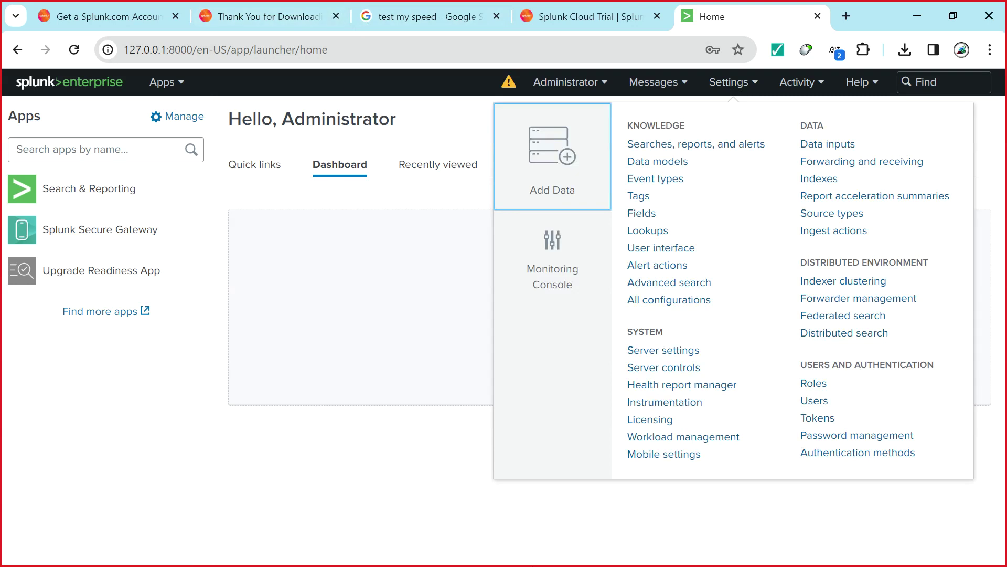
Step: Switch from Splunk's Settings menu to the Microsoft Teams meeting window
key("super")
left_click(676, 560)
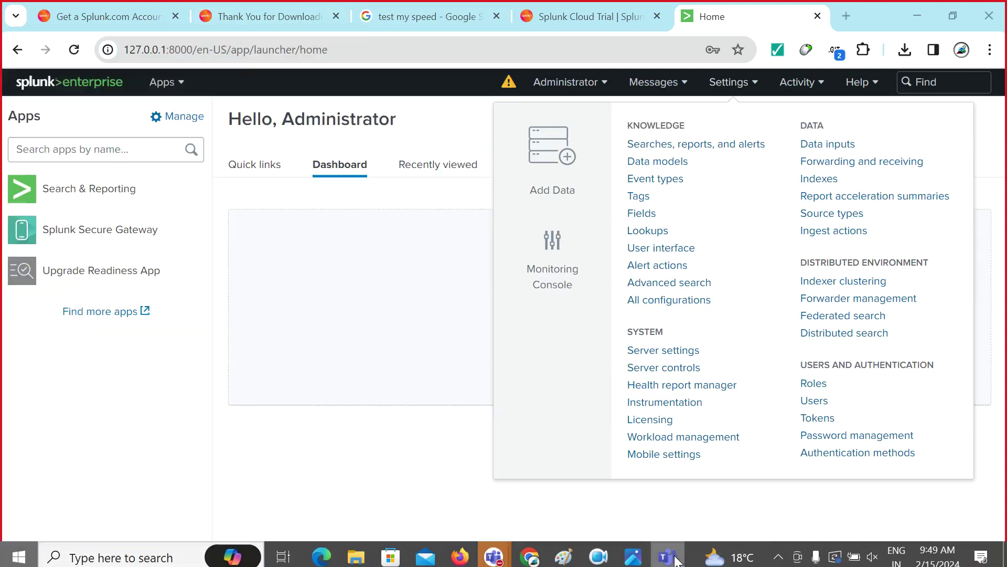
left_click(963, 320)
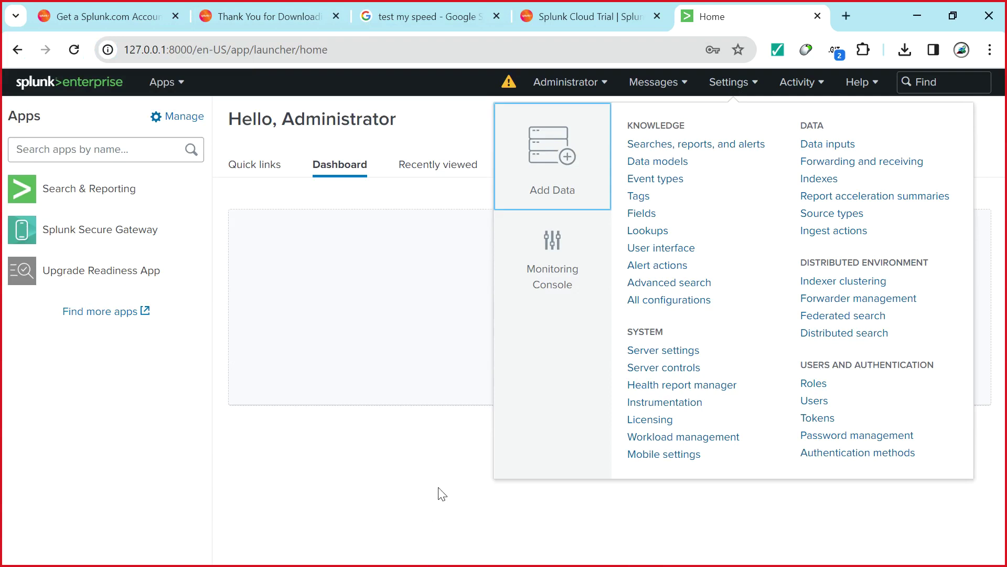
key("super")
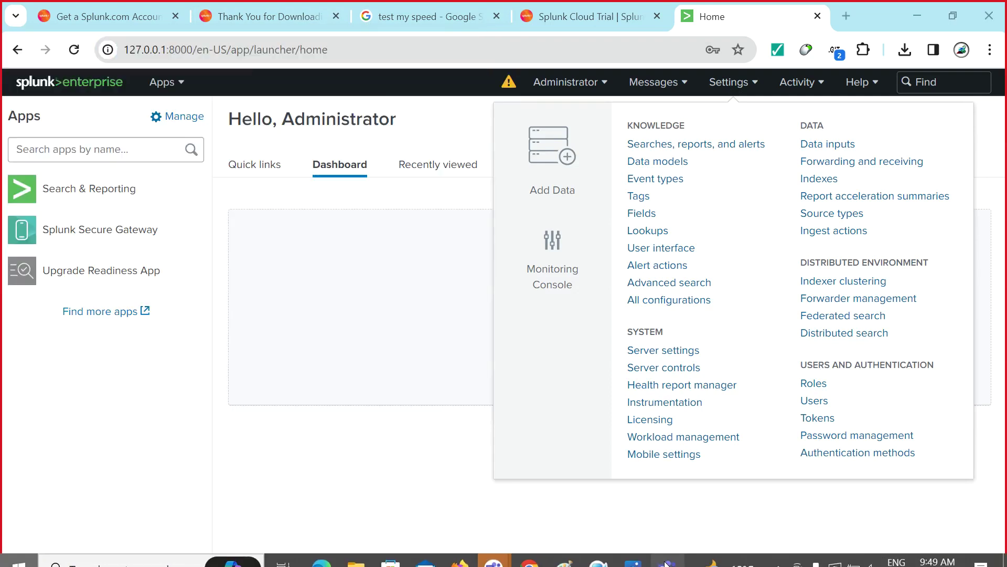
key("super")
key("alt+Tab")
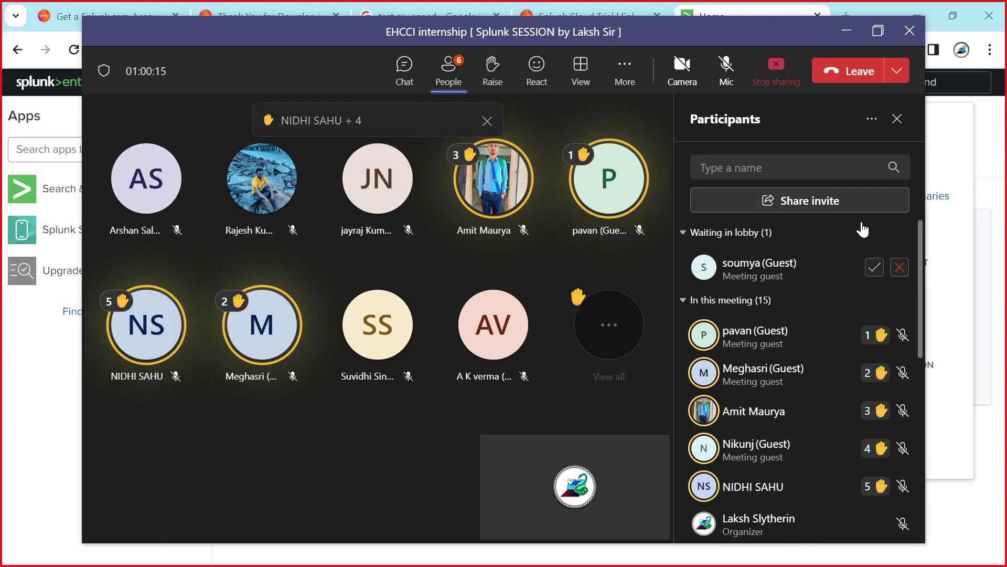
Step: Admit the lobby guest into the Teams meeting, making 16 participants, and minimise the window
scroll(797, 333, "down", 8)
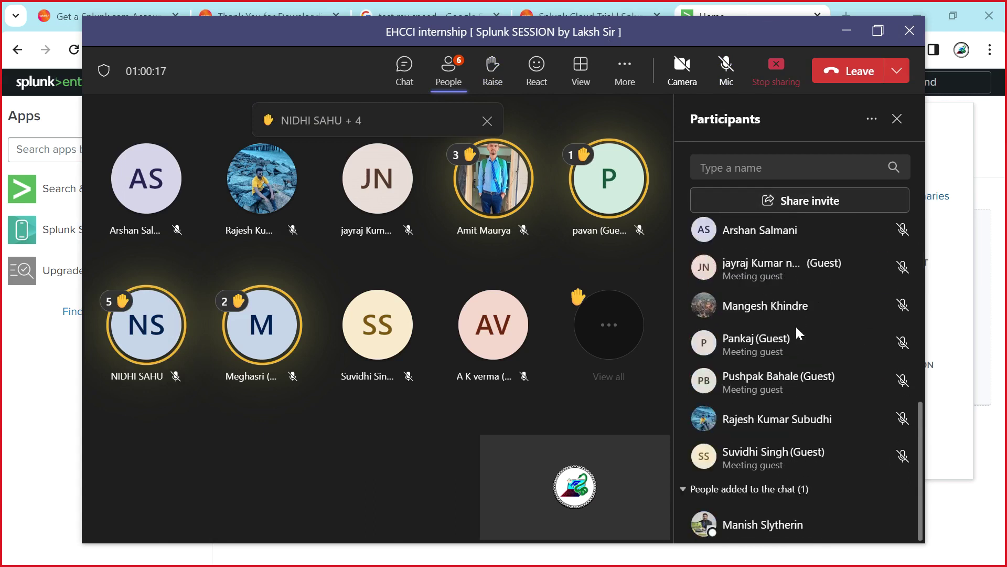
left_click(875, 269)
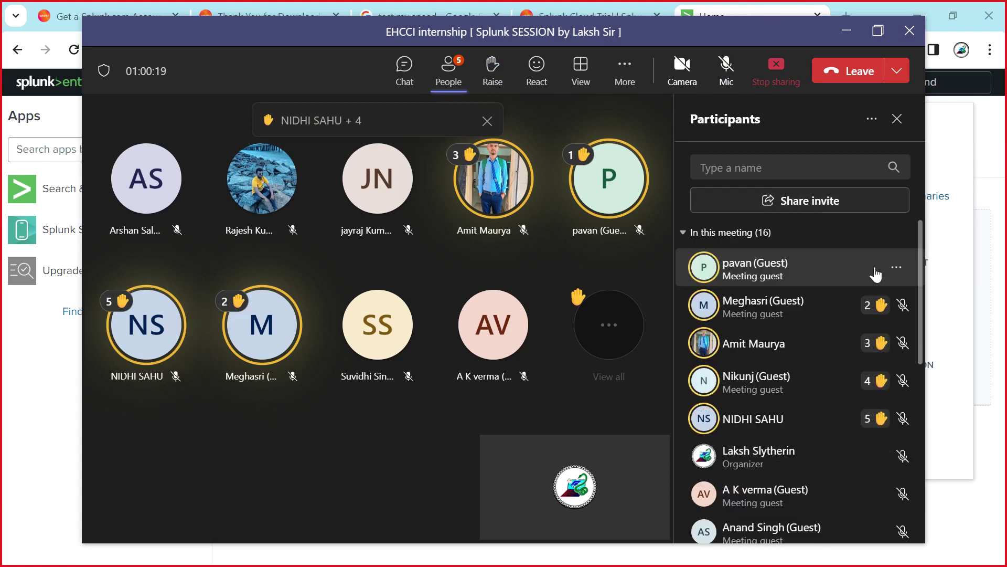
scroll(797, 409, "down", 5)
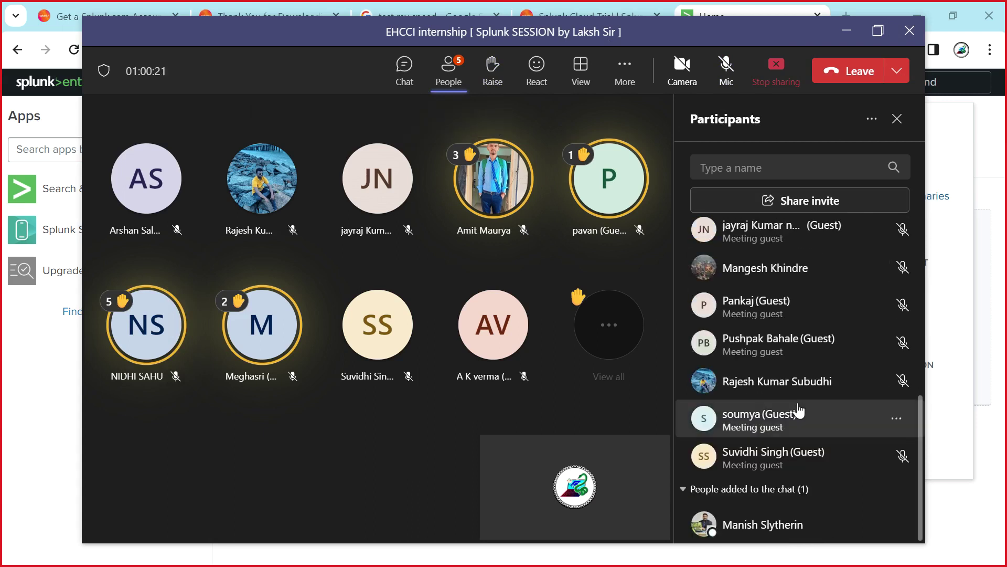
left_click(839, 37)
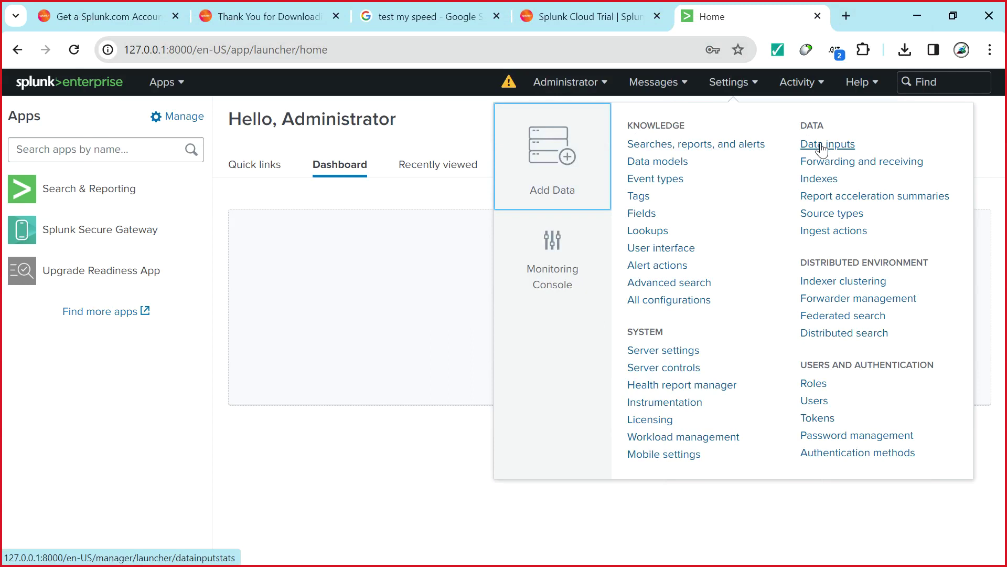
Step: Open the Data inputs page and scroll through the Local and Forwarded input tables
left_click(822, 150)
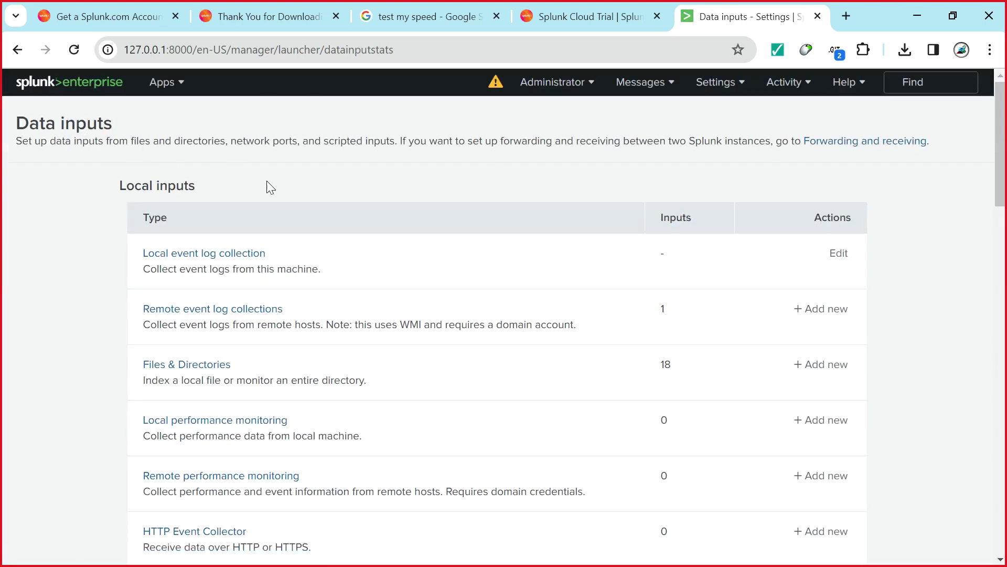
scroll(278, 186, "down", 1)
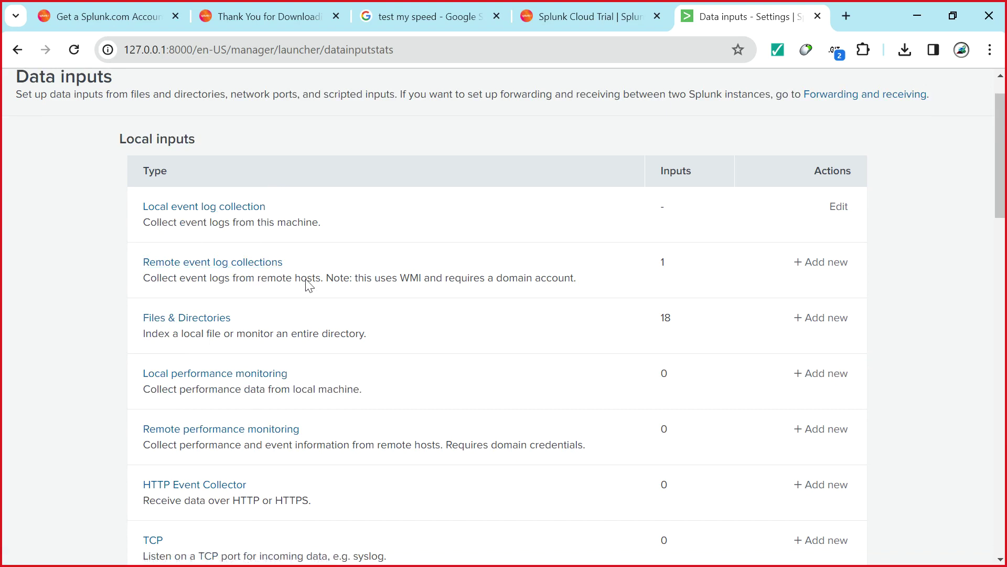
scroll(285, 304, "down", 1)
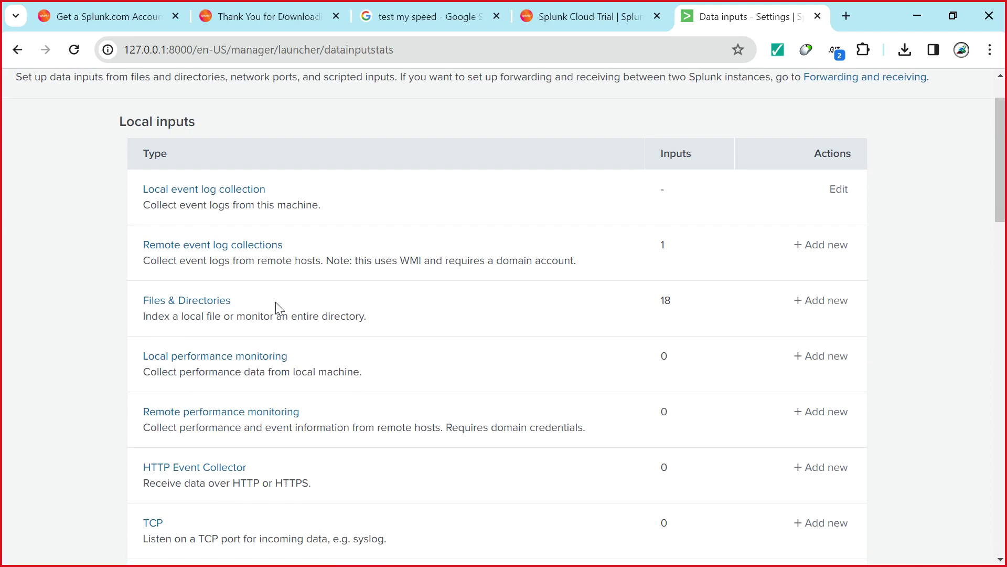
scroll(276, 301, "down", 1)
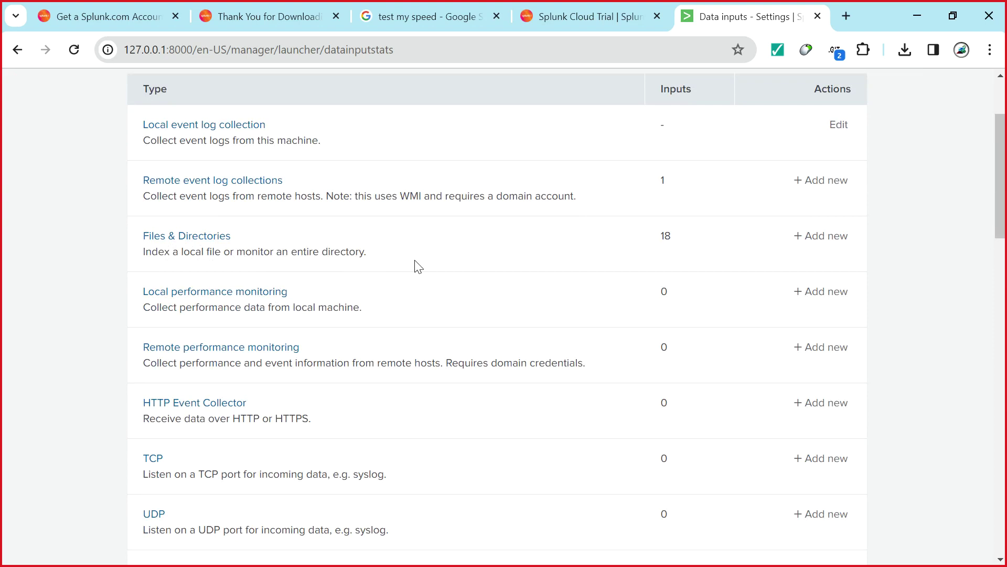
scroll(418, 268, "down", 1)
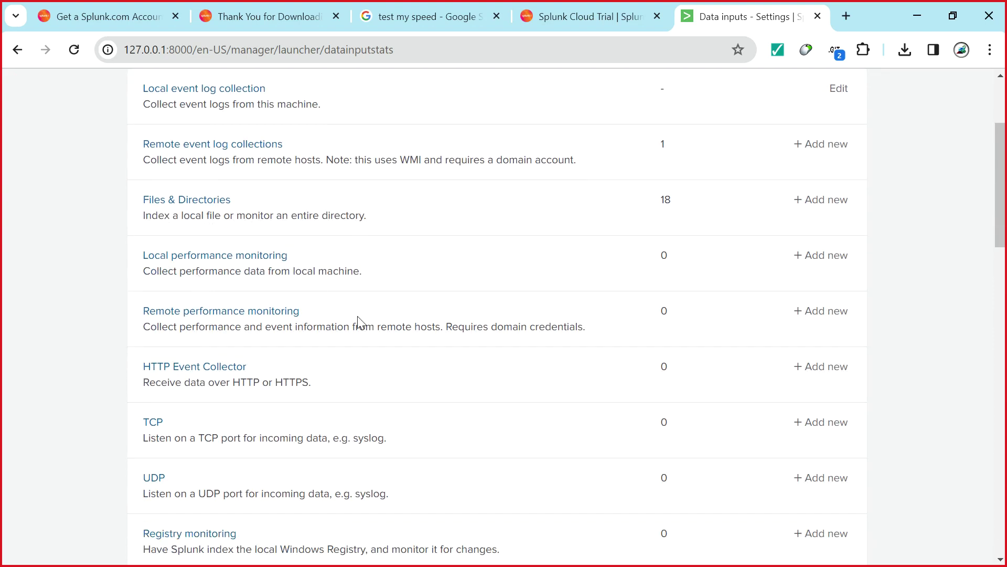
scroll(358, 321, "down", 1)
scroll(336, 341, "down", 2)
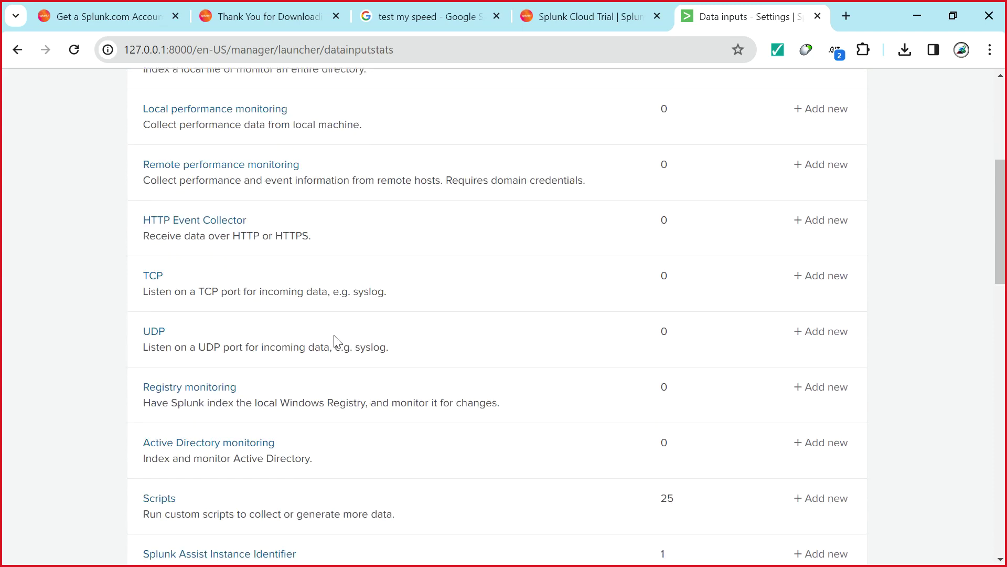
scroll(269, 357, "down", 4)
scroll(288, 368, "down", 4)
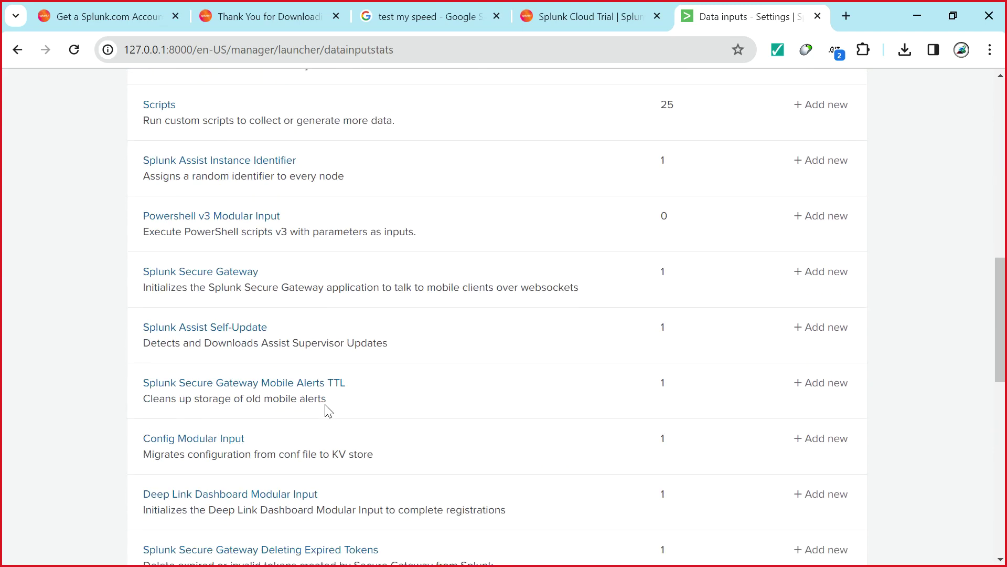
scroll(329, 411, "down", 8)
scroll(344, 473, "down", 3)
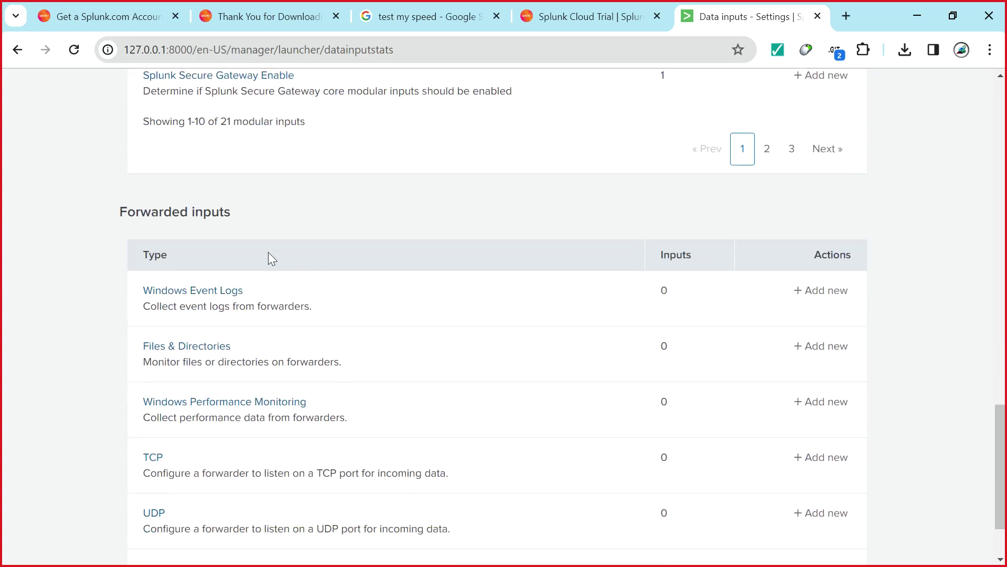
scroll(268, 246, "down", 2)
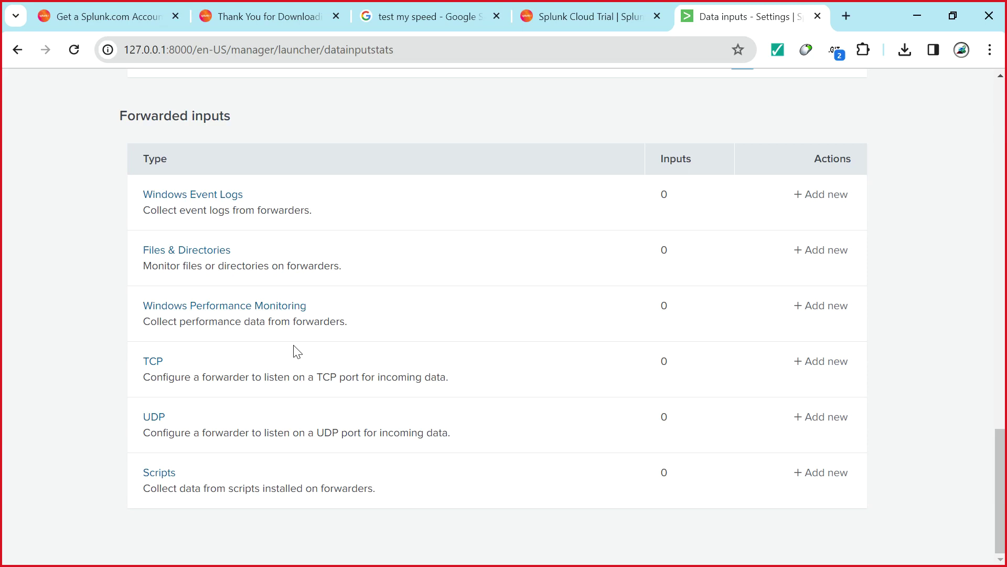
Step: Return to the local input types and open the Files & directories input list
scroll(297, 352, "up", 10)
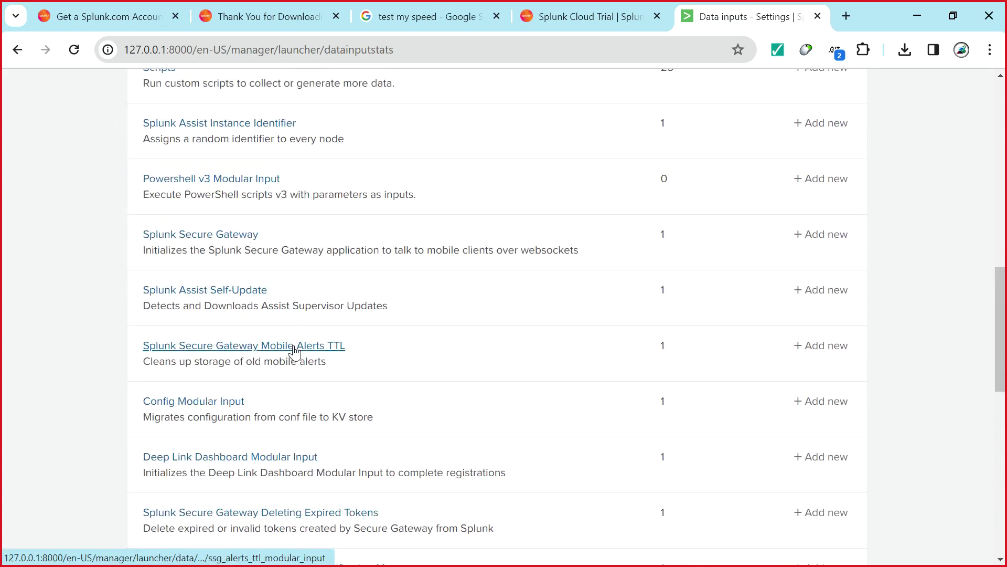
scroll(294, 351, "up", 4)
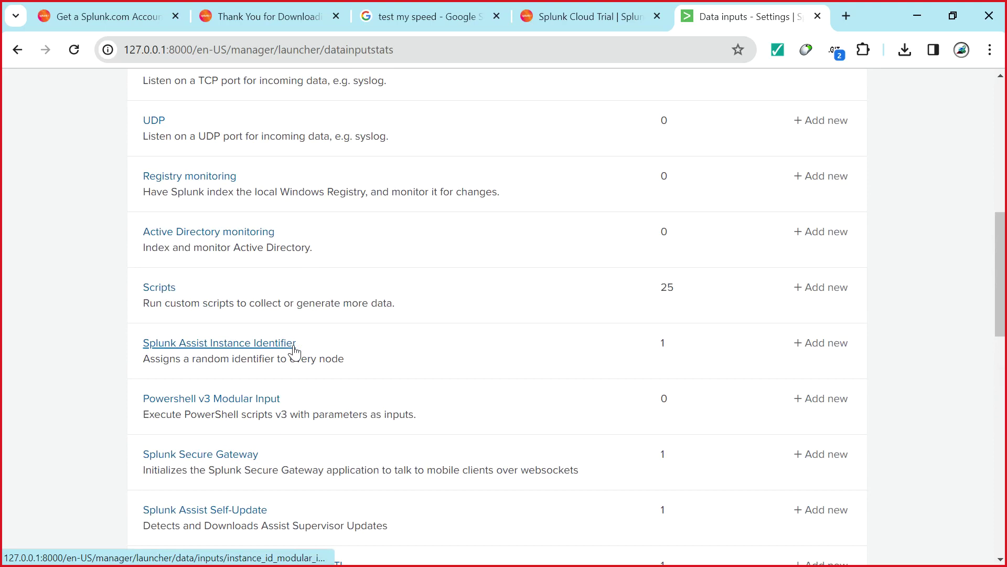
scroll(295, 351, "up", 10)
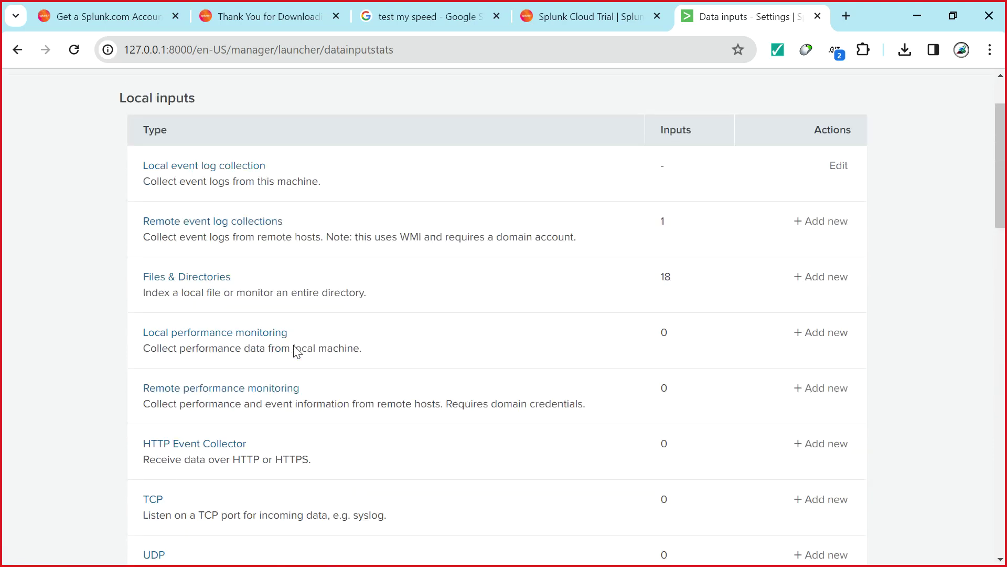
scroll(297, 351, "down", 1)
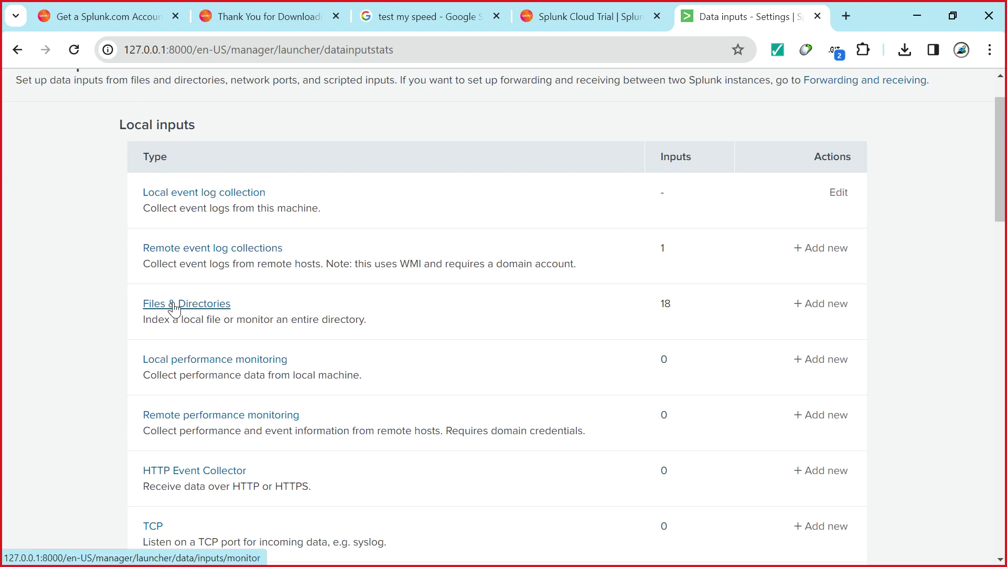
left_click(174, 308)
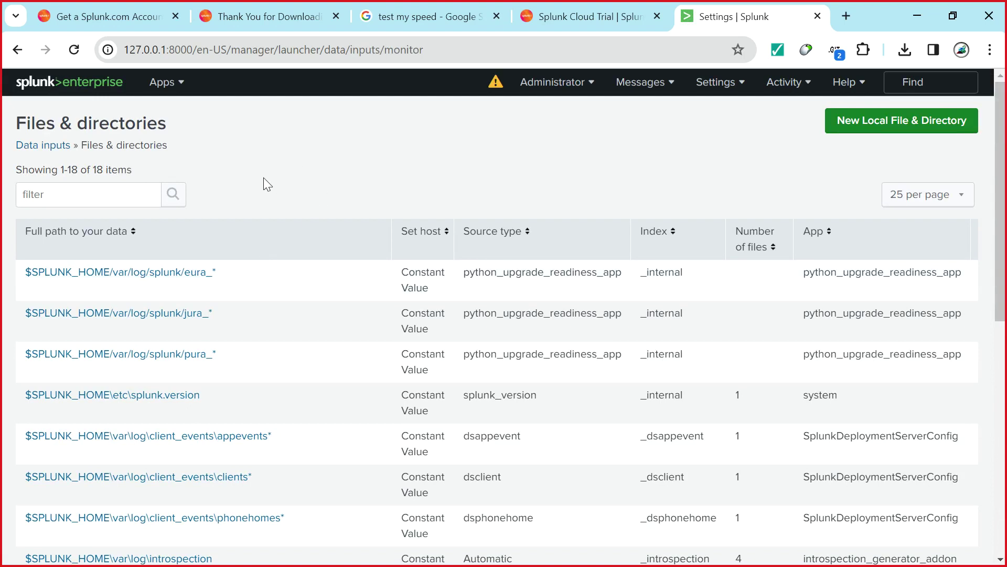
scroll(264, 178, "down", 1)
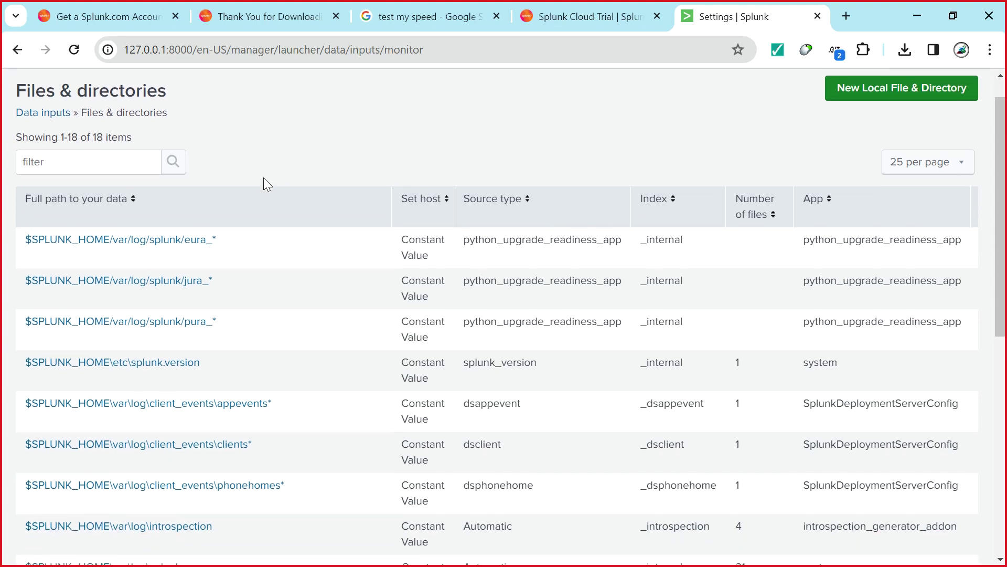
scroll(263, 177, "down", 1)
scroll(263, 181, "down", 1)
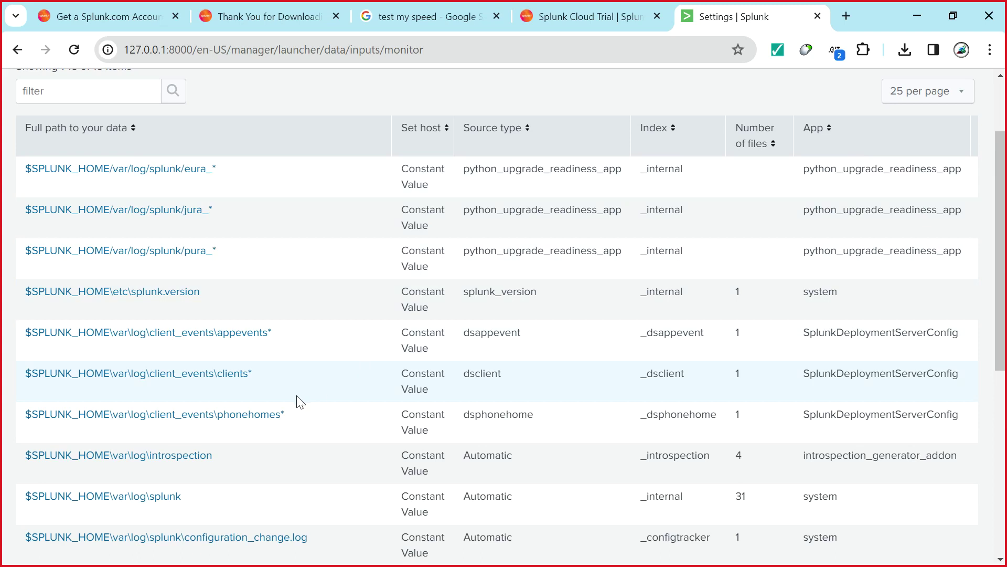
scroll(178, 421, "down", 6)
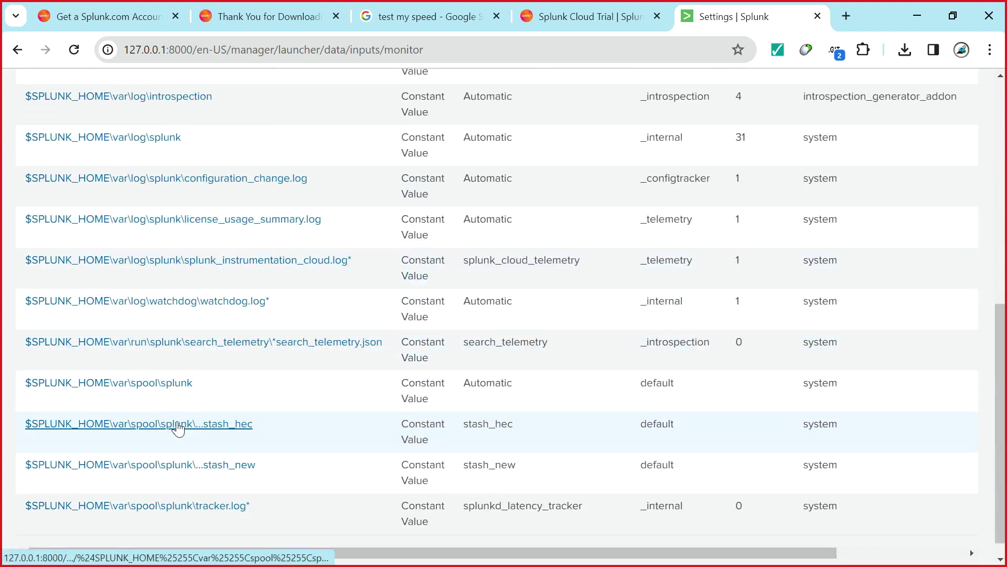
scroll(177, 426, "up", 9)
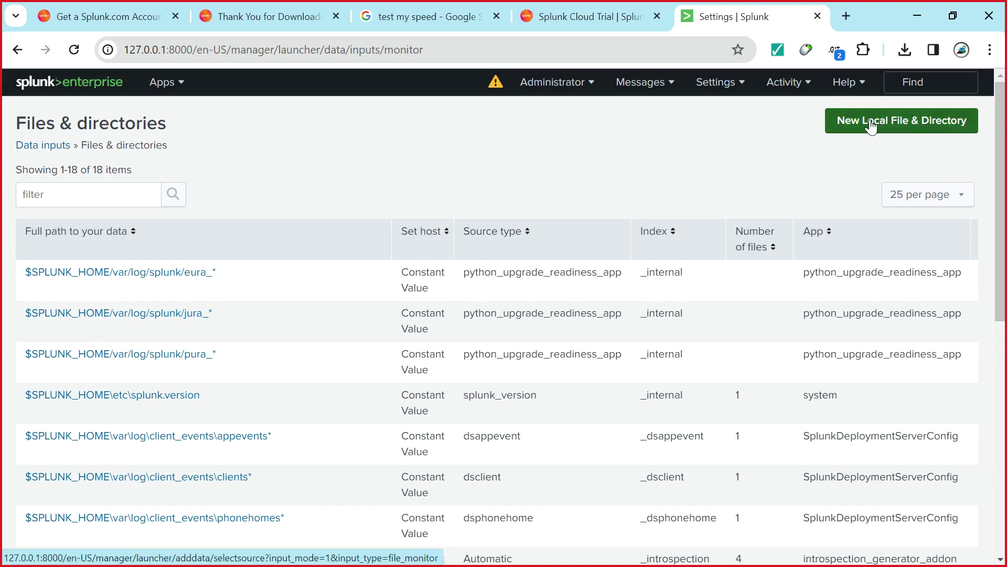
left_click(871, 126)
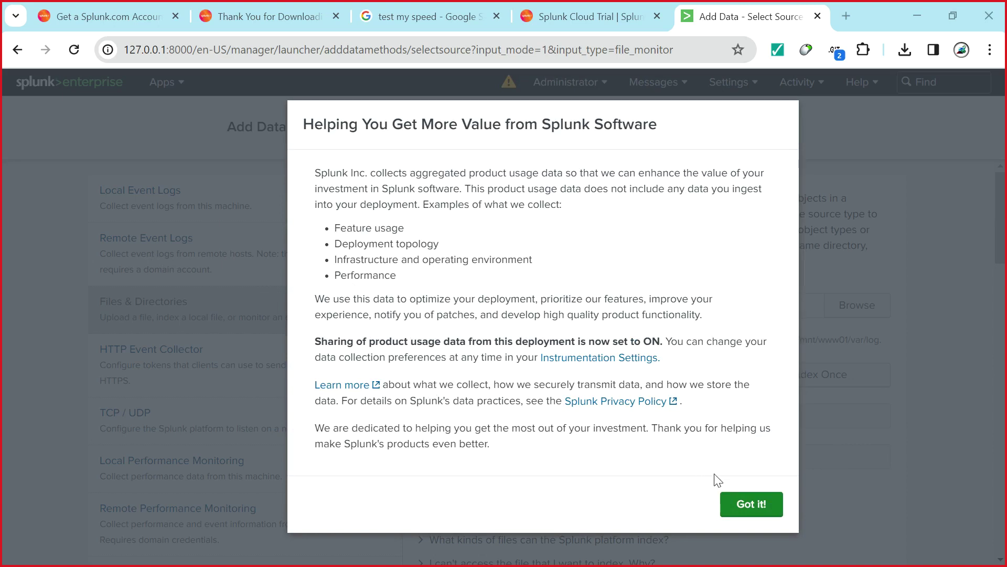
Step: Dismiss the product usage data notice on the Add Data page
left_click(747, 505)
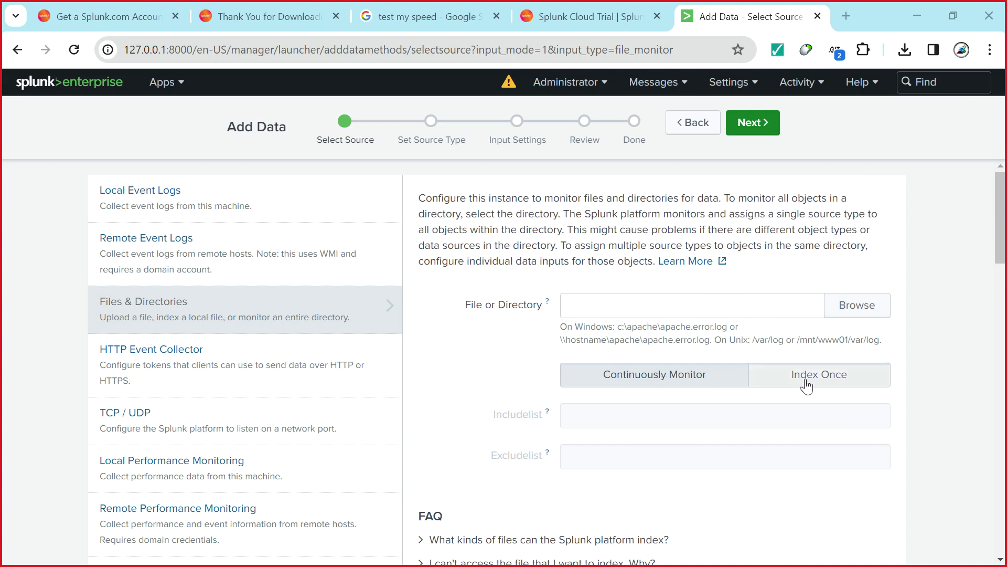
Step: Set the new input to Continuously Monitor and open the file or directory chooser
scroll(693, 341, "down", 1)
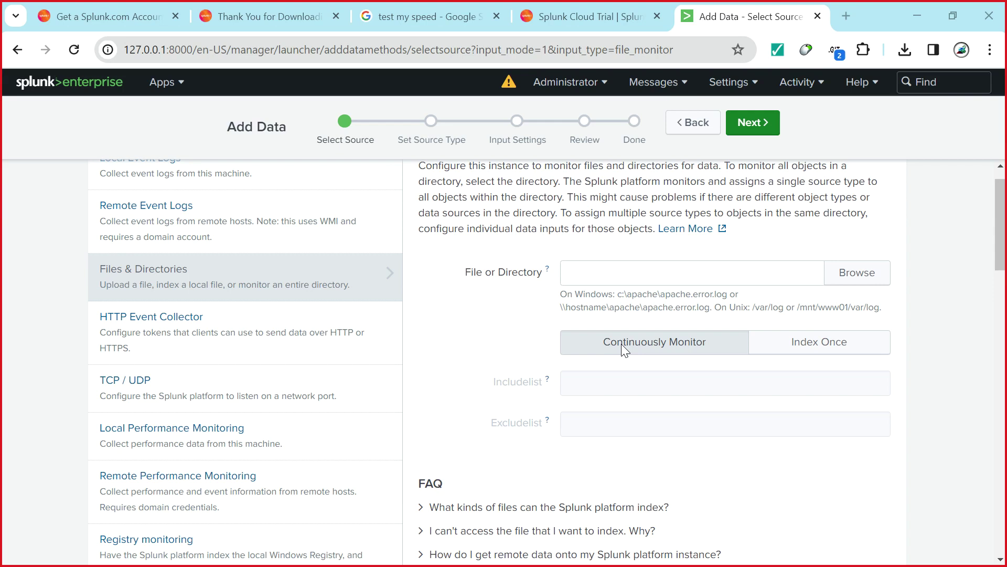
left_click(626, 340)
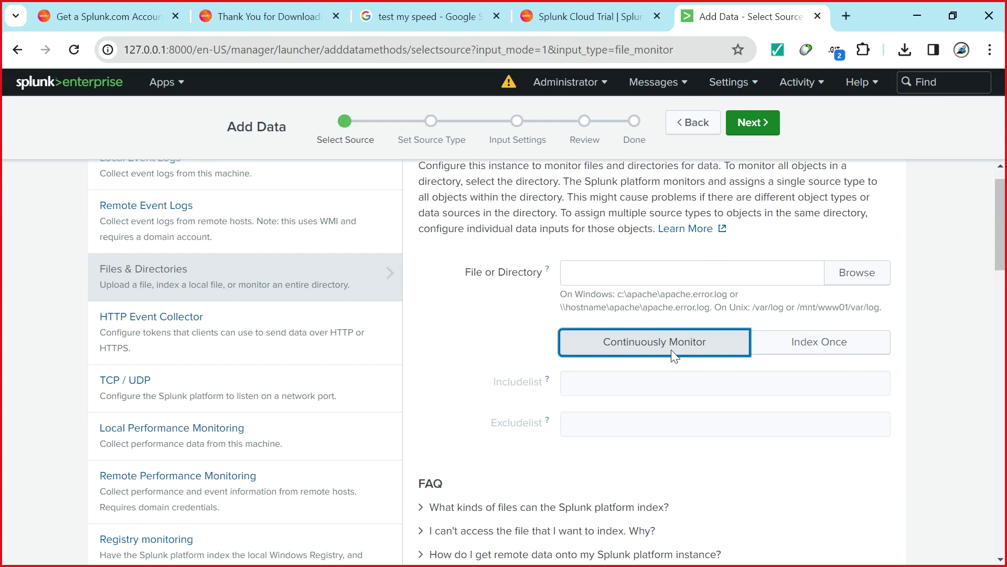
left_click(850, 282)
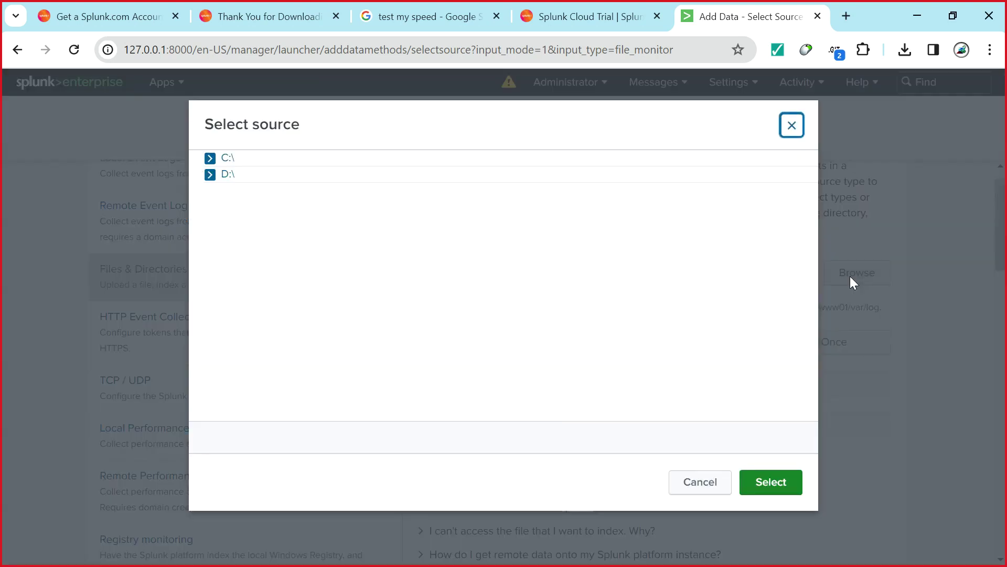
Step: Expand C:\, Windows and Logs in the Select source tree
left_click(211, 160)
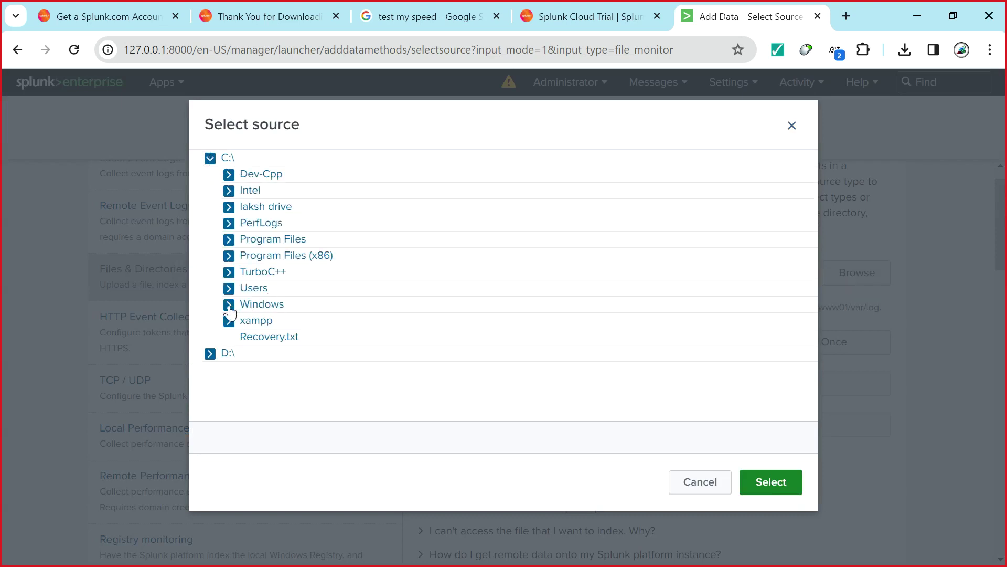
left_click(230, 305)
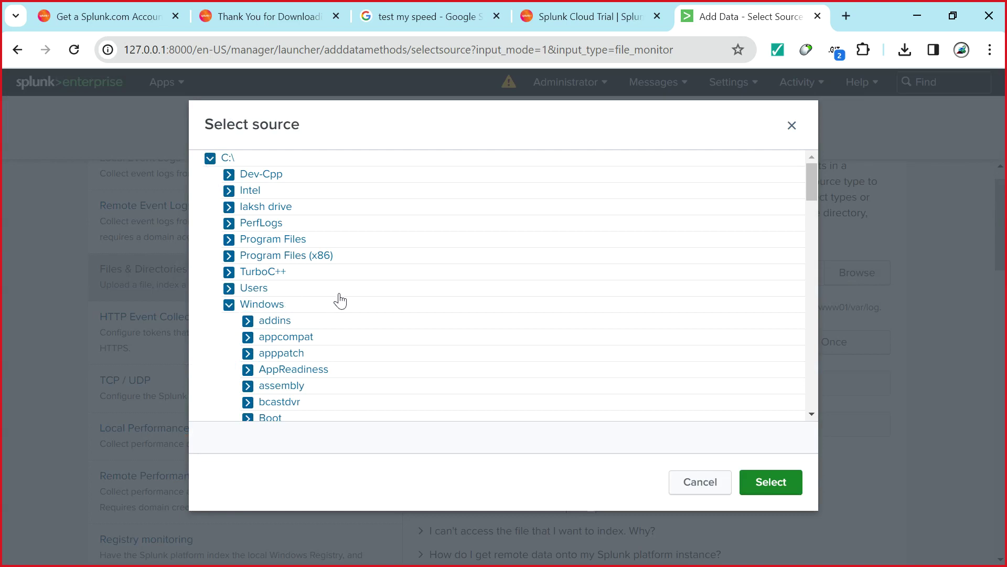
scroll(340, 300, "down", 4)
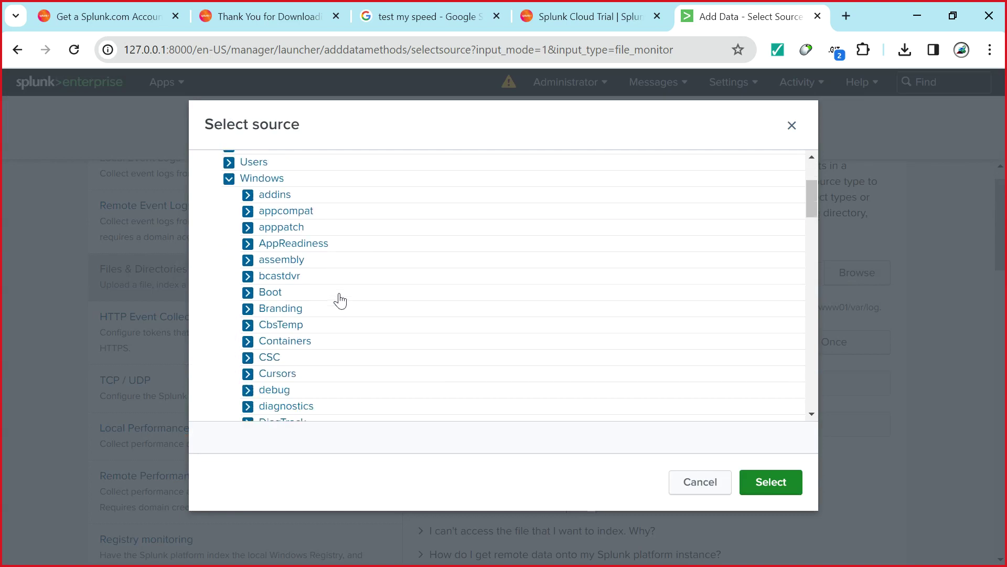
scroll(340, 300, "down", 5)
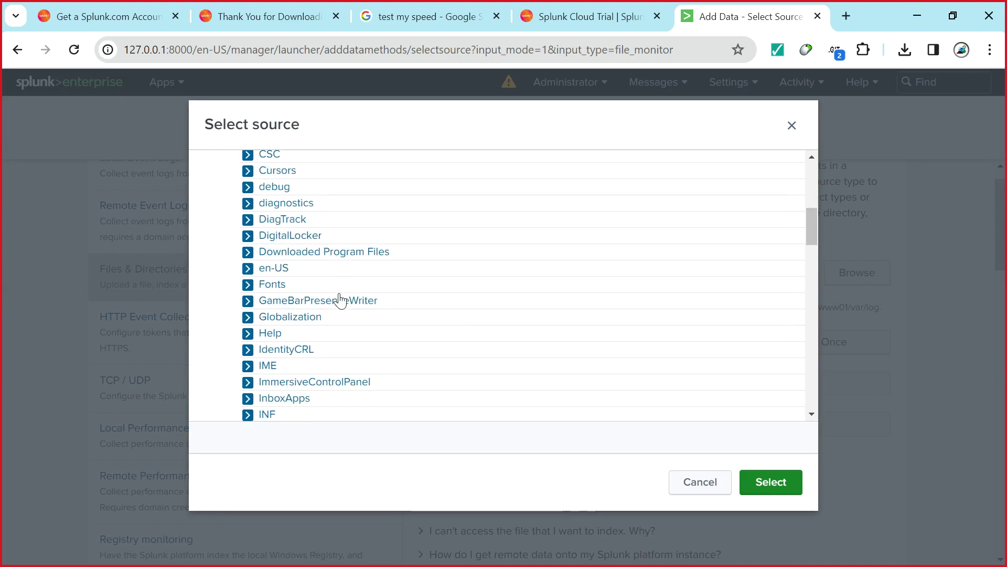
scroll(340, 300, "down", 2)
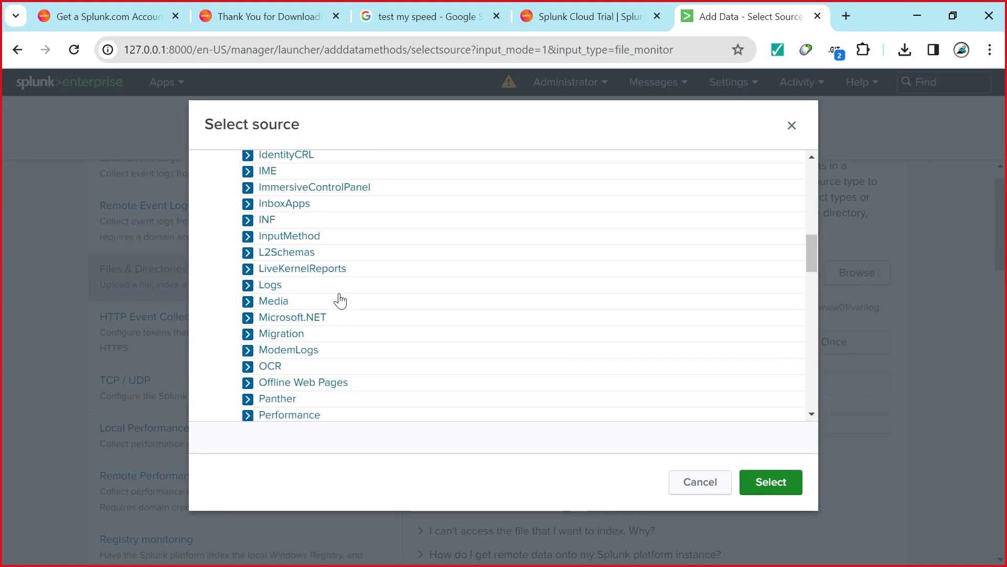
left_click(249, 283)
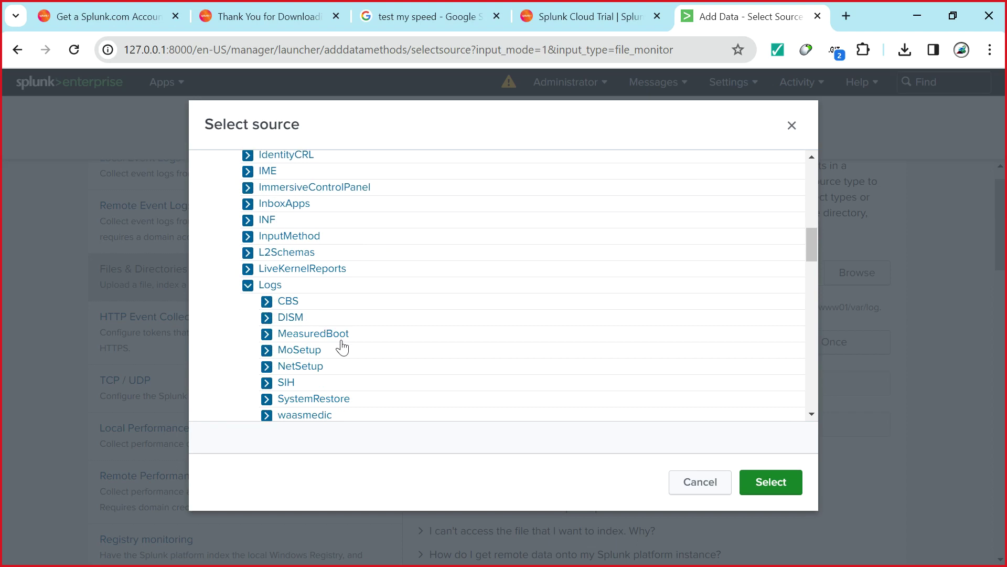
Step: Expand the SystemRestore, waasmedic, CBS and DISM folders under Logs to reveal CBS.log
scroll(341, 349, "down", 2)
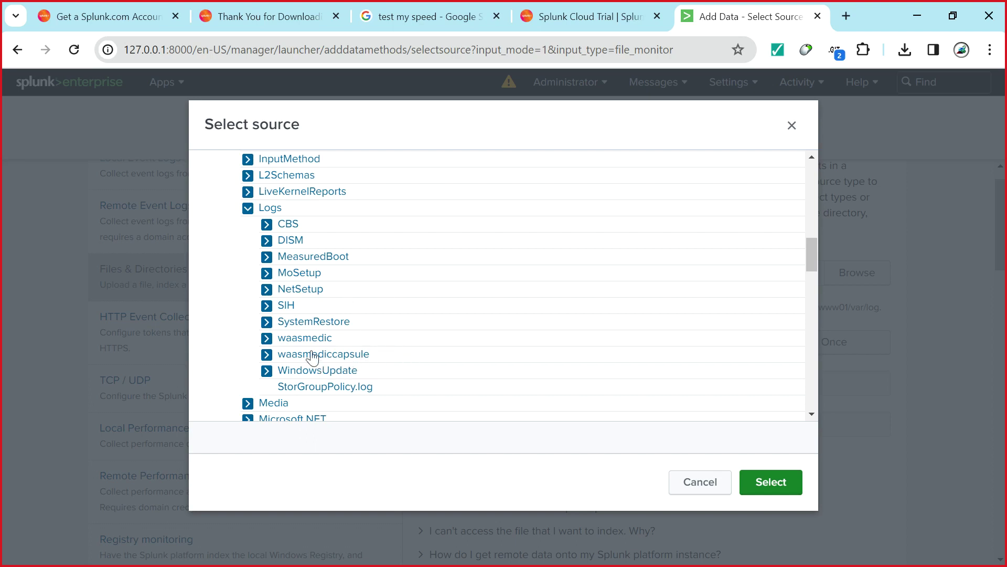
left_click(267, 322)
left_click(266, 339)
scroll(414, 308, "down", 1)
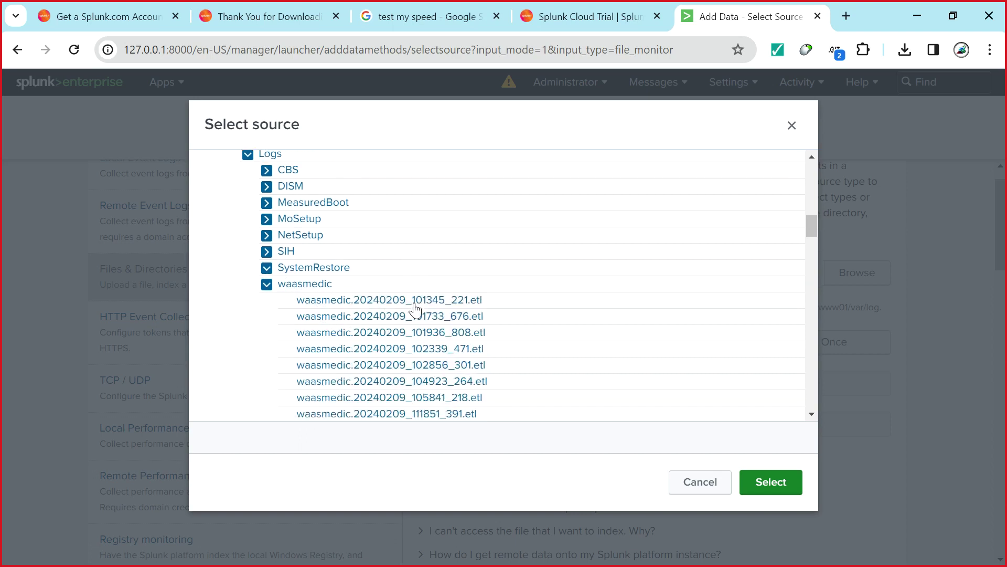
scroll(414, 308, "down", 10)
scroll(414, 308, "up", 6)
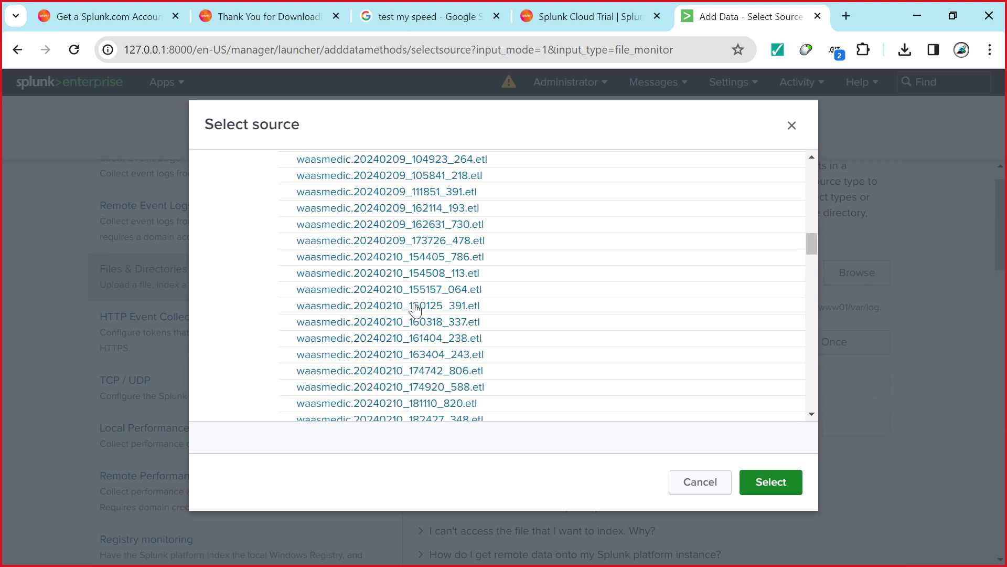
scroll(414, 308, "up", 10)
scroll(414, 308, "down", 8)
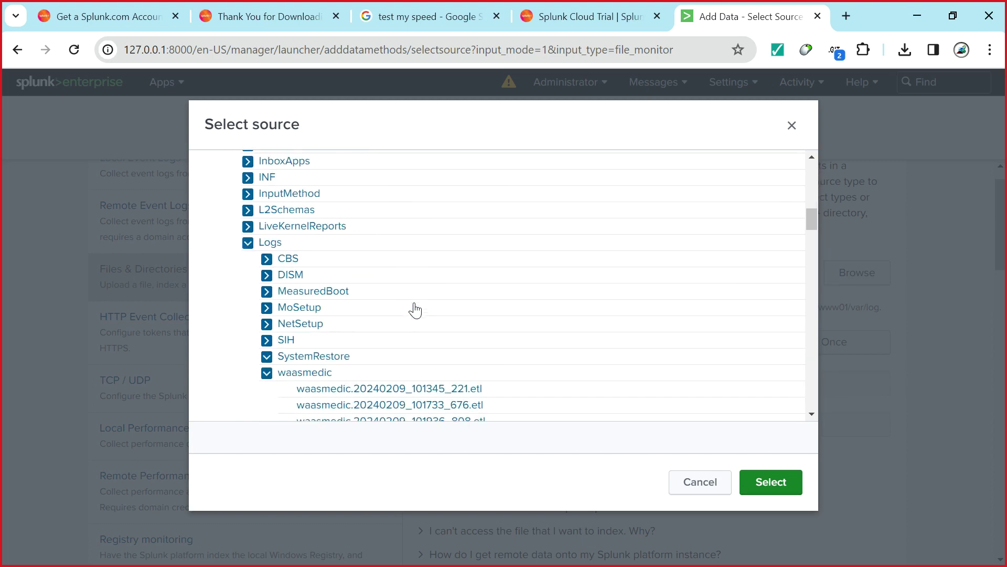
left_click(266, 259)
scroll(343, 336, "down", 1)
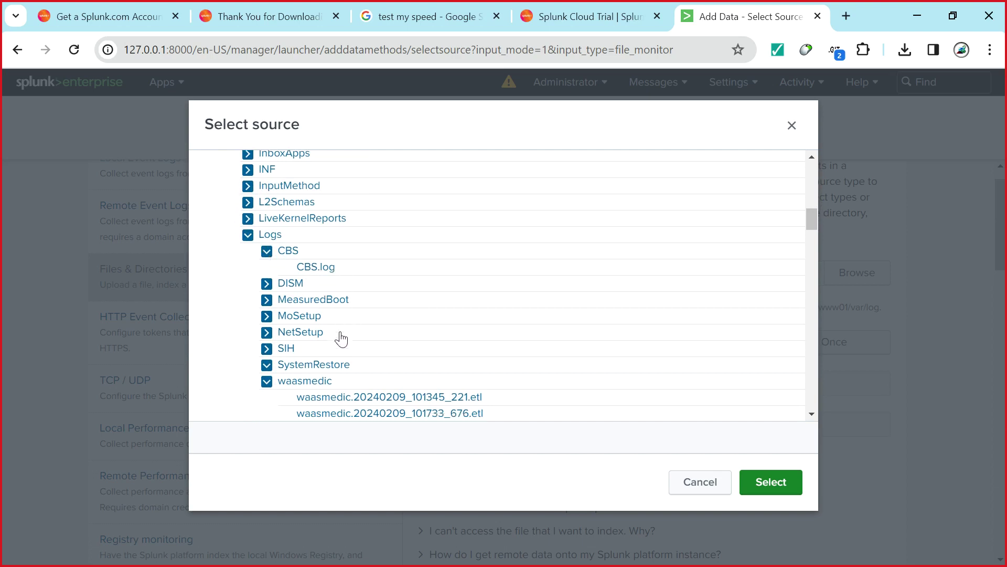
left_click(266, 258)
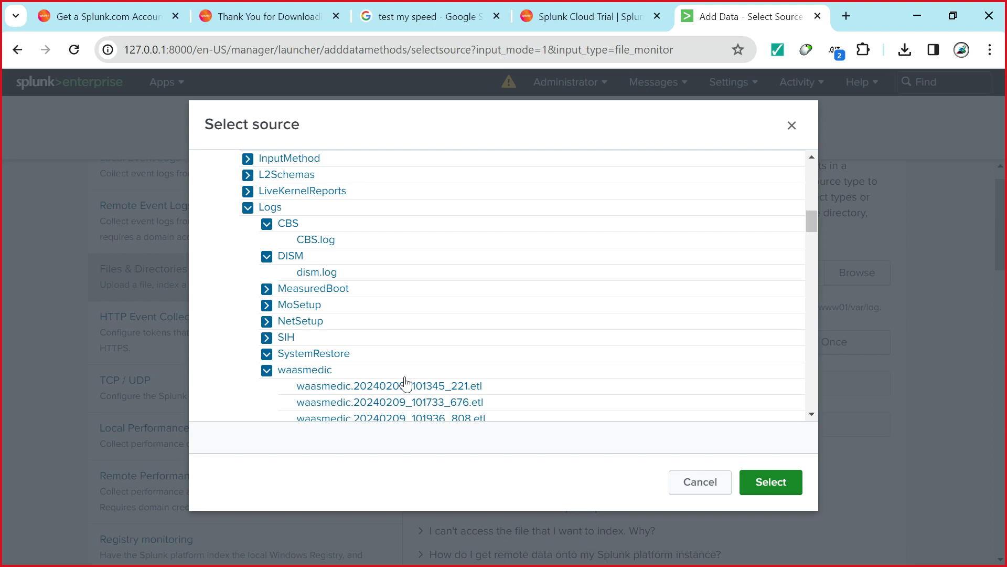
scroll(360, 326, "down", 1)
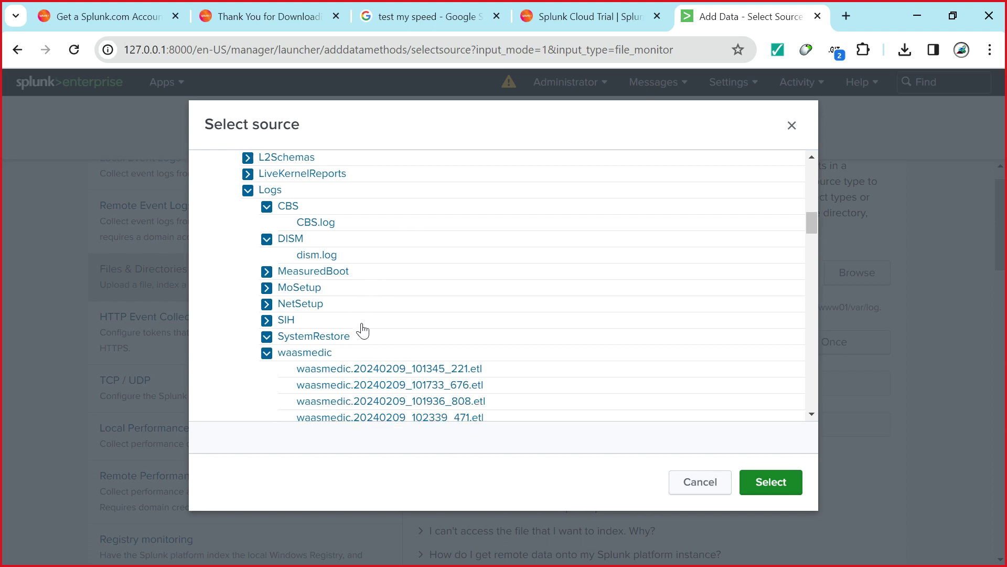
Step: Expand the MeasuredBoot, NetSetup, SIH, SystemRestore and WindowsUpdate folders in the source browser
left_click(266, 259)
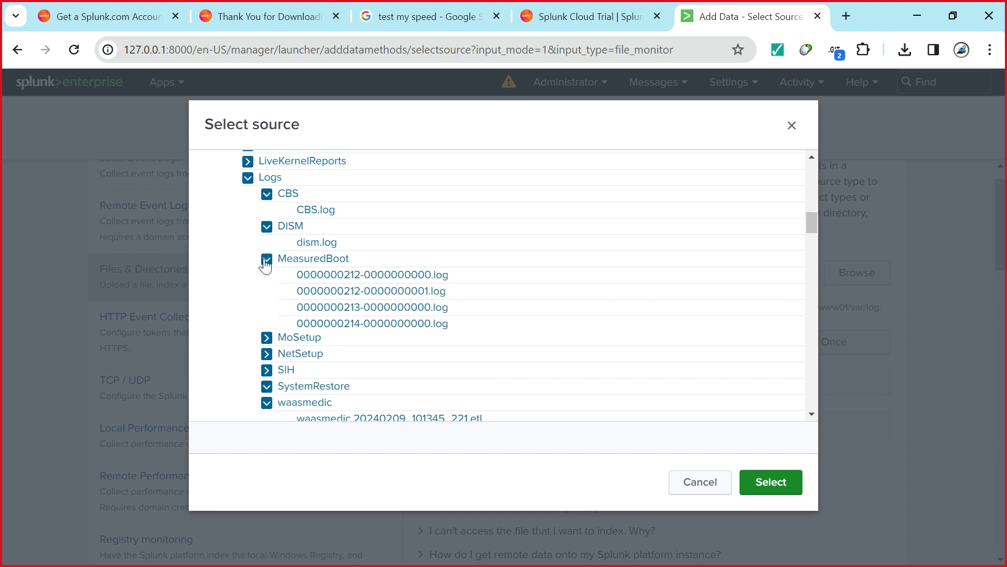
scroll(467, 339, "down", 4)
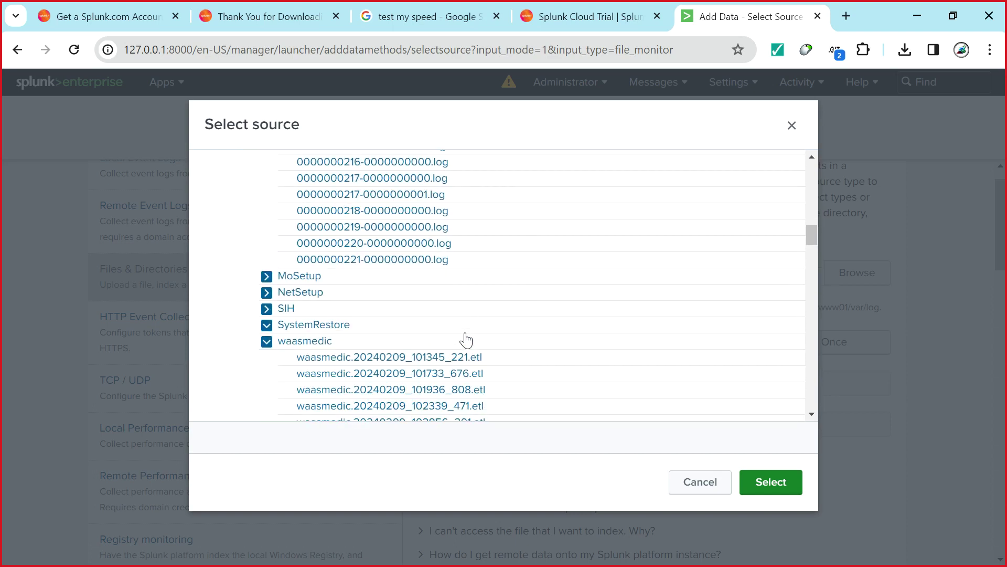
left_click(267, 291)
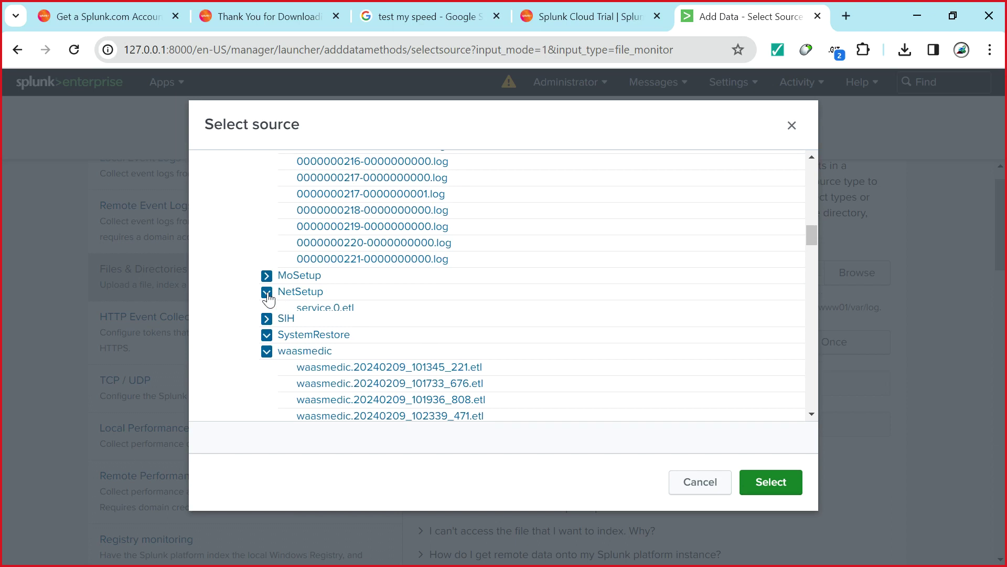
left_click(267, 324)
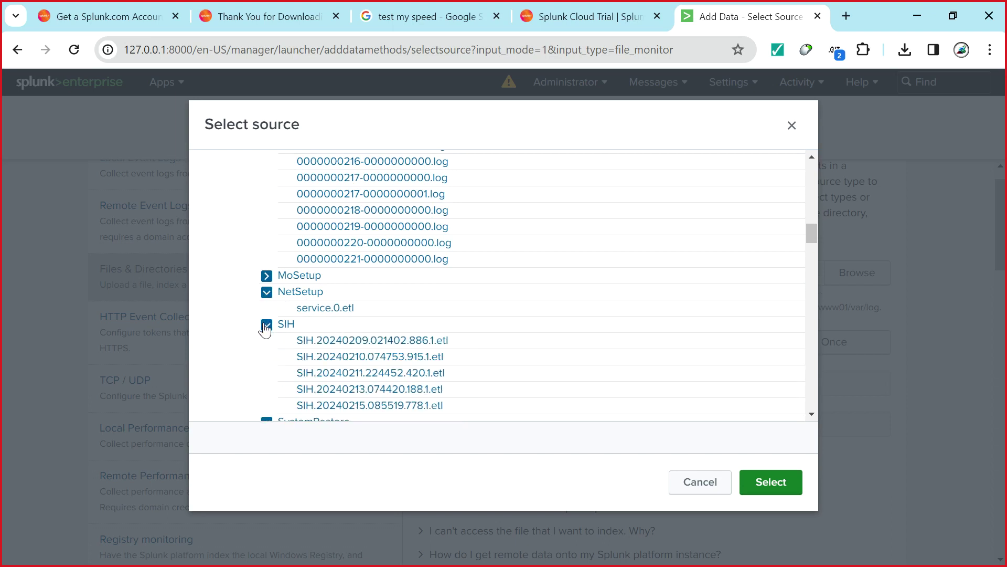
scroll(432, 359, "down", 3)
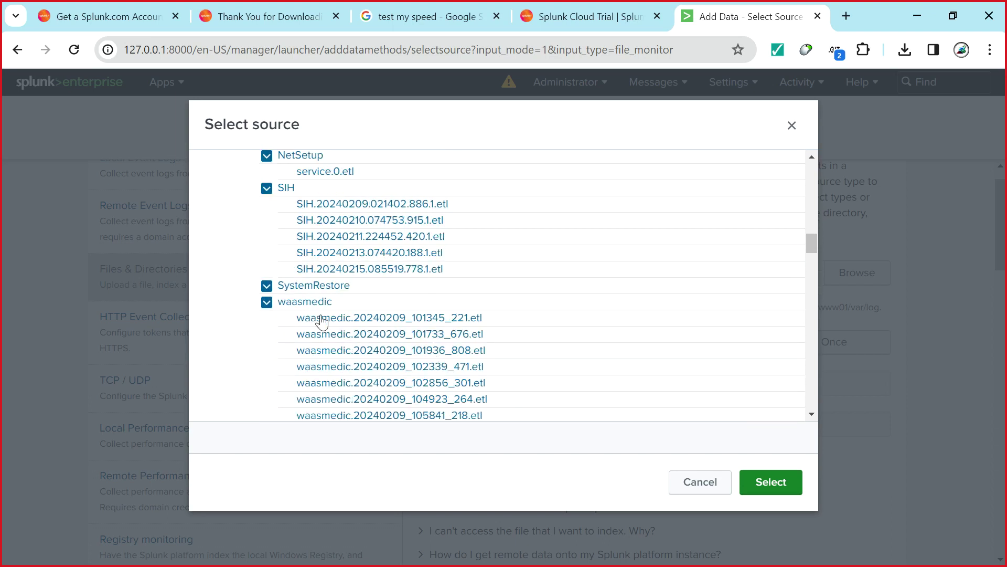
left_click(267, 285)
scroll(367, 321, "down", 20)
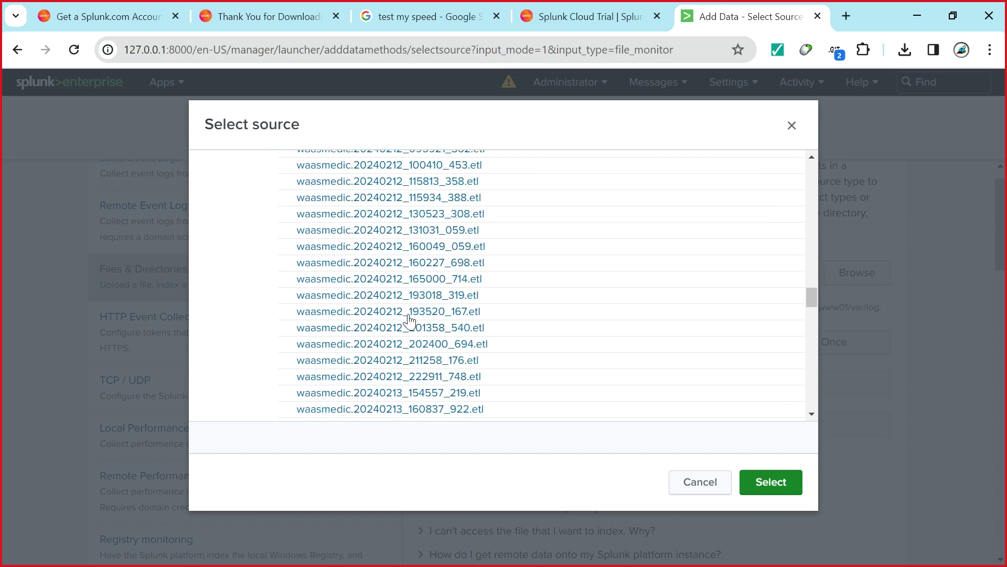
scroll(410, 321, "down", 1)
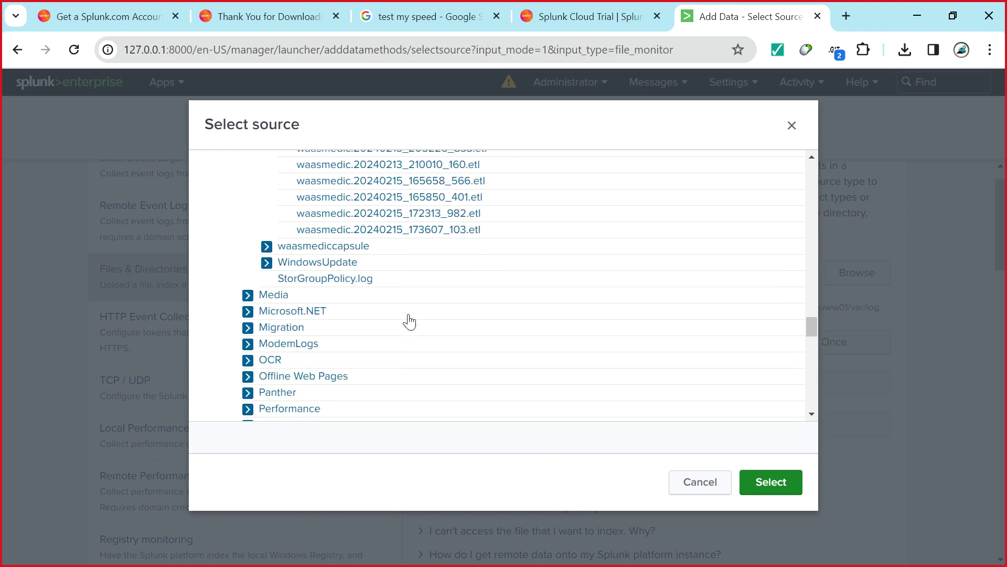
left_click(268, 263)
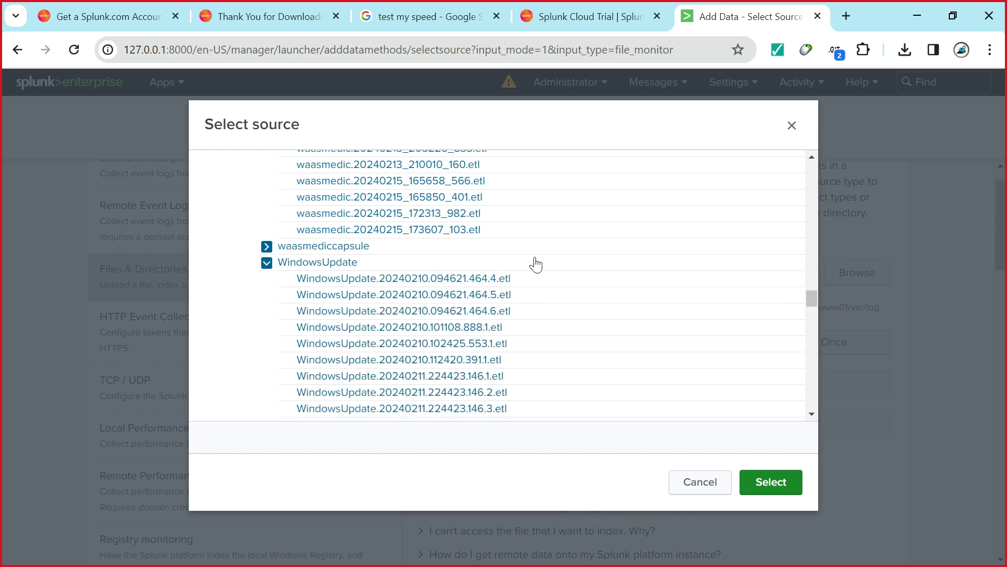
scroll(535, 265, "down", 5)
scroll(535, 265, "down", 3)
scroll(535, 265, "up", 5)
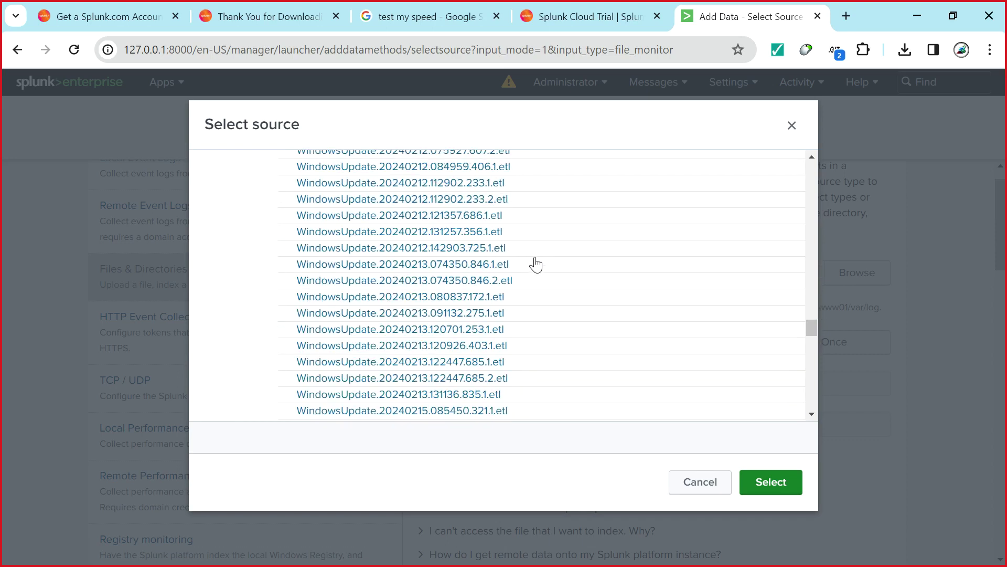
scroll(536, 265, "up", 5)
scroll(536, 265, "up", 10)
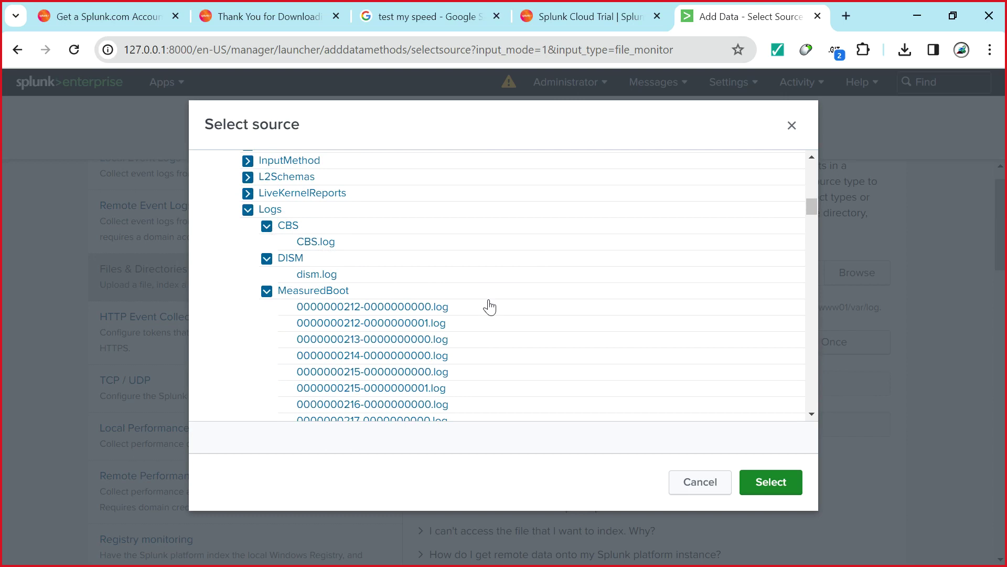
Step: Choose the whole CBS folder so the path reads C:\Windows\Logs\CBS, and confirm it
left_click(318, 245)
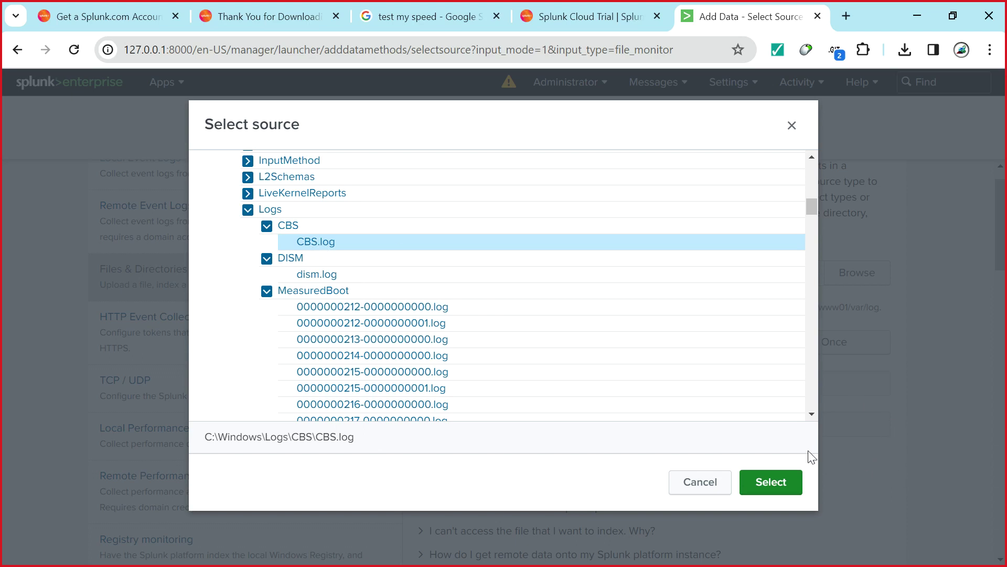
left_click(266, 225)
left_click(284, 228)
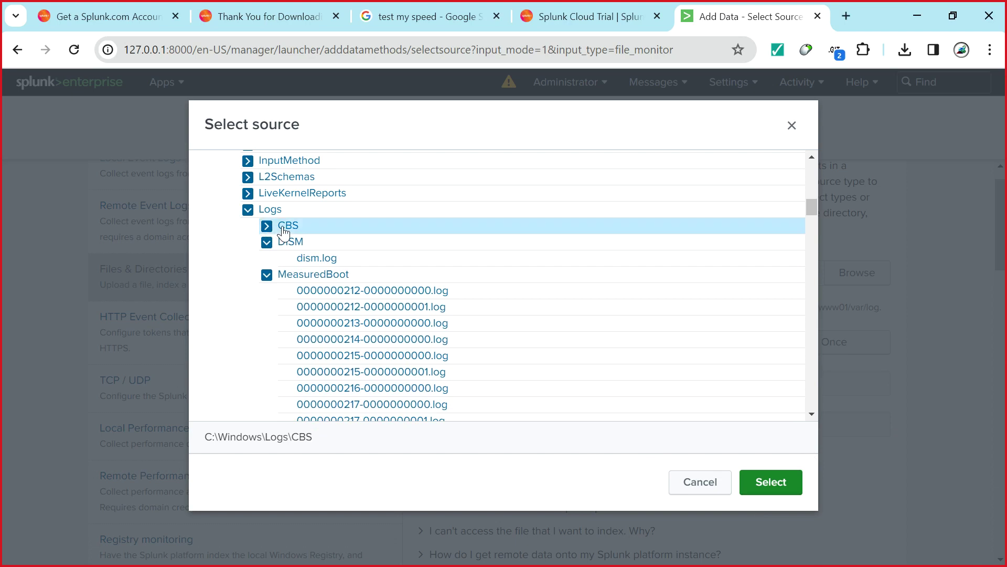
left_click(266, 243)
left_click(295, 244)
left_click(296, 227)
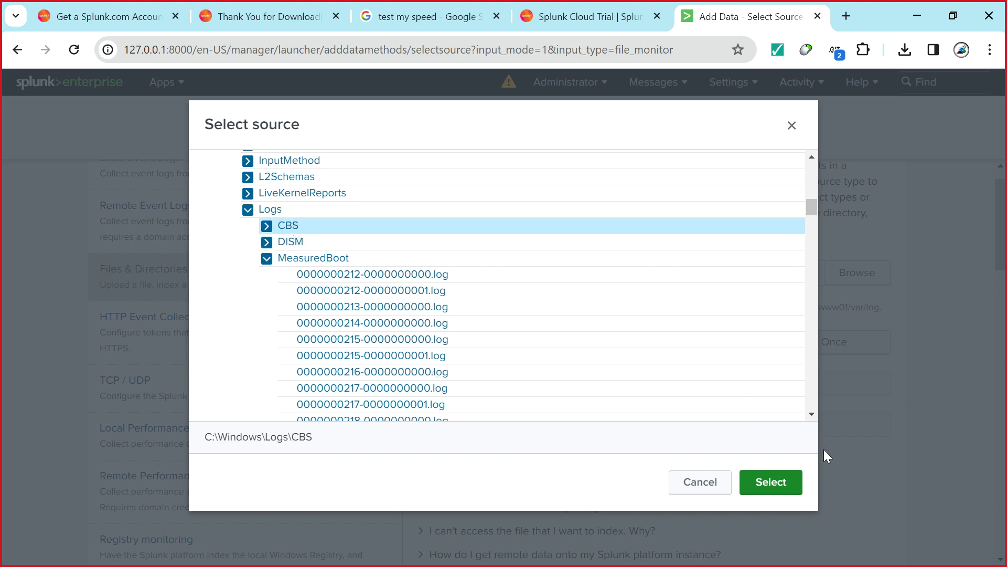
left_click(782, 492)
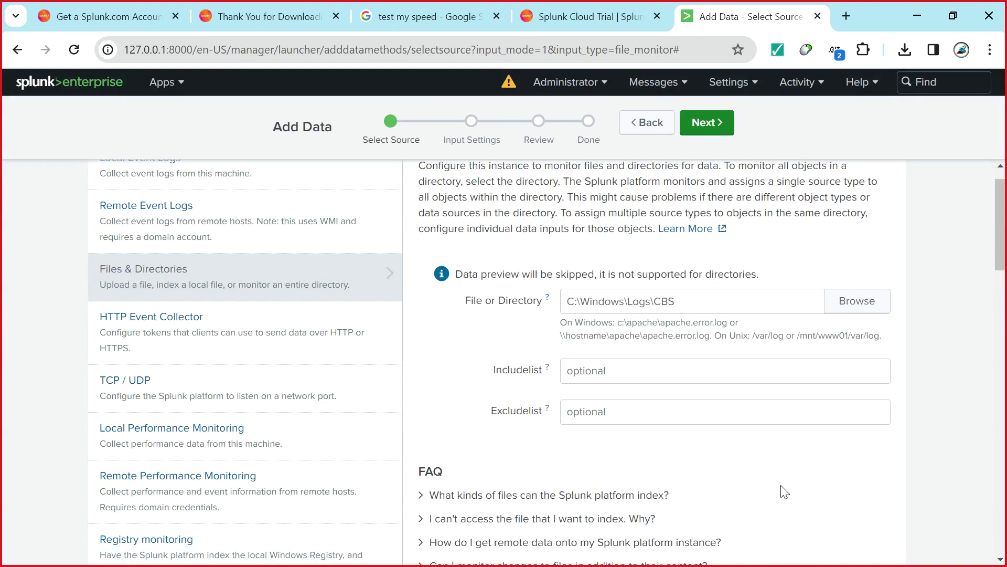
Step: Expand the FAQ answers on which files can be indexed and on inaccessible files
scroll(504, 443, "down", 3)
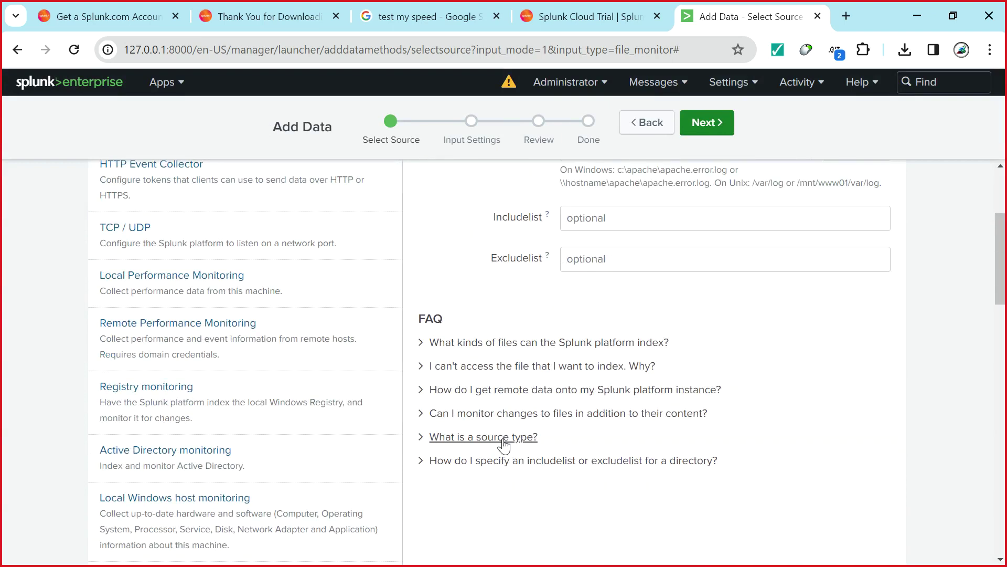
scroll(504, 444, "down", 1)
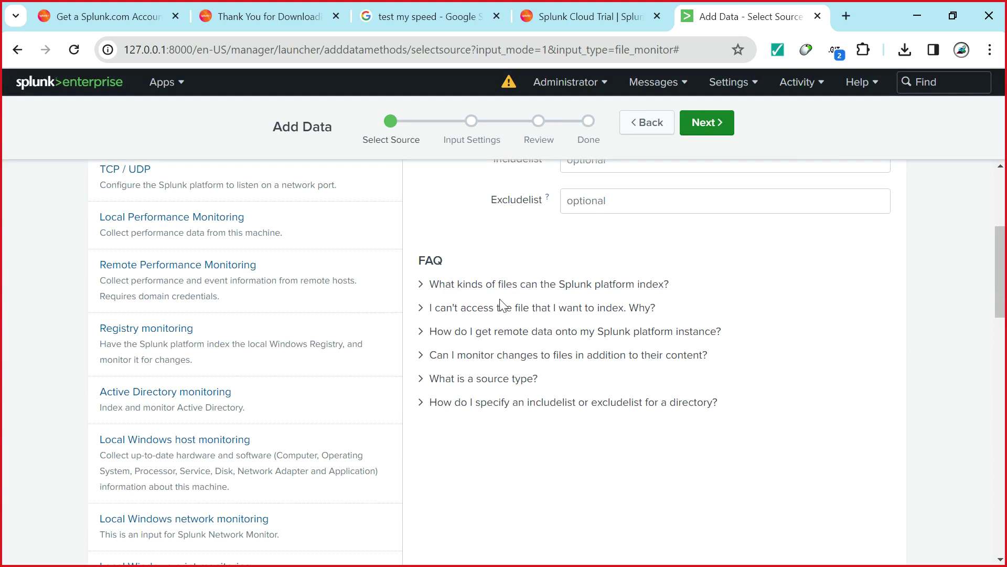
left_click(421, 287)
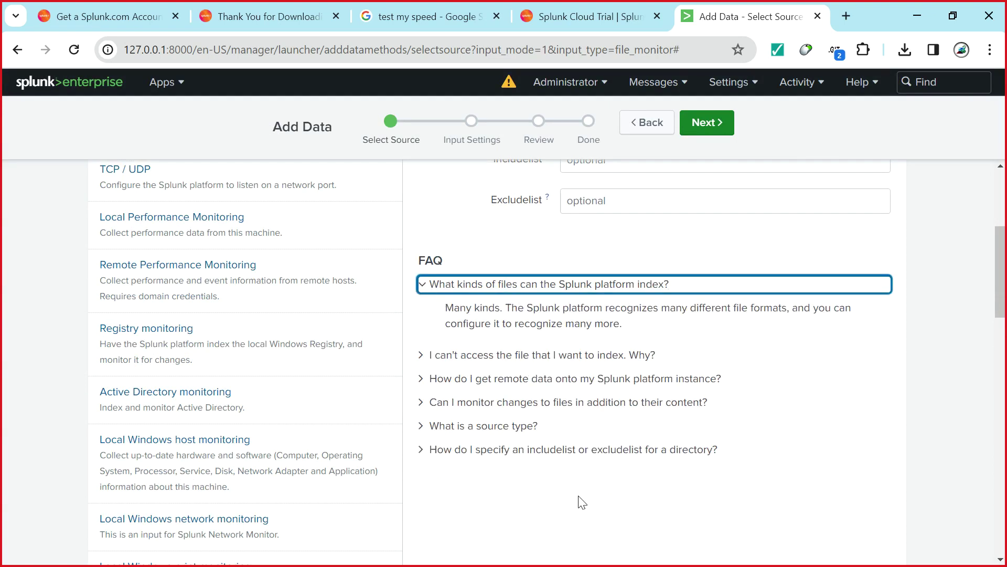
left_click(420, 362)
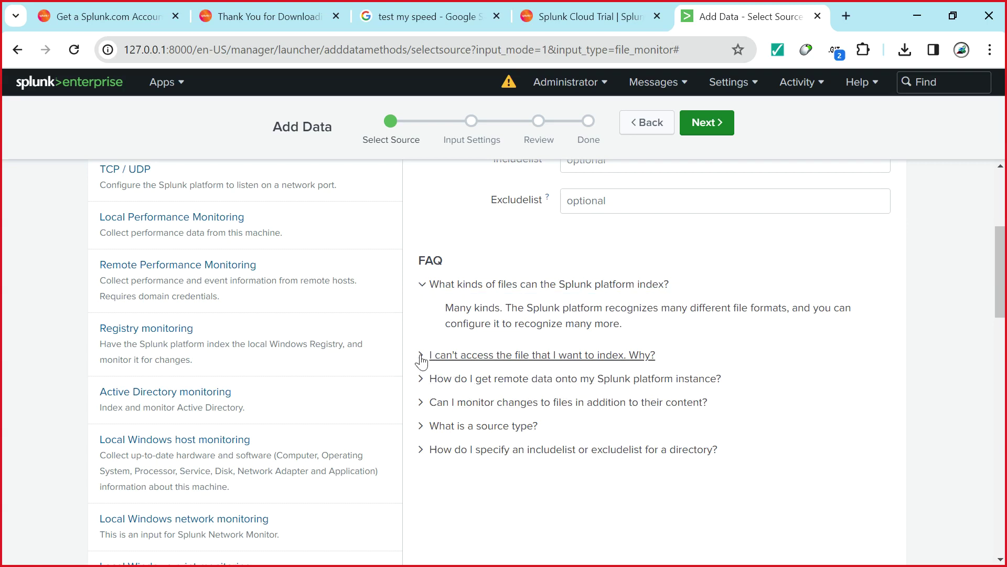
left_click(421, 357)
Step: Advance to the Input Settings step, leaving source type on Automatic
scroll(603, 500, "down", 2)
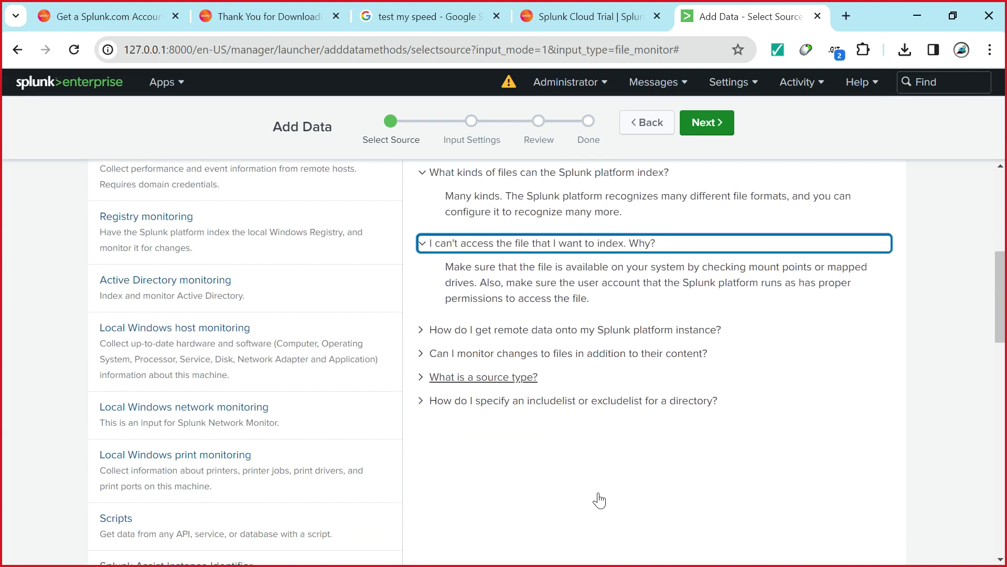
scroll(597, 438, "down", 8)
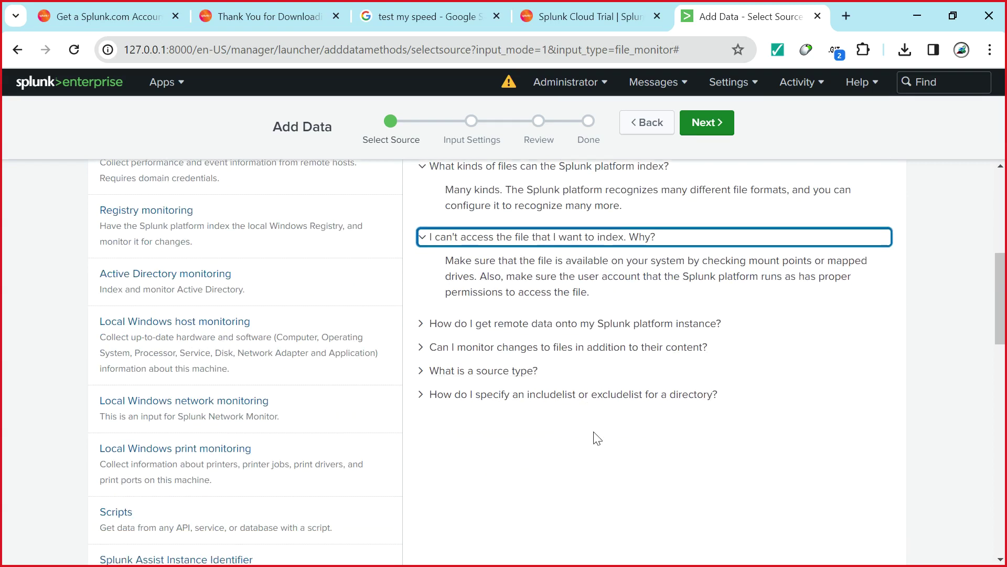
scroll(597, 438, "up", 10)
scroll(597, 438, "up", 5)
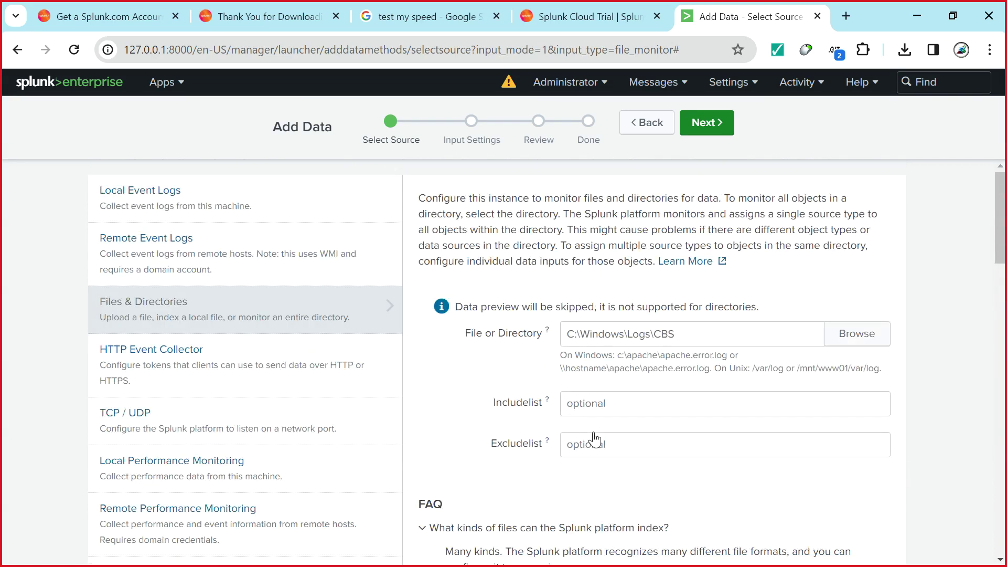
scroll(549, 455, "down", 20)
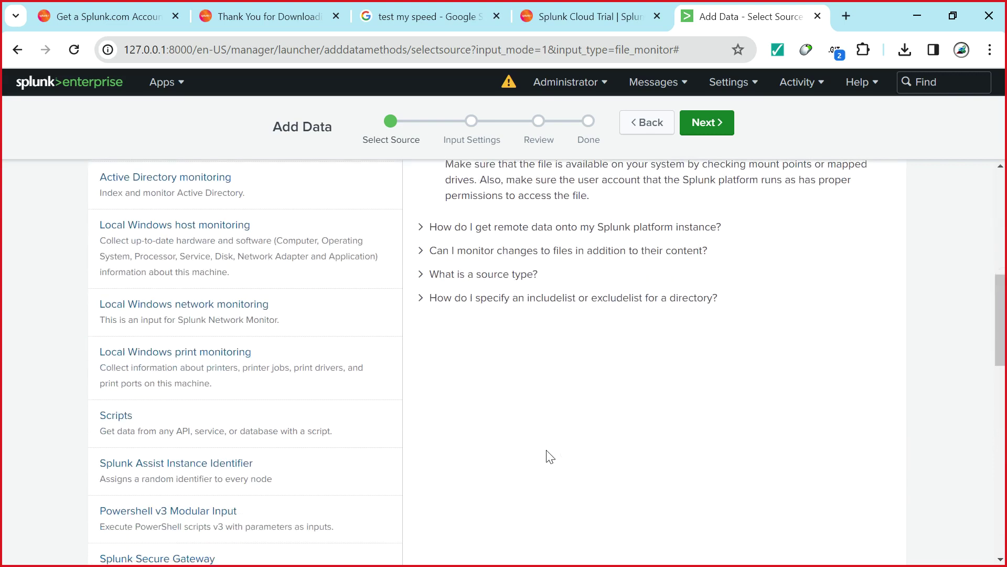
scroll(549, 455, "up", 13)
scroll(550, 456, "up", 7)
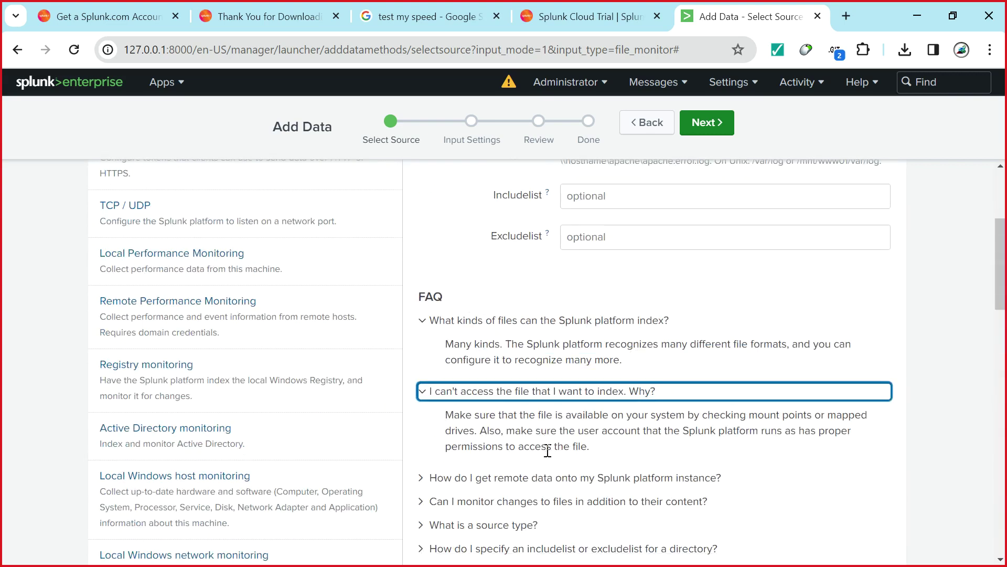
left_click(718, 125)
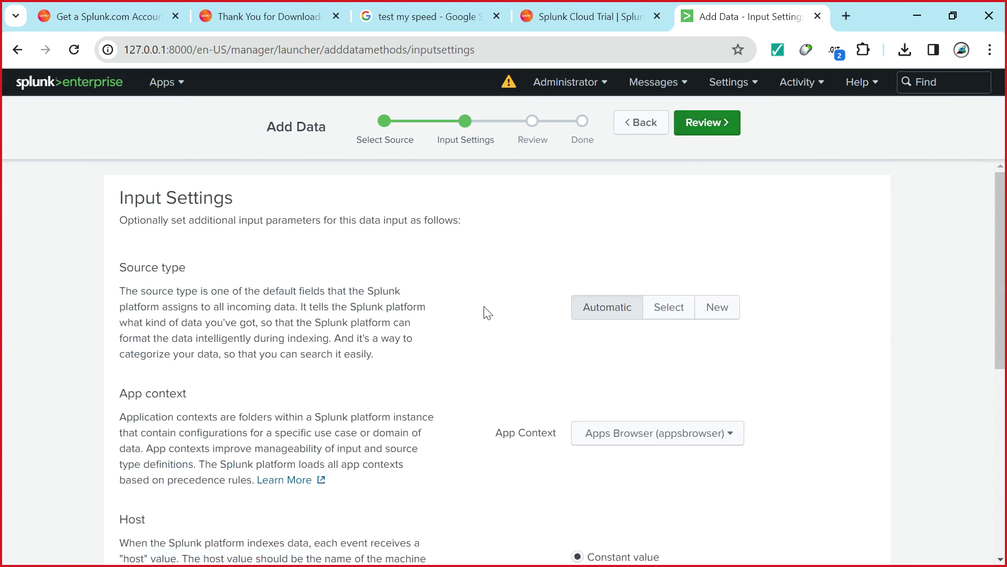
scroll(479, 336, "down", 3)
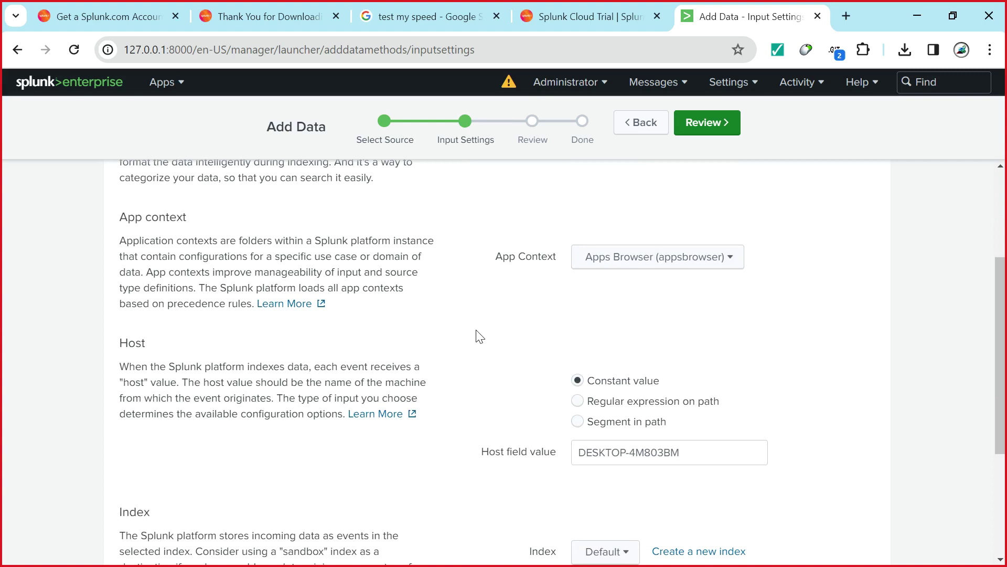
scroll(483, 363, "down", 1)
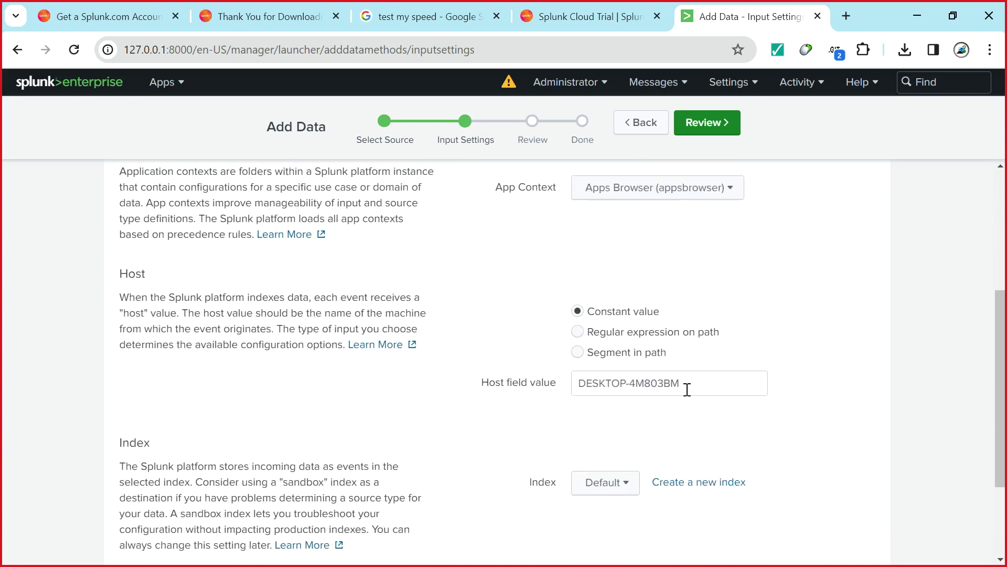
left_click_drag(685, 389, 552, 397)
left_click(609, 444)
scroll(609, 444, "up", 4)
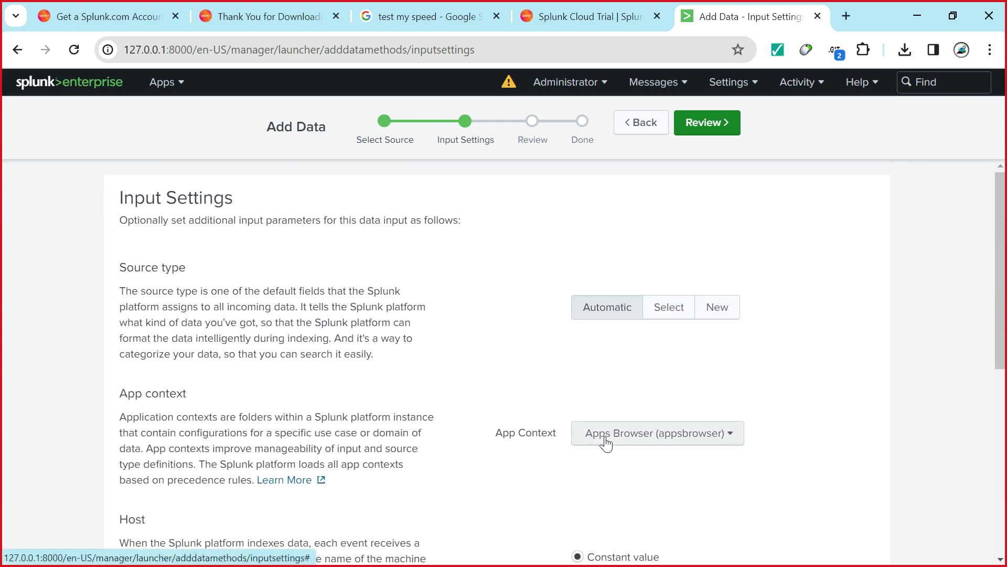
scroll(608, 443, "down", 2)
left_click(718, 331)
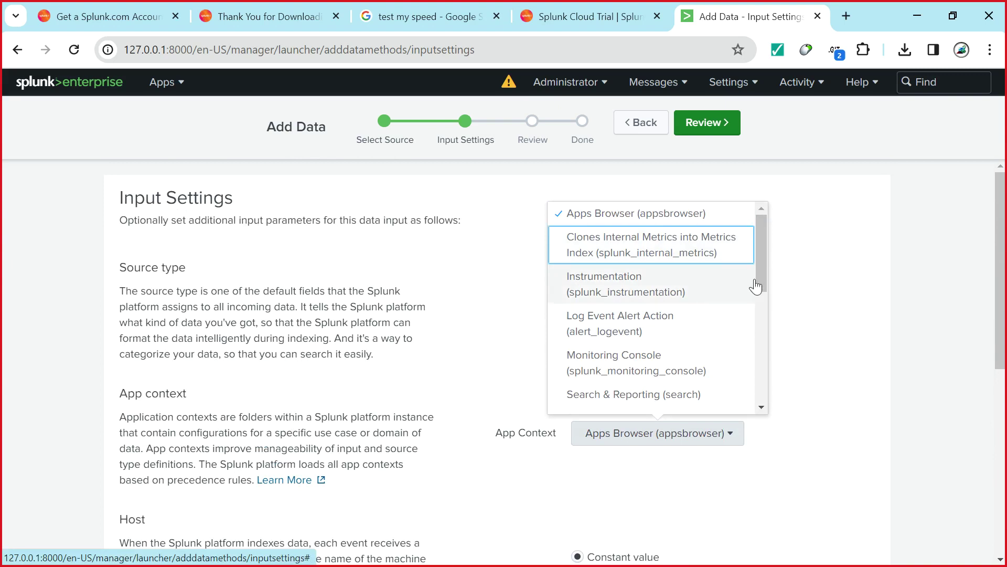
left_click_drag(760, 260, 762, 386)
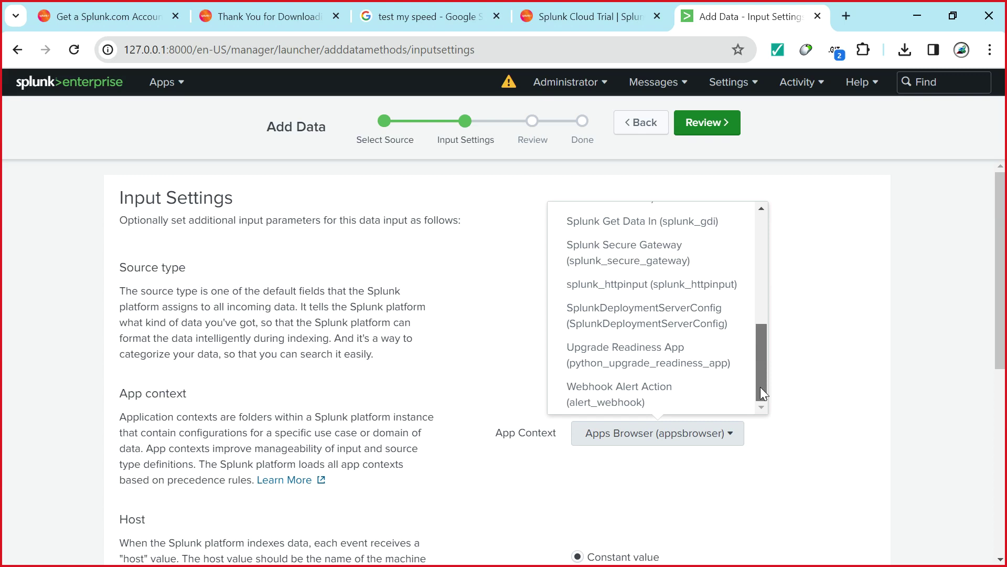
left_click_drag(761, 393, 761, 273)
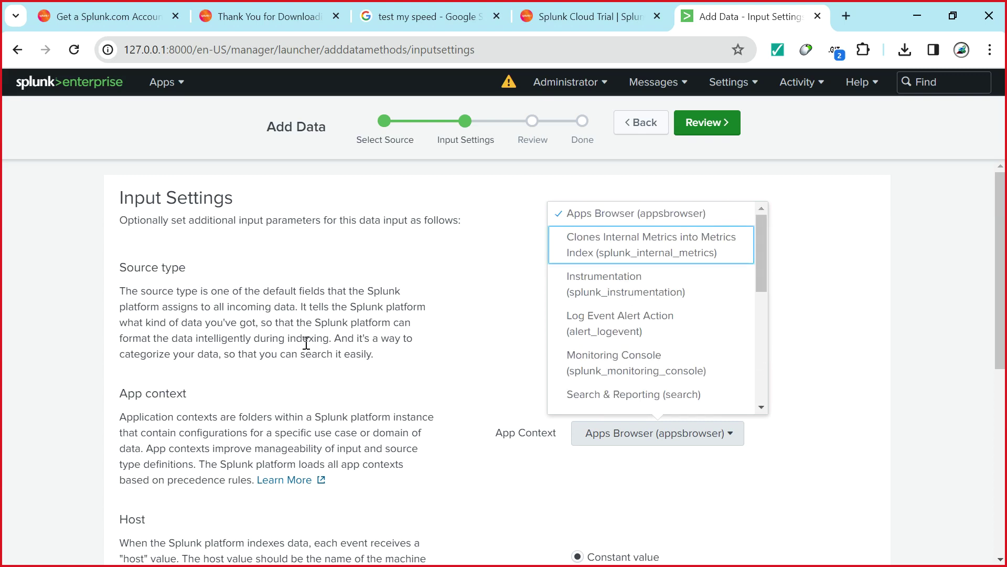
left_click(826, 282)
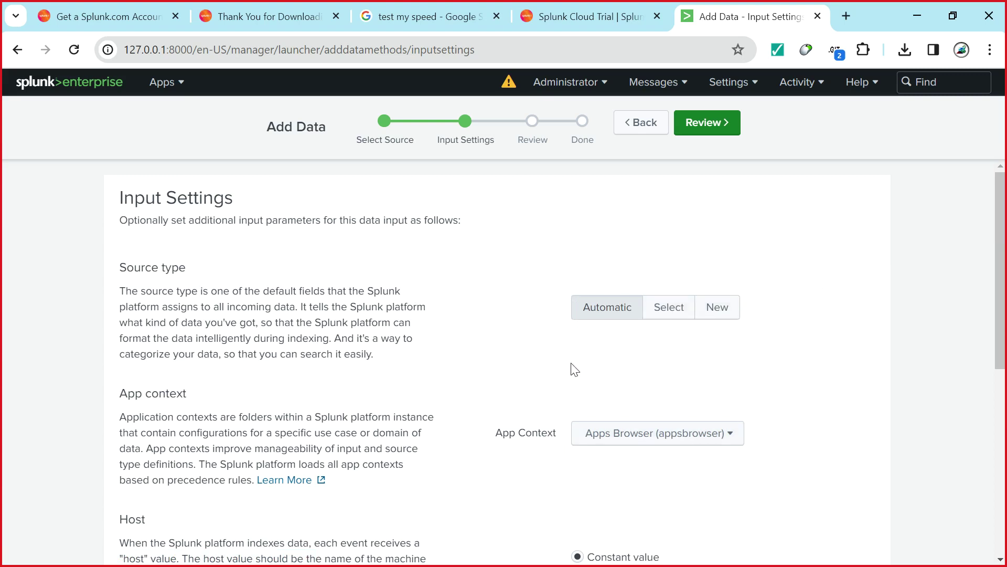
scroll(575, 369, "down", 3)
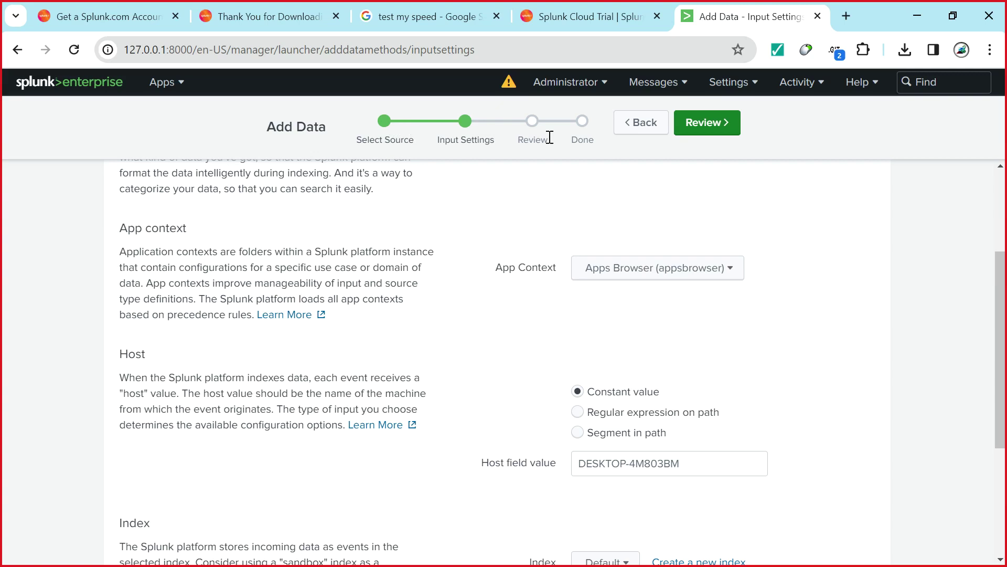
left_click(637, 123)
scroll(122, 391, "up", 3)
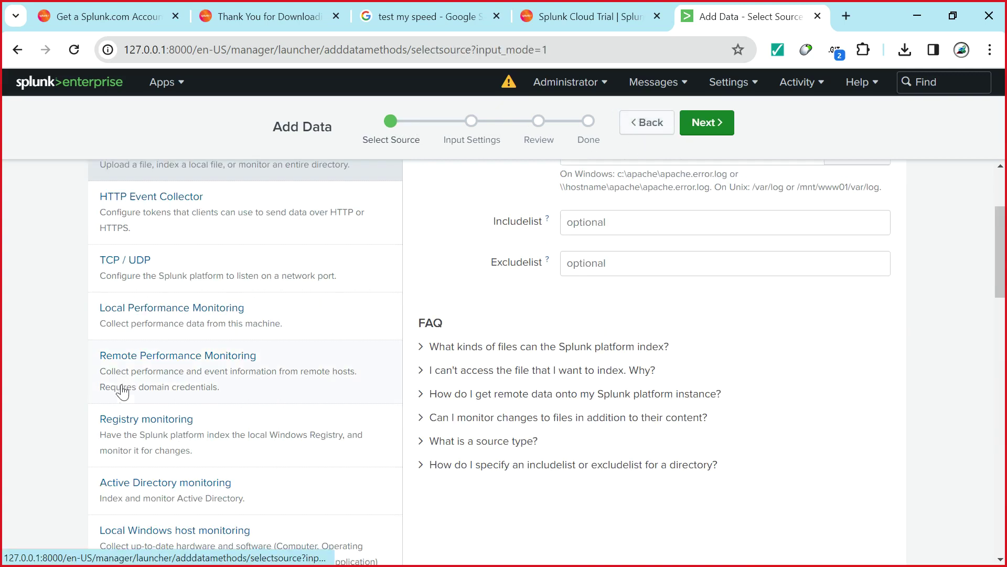
scroll(239, 379, "down", 20)
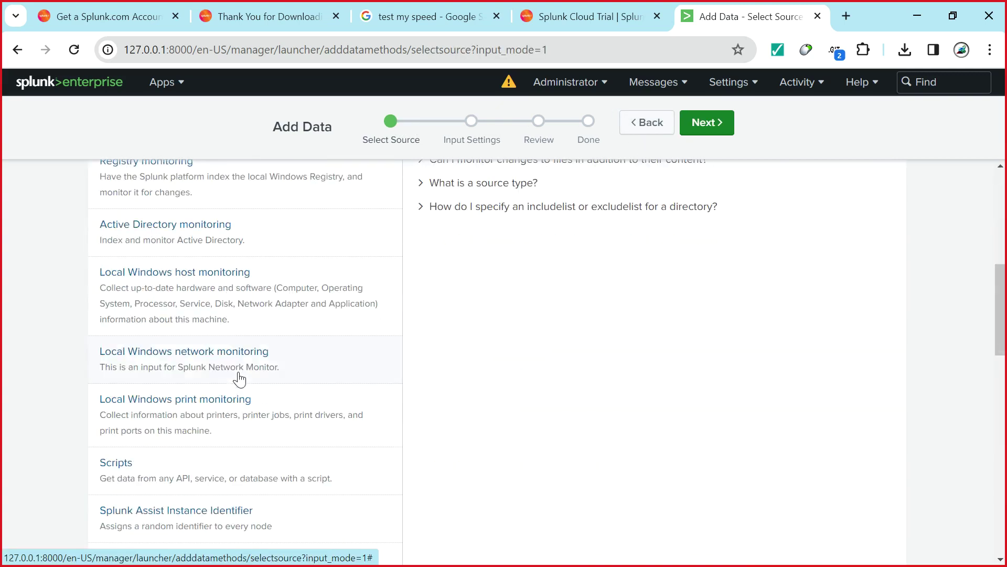
scroll(240, 379, "up", 15)
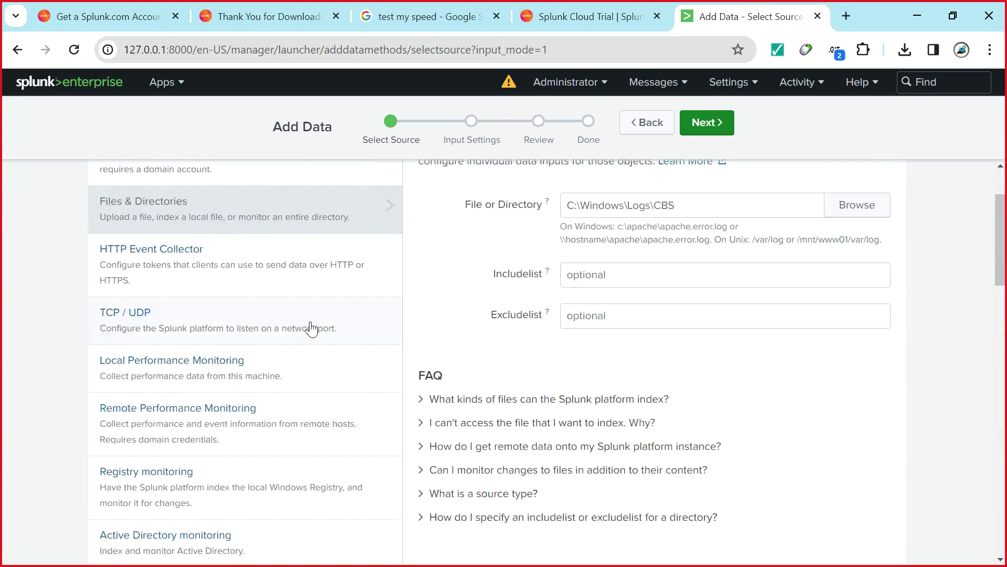
left_click(710, 123)
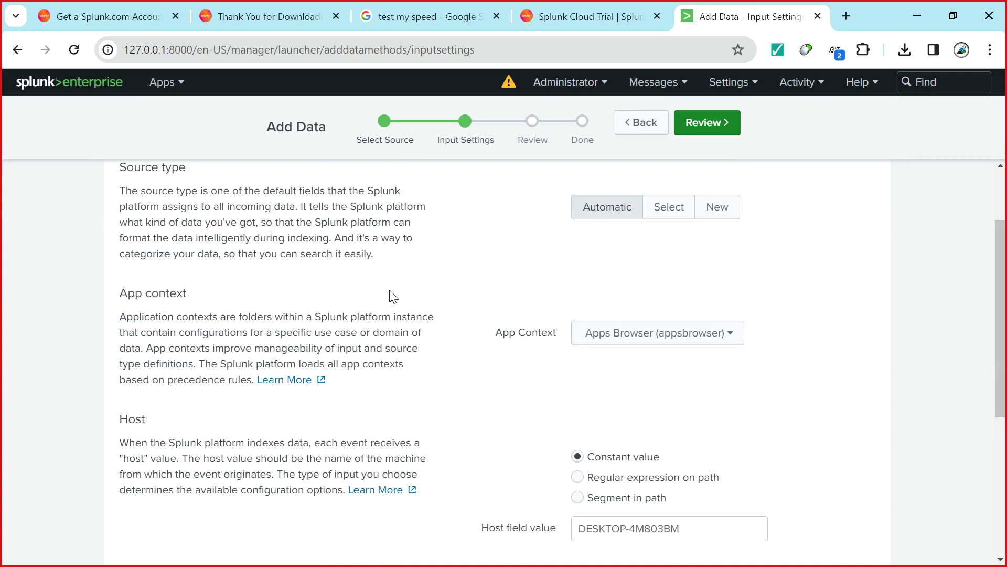
Step: Check the App Context list and leave it set to Apps Browser
left_click(698, 334)
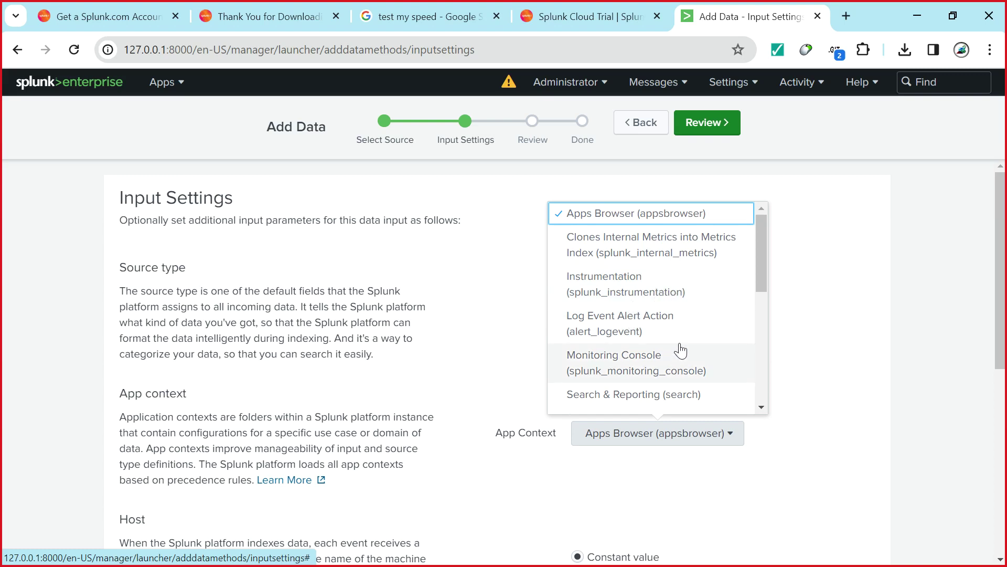
scroll(622, 353, "down", 3)
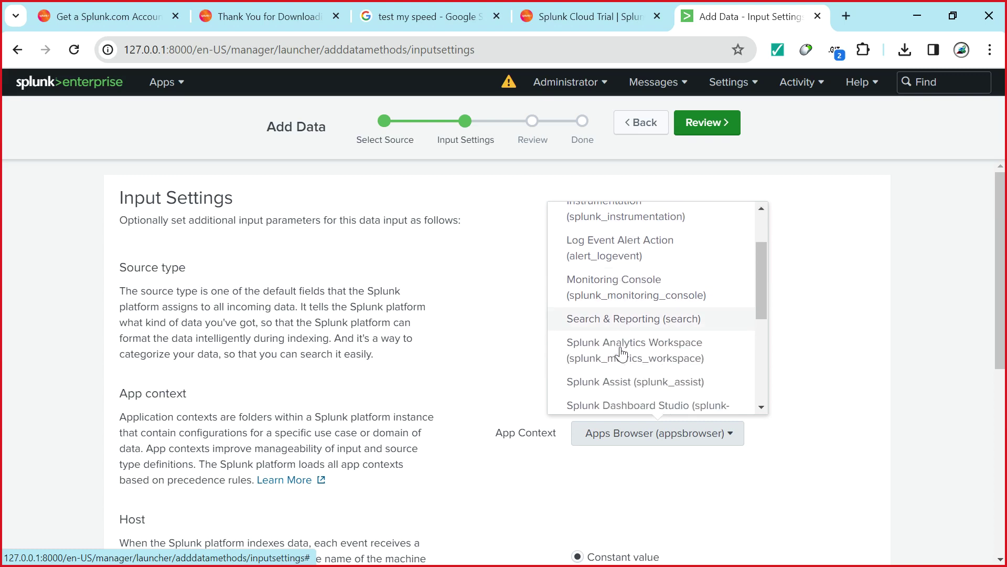
scroll(621, 353, "down", 3)
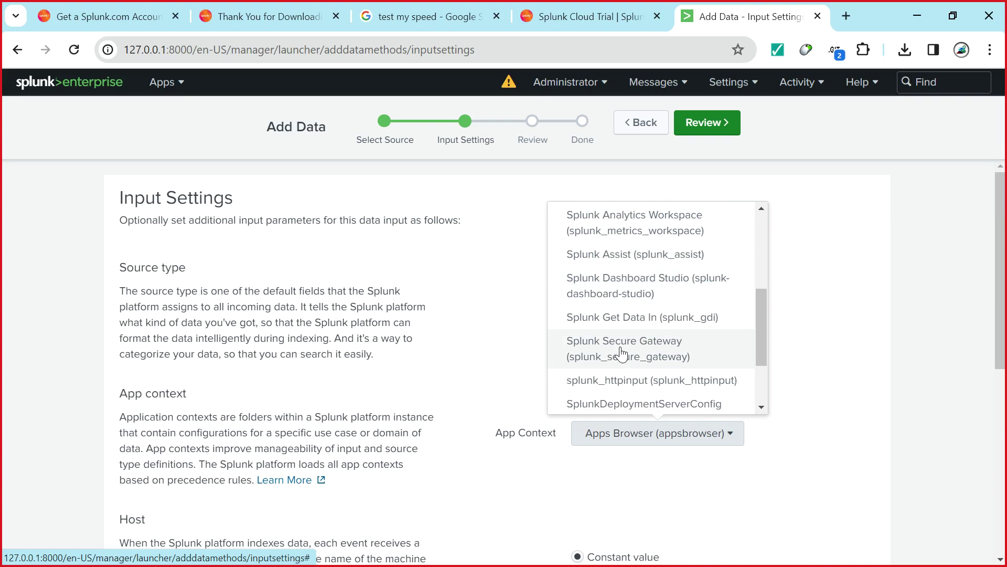
scroll(622, 353, "down", 5)
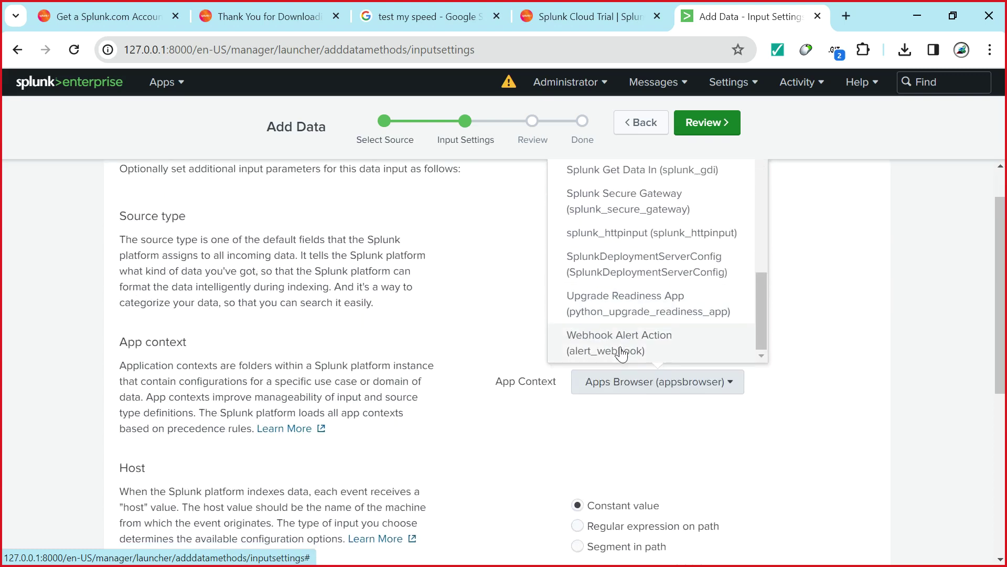
scroll(622, 353, "up", 2)
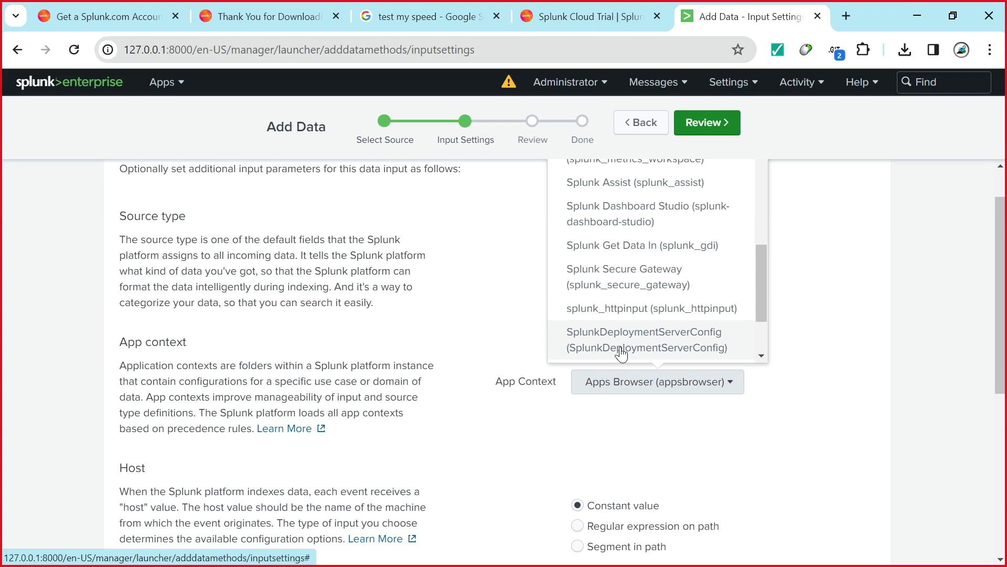
left_click(873, 328)
Step: Show the list of available indexes in the Index dropdown
scroll(507, 381, "down", 5)
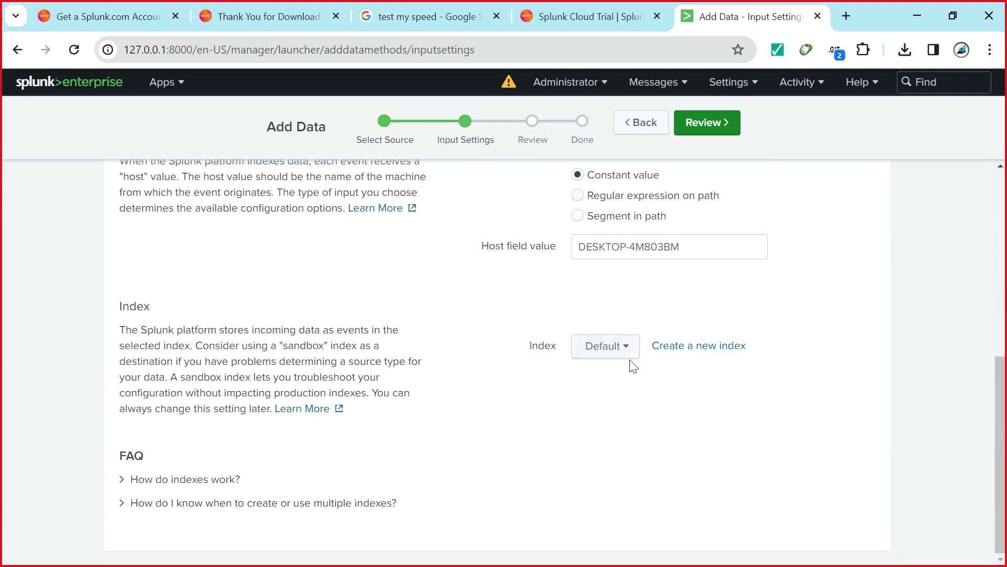
scroll(593, 327, "up", 4)
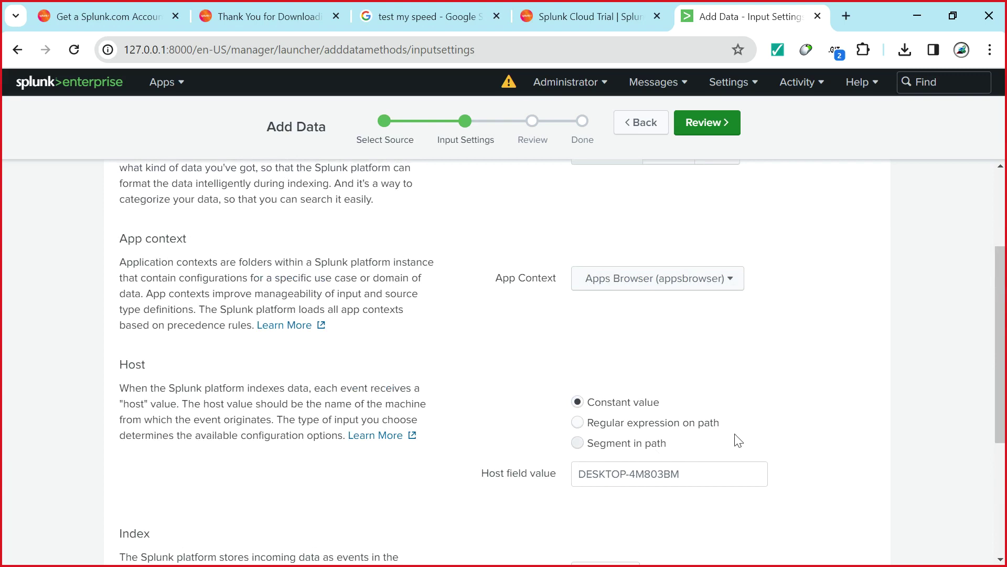
scroll(687, 349, "up", 2)
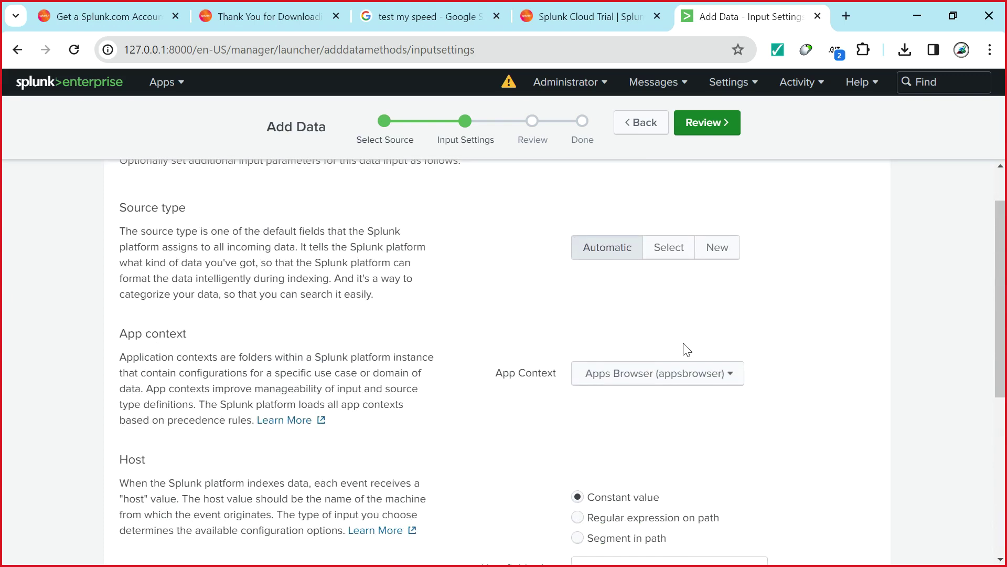
scroll(688, 349, "down", 5)
scroll(687, 350, "down", 1)
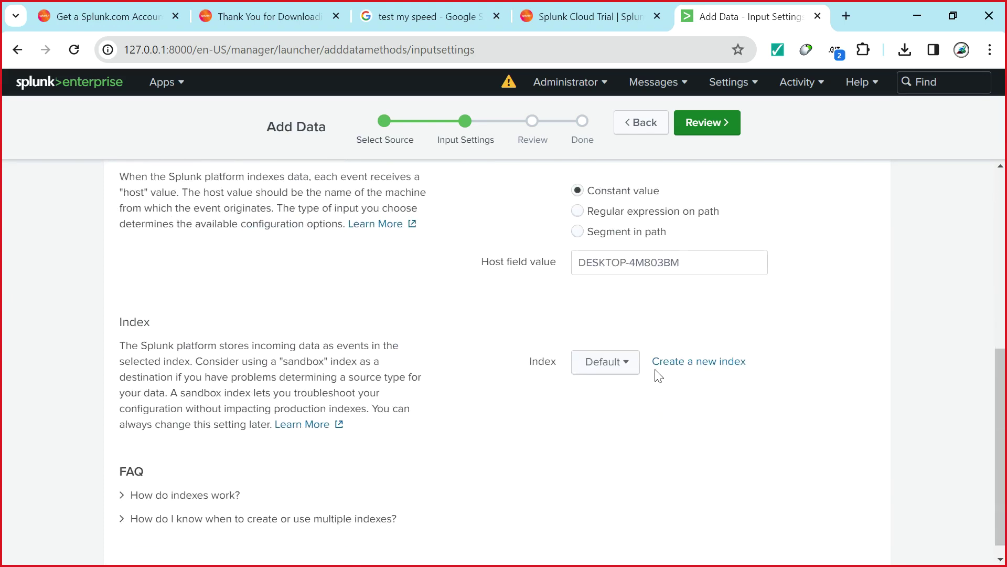
left_click(625, 363)
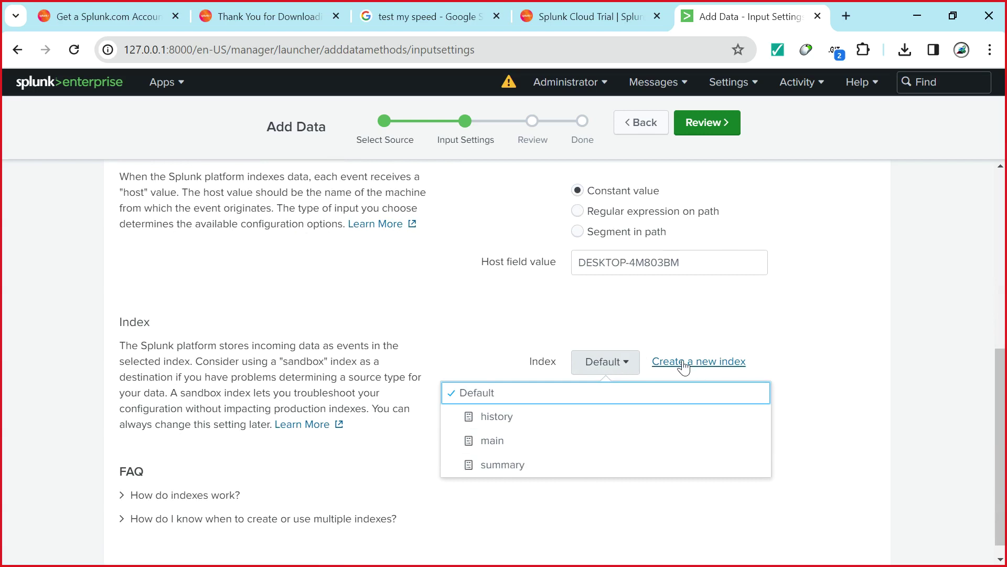
Step: Start a new index and name it CBD_logs
left_click(682, 363)
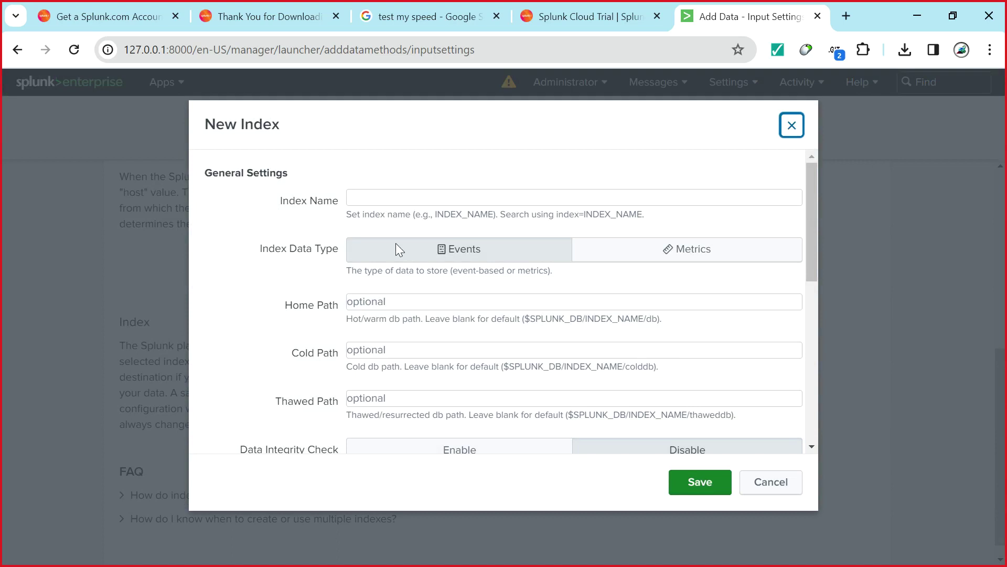
left_click(376, 201)
type("CBD")
type("_logs")
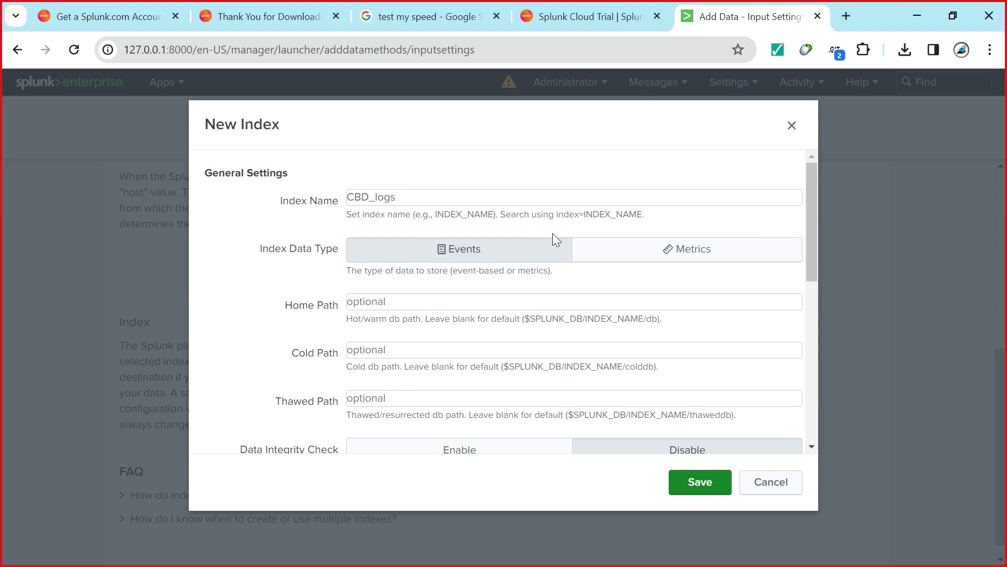
Step: Keep the new index's paths, sizes and Log Event Alert Action app at defaults, and save it
scroll(420, 284, "down", 1)
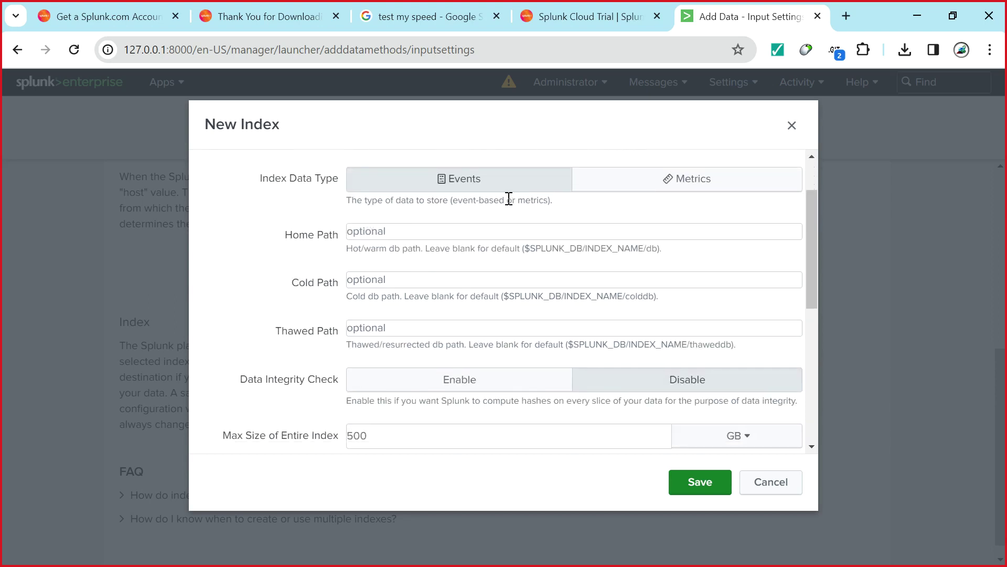
scroll(443, 274, "down", 1)
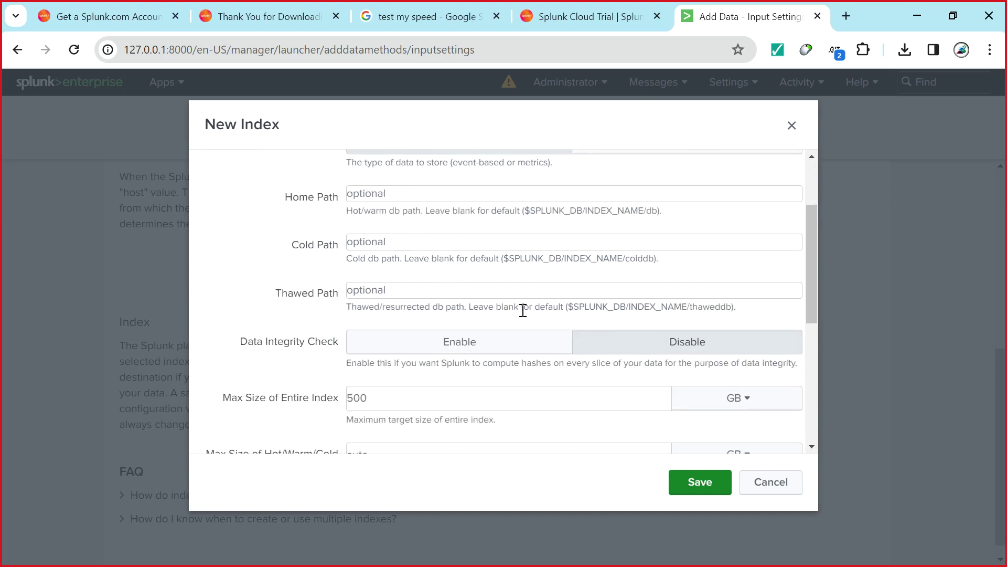
scroll(522, 308, "down", 2)
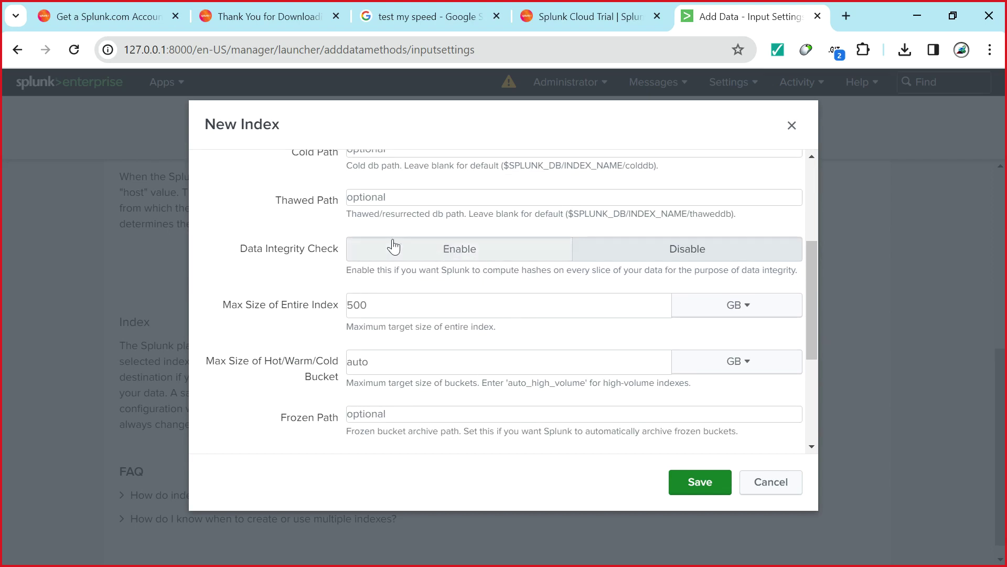
scroll(309, 332, "down", 1)
scroll(311, 336, "down", 3)
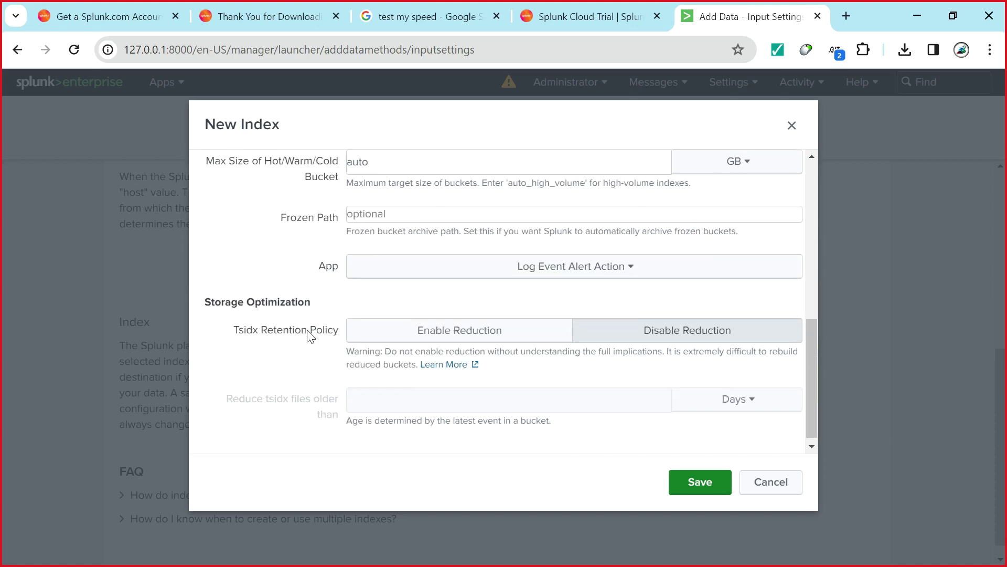
left_click(616, 269)
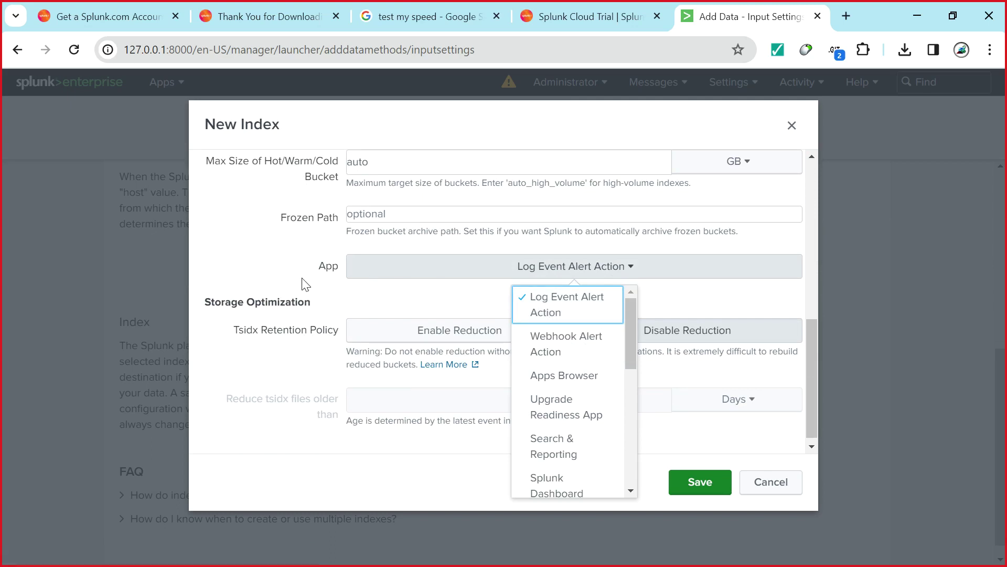
left_click(350, 275)
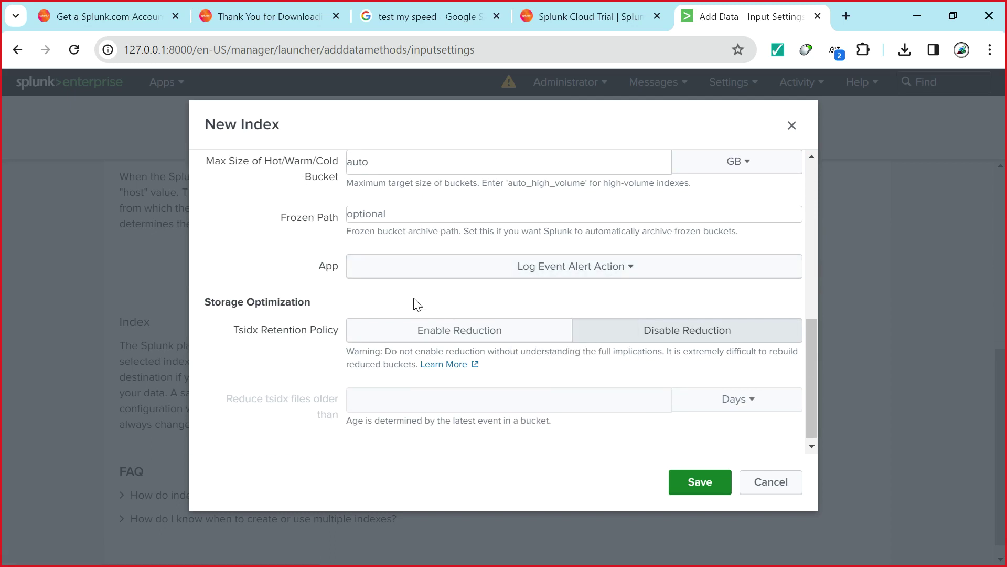
scroll(417, 304, "down", 1)
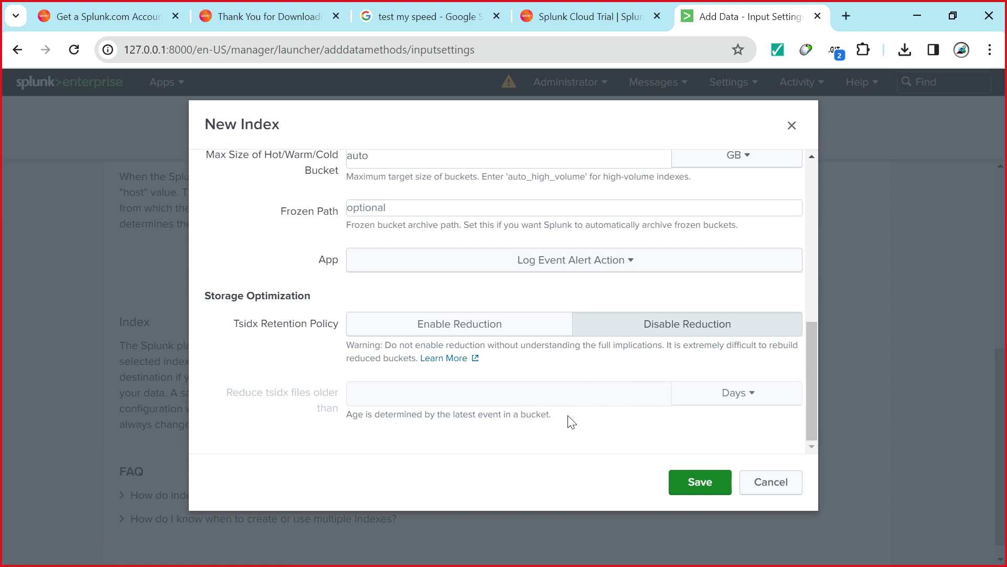
left_click(692, 480)
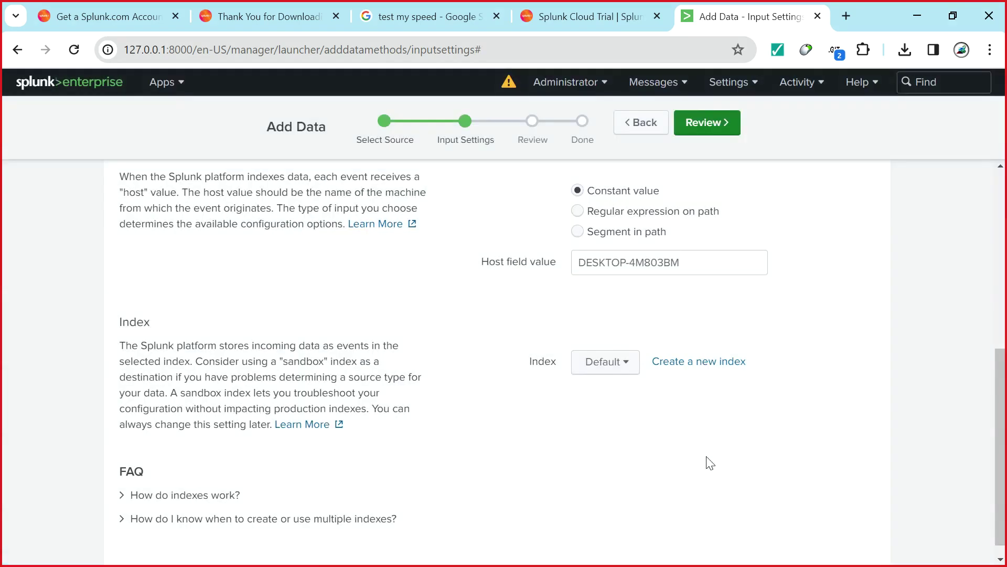
Step: Select cbd_logs as the destination index for the CBS log input
scroll(484, 424, "down", 1)
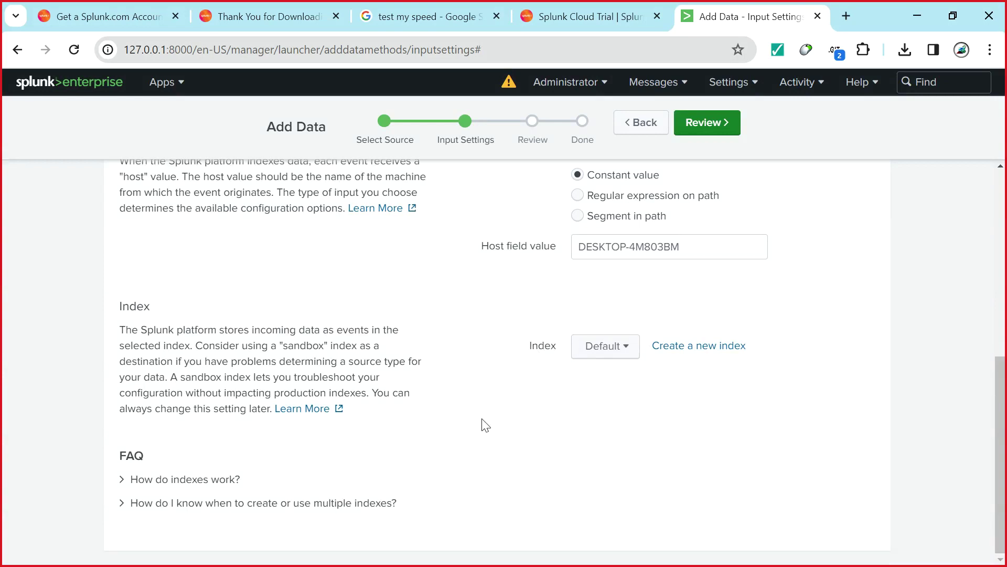
scroll(483, 422, "up", 3)
scroll(503, 412, "down", 3)
left_click(619, 349)
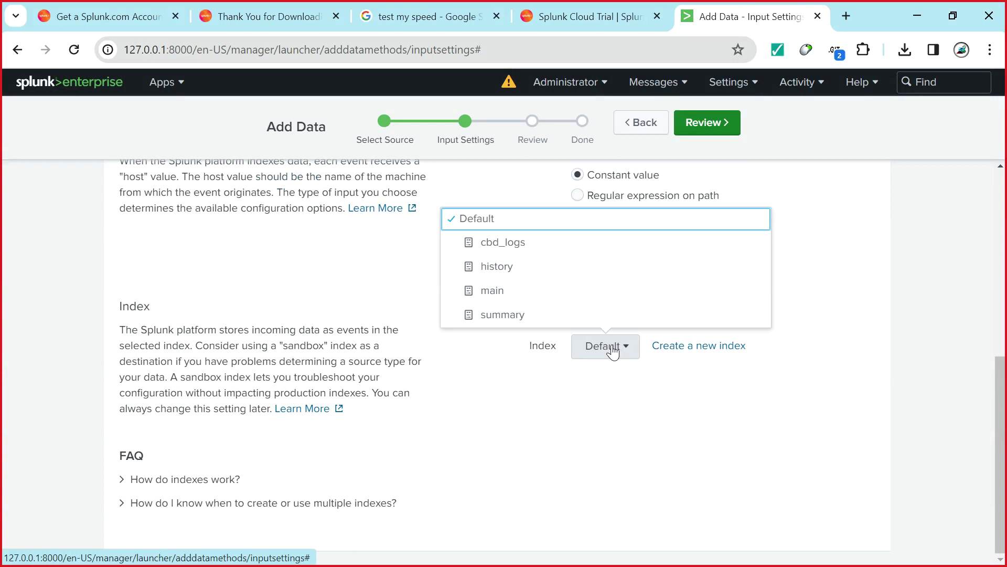
left_click(526, 252)
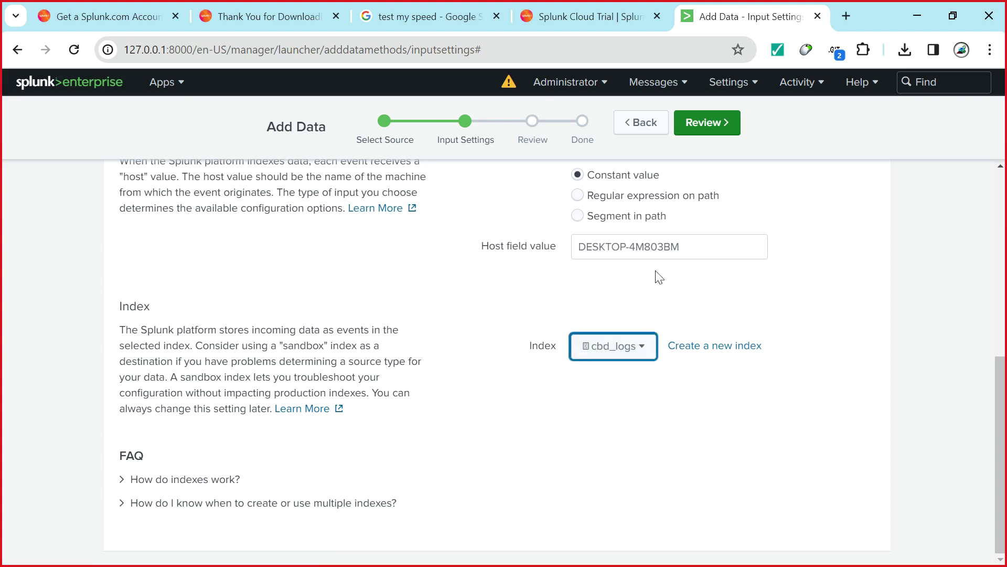
scroll(496, 321, "up", 7)
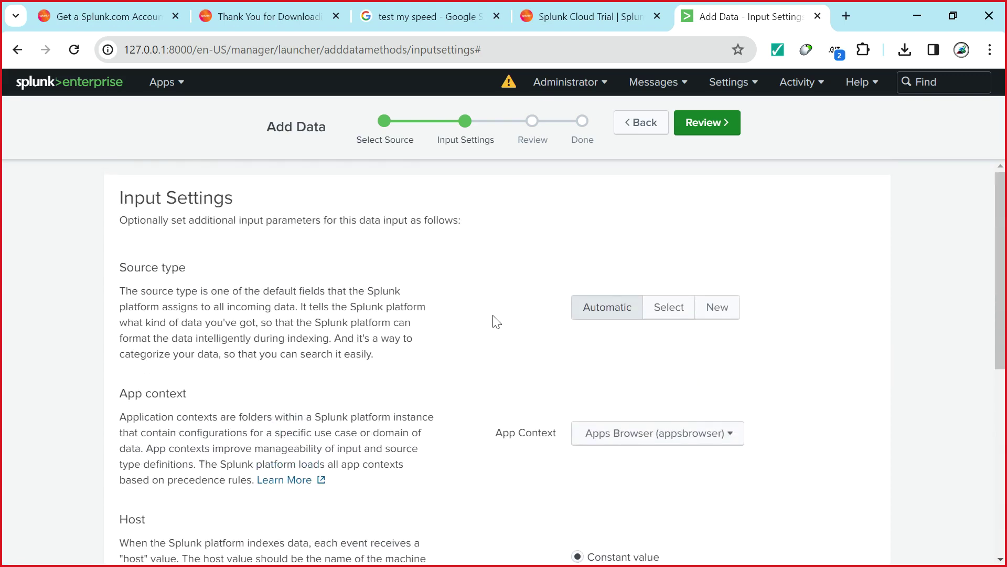
scroll(496, 321, "down", 7)
scroll(496, 321, "up", 7)
Step: Review the Directory Monitor type, C:\Windows\Logs\CBS path and cbd_logs index, then submit
left_click(713, 125)
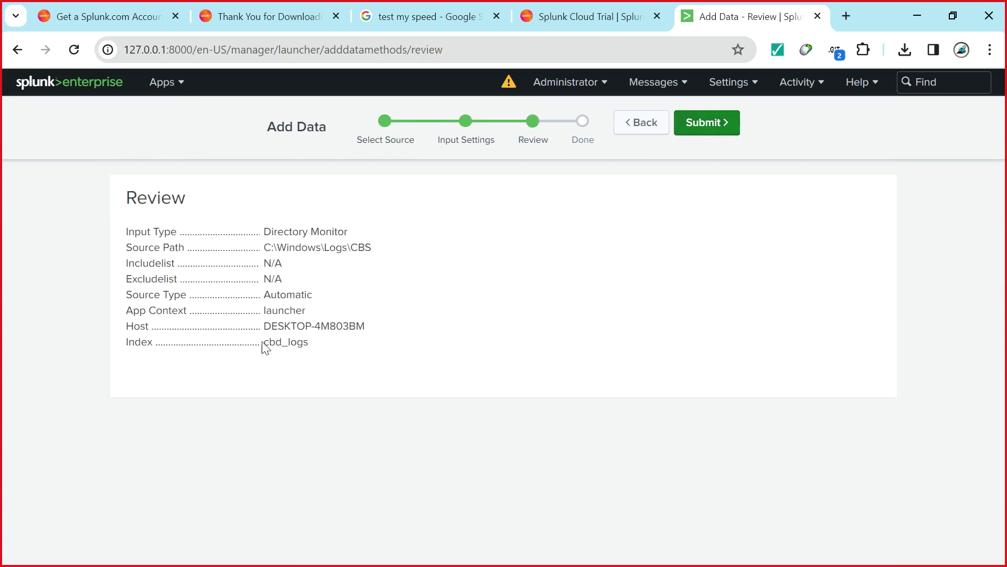
left_click_drag(264, 230, 349, 244)
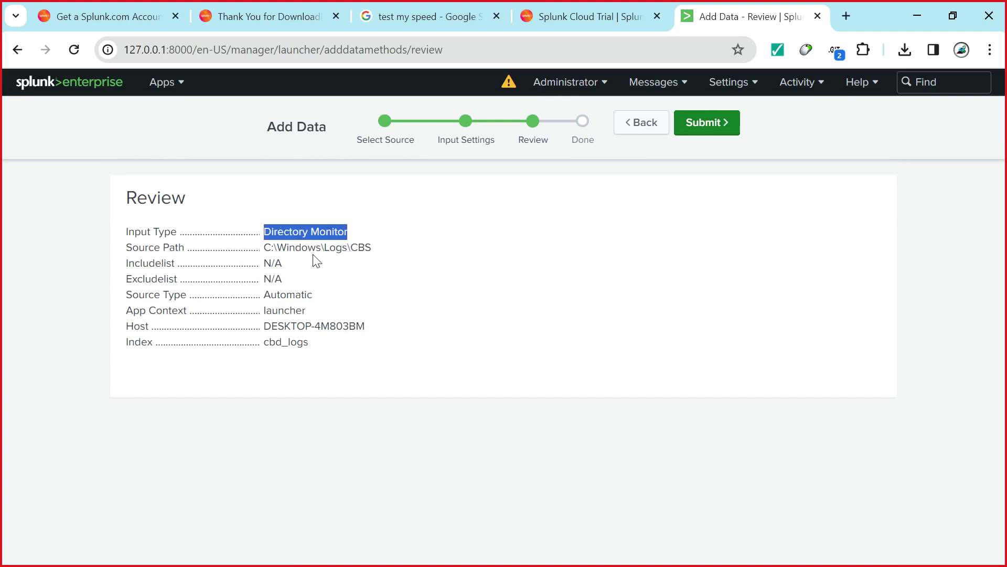
left_click_drag(264, 249, 391, 258)
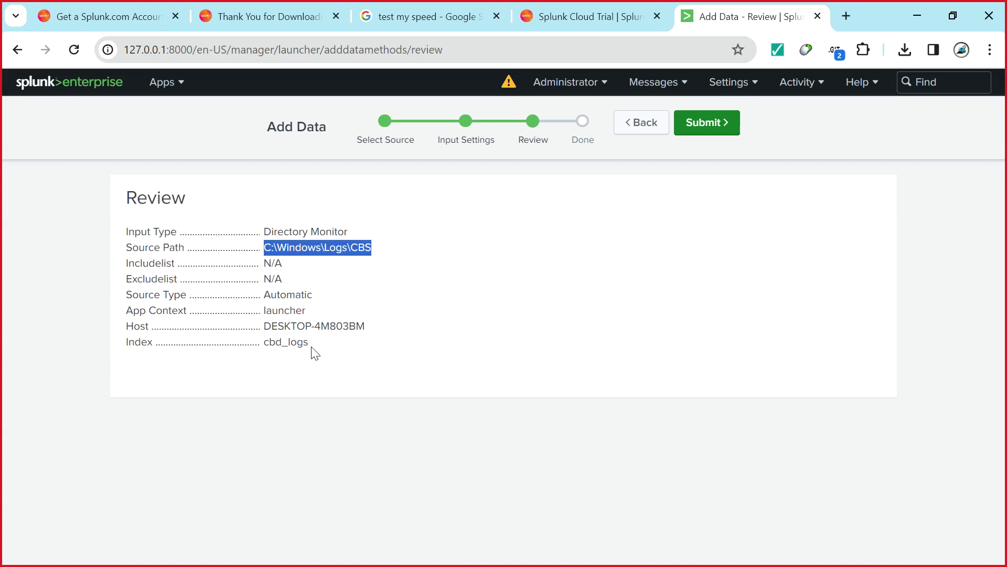
left_click_drag(310, 347, 261, 345)
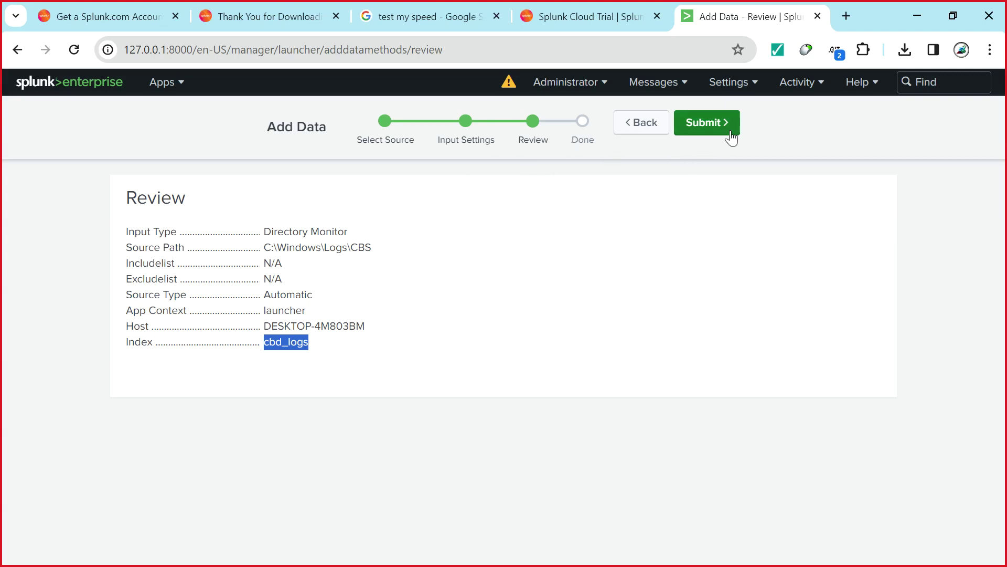
left_click(715, 125)
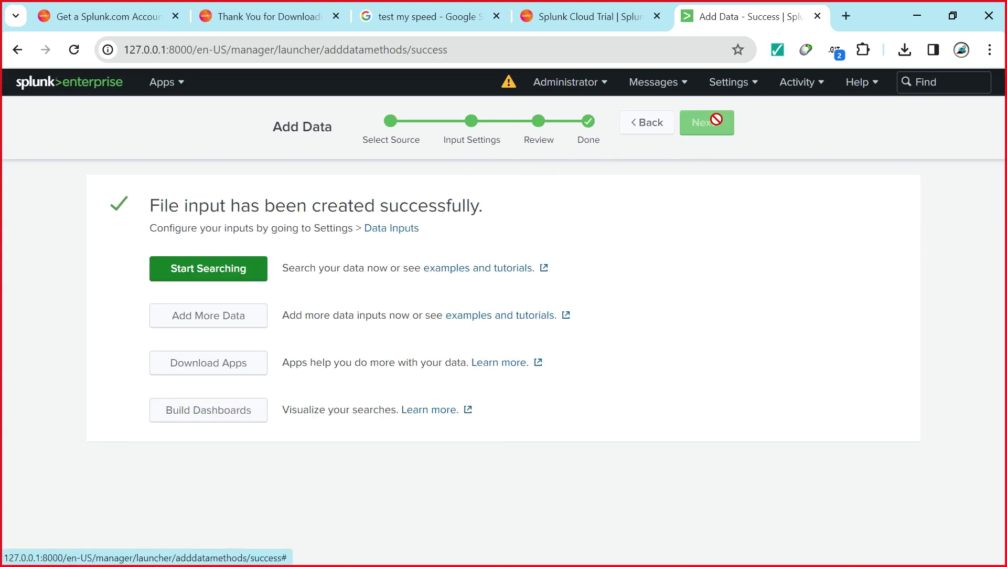
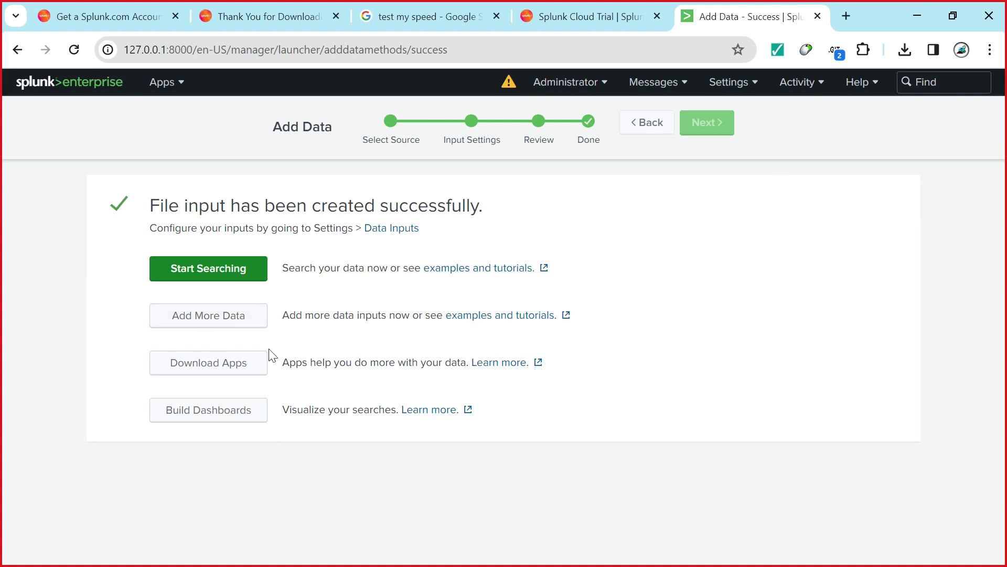
Step: Start searching the new CBS log input and highlight the query's source and host part
left_click(200, 269)
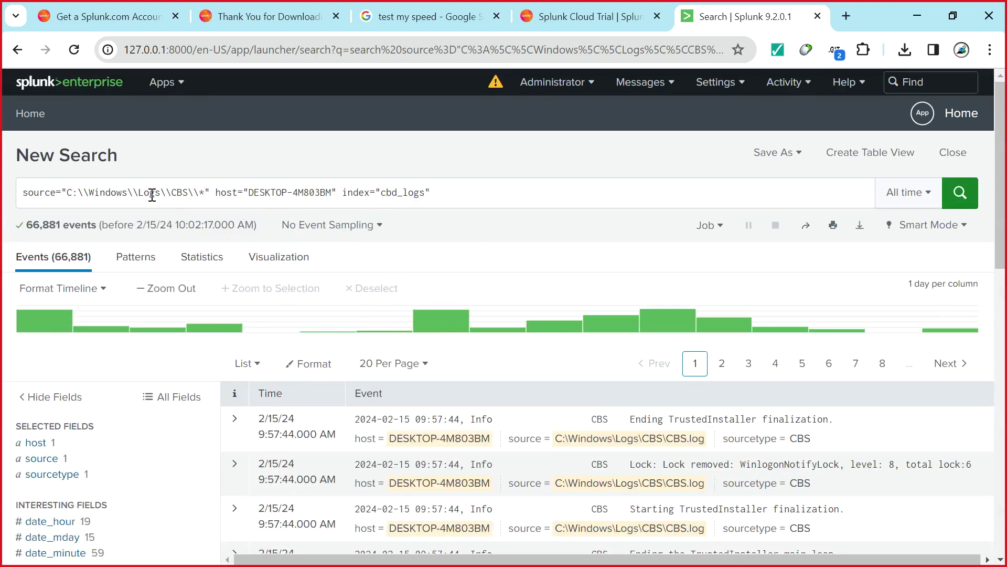
left_click_drag(28, 193, 450, 198)
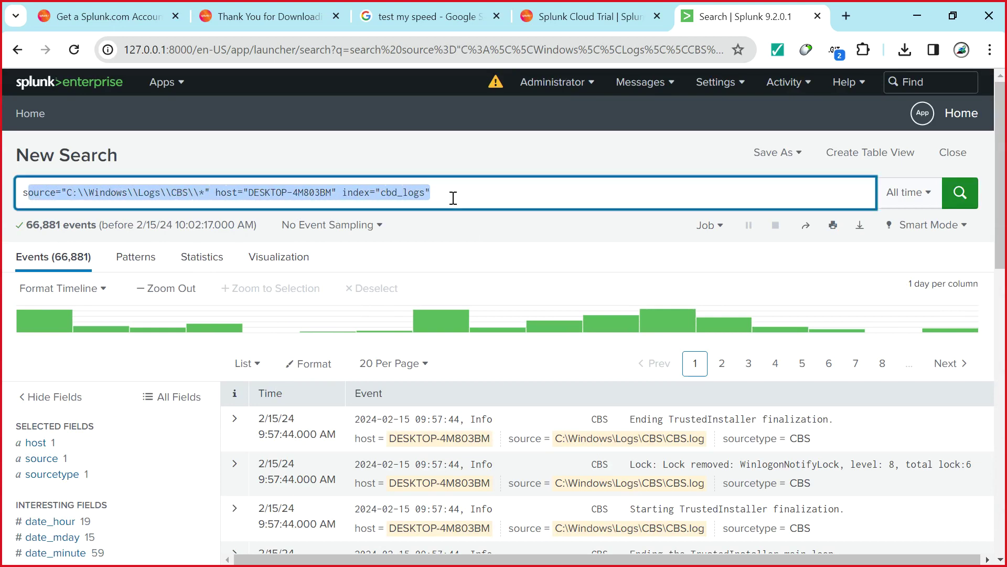
left_click(481, 199)
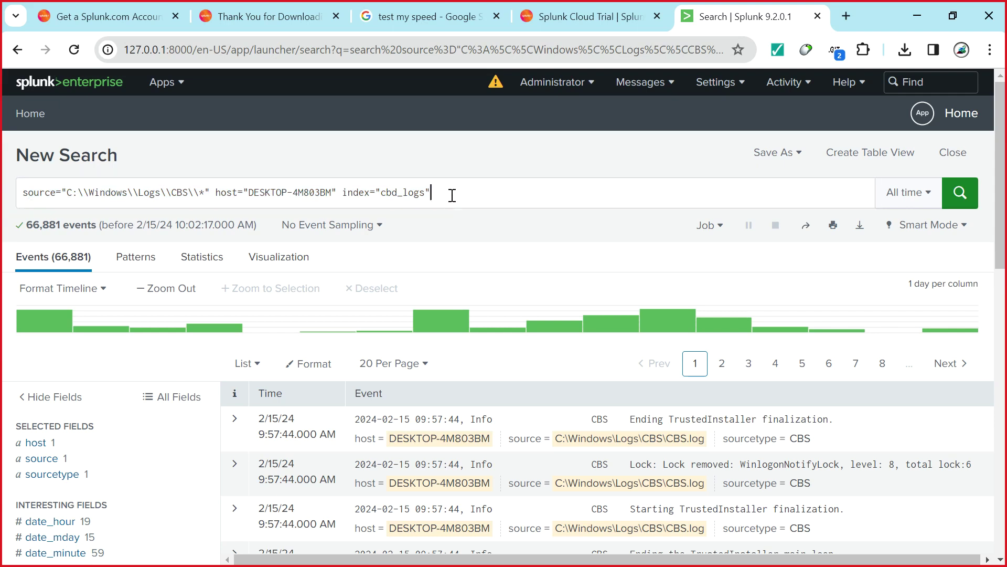
Step: Highlight the whole search query, then select its index="cbd_logs" term
left_click_drag(450, 196, 54, 198)
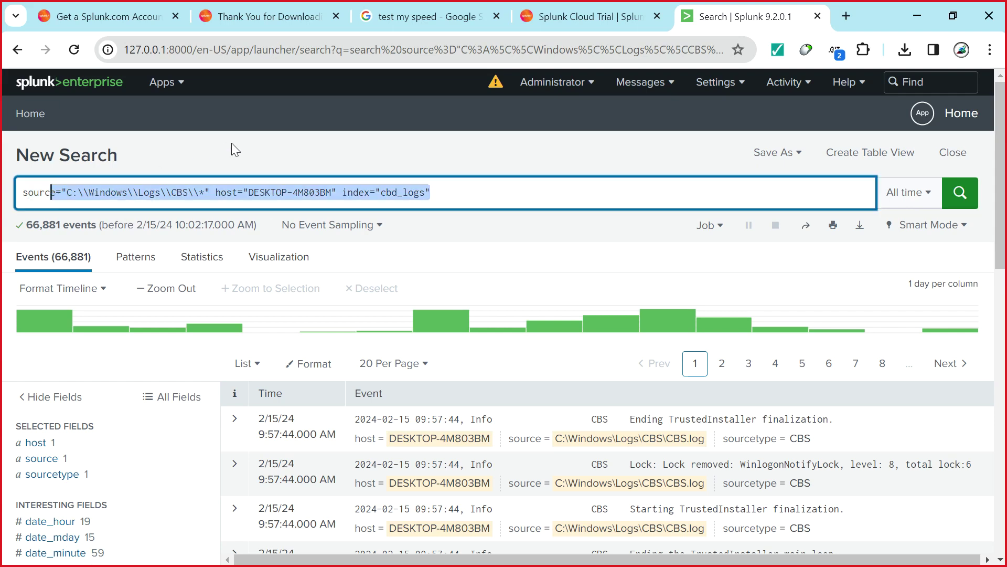
left_click(253, 148)
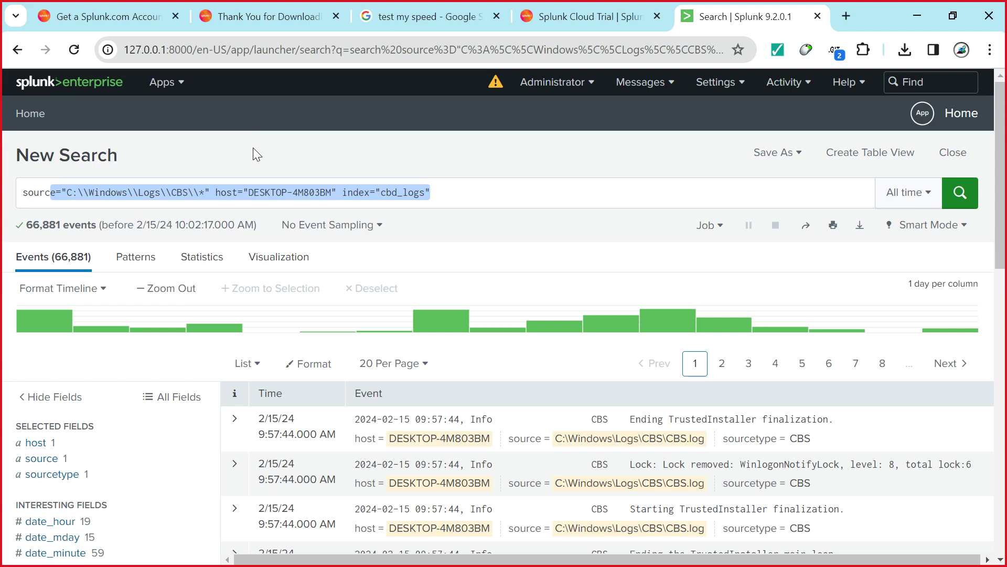
left_click(468, 194)
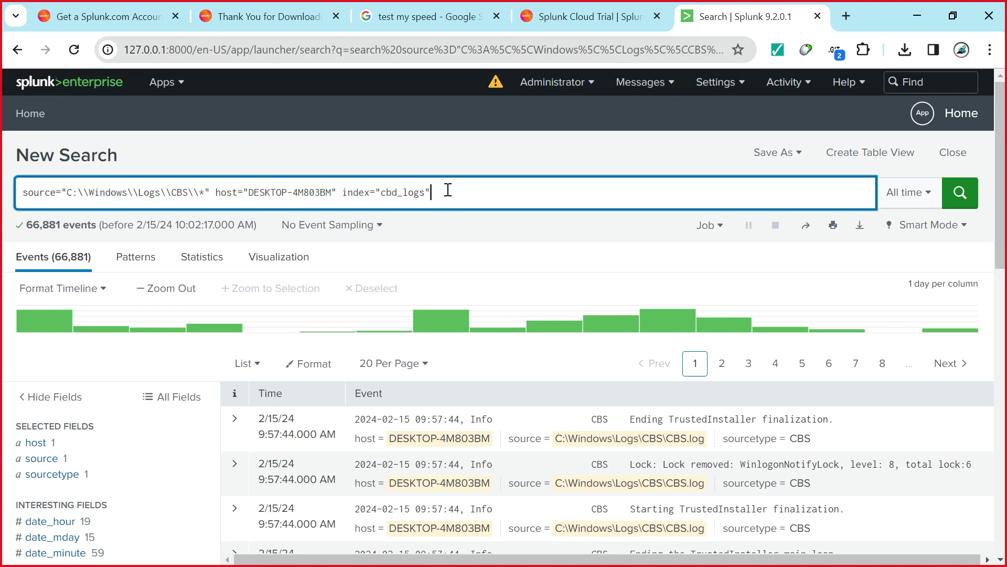
left_click(344, 195, "shift")
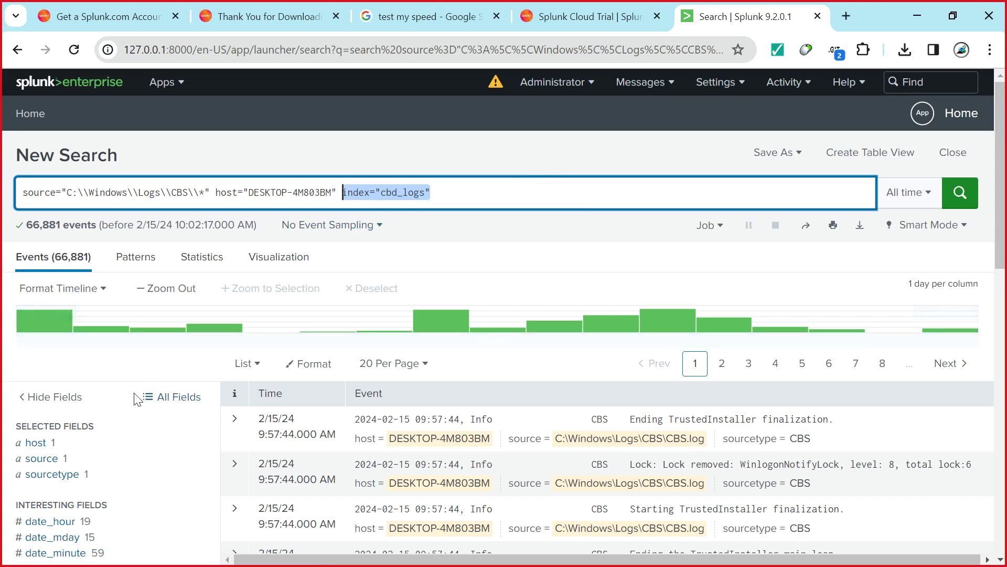
scroll(101, 402, "down", 3)
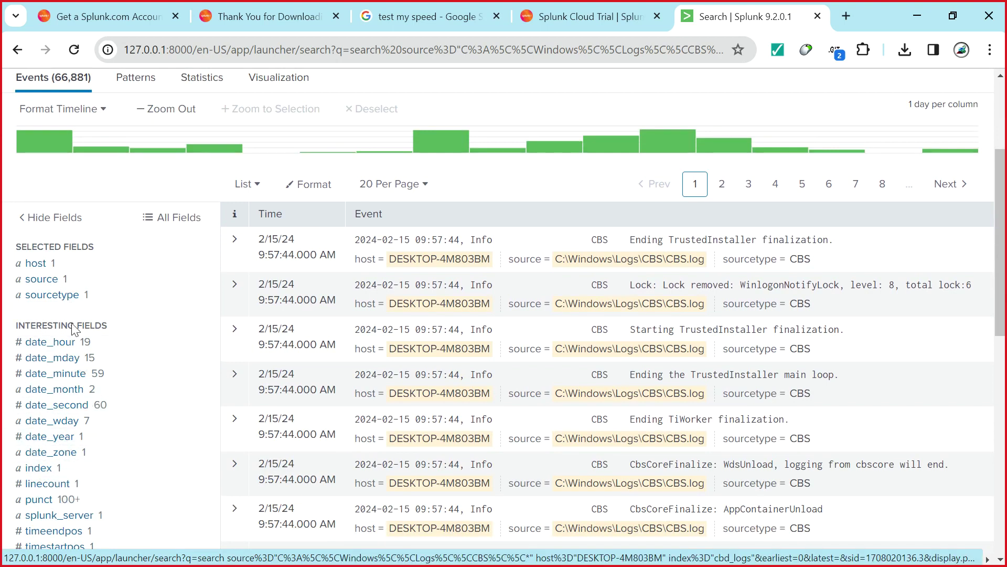
scroll(138, 445, "down", 1)
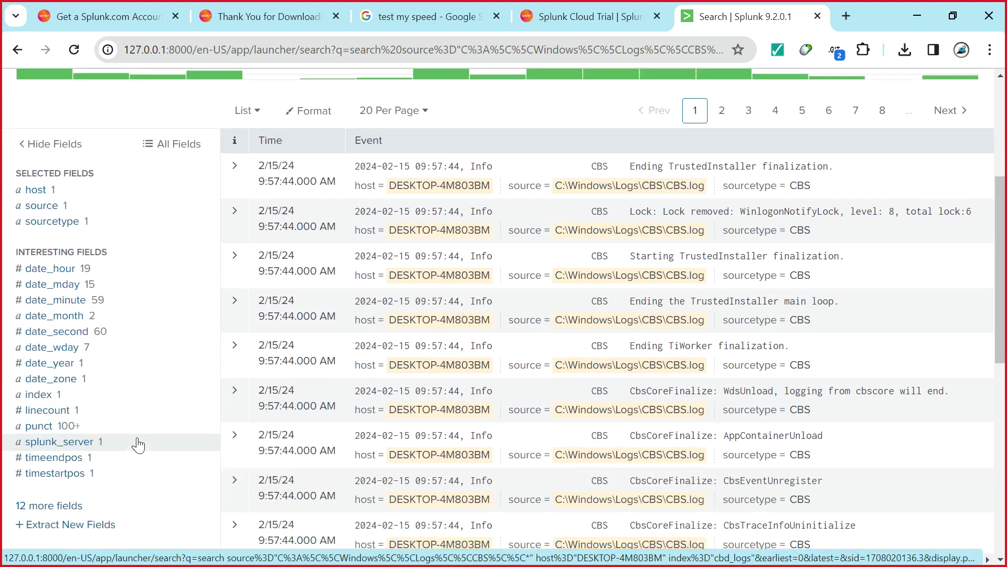
scroll(138, 445, "down", 1)
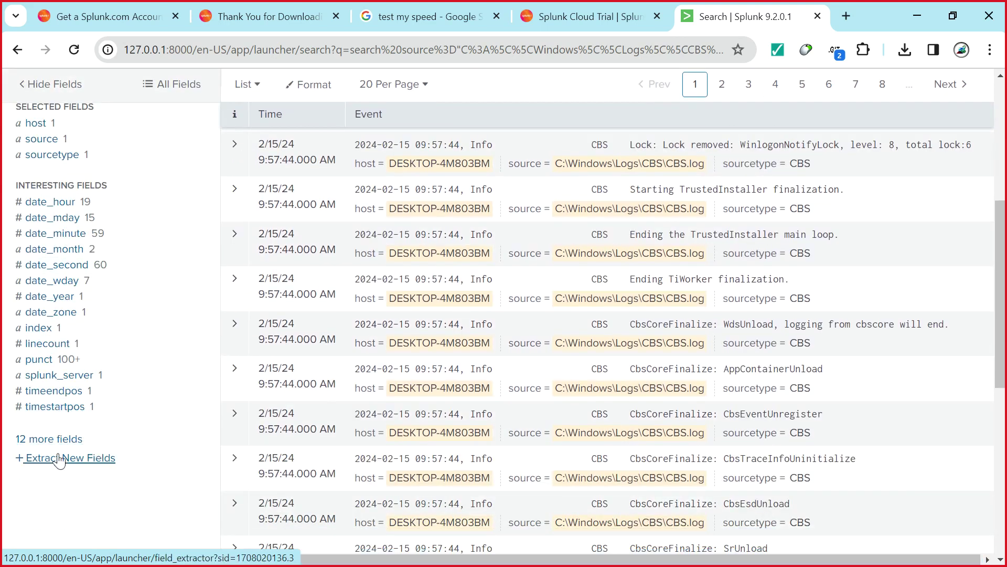
scroll(143, 194, "up", 1)
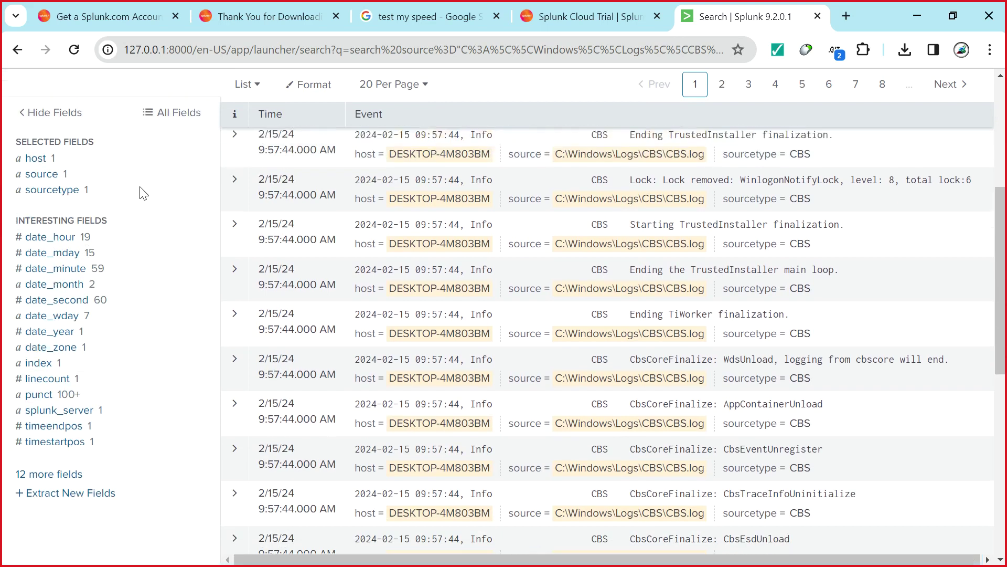
scroll(144, 193, "up", 2)
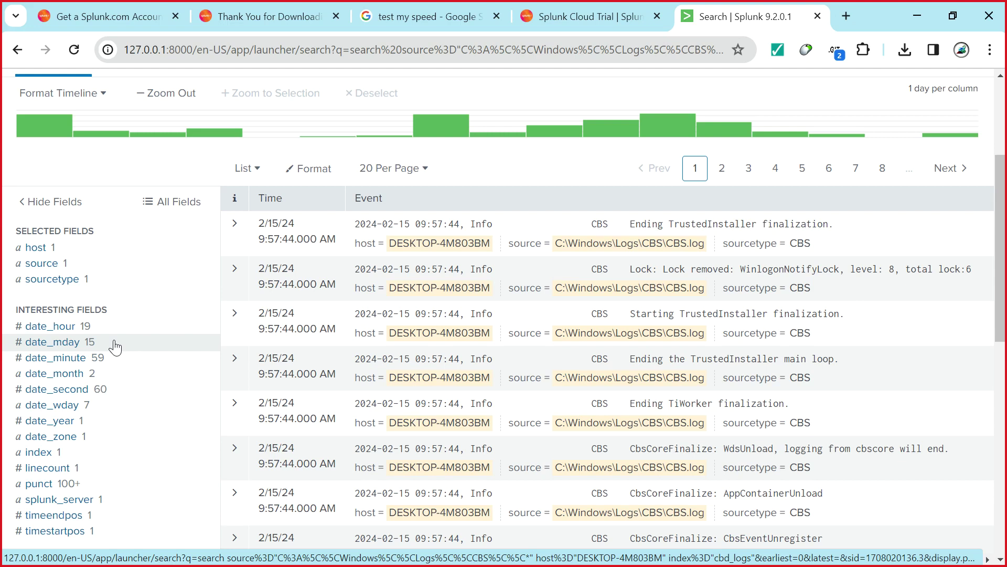
scroll(114, 346, "up", 3)
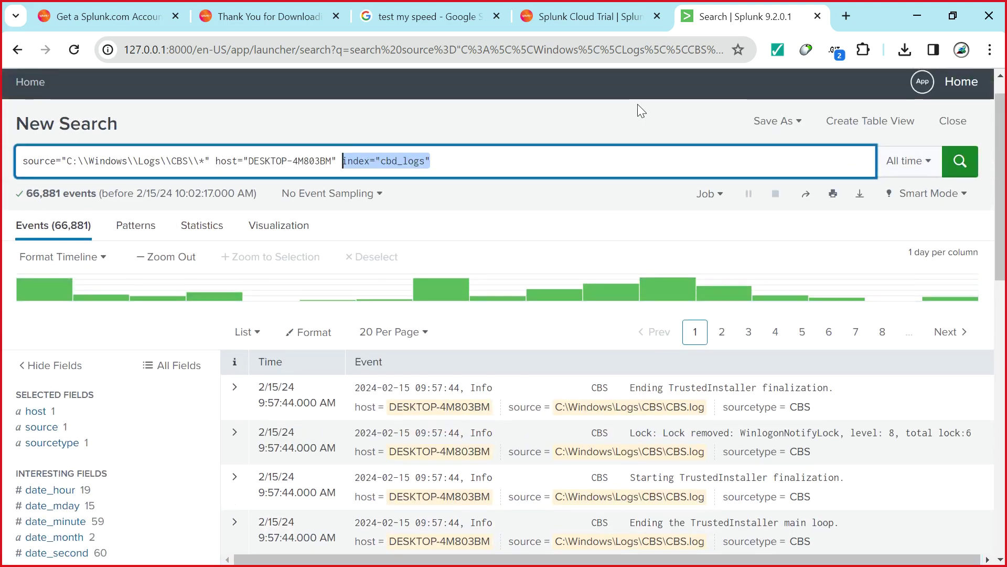
scroll(638, 104, "up", 1)
left_click(729, 86)
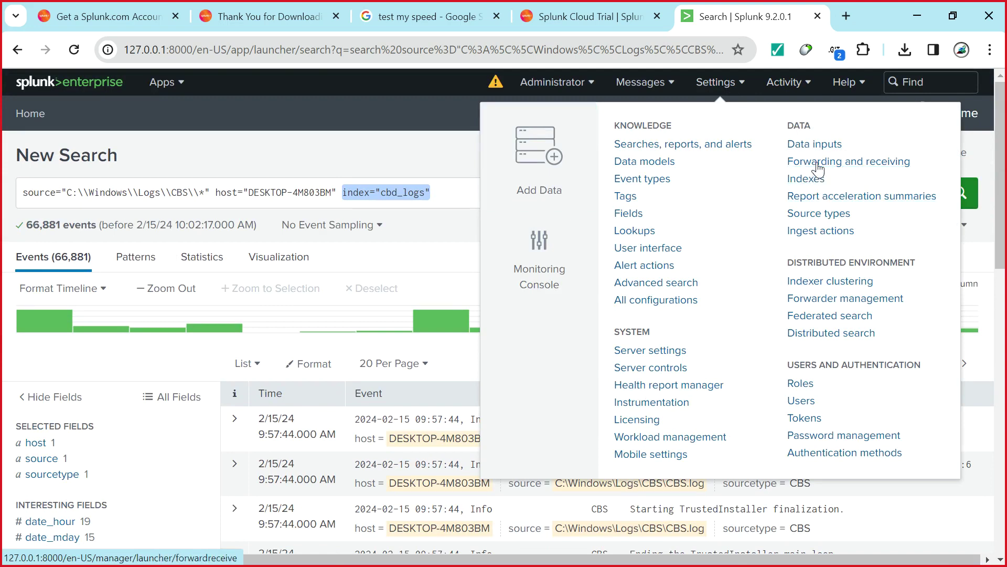
Step: Go to the Forwarding and receiving settings, then minimize the browser to the desktop
left_click(818, 167)
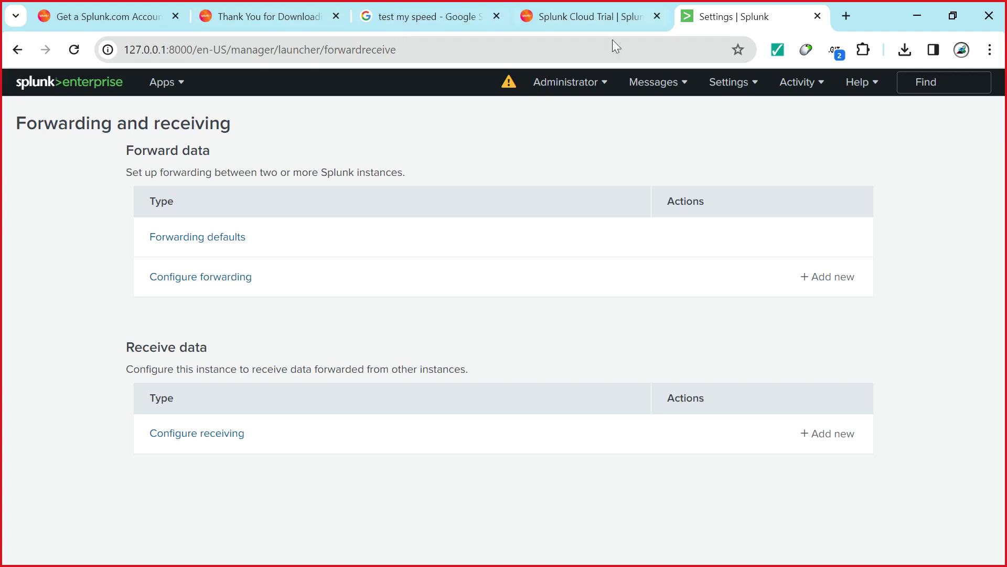
left_click(915, 15)
Step: Bring up the EHCCI internship meeting, scroll its 16-person participant list, then minimize it
mouse_move(770, 563)
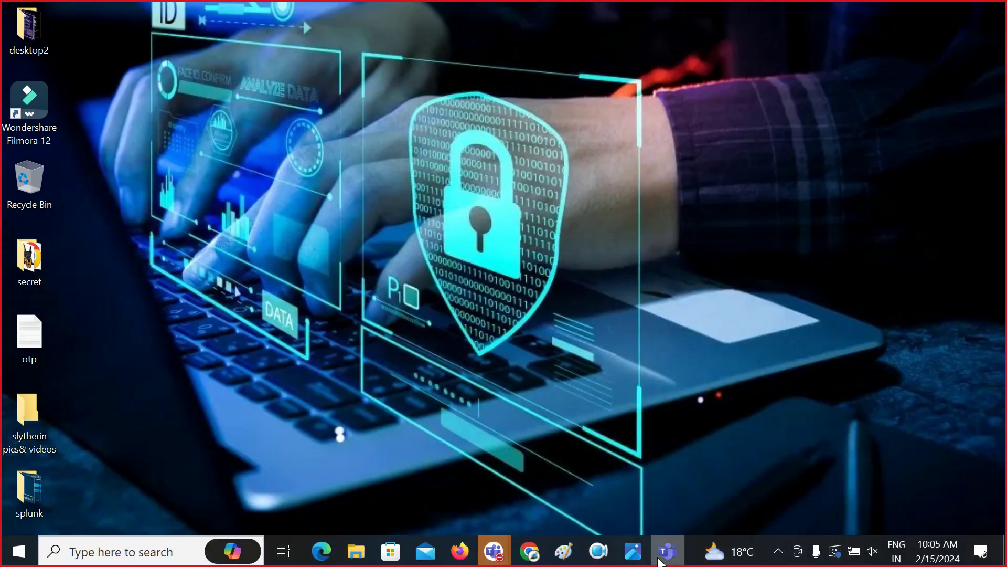
mouse_move(662, 556)
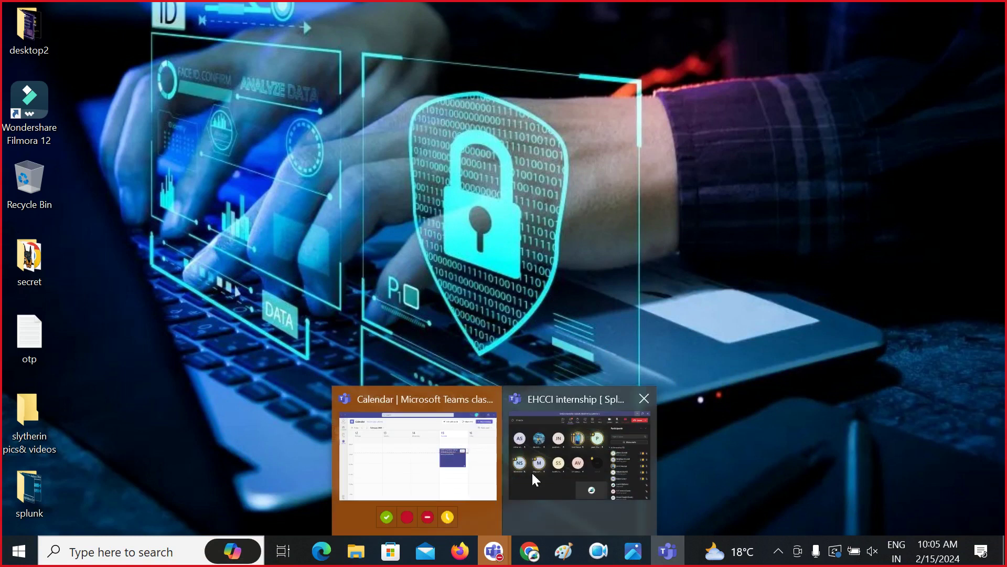
left_click(563, 436)
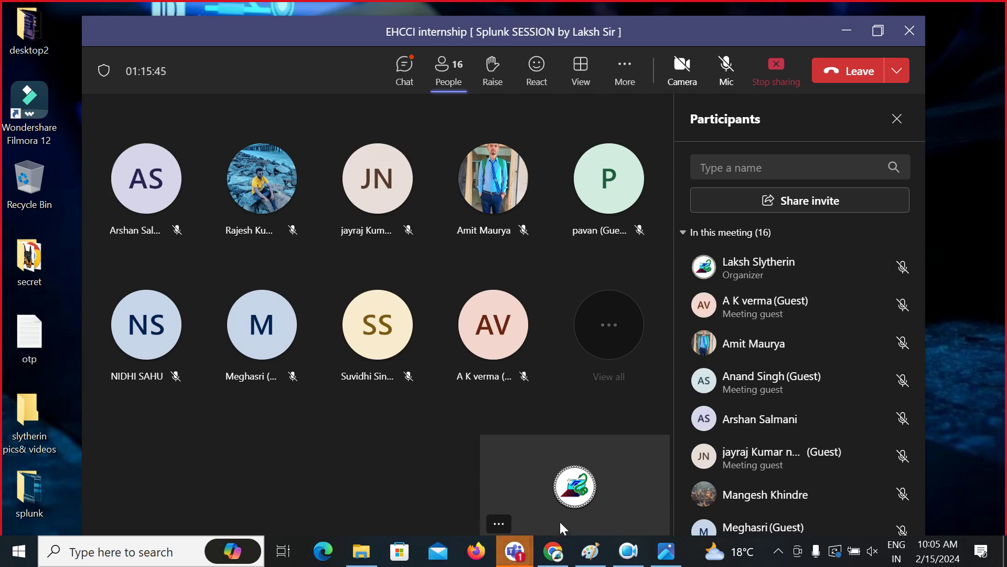
scroll(800, 433, "down", 3)
scroll(801, 436, "down", 5)
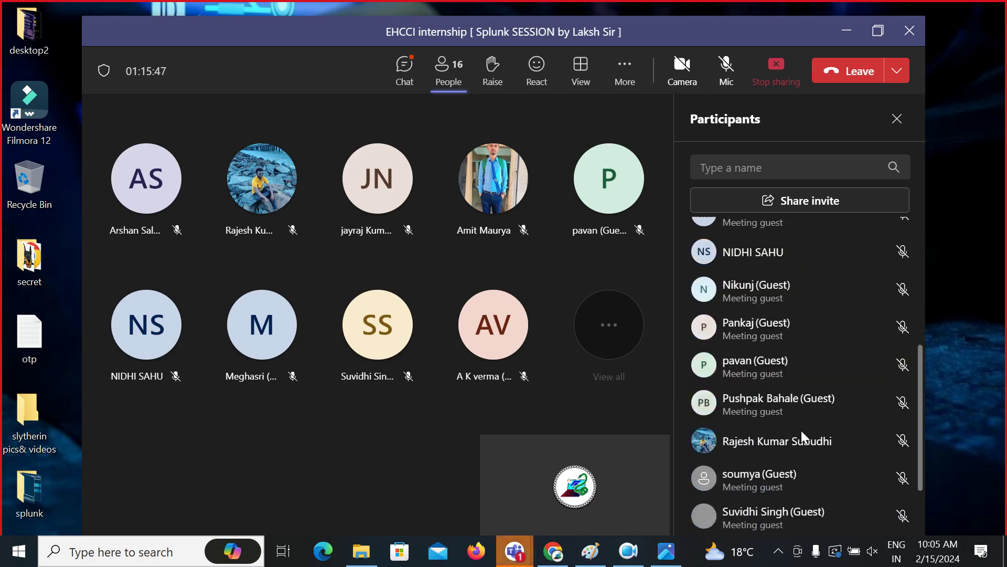
scroll(800, 429, "down", 1)
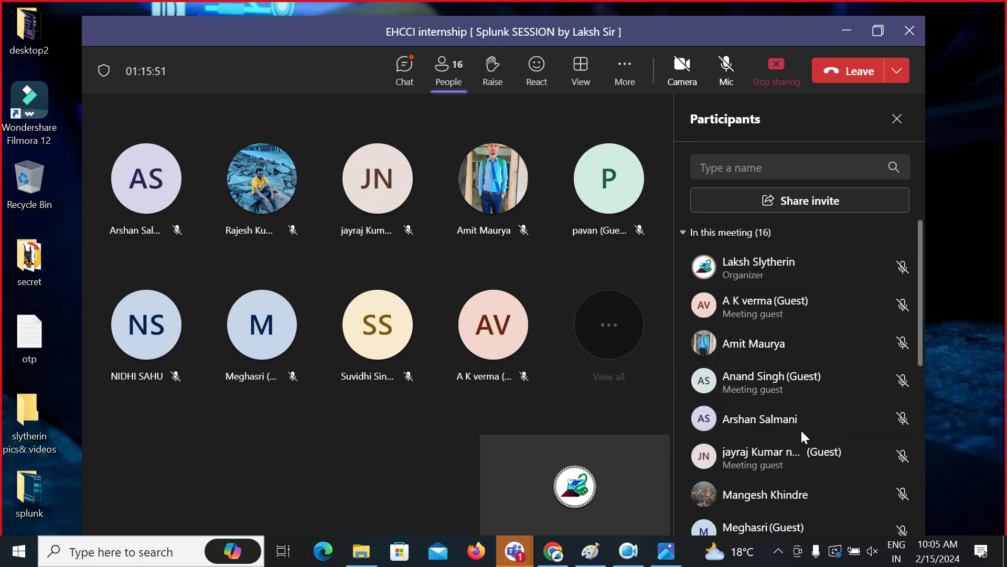
left_click(850, 36)
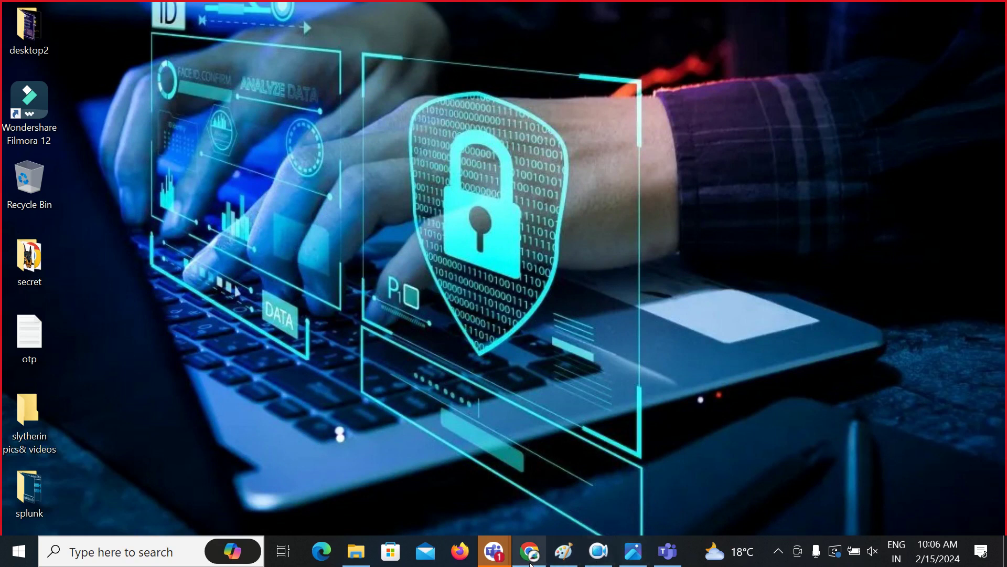
Step: Return to Splunk's forwarding settings, open Configure forwarding, and start a new forwarding host
mouse_move(531, 563)
left_click(519, 454)
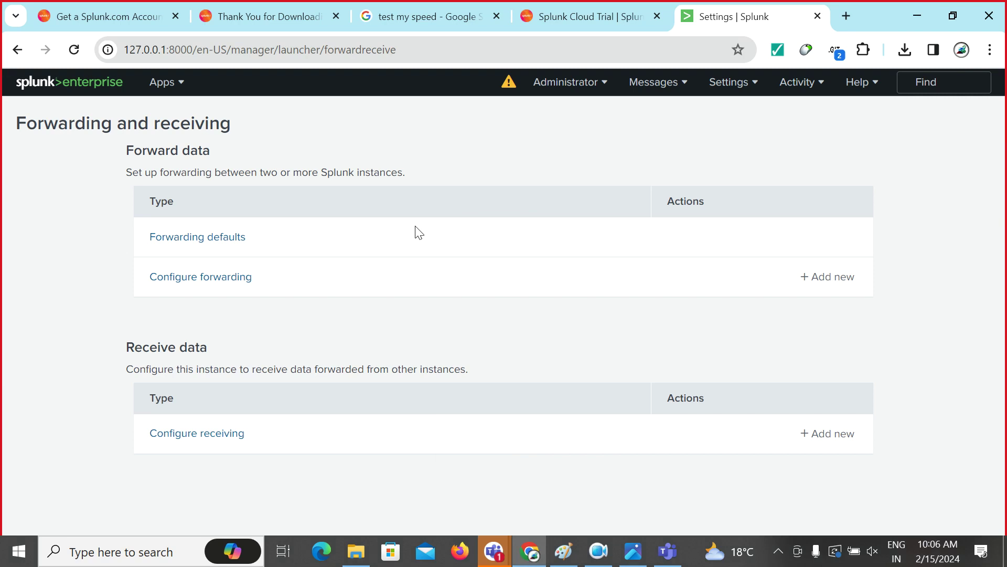
left_click(196, 279)
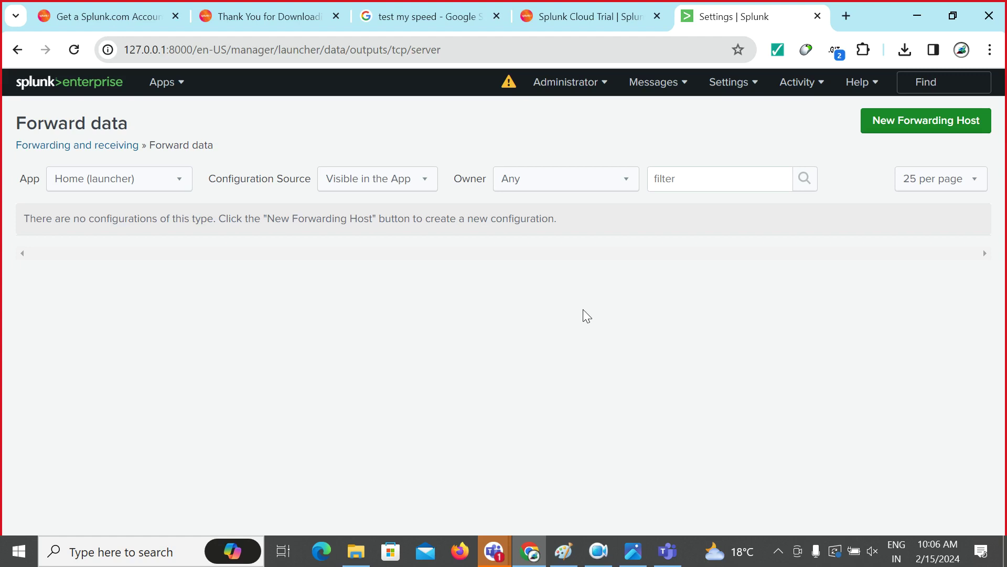
left_click(886, 133)
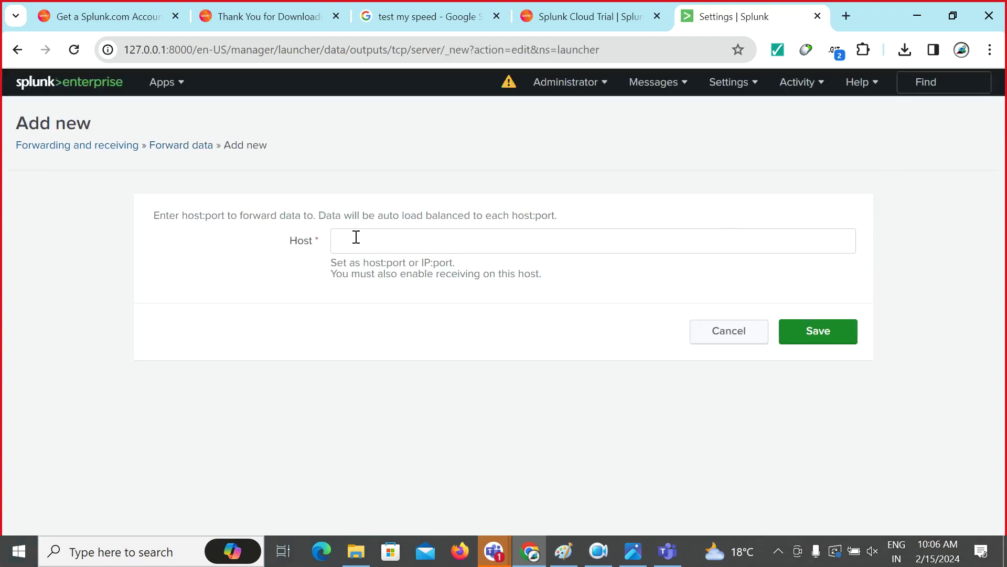
Step: Highlight the host:port format hint and the note about enabling receiving on the form
left_click_drag(330, 264, 454, 263)
left_click(393, 328)
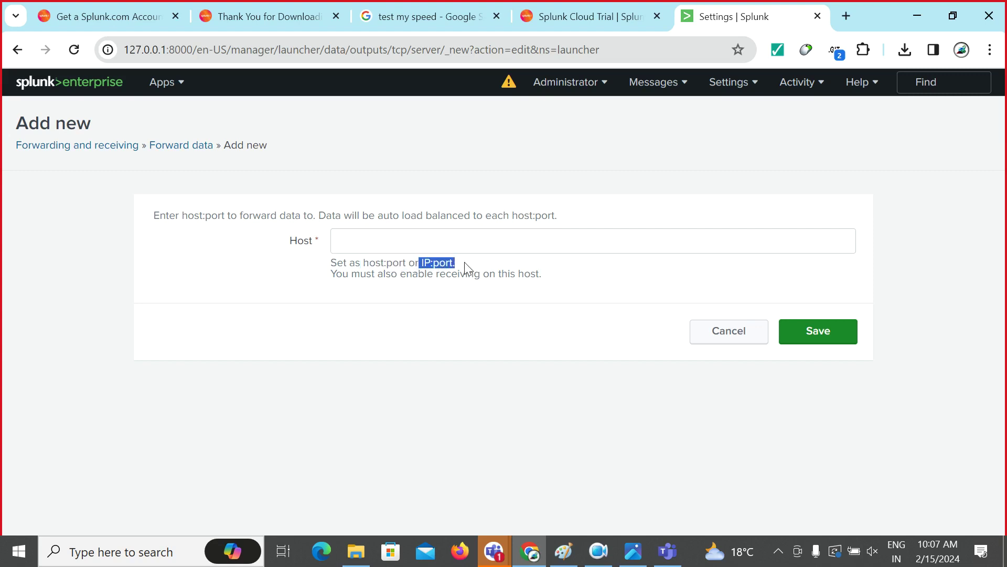
left_click(463, 314)
left_click_drag(549, 282, 331, 278)
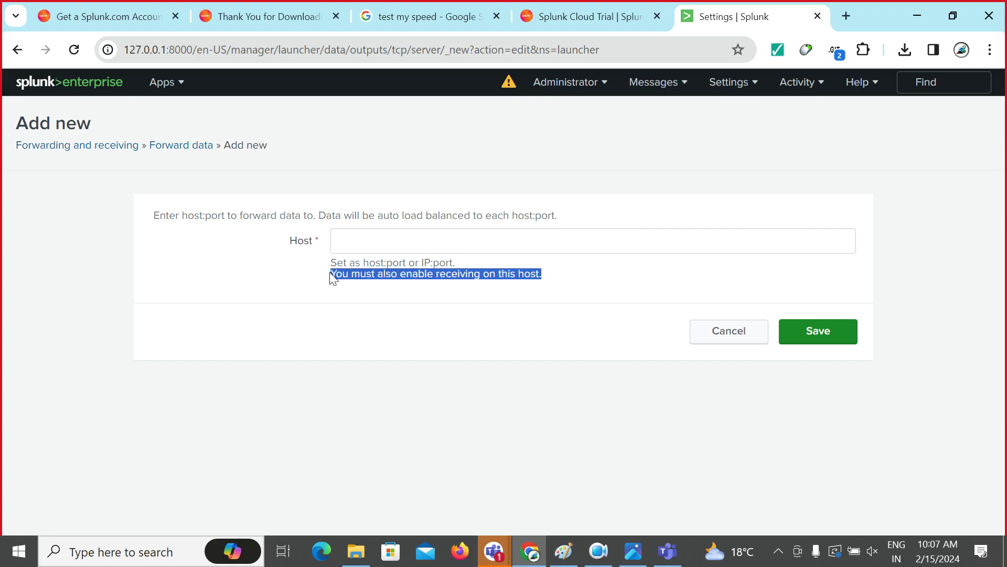
left_click(406, 301)
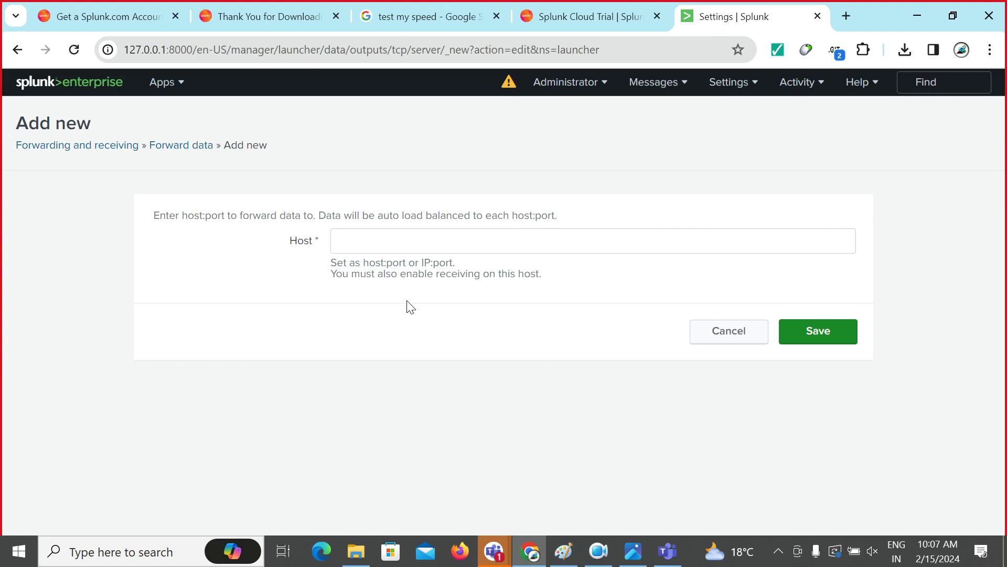
Step: Enter 'localhost:' in the Host field, then check the Teams meeting and minimize it
left_click(357, 238)
type("localhost:")
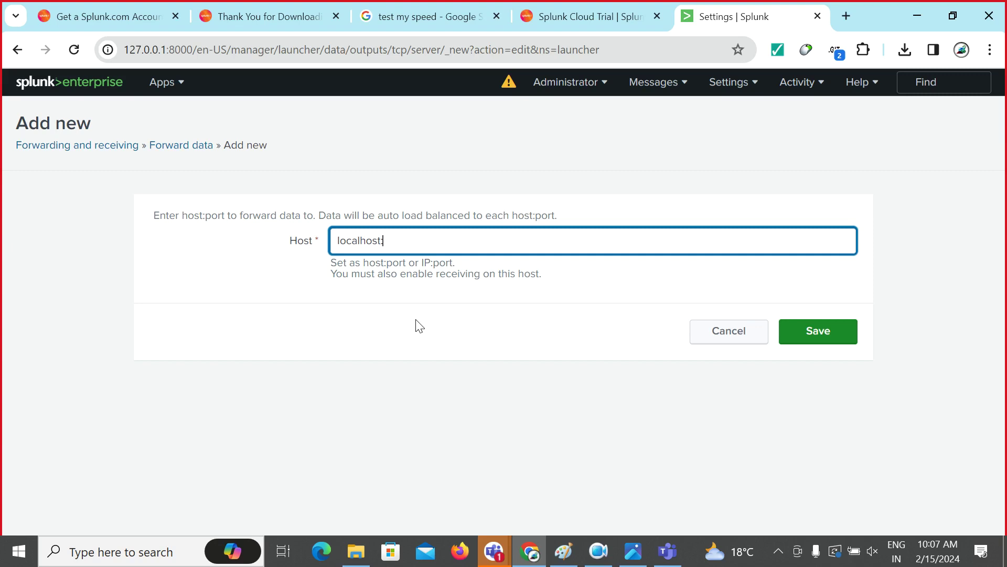
mouse_move(494, 551)
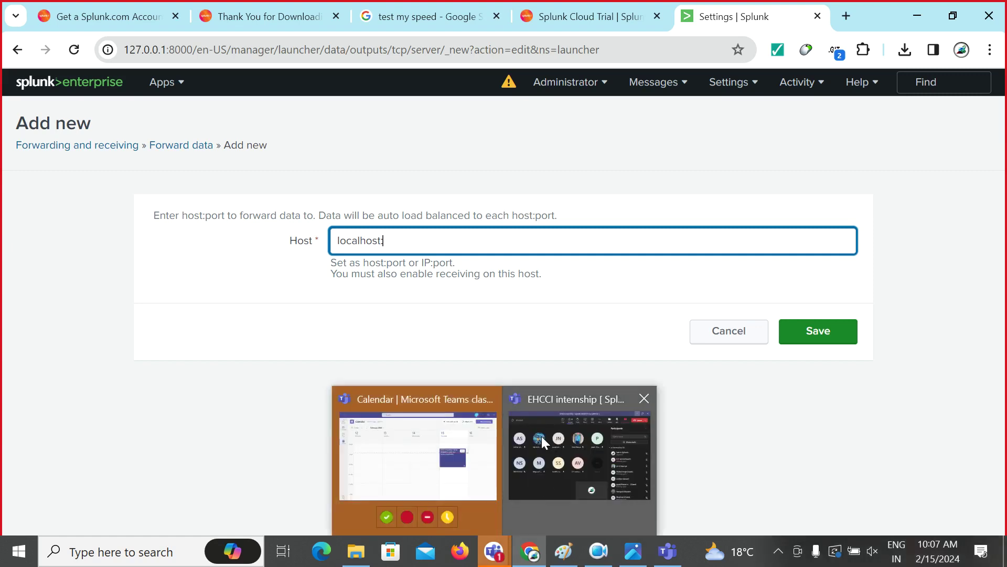
left_click(533, 426)
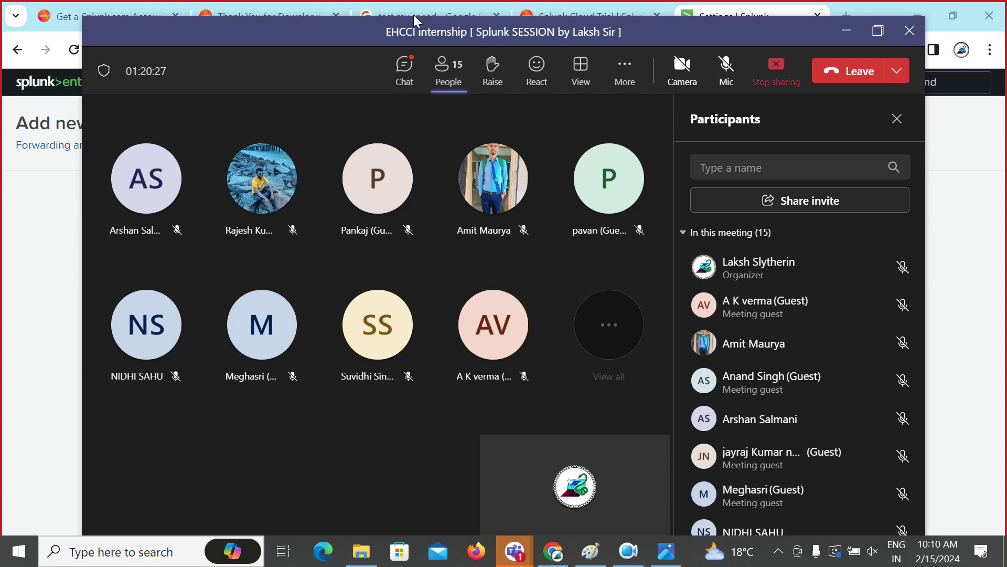
left_click(847, 36)
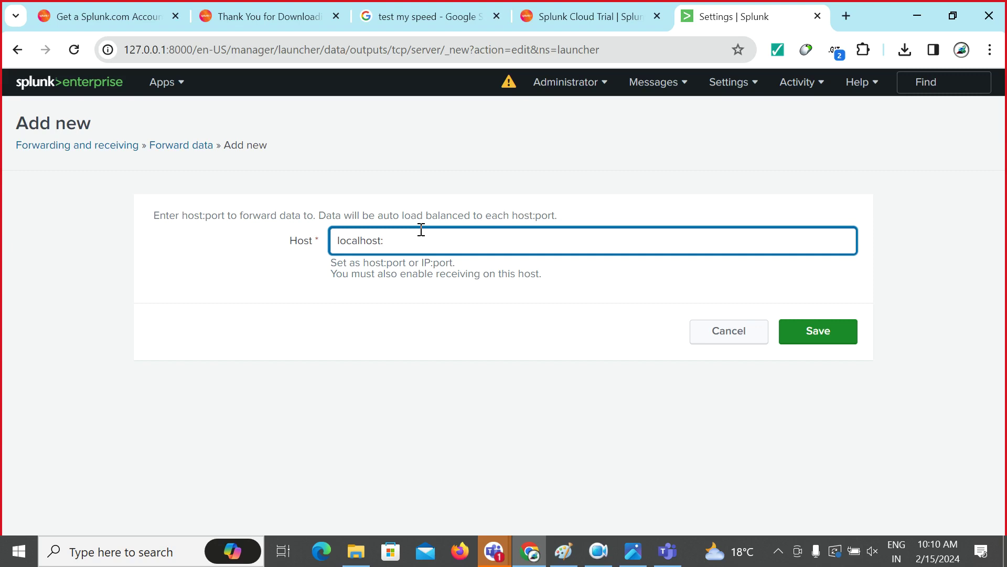
Step: Add port 9095 so the Host field reads localhost:9095
type("9095")
Step: Save the localhost:9095 forwarding host, then switch to the Teams meeting with Alt+Tab
left_click(818, 336)
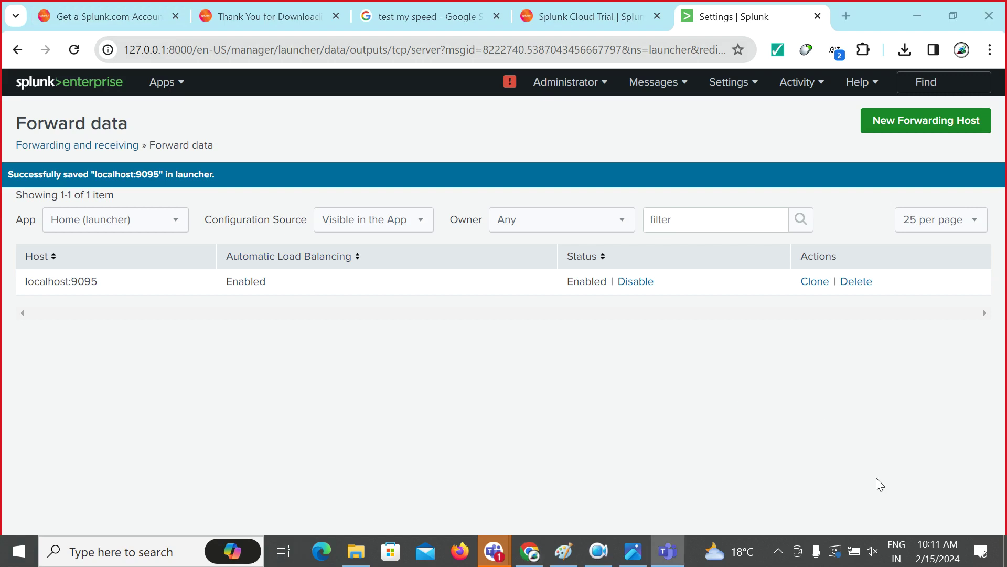
key("alt+Tab")
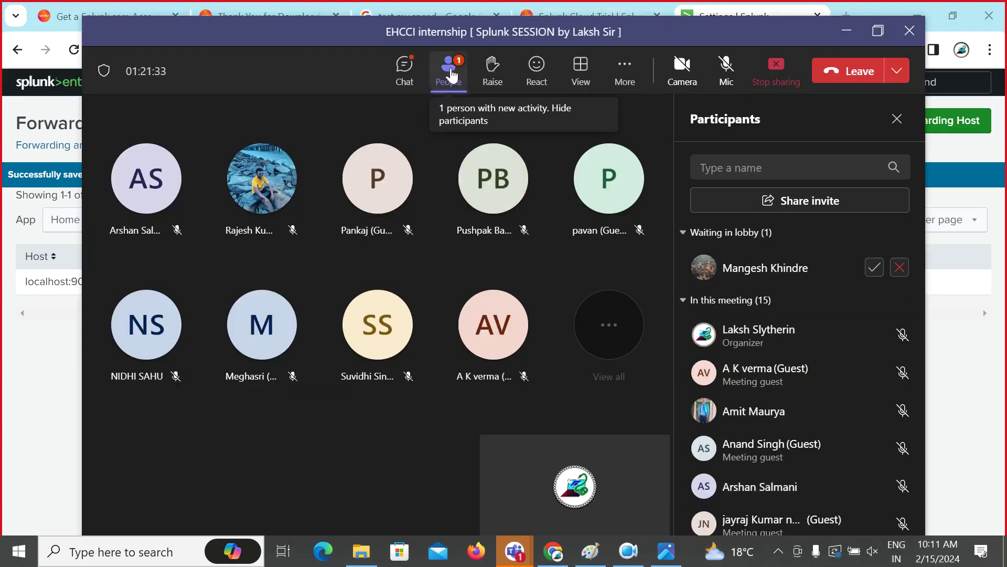
Step: Toggle the meeting's participants pane off, on and off, then minimize the meeting
left_click(450, 68)
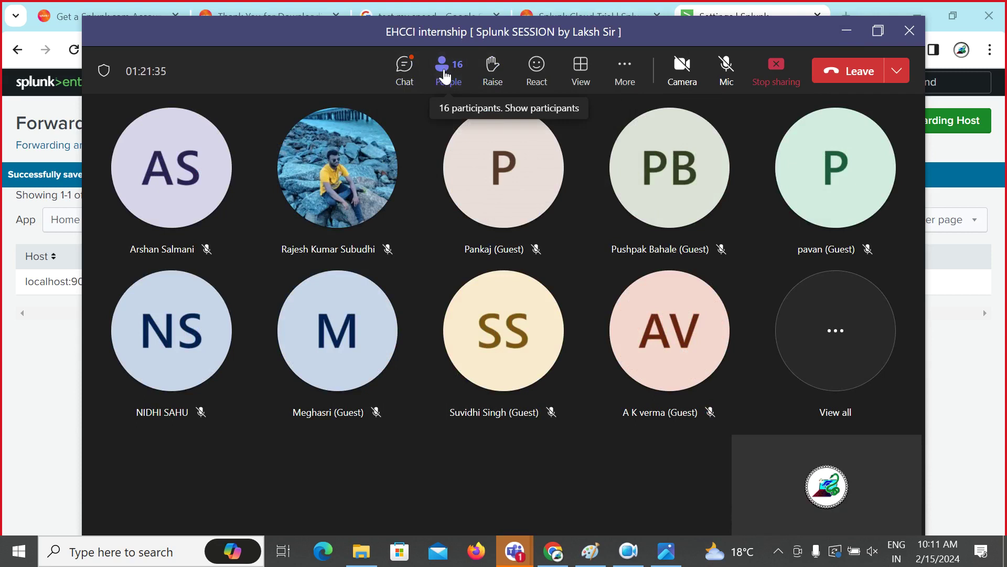
left_click(447, 73)
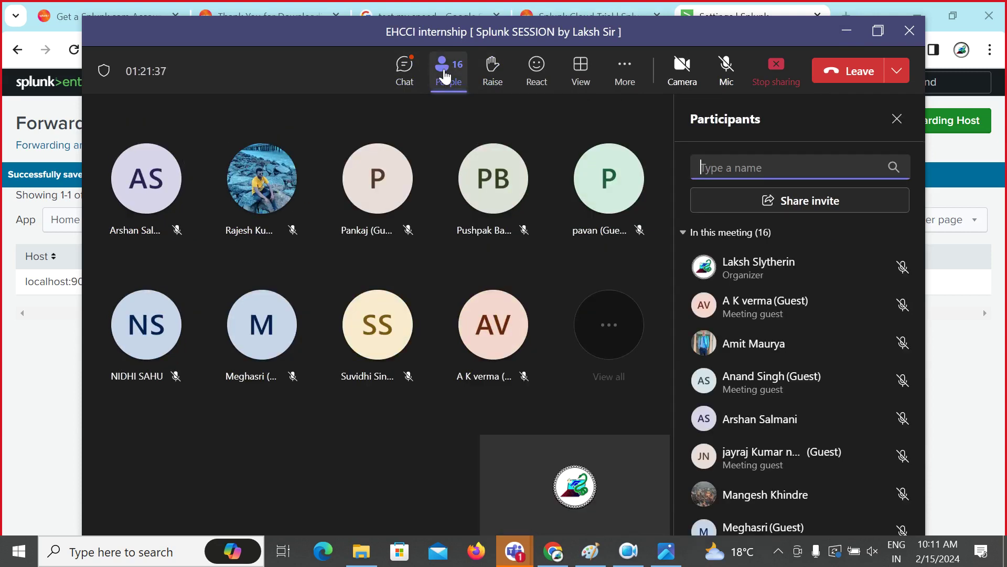
left_click(445, 75)
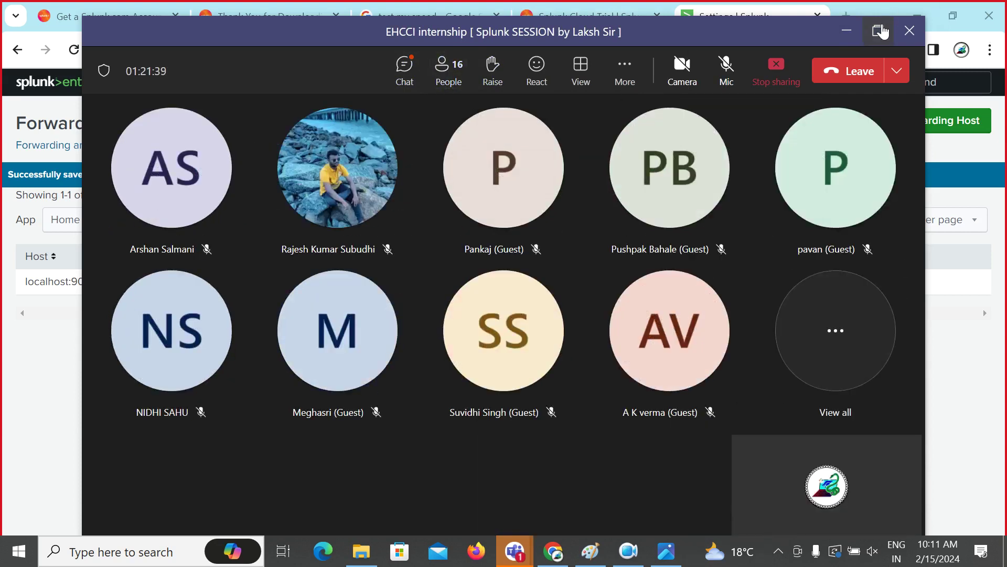
left_click(847, 30)
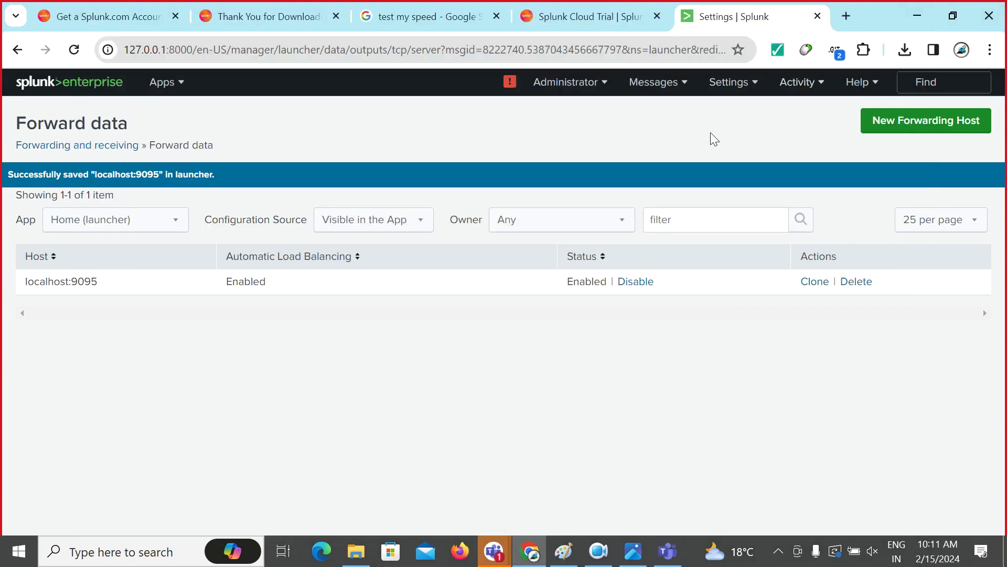
Step: Recheck localhost:9095 in the Forward data list via Splunk home and Settings, then go back
left_click(169, 90)
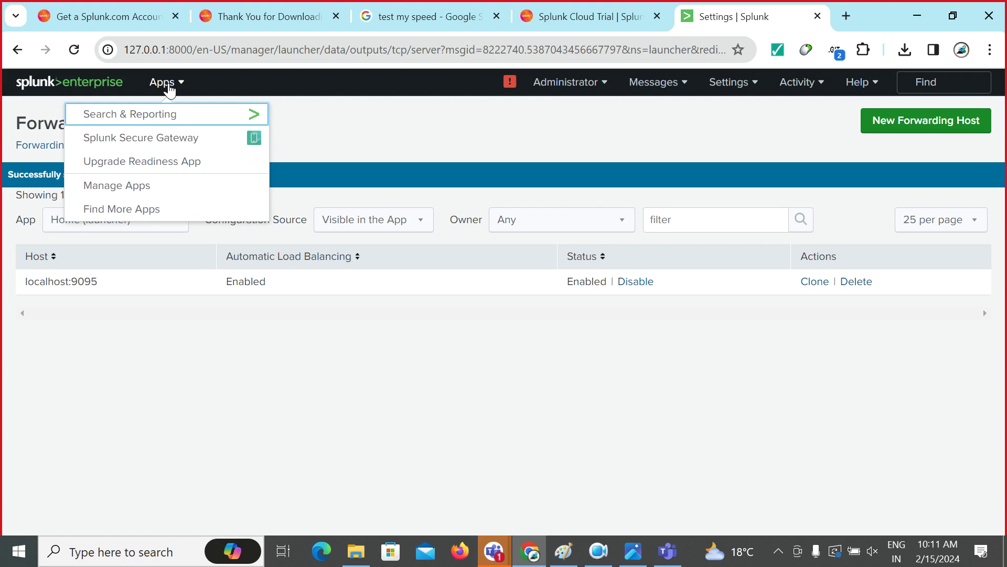
left_click(89, 91)
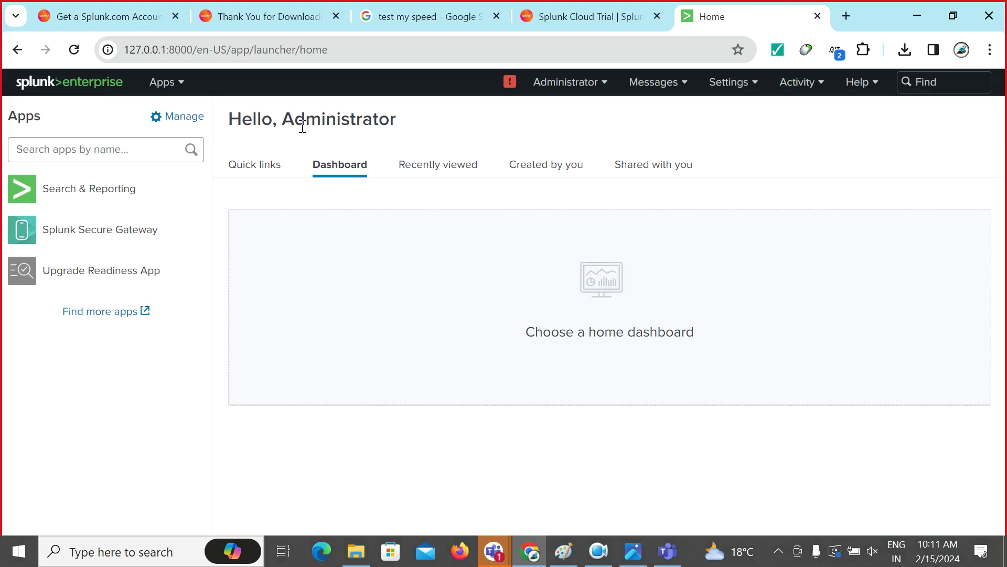
left_click(736, 92)
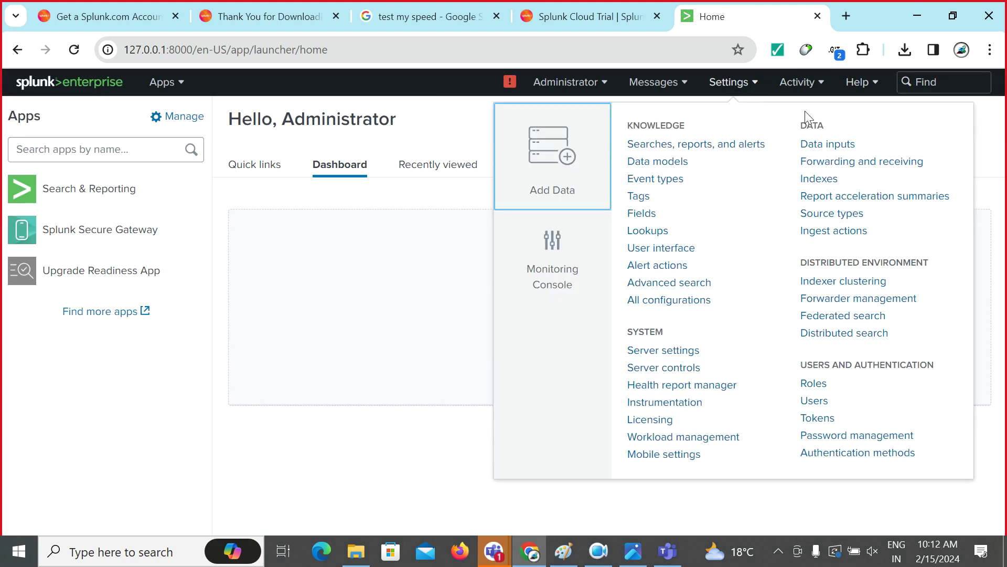
left_click(815, 165)
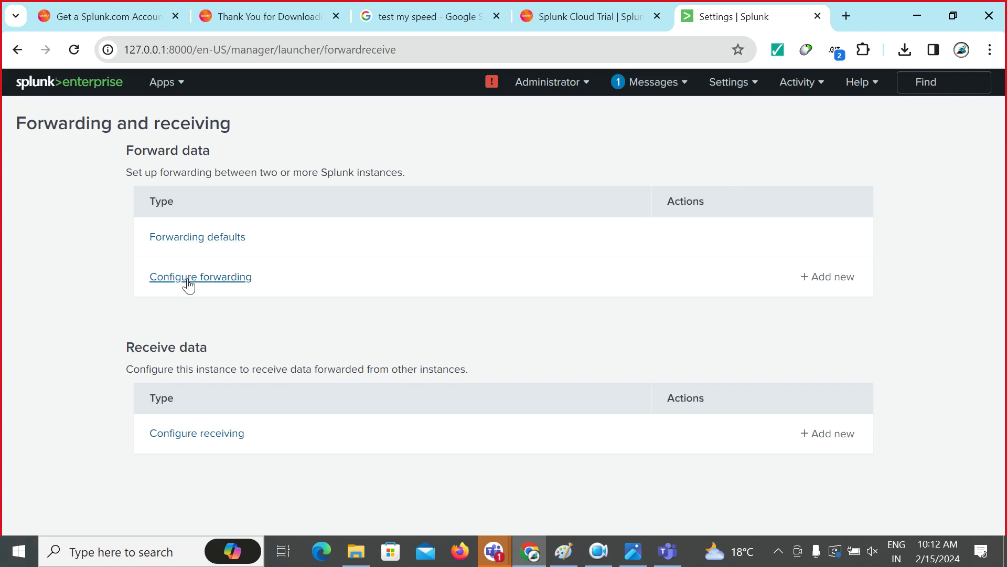
left_click(205, 284)
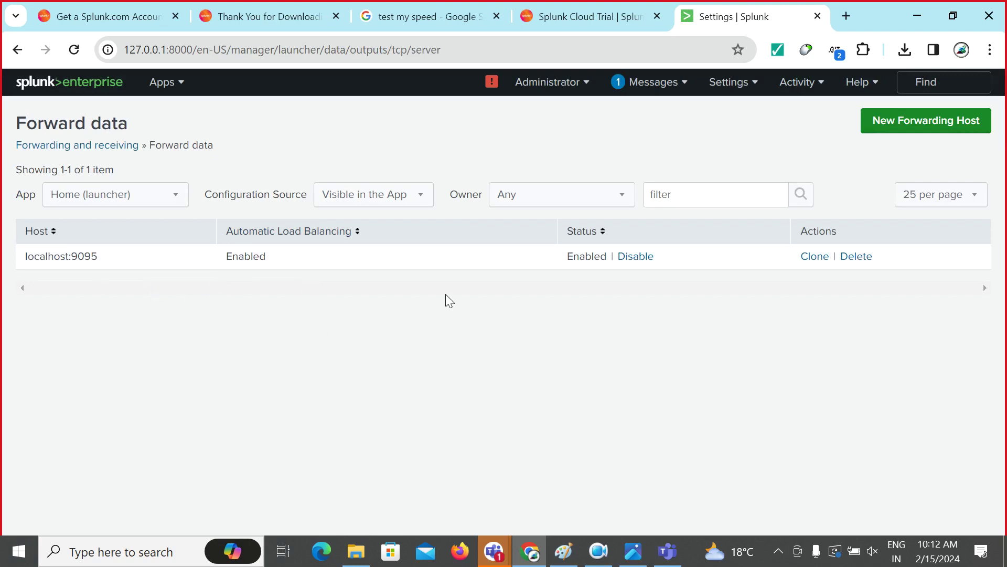
left_click(17, 50)
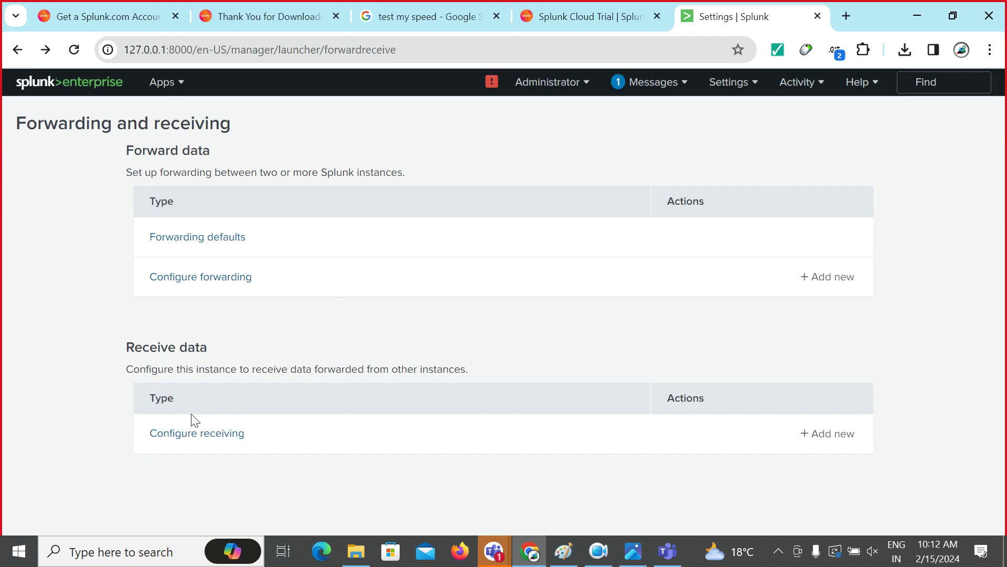
Step: Add a new receiving port listening on 9095 and return to the receiving ports list
left_click(171, 439)
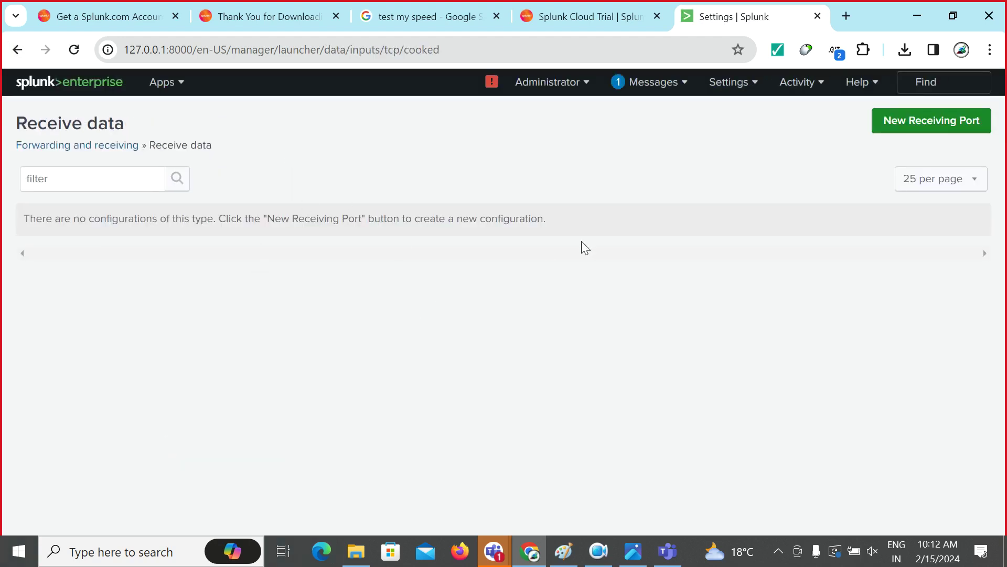
left_click(916, 121)
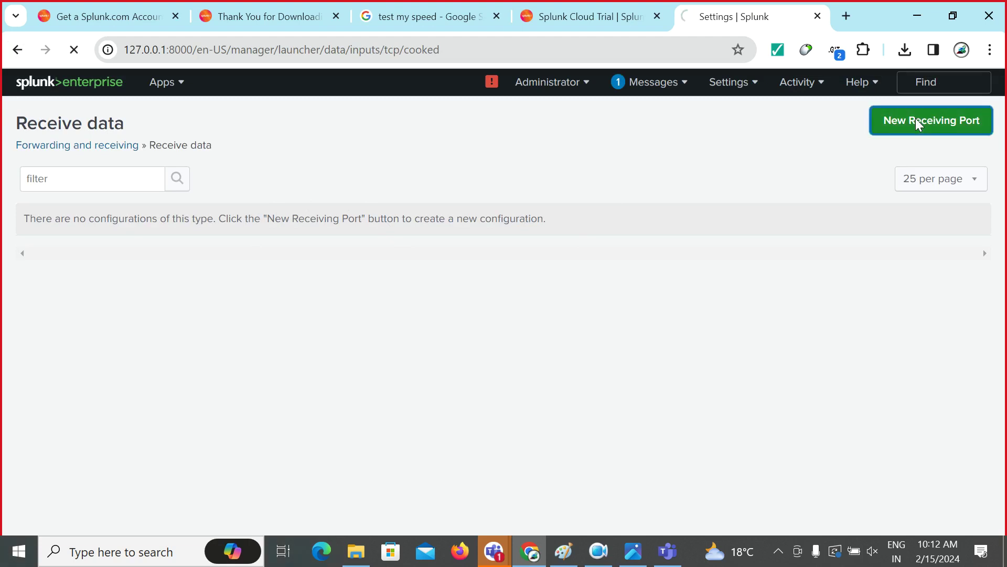
left_click(360, 269)
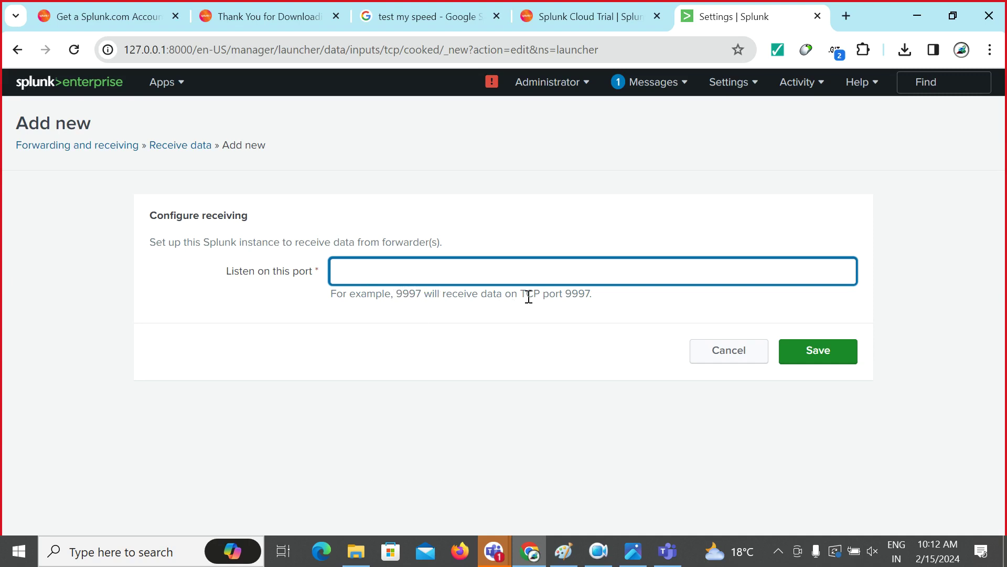
type("9095")
left_click(820, 357)
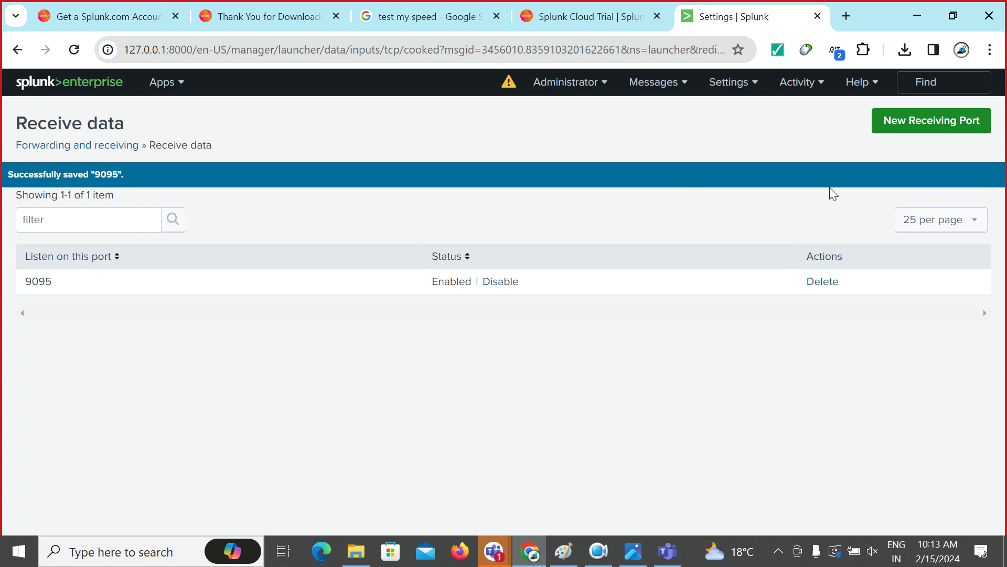
left_click(17, 52)
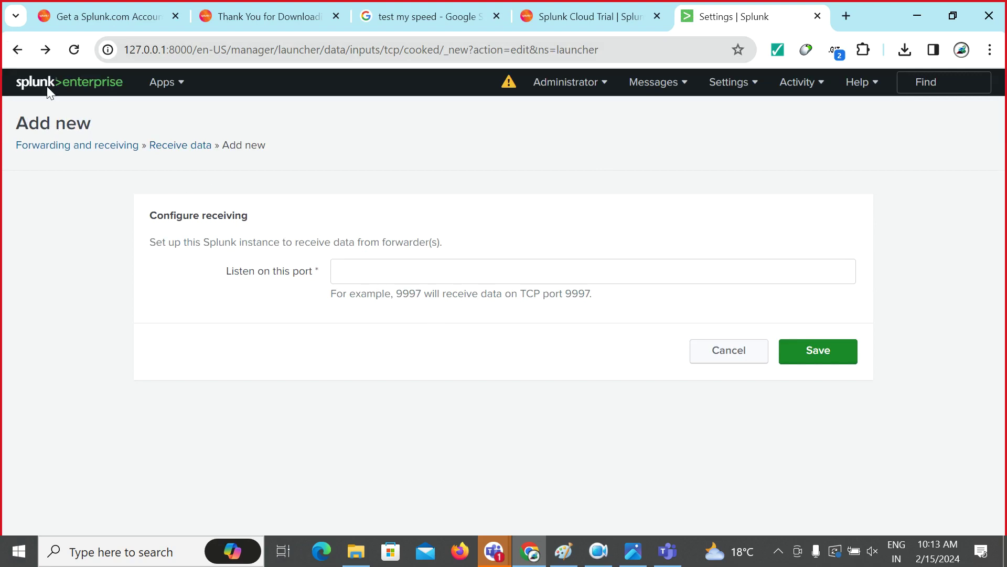
left_click(20, 49)
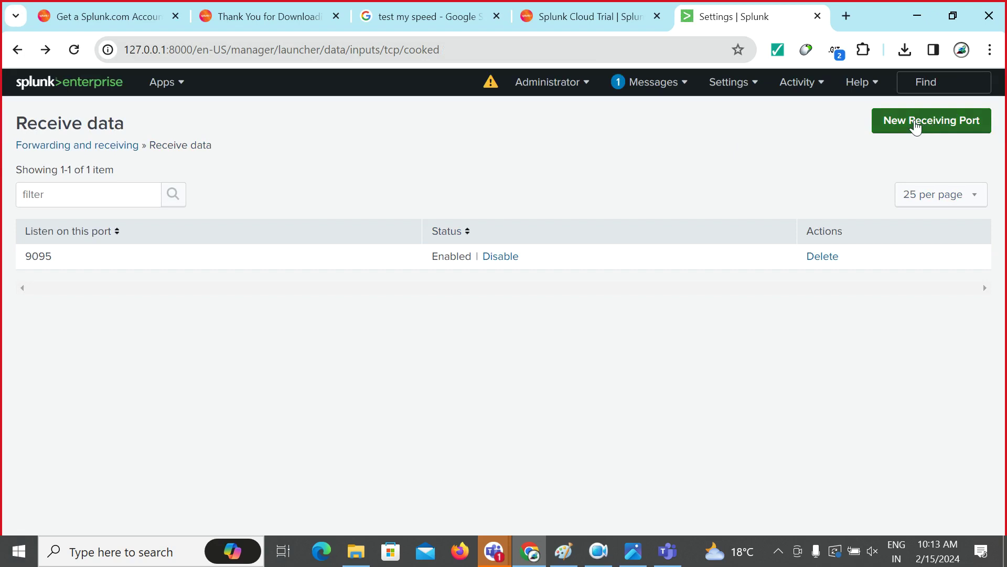
left_click(17, 50)
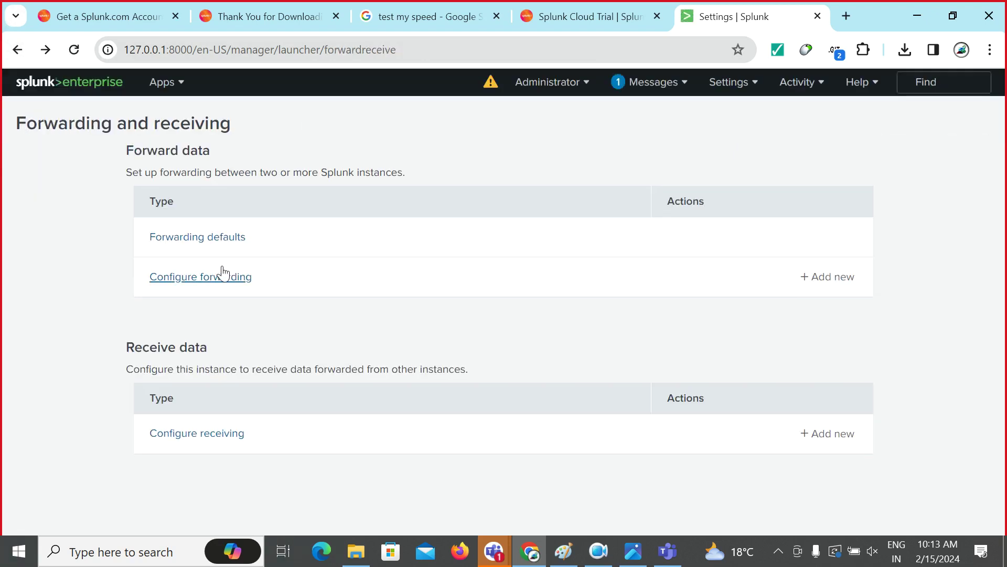
left_click(200, 278)
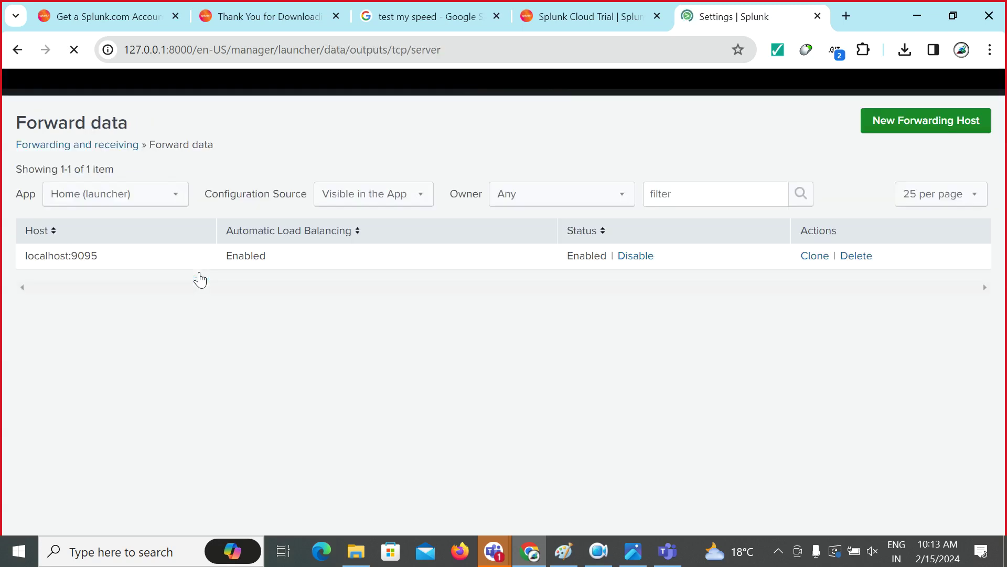
left_click(909, 131)
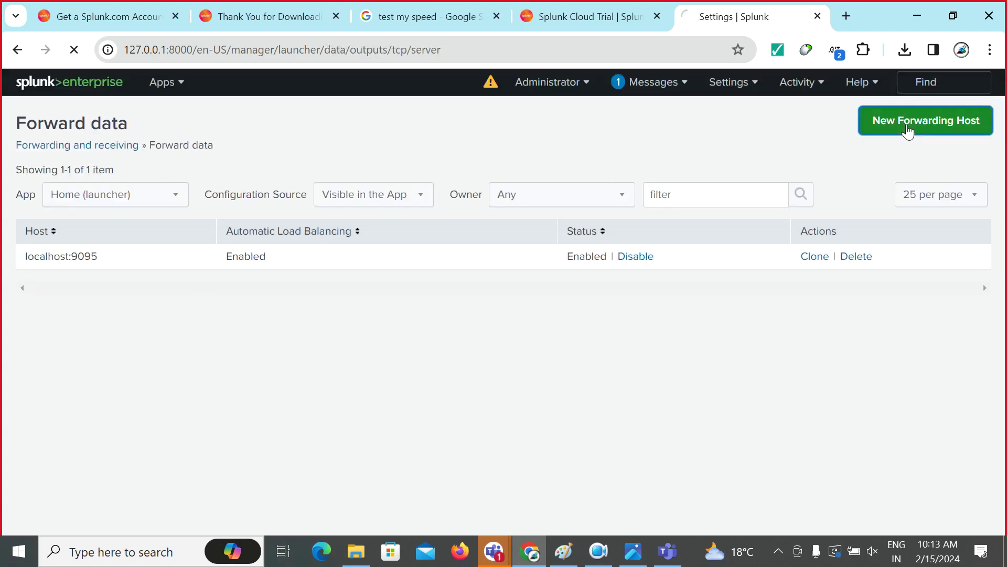
left_click(363, 237)
type("localhost")
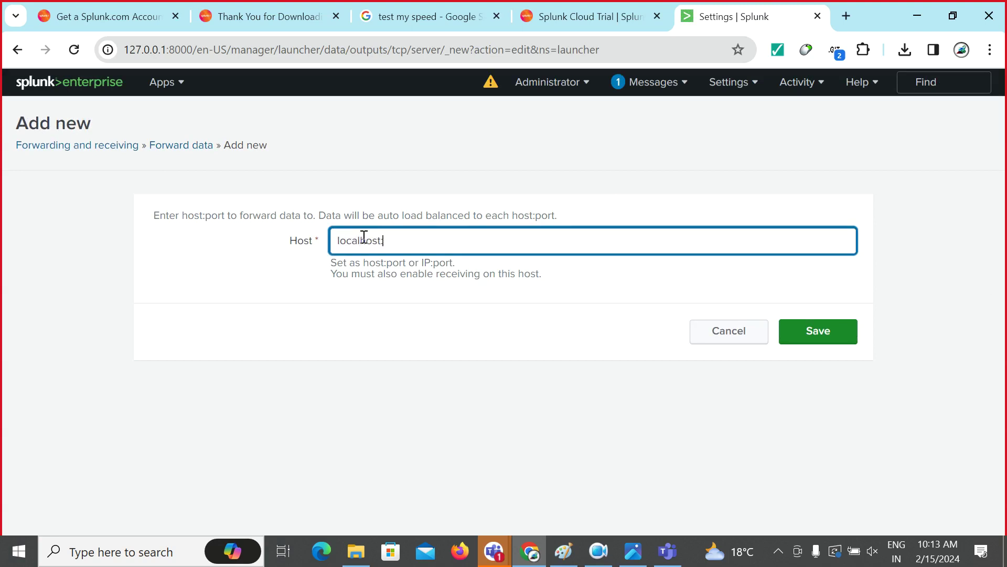
type(":9095")
left_click(813, 337)
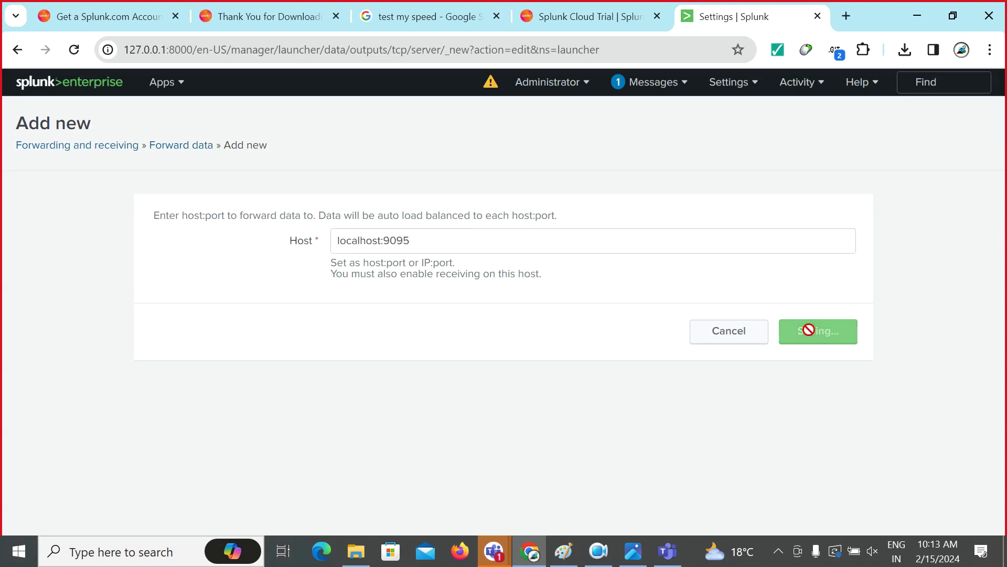
left_click_drag(18, 190, 492, 194)
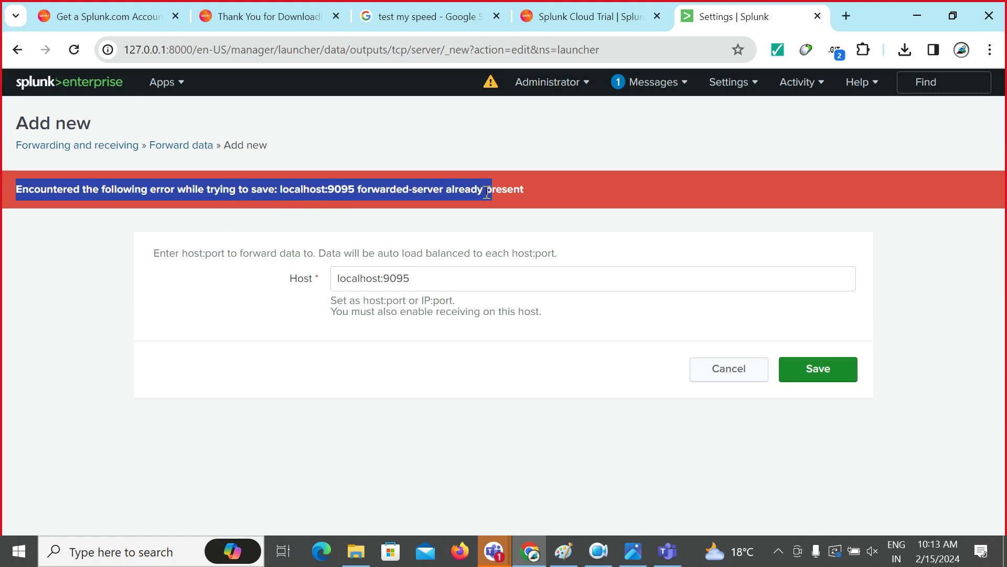
left_click(125, 354)
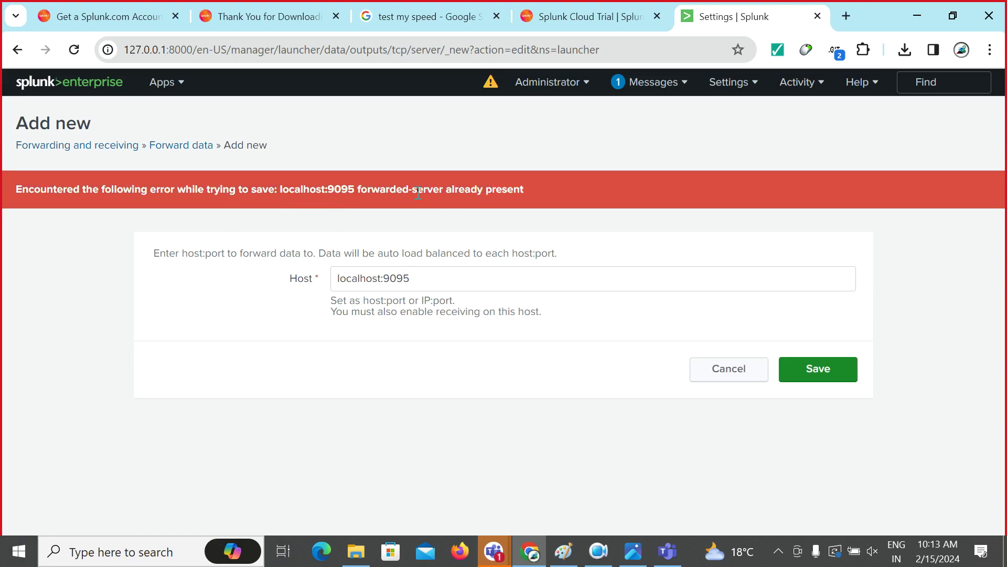
left_click_drag(417, 279, 382, 280)
left_click(293, 401)
Step: Check forwarding to localhost:9095 and receiving port 9095, then view the home page system warnings
left_click(18, 51)
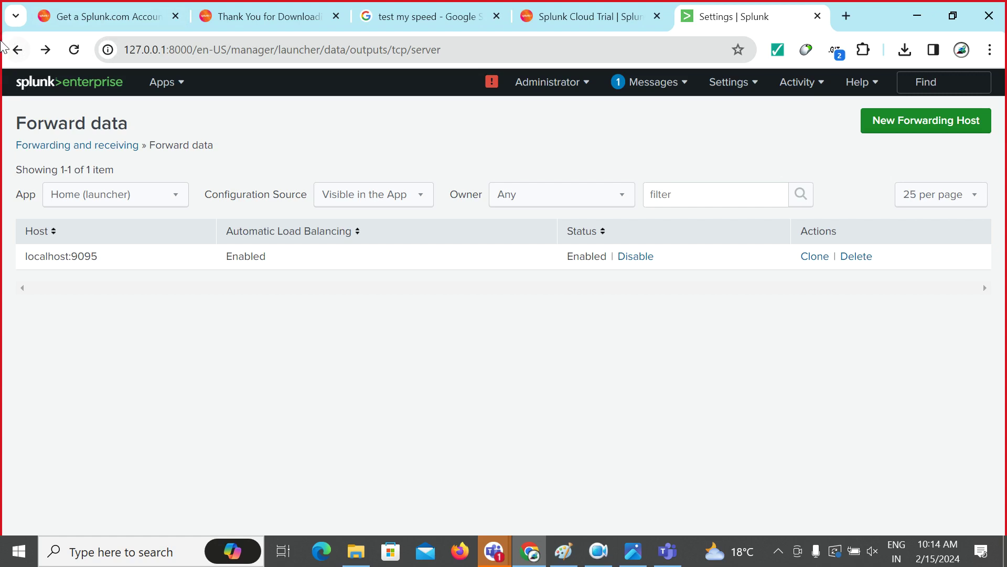
left_click(18, 49)
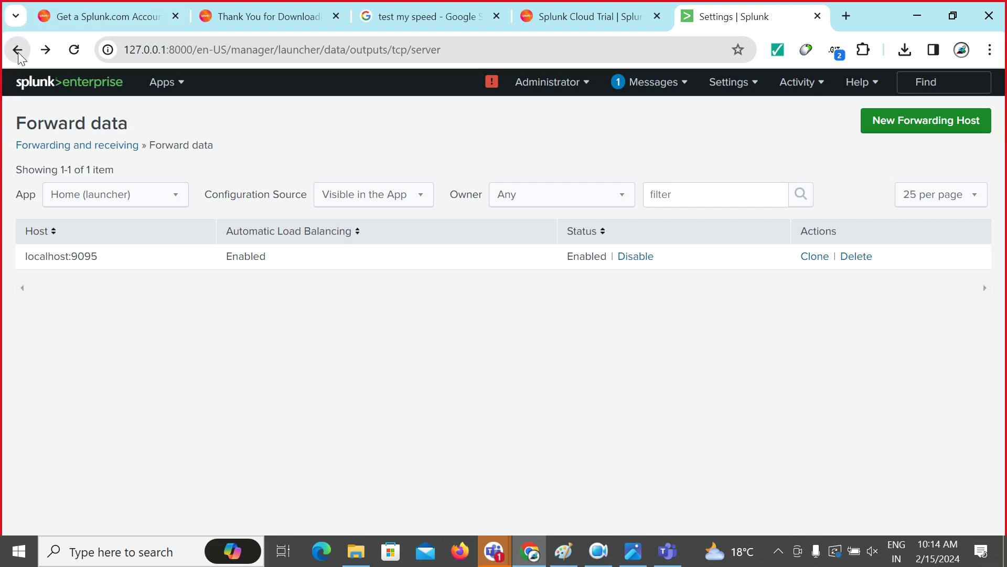
left_click(197, 437)
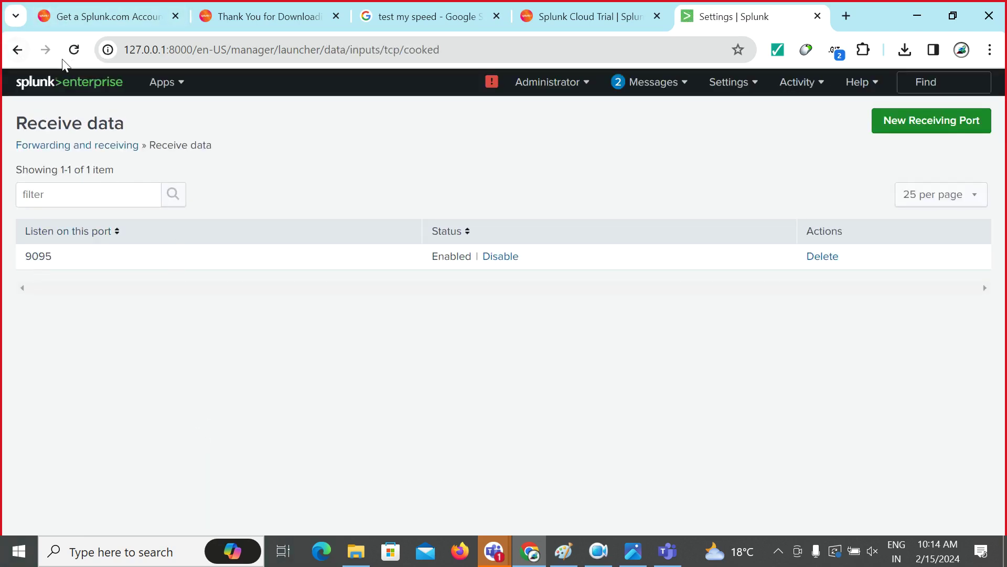
left_click(87, 87)
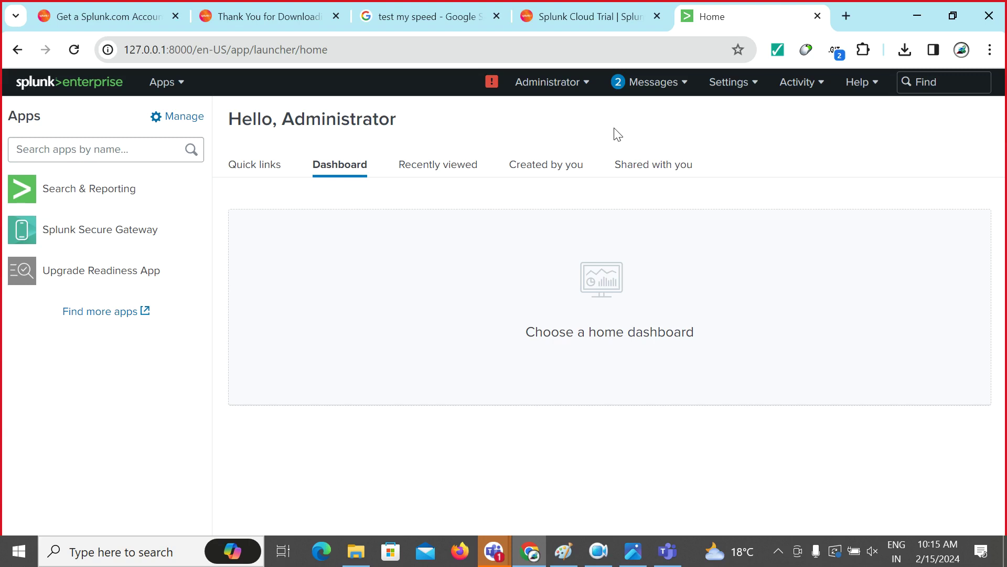
left_click(663, 88)
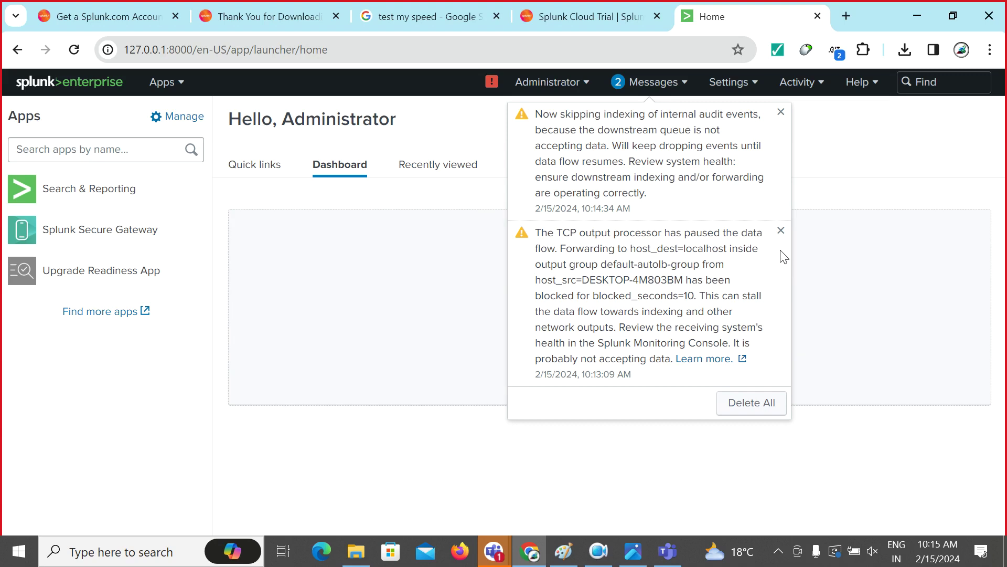
left_click(402, 201)
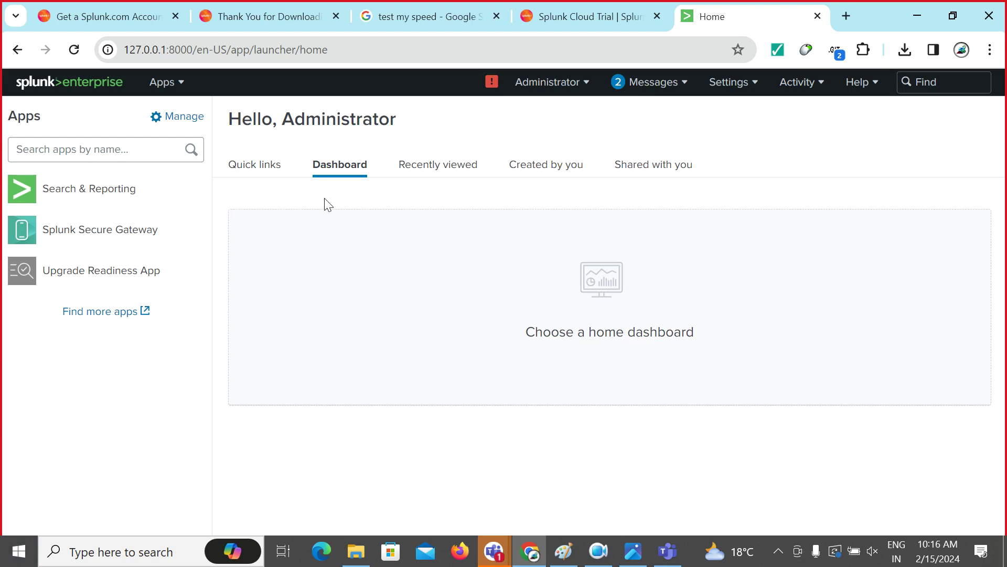
Step: Open Search & Reporting, skip the welcome tour and dark mode intro, and expand Search History
left_click(68, 197)
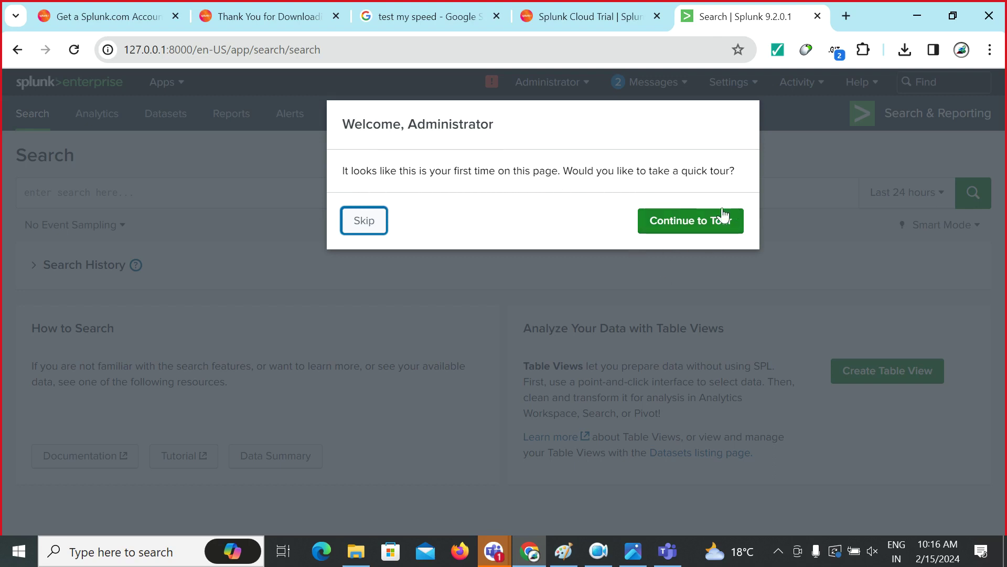
left_click(362, 225)
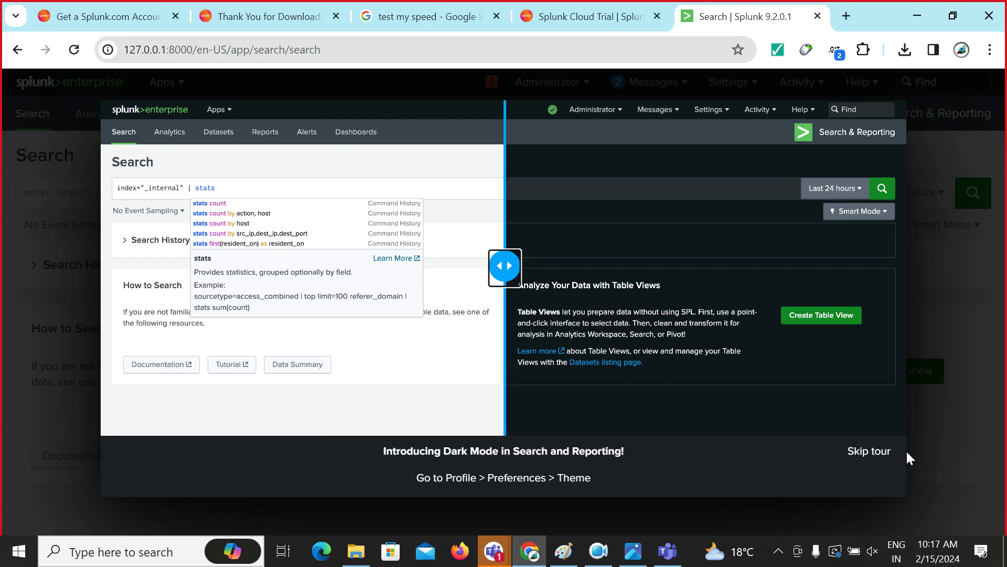
left_click(866, 453)
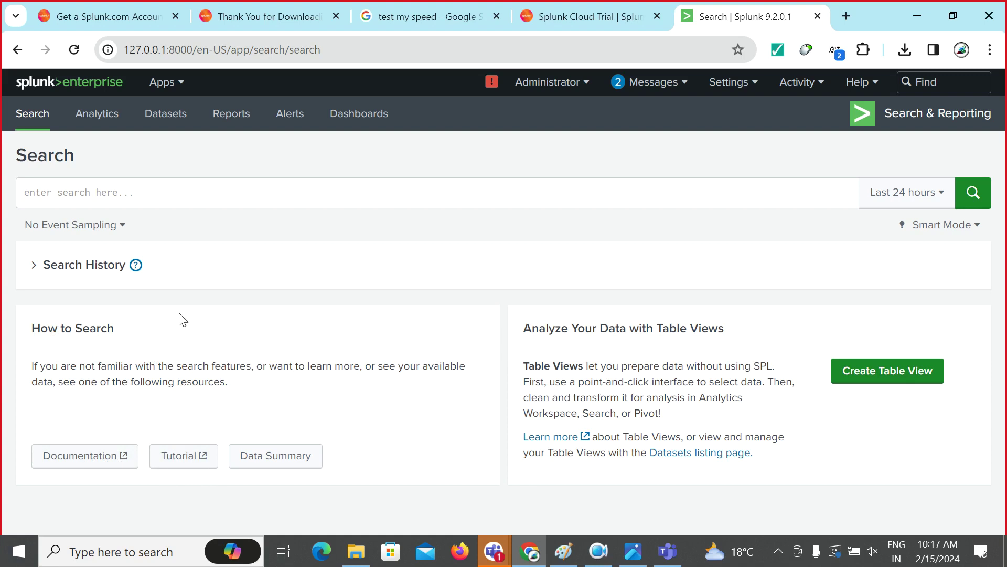
left_click(34, 270)
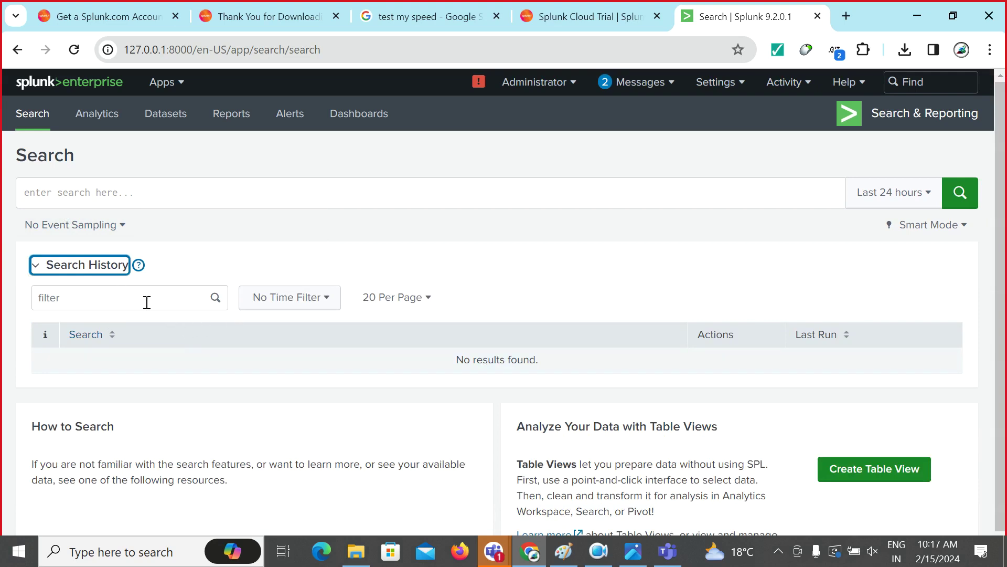
Step: Enter the query index="cbd_logs" using autocomplete and run the search
left_click(62, 193)
type("index=\"")
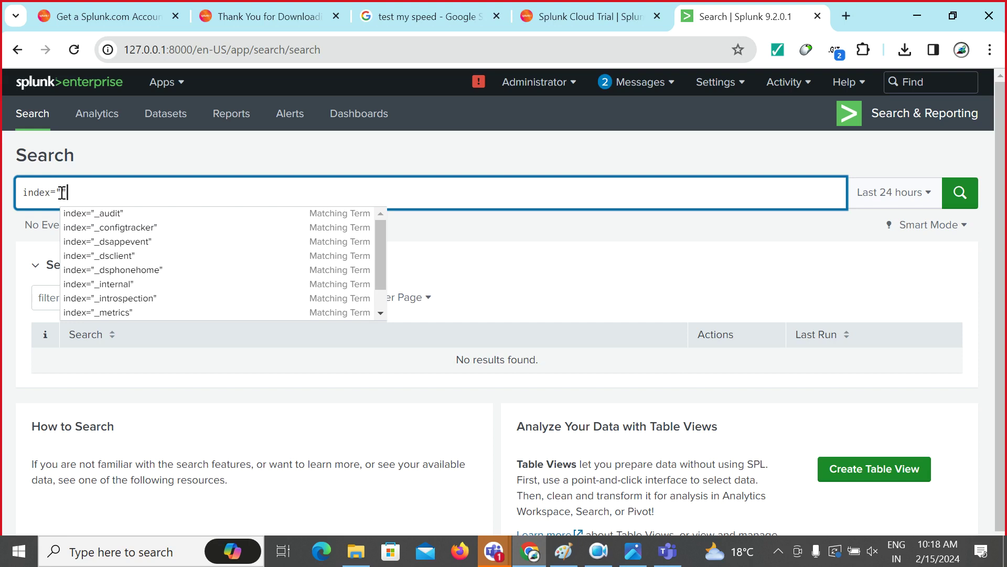
key("Escape")
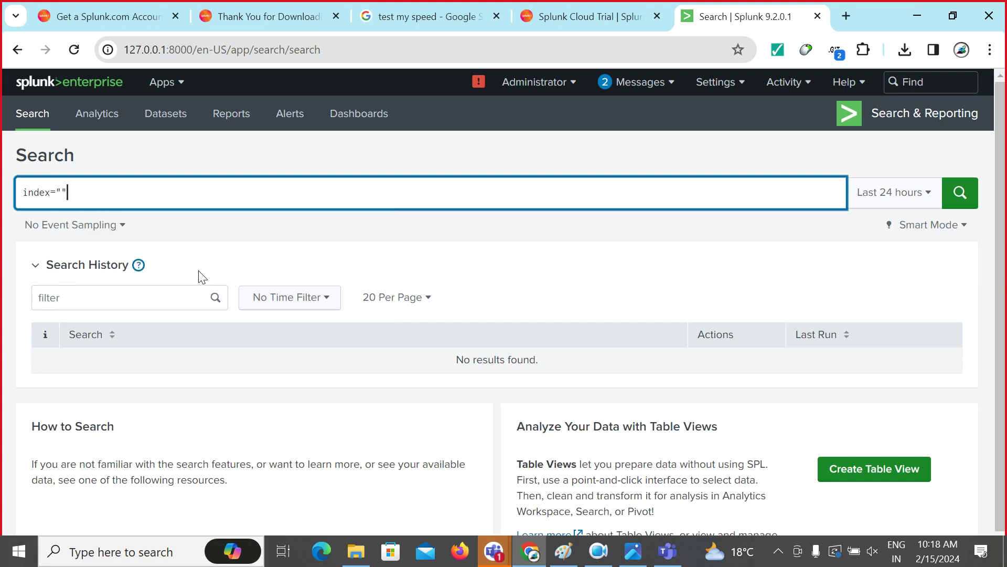
key("BackSpace")
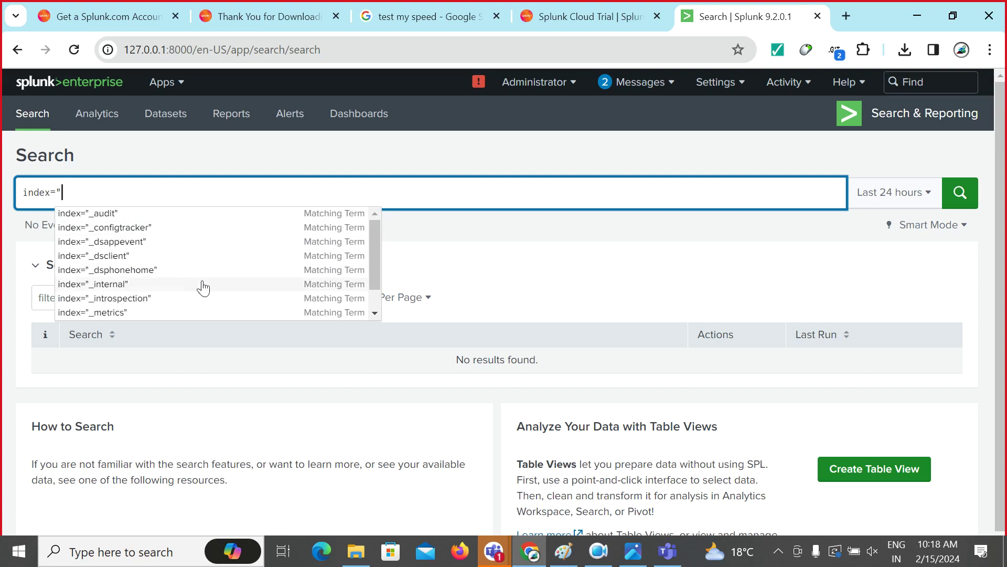
scroll(229, 293, "down", 1)
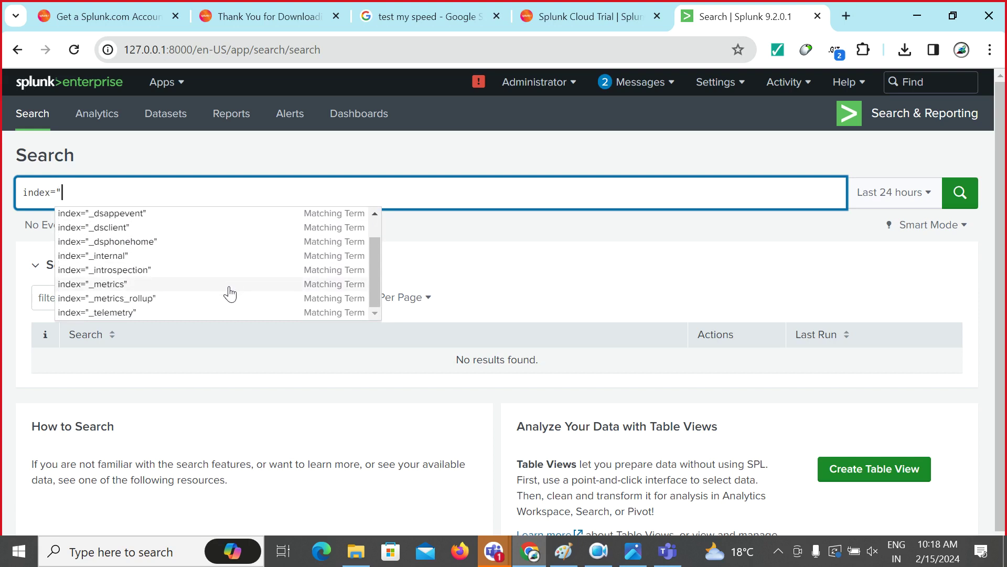
scroll(228, 292, "up", 1)
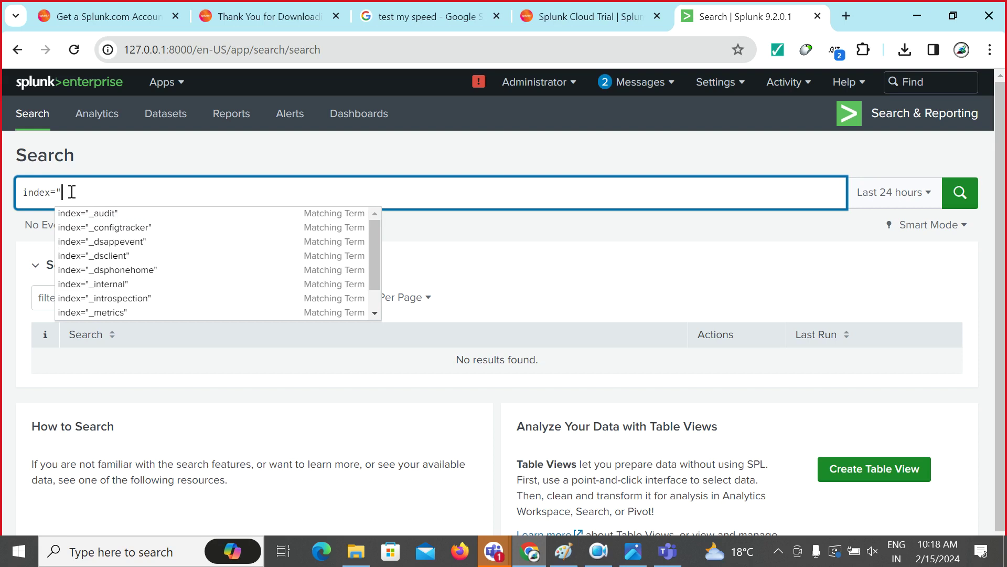
type("cbd")
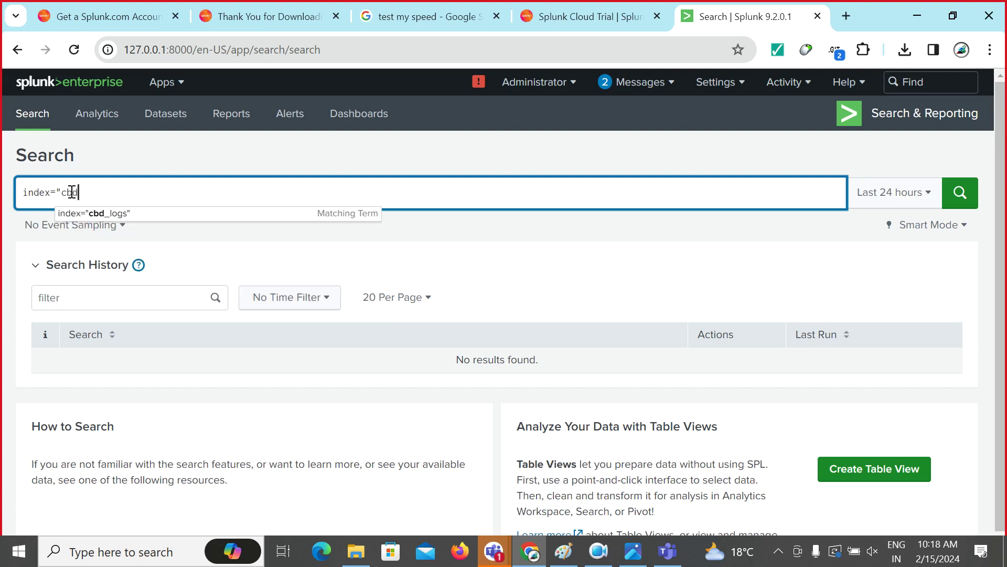
left_click(93, 212)
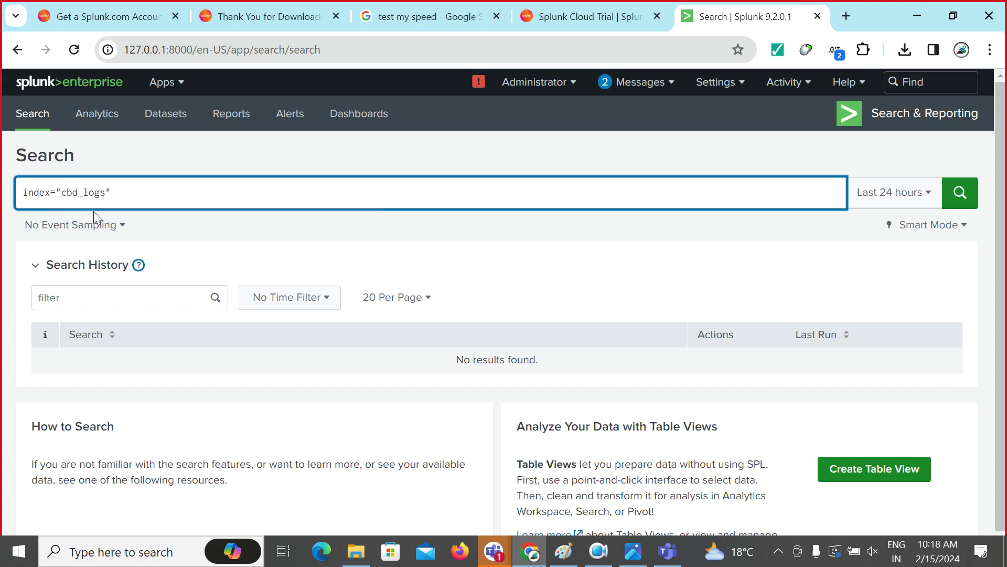
left_click(962, 204)
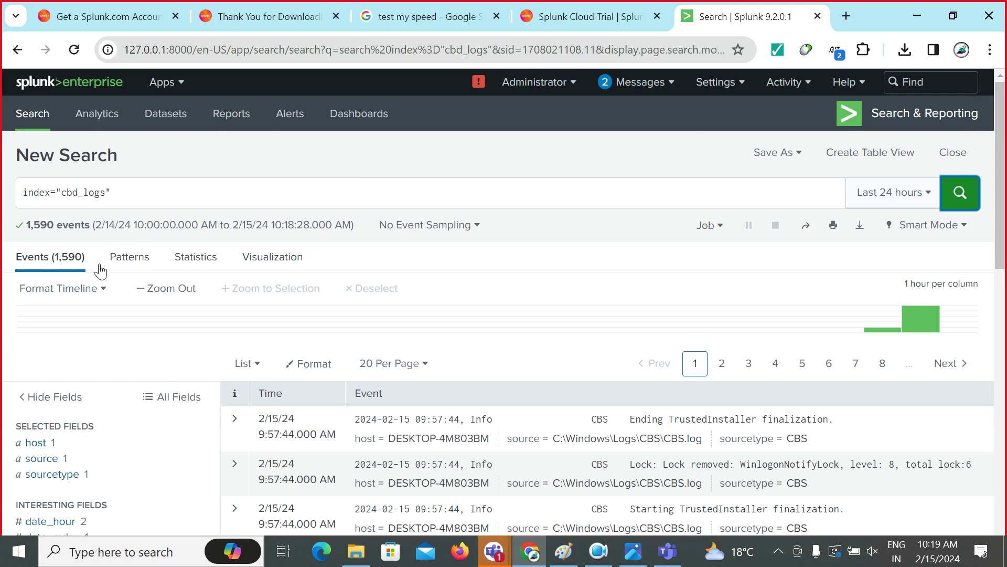
Step: Browse the 11 recurring event patterns in the cbd_logs results, then switch to Statistics
left_click(128, 269)
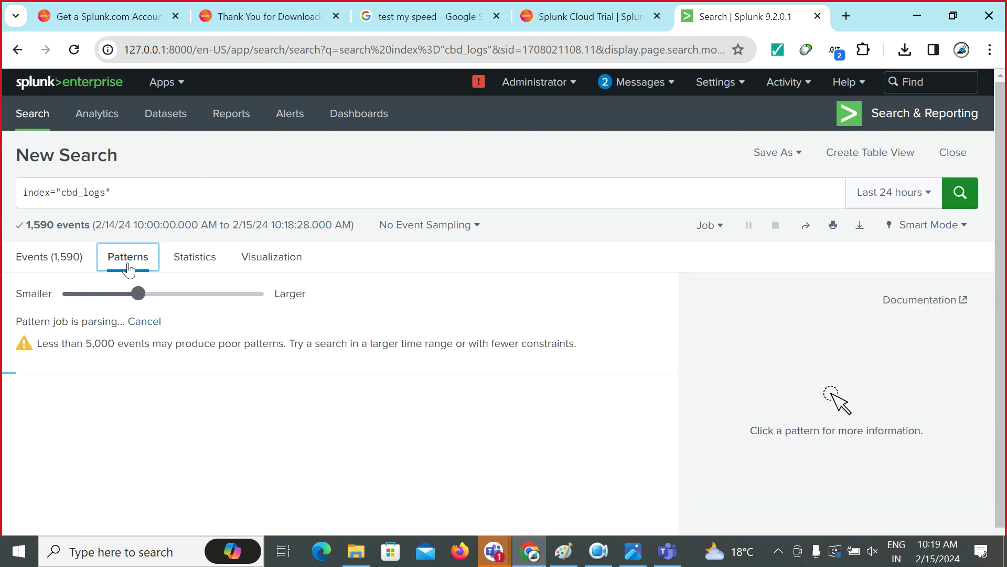
scroll(141, 343, "down", 1)
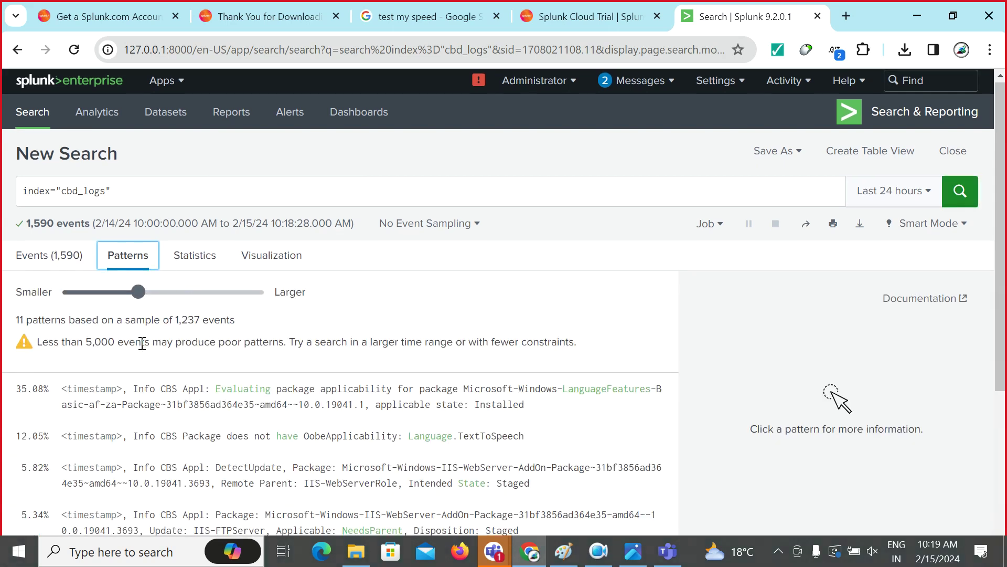
scroll(142, 344, "down", 1)
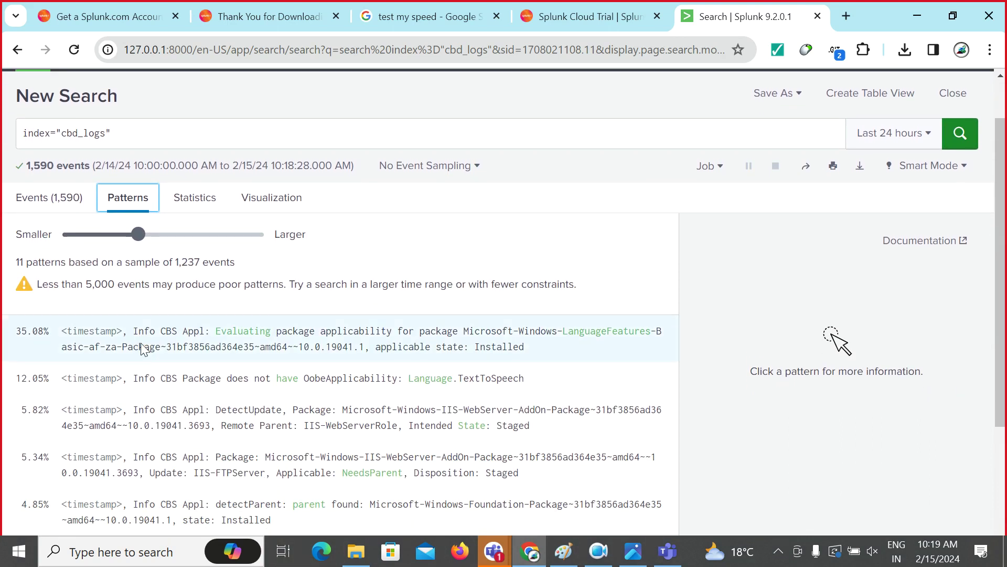
scroll(141, 346, "up", 2)
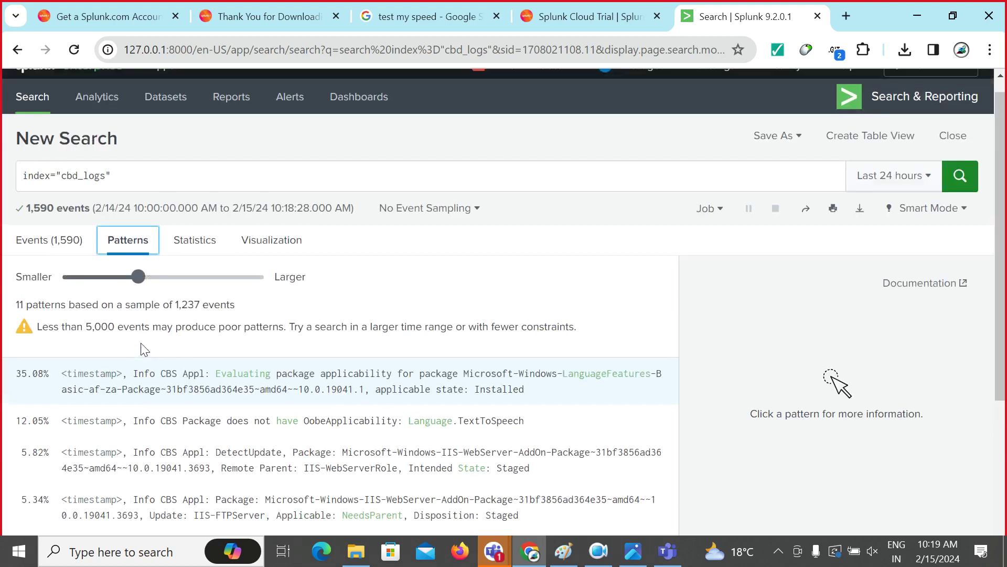
left_click(194, 265)
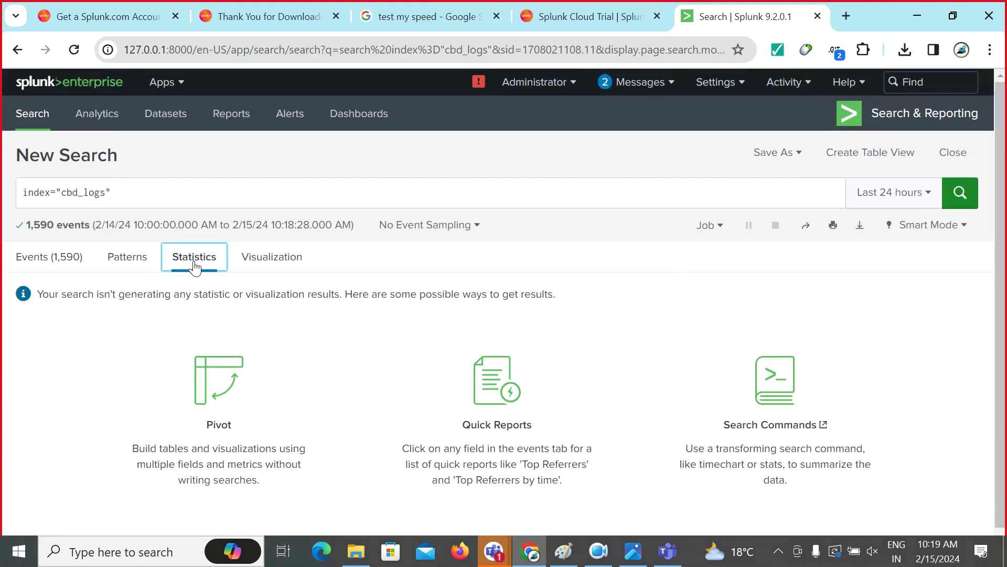
Step: Check the empty Visualization view of the cbd_logs results, then return to the event list
scroll(313, 407, "down", 1)
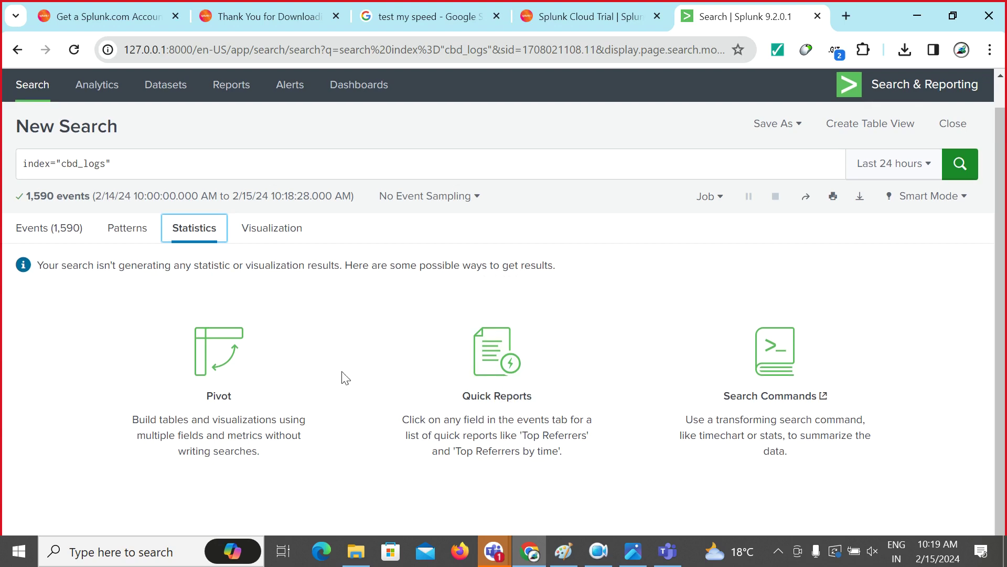
left_click(257, 231)
left_click(257, 231)
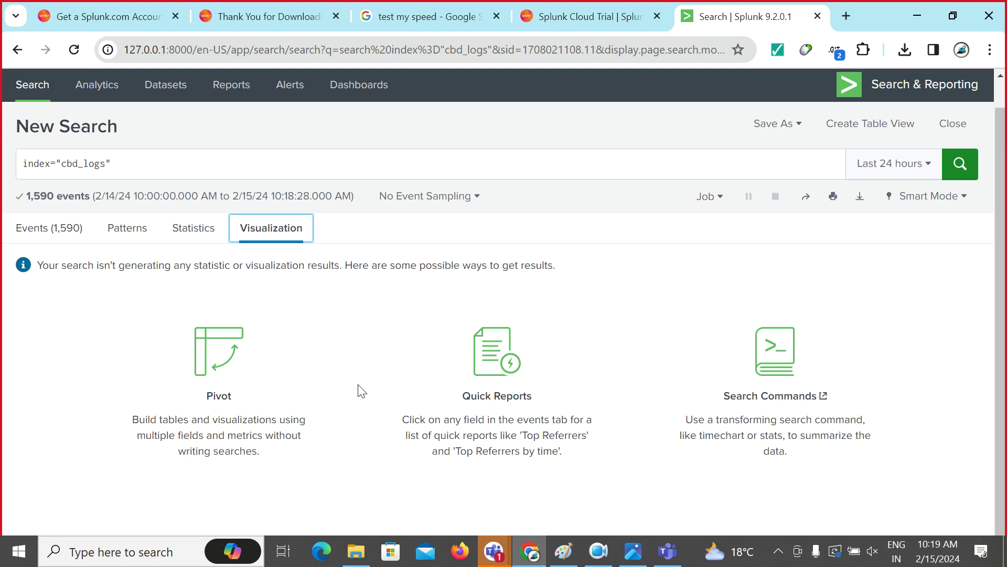
left_click(50, 230)
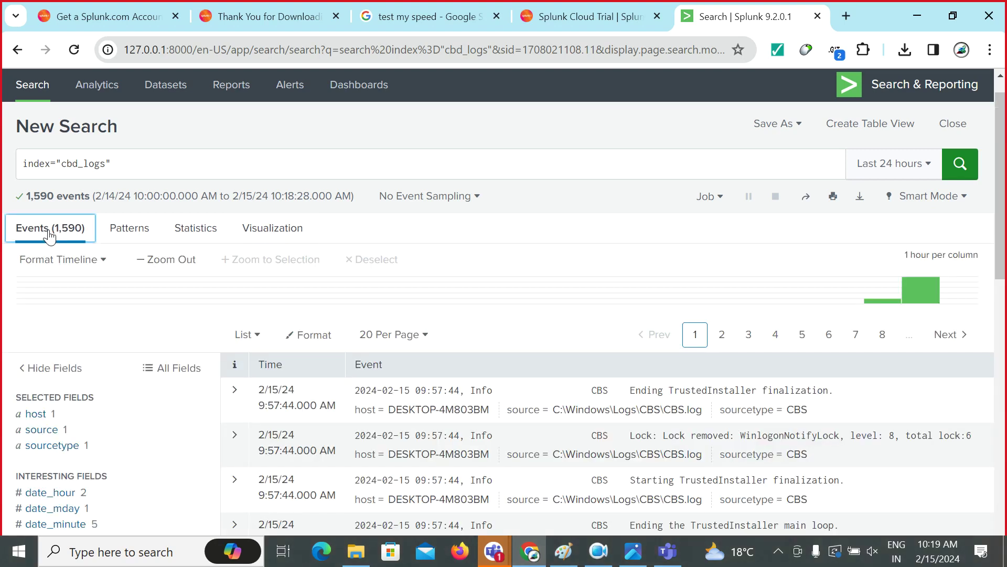
Step: Keep No Event Sampling and scroll through the 1,590 CBS.log events
left_click(472, 201)
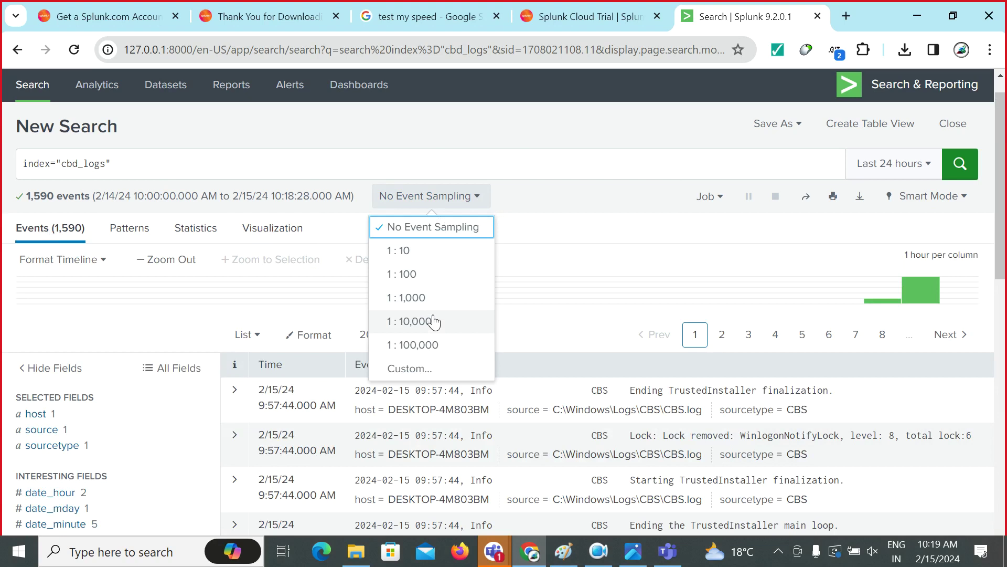
scroll(434, 319, "down", 2)
scroll(434, 320, "up", 1)
left_click(531, 177)
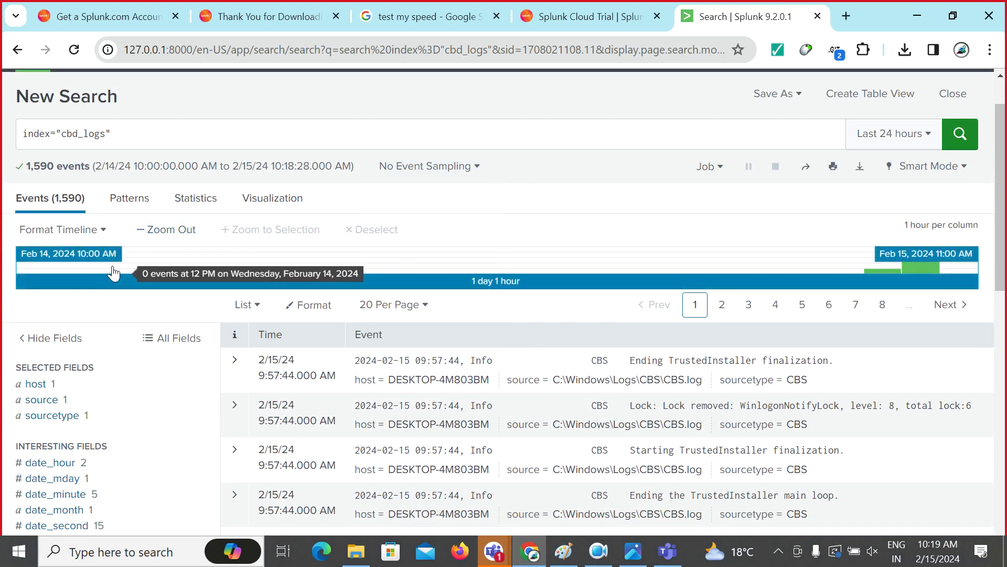
scroll(159, 313, "down", 1)
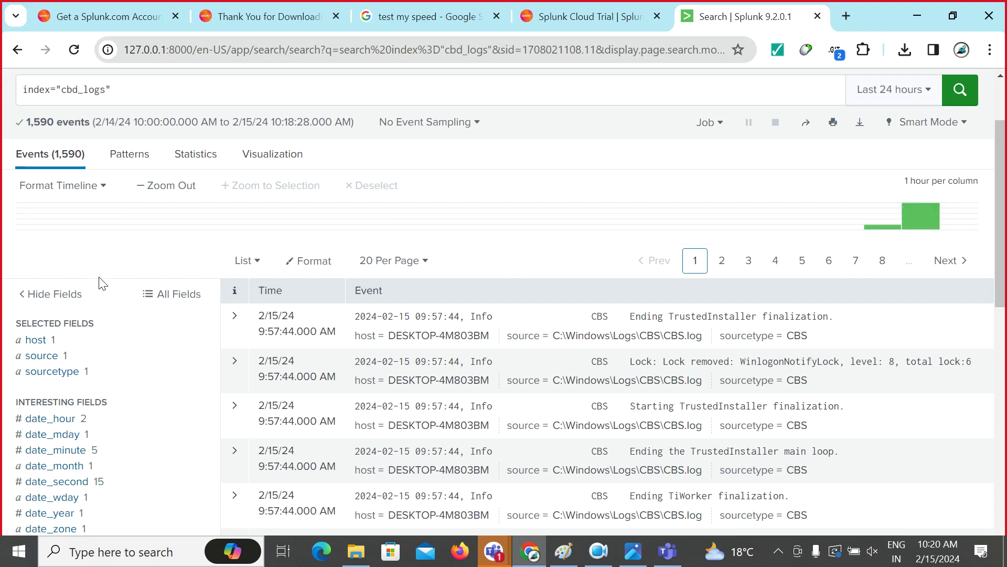
scroll(103, 284, "down", 2)
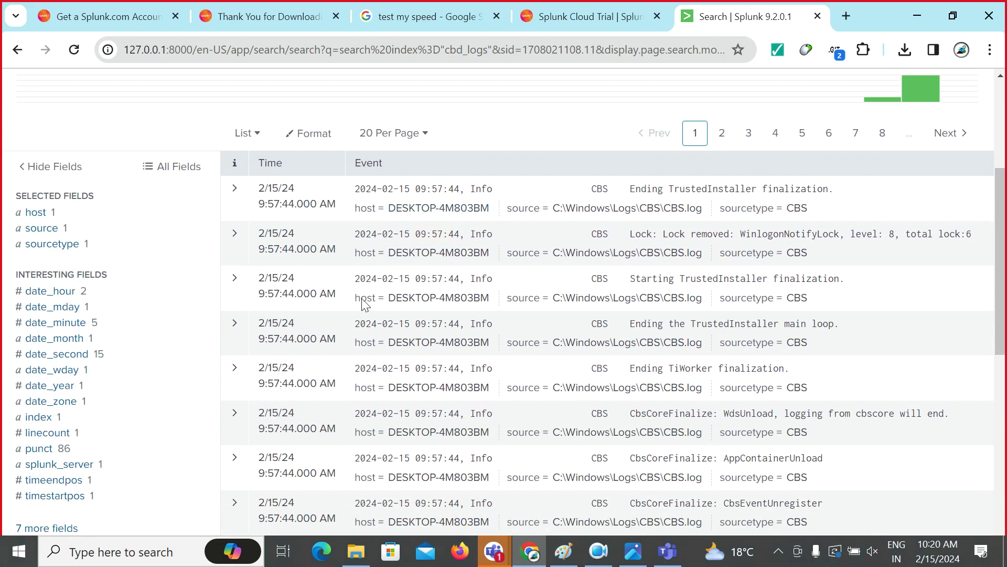
left_click(234, 190)
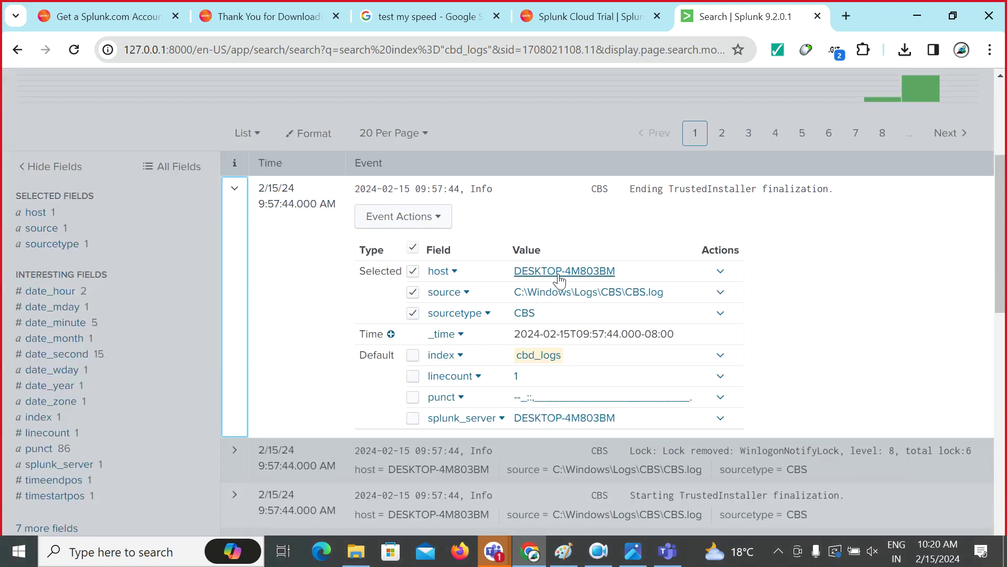
left_click(719, 273)
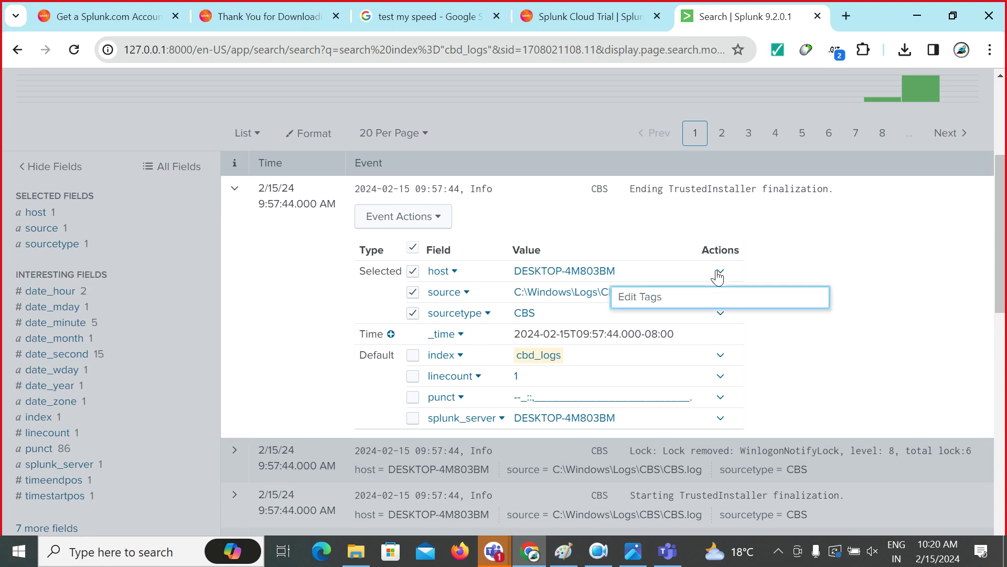
left_click(867, 313)
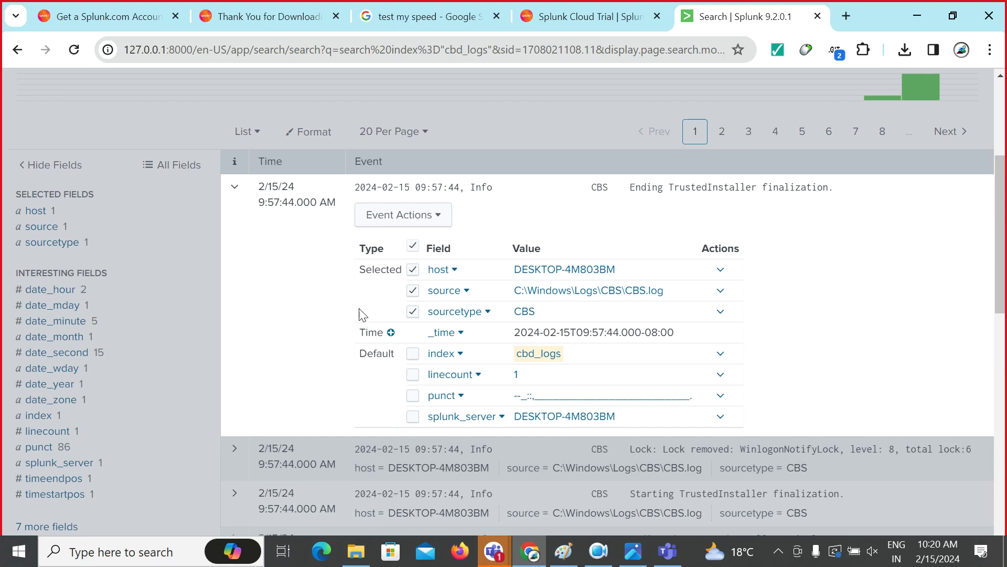
scroll(362, 315, "down", 1)
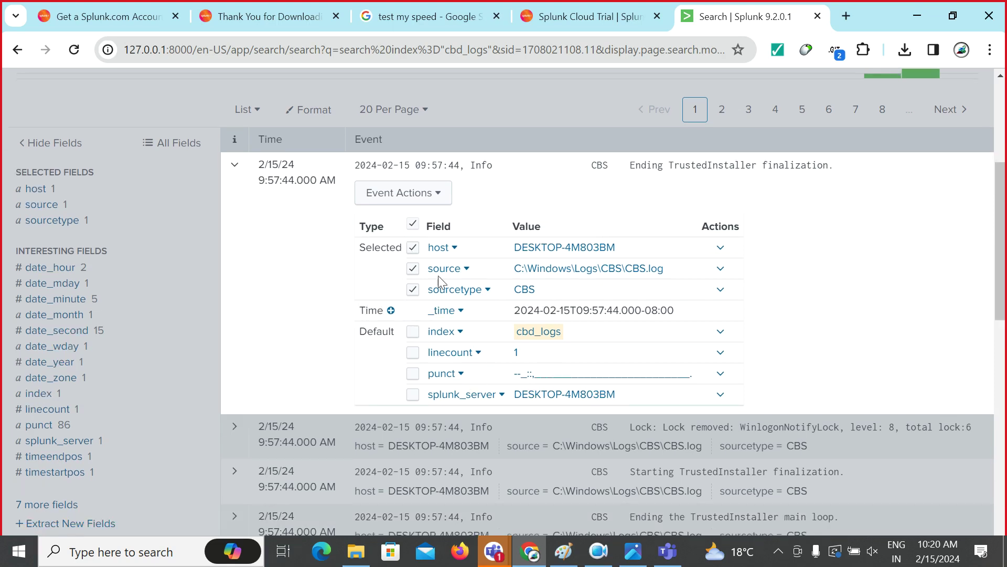
left_click(234, 169)
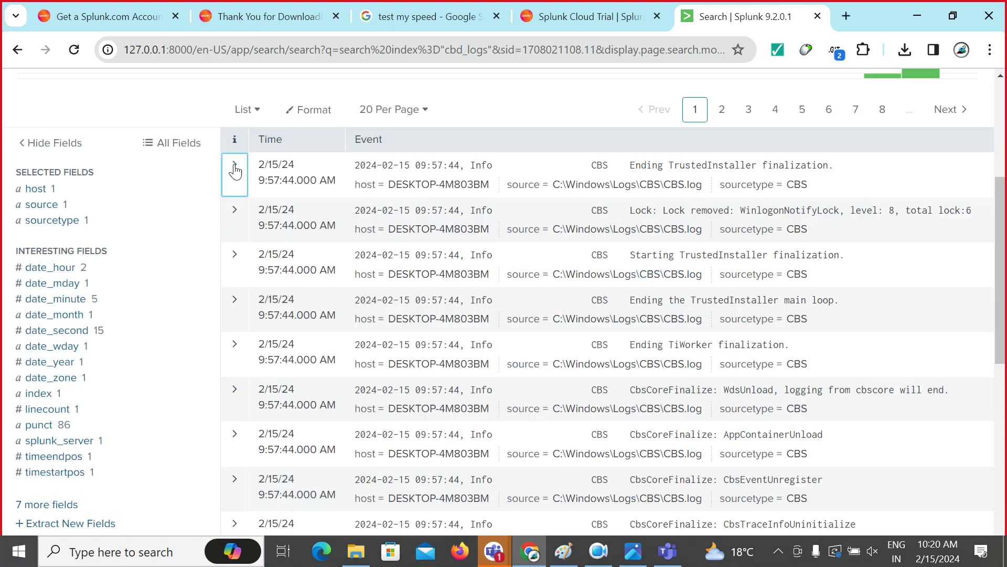
Step: Add date_year to the selected fields and expand the Lock removed event's details and actions
scroll(91, 288, "down", 1)
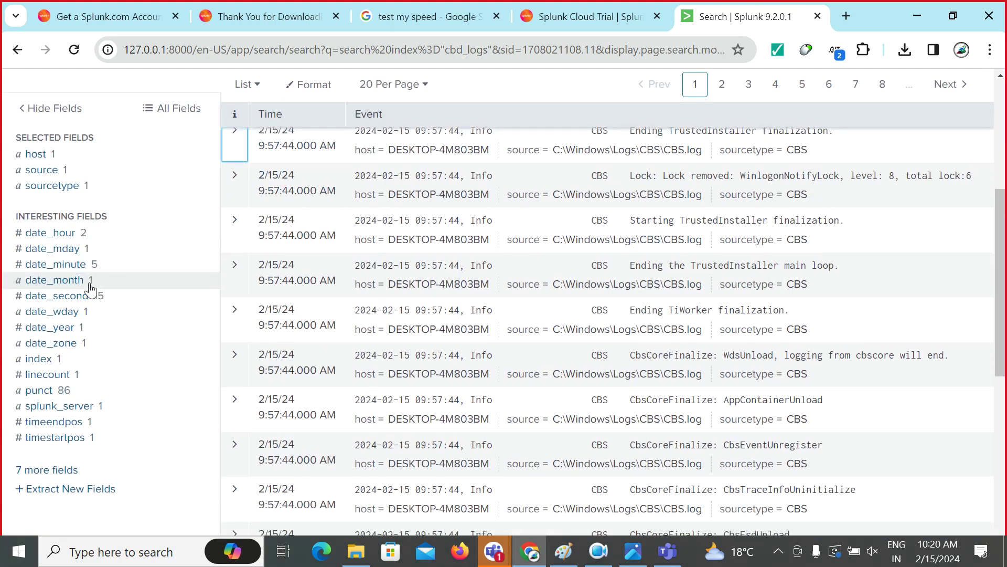
scroll(78, 273, "down", 2)
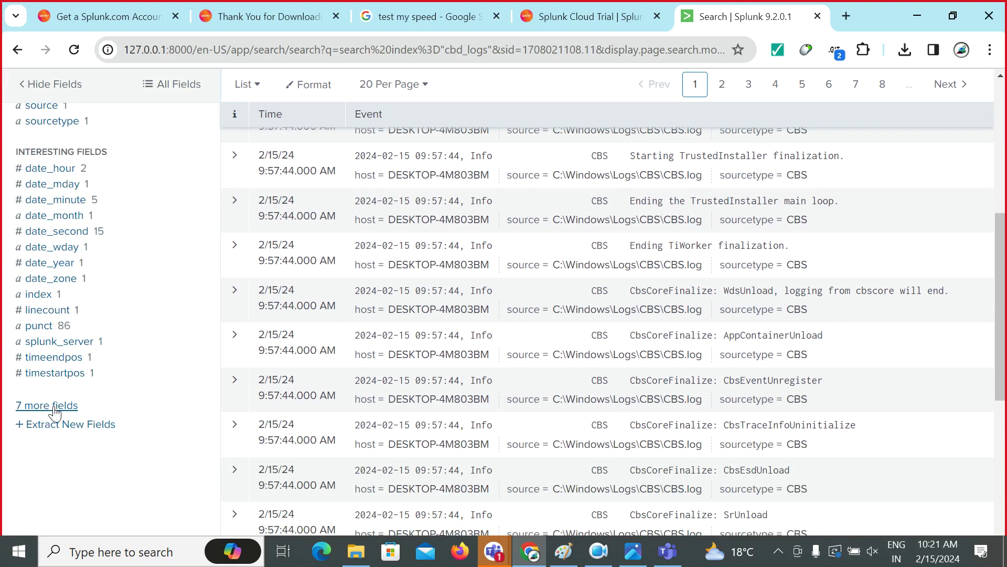
scroll(71, 323, "up", 1)
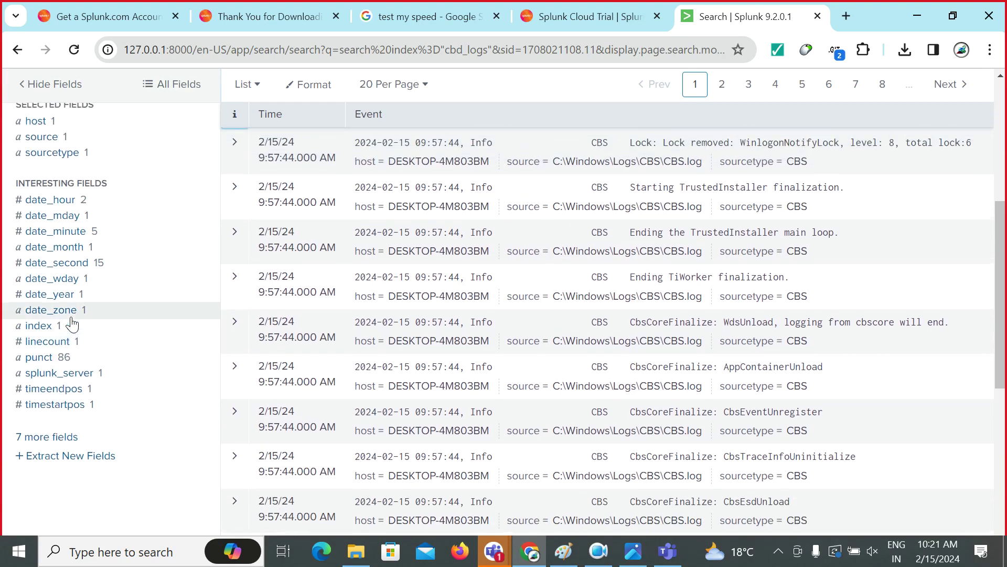
left_click(38, 295)
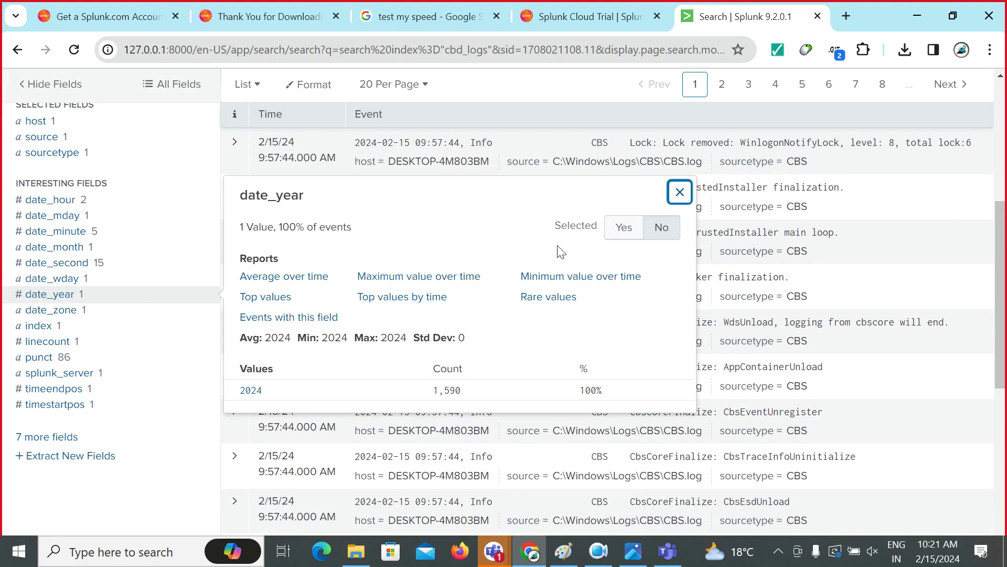
left_click(630, 233)
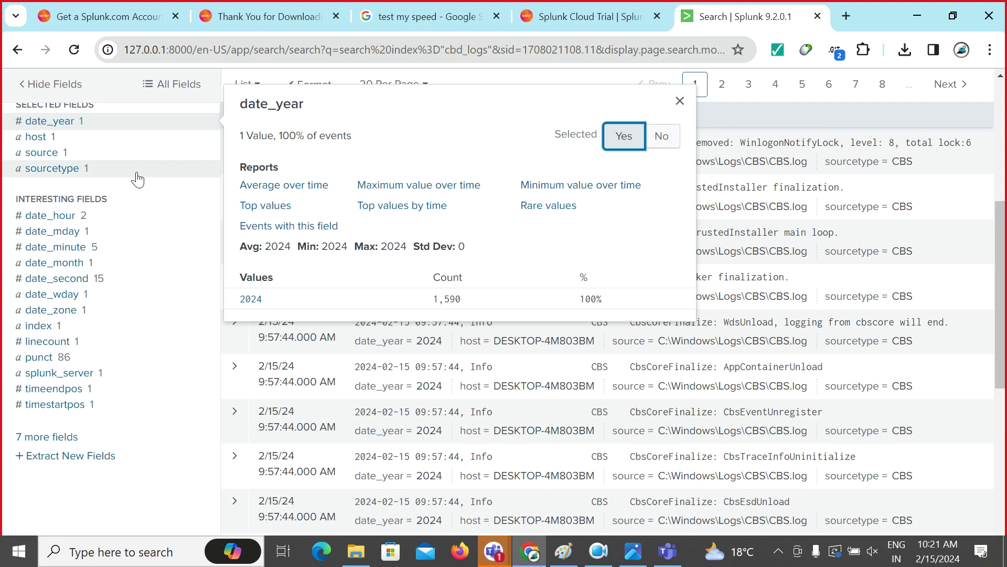
scroll(138, 177, "up", 1)
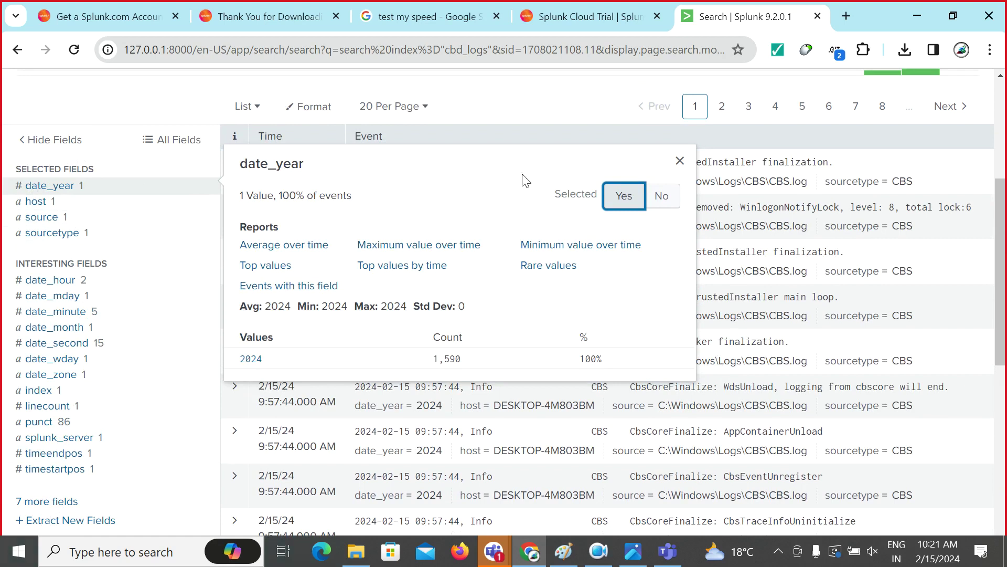
left_click(680, 160)
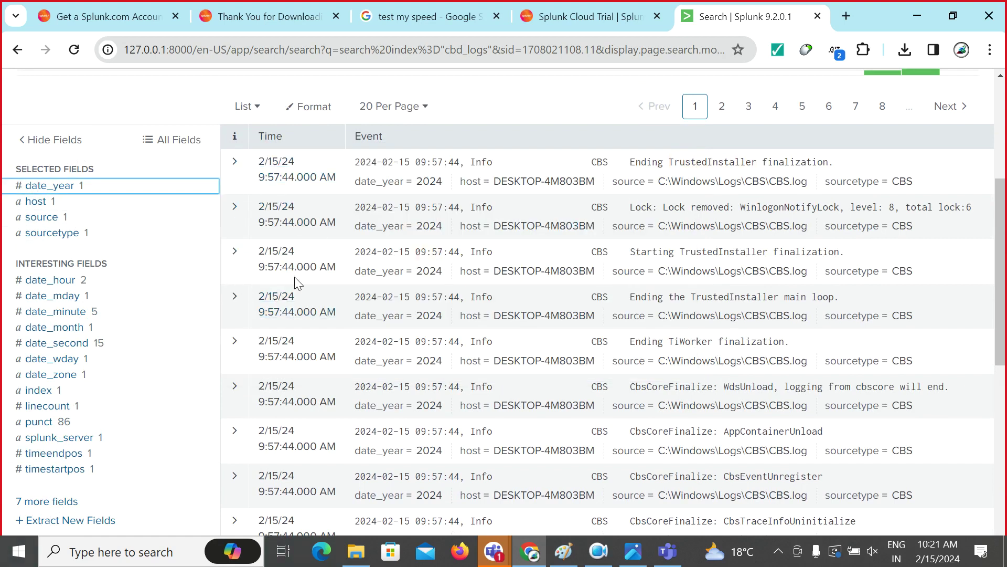
left_click(236, 207)
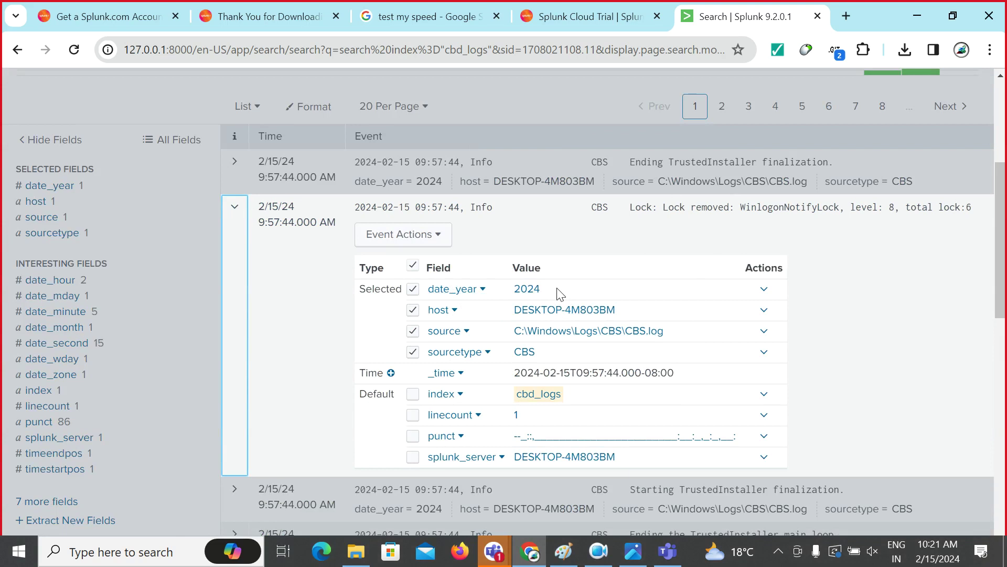
left_click(423, 237)
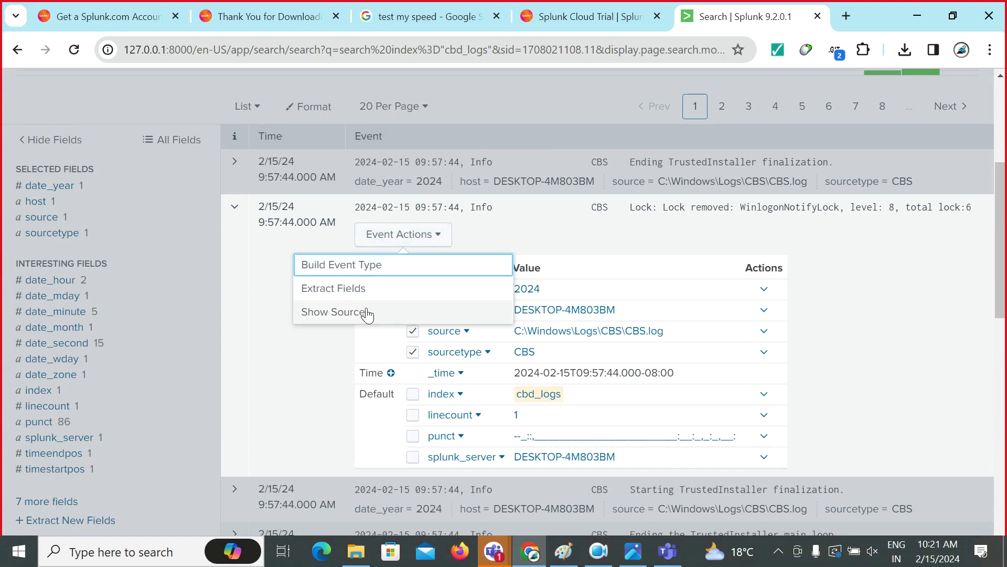
Step: Show the source log around the Lock removed event with 100 results and inspect the Skipping package lines
left_click(349, 314)
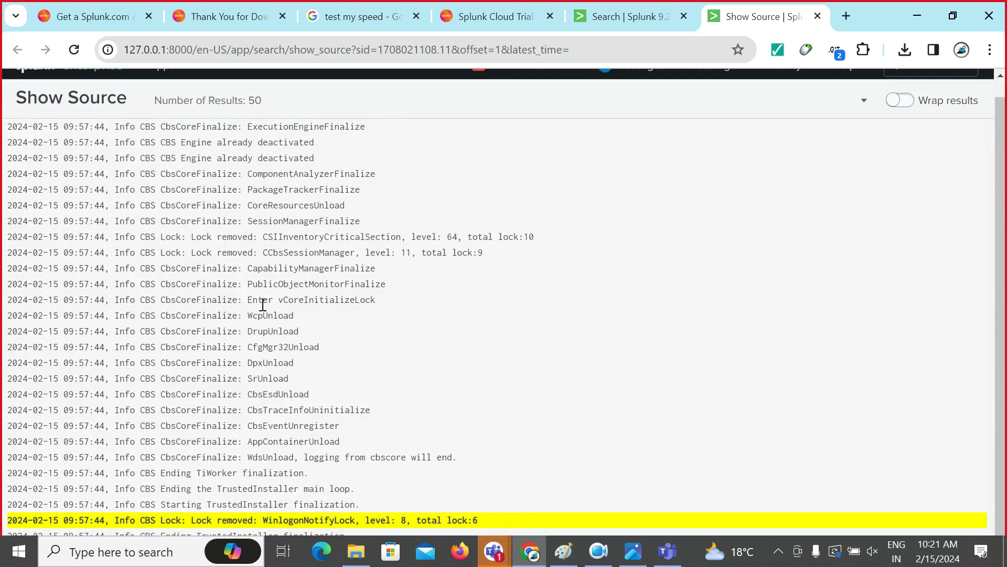
scroll(218, 294, "up", 1)
scroll(223, 291, "down", 1)
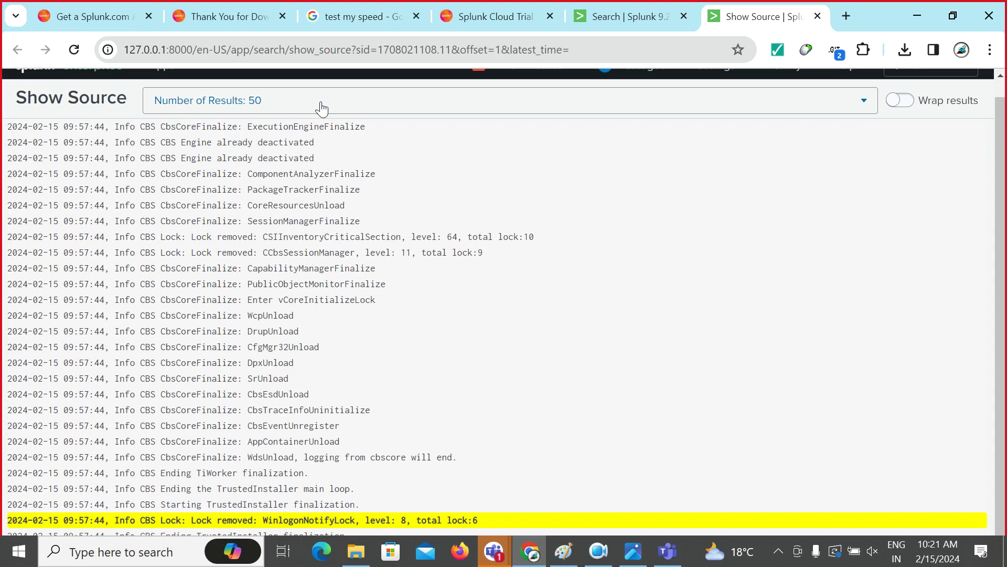
left_click(861, 103)
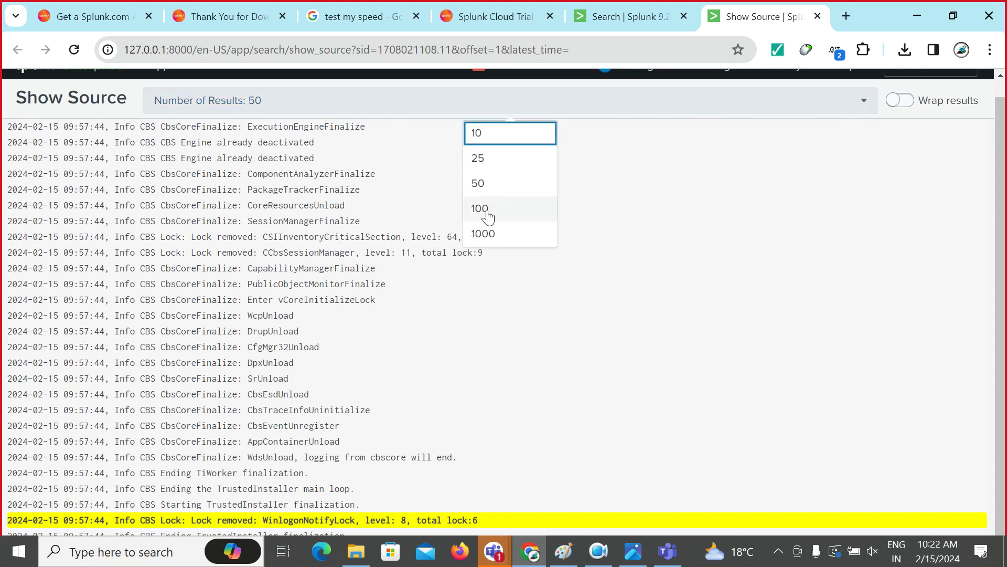
left_click(484, 210)
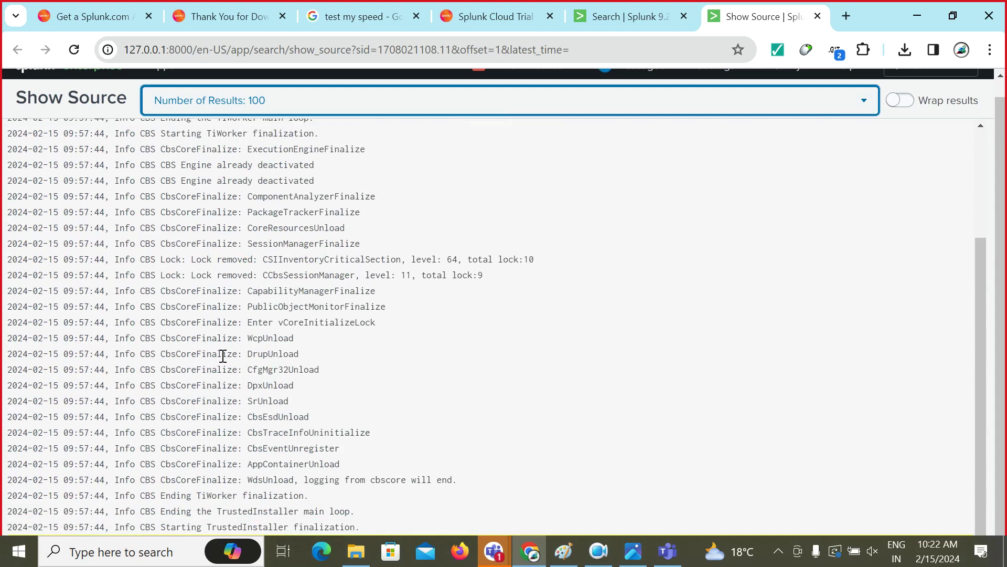
left_click_drag(981, 301, 968, 71)
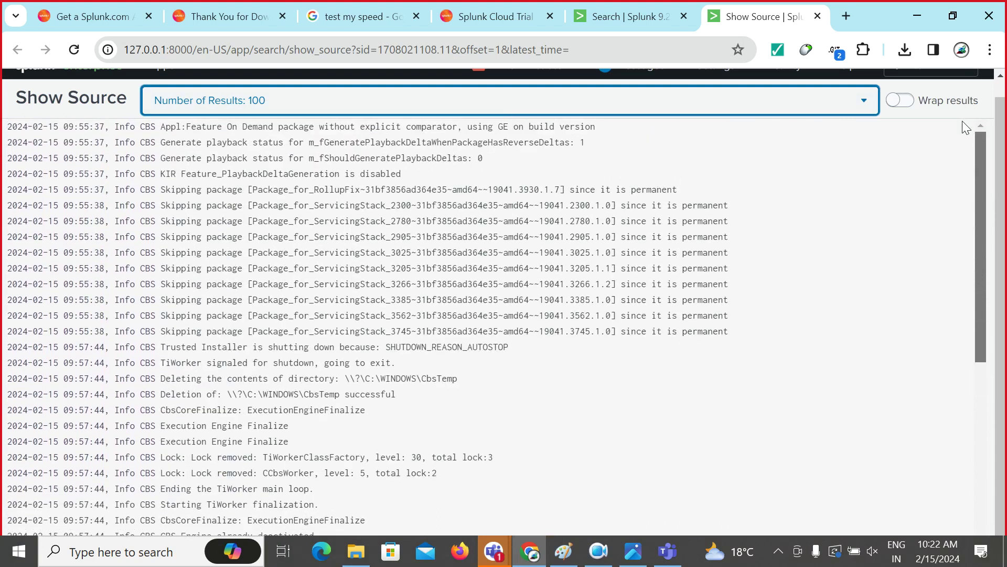
left_click_drag(8, 142, 426, 142)
left_click_drag(573, 176, 319, 248)
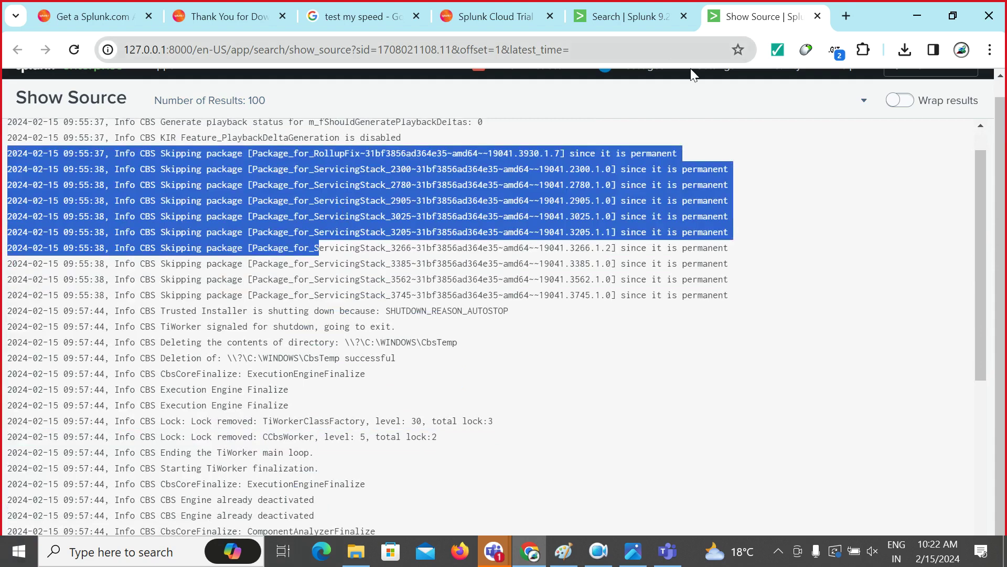
scroll(369, 301, "down", 2)
scroll(368, 300, "up", 3)
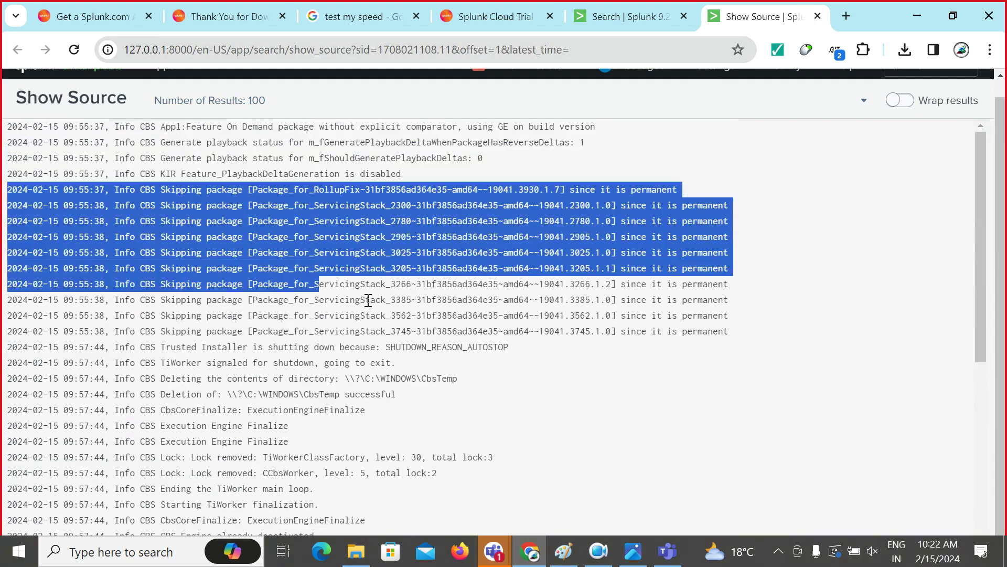
Step: Back in the cbd_logs results, add date_minute and date_mday to the selected fields
left_click(817, 17)
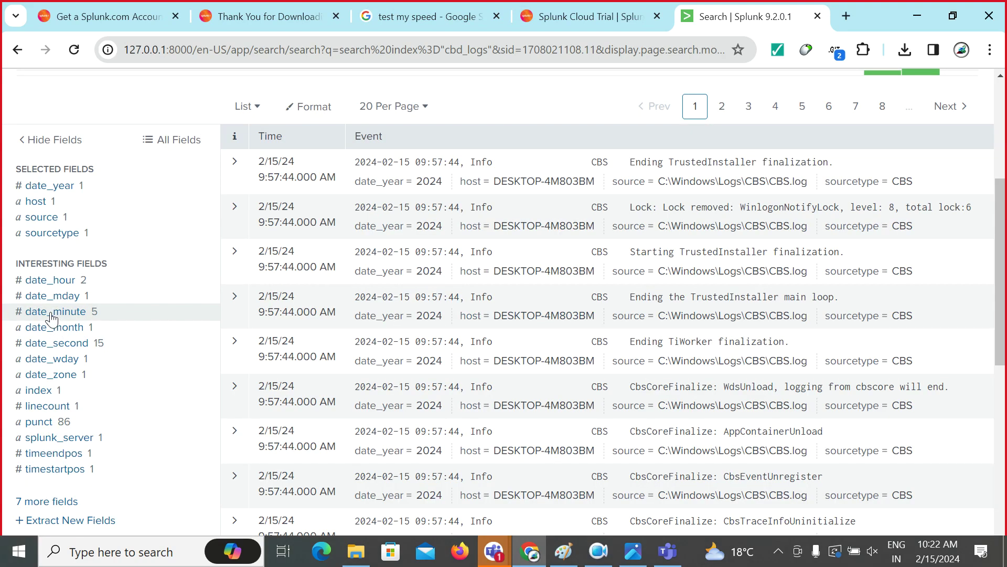
left_click(63, 313)
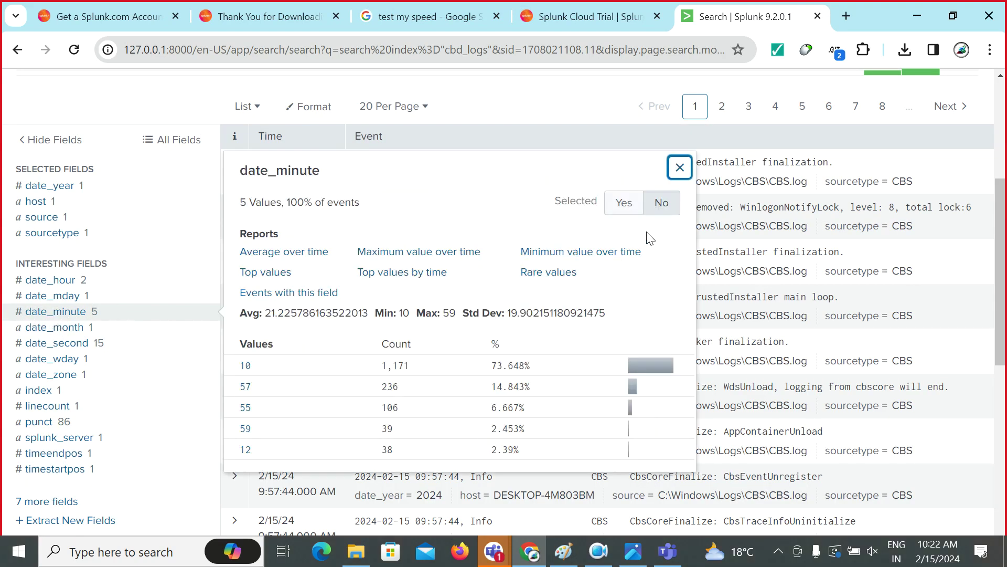
left_click(619, 208)
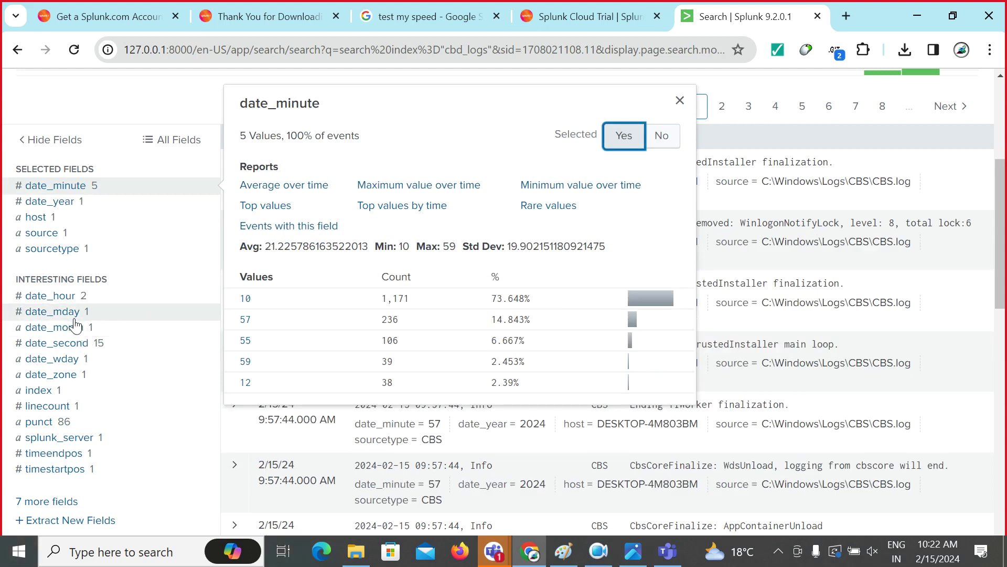
left_click(43, 314)
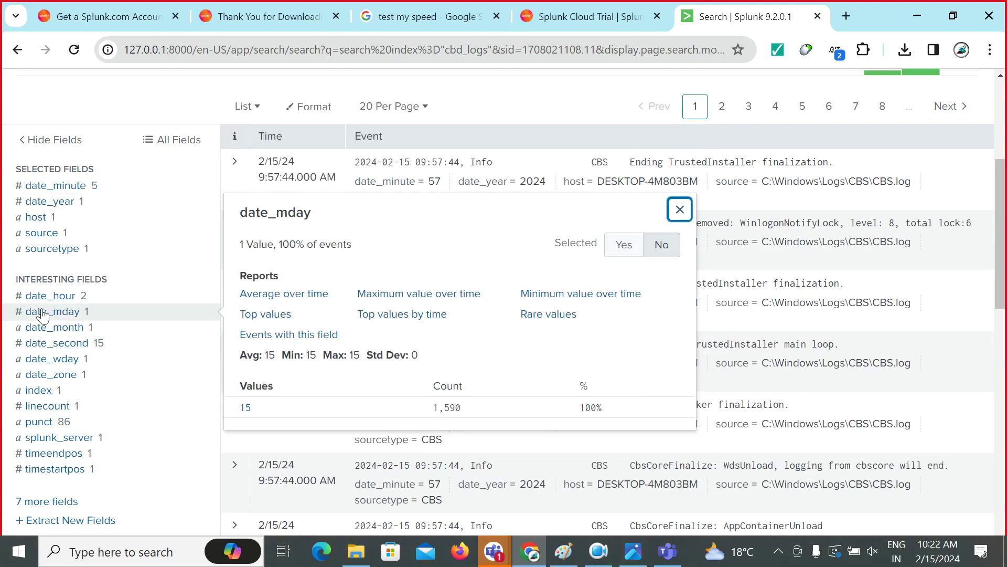
left_click(621, 248)
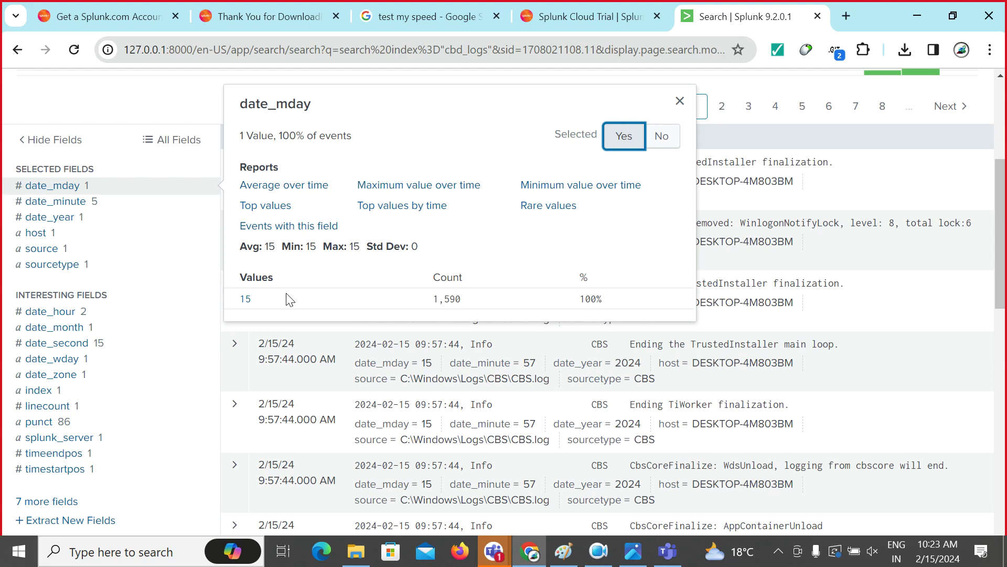
left_click(680, 101)
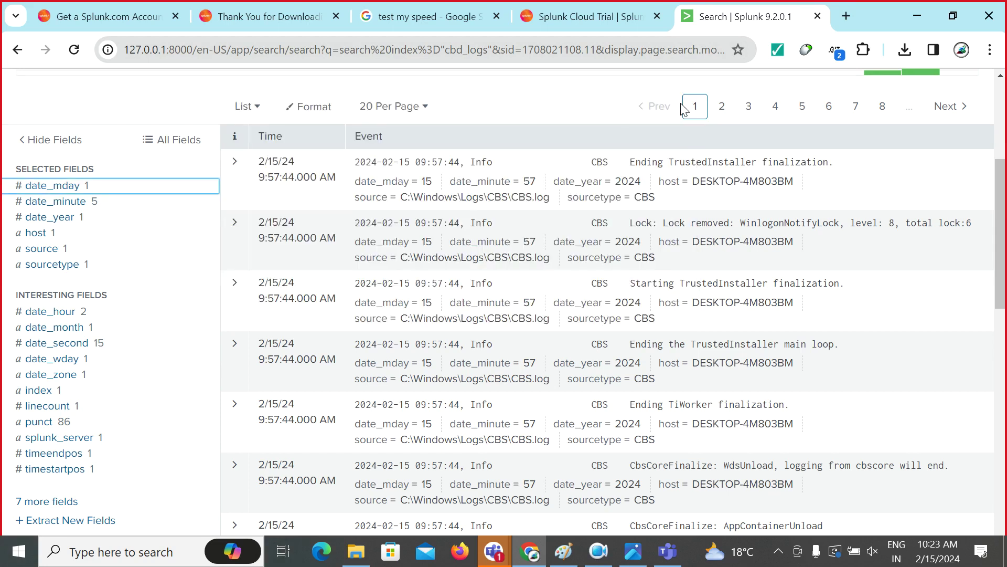
Step: Scroll down and open the full list of available fields
scroll(122, 398, "down", 1)
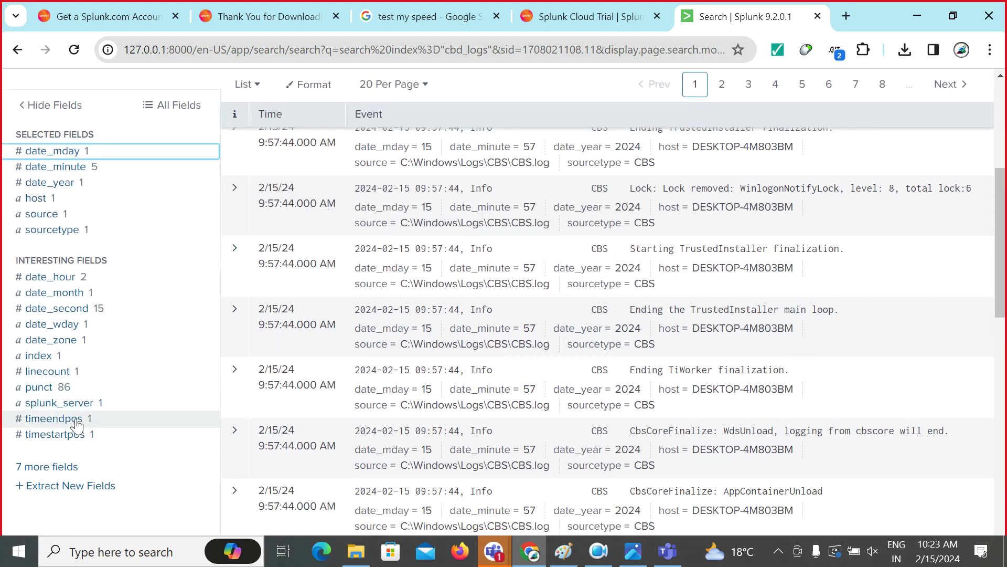
scroll(107, 446, "down", 1)
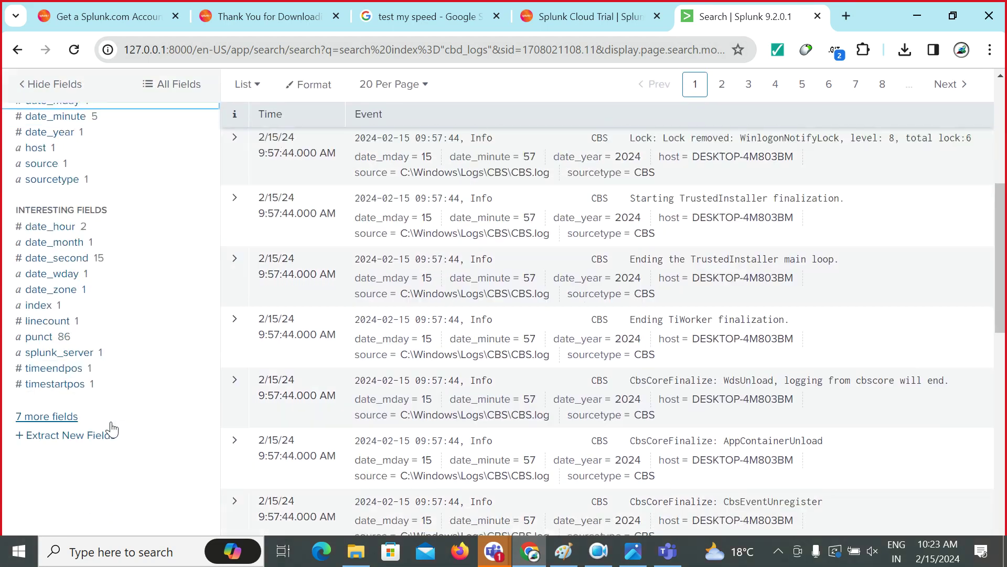
left_click(42, 417)
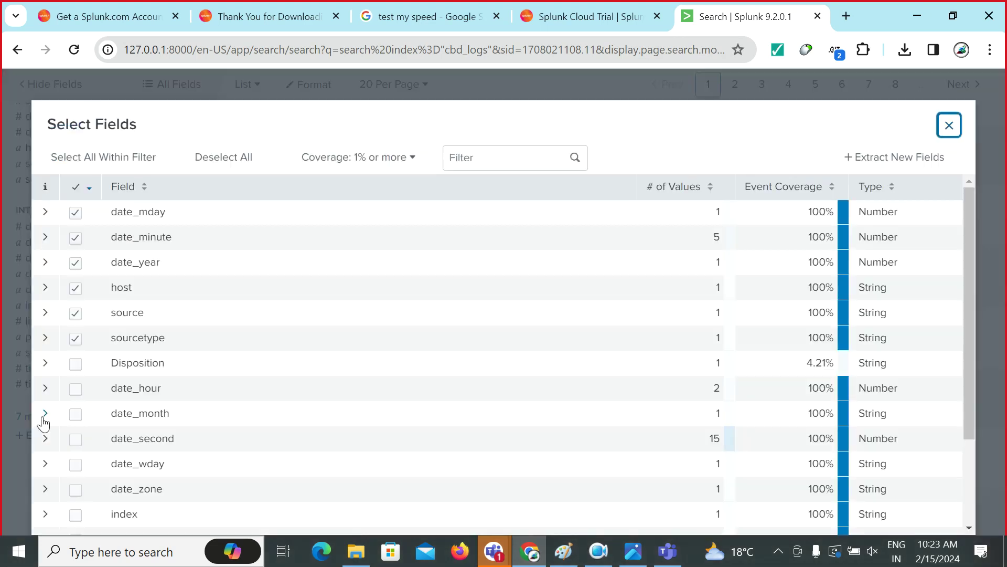
Step: Tick date_second in the Select Fields list, making it the seventh selected field
scroll(200, 376, "down", 2)
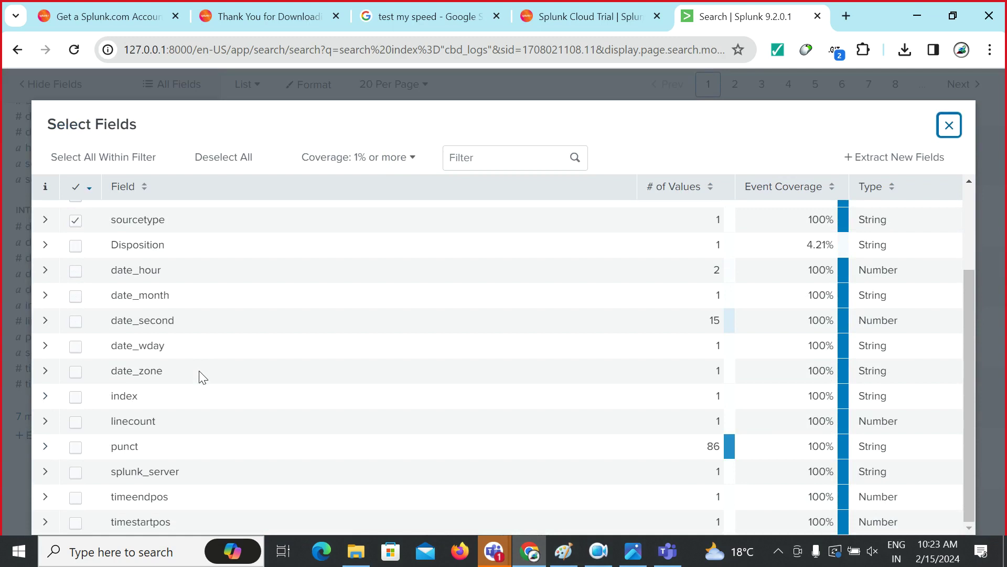
scroll(200, 370, "up", 2)
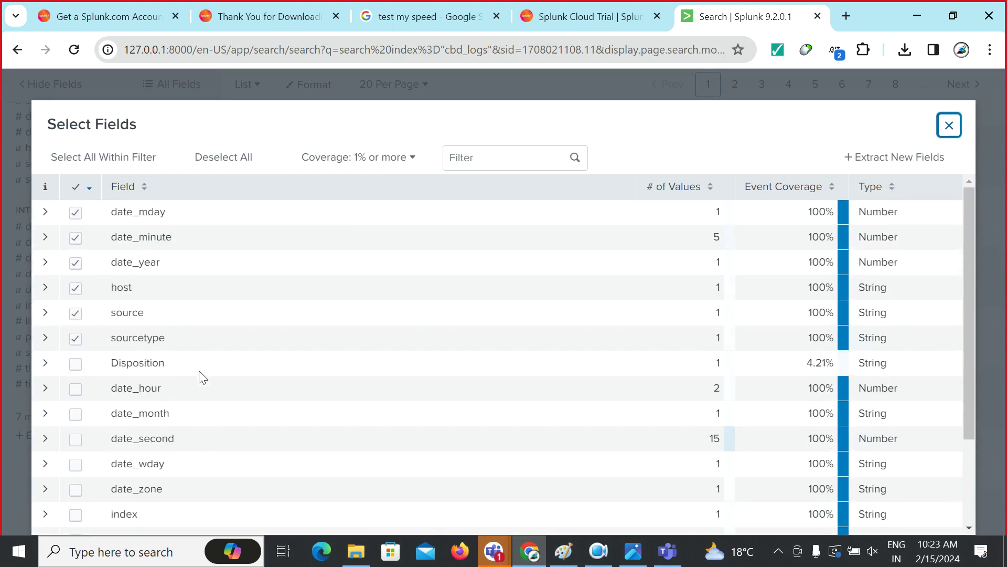
scroll(196, 407, "down", 1)
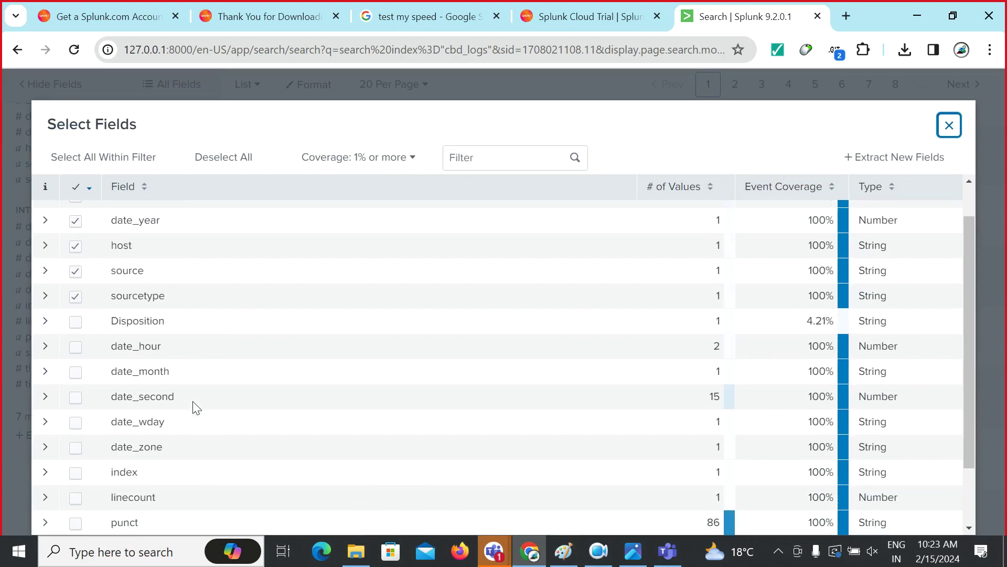
scroll(184, 462, "down", 1)
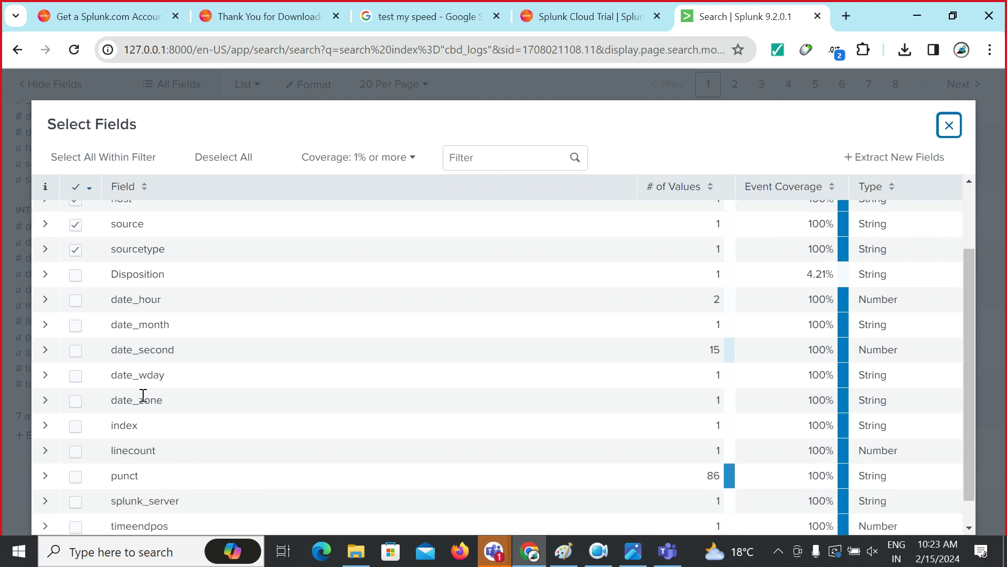
left_click(76, 350)
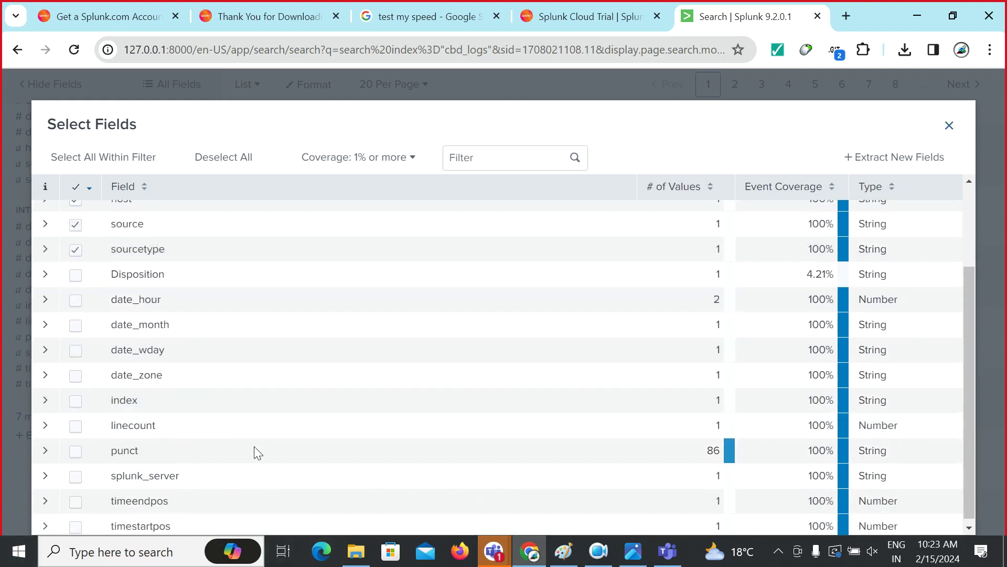
scroll(257, 452, "up", 4)
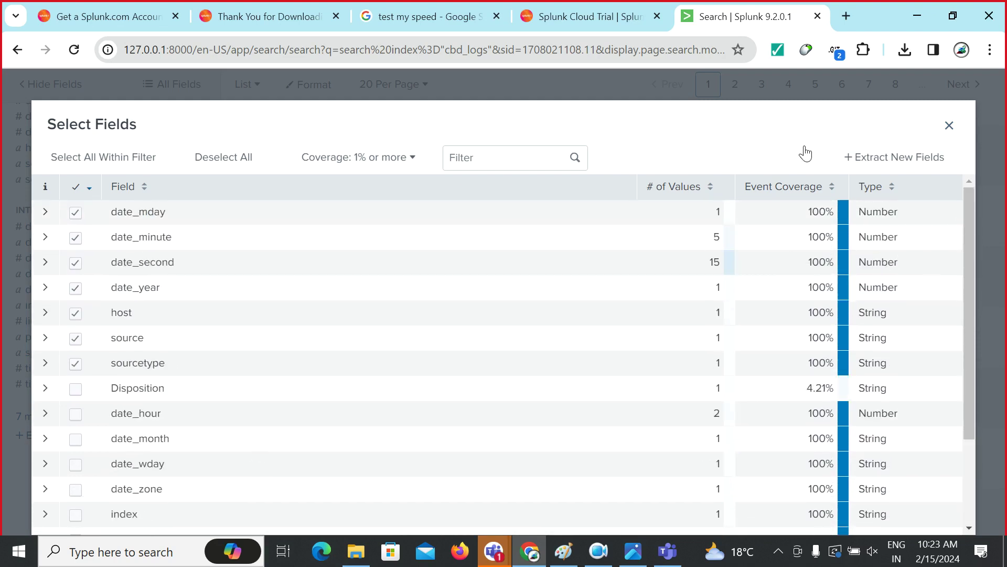
scroll(449, 375, "down", 4)
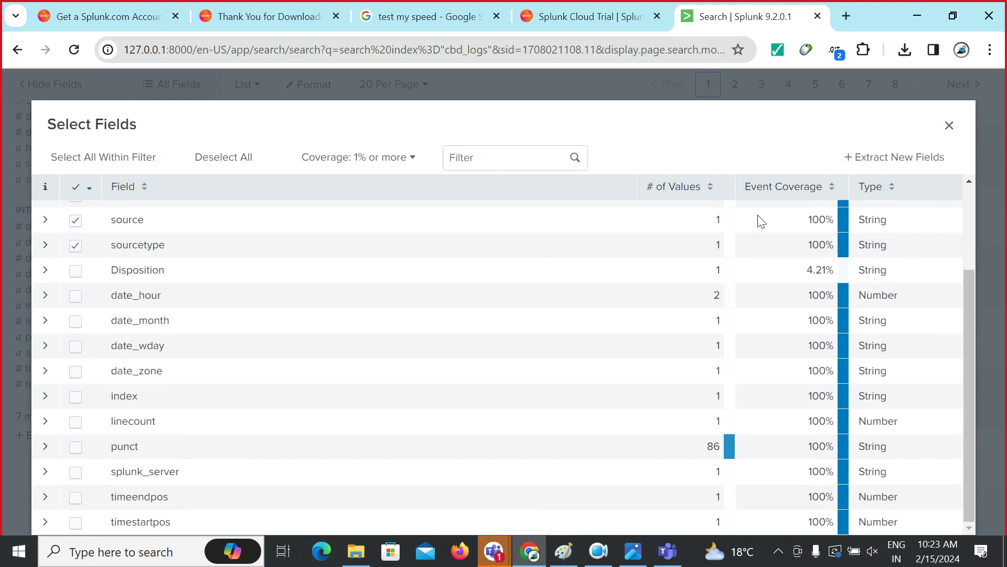
Step: Close the field list and scroll the cbd_logs events, each now showing date_second = 44
left_click(950, 126)
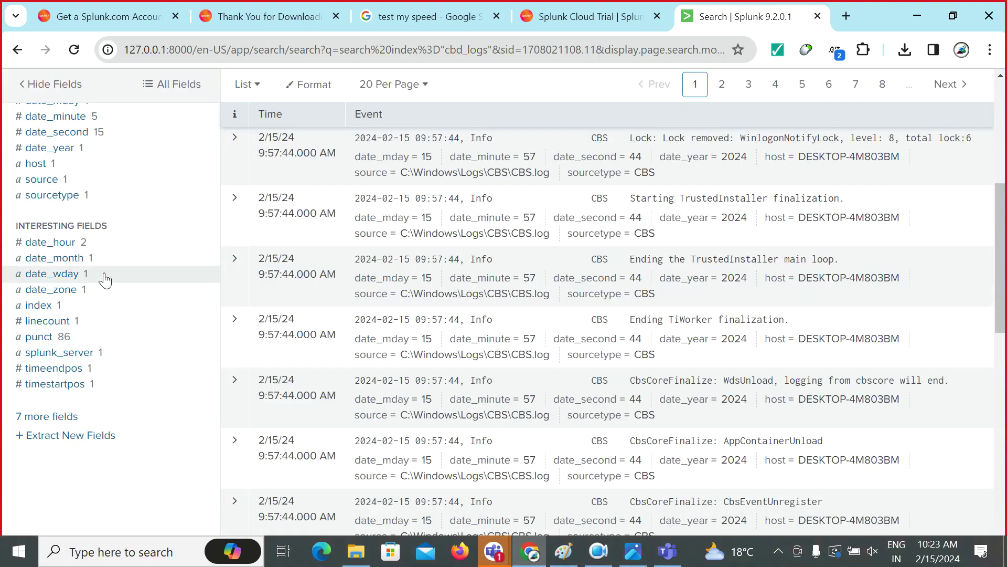
scroll(190, 268, "up", 5)
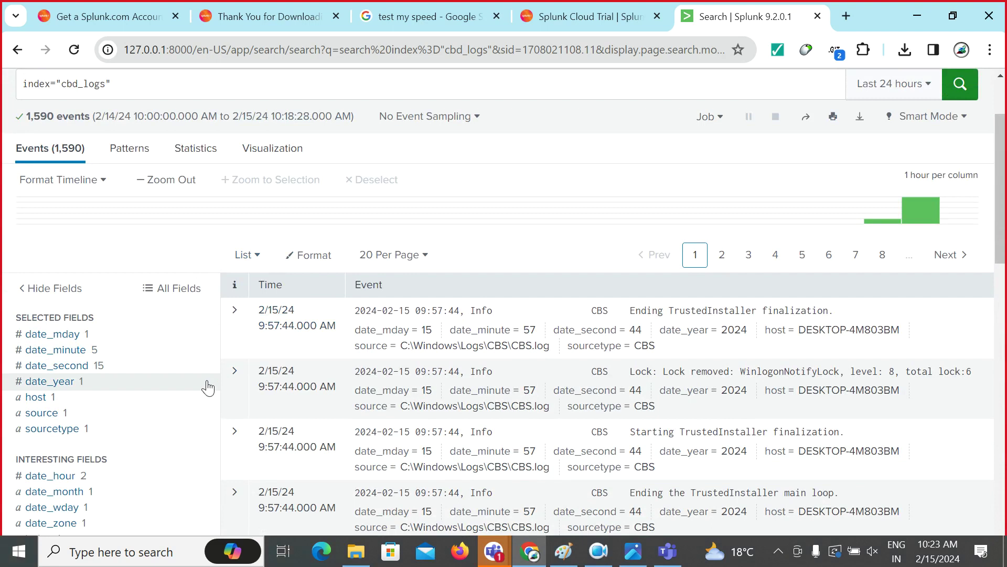
scroll(507, 426, "down", 3)
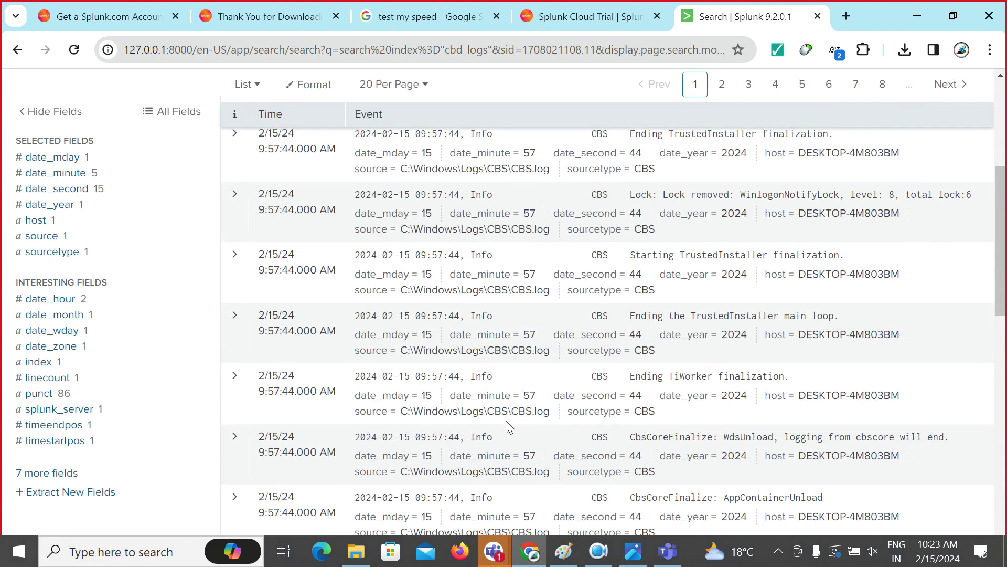
scroll(506, 421, "down", 2)
scroll(507, 420, "down", 1)
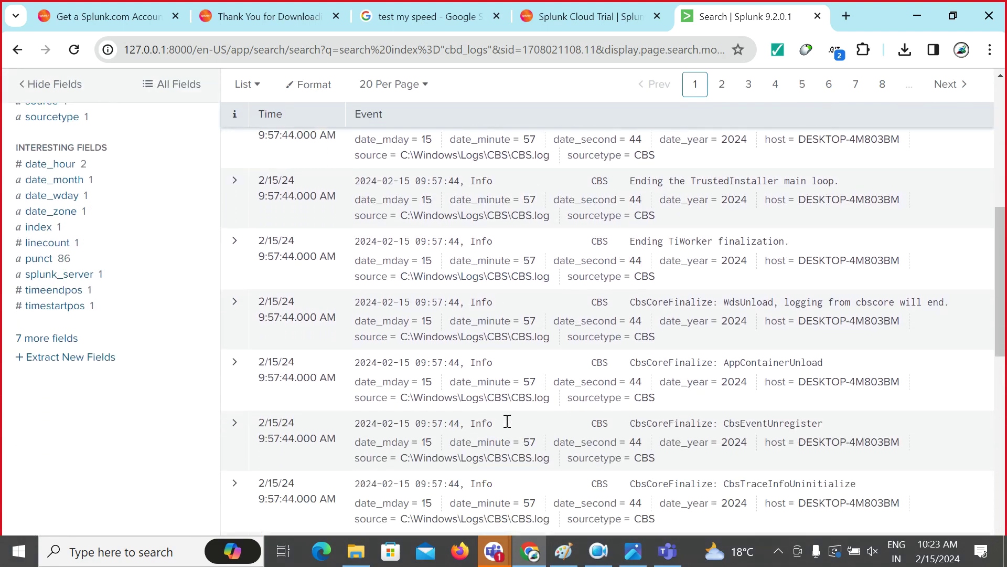
scroll(507, 421, "down", 2)
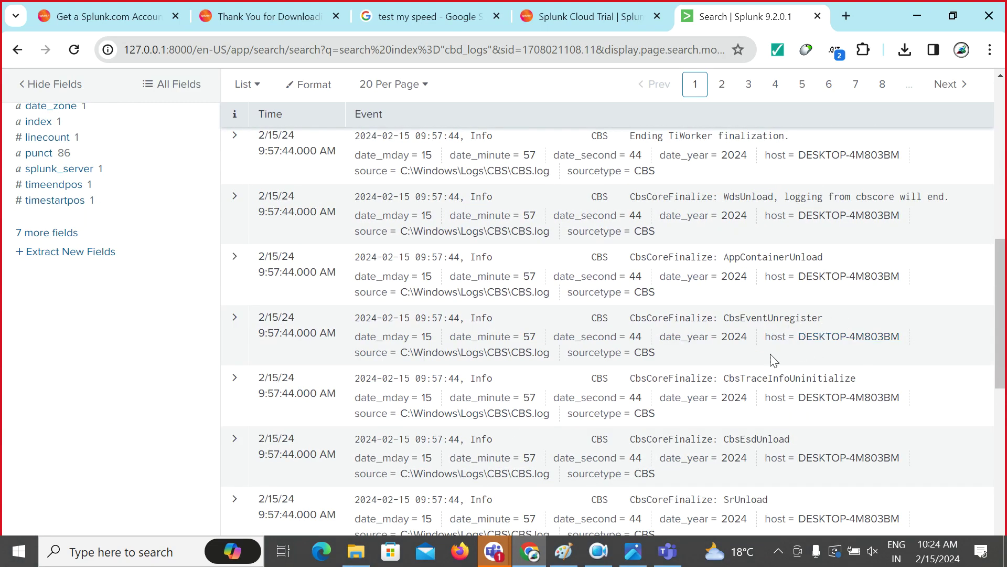
scroll(635, 386, "down", 2)
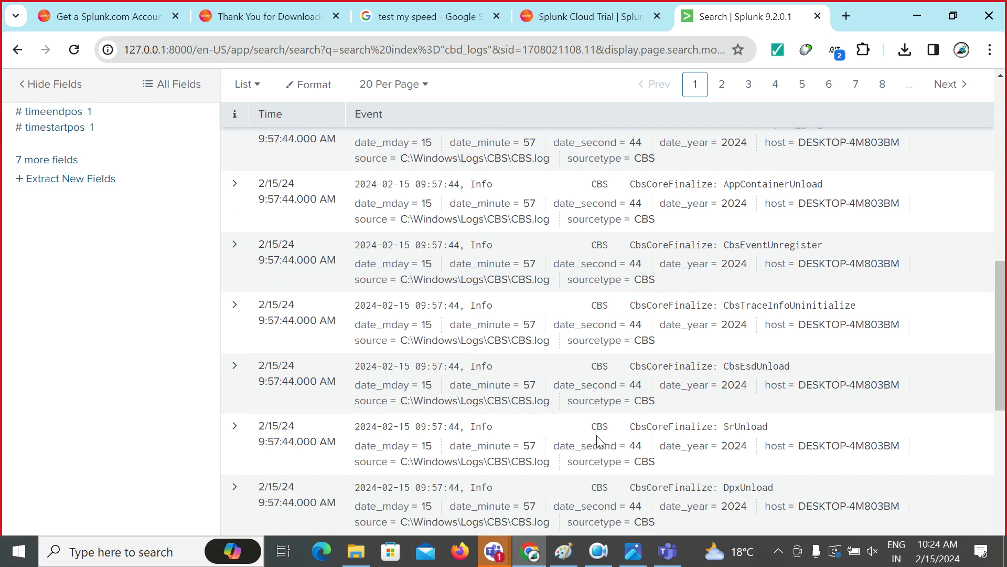
scroll(603, 443, "down", 2)
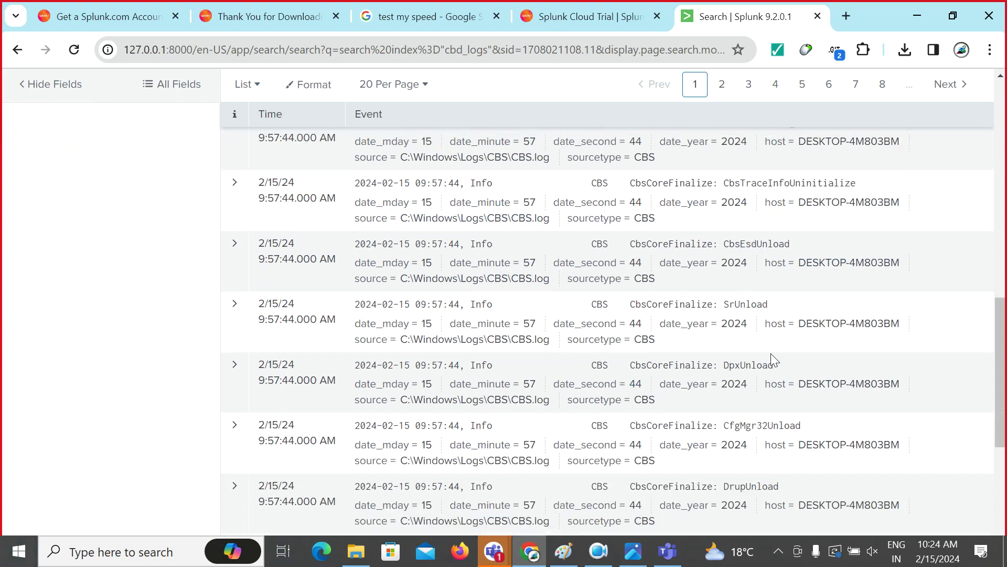
Step: Expand the CbsCoreFinalize SrUnload event and glance at its event actions and nearby-events options
left_click(234, 310)
scroll(603, 333, "down", 1)
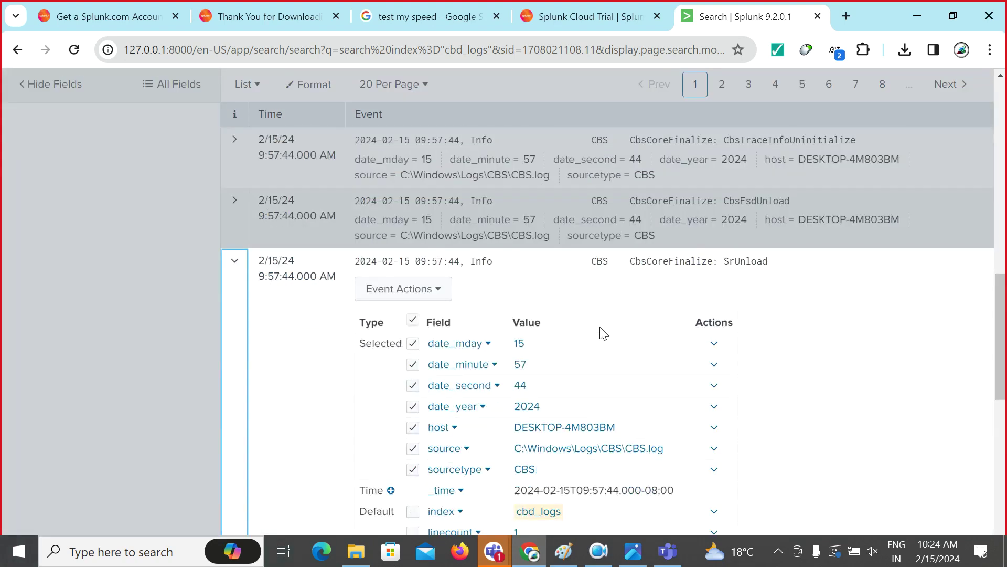
scroll(602, 333, "down", 2)
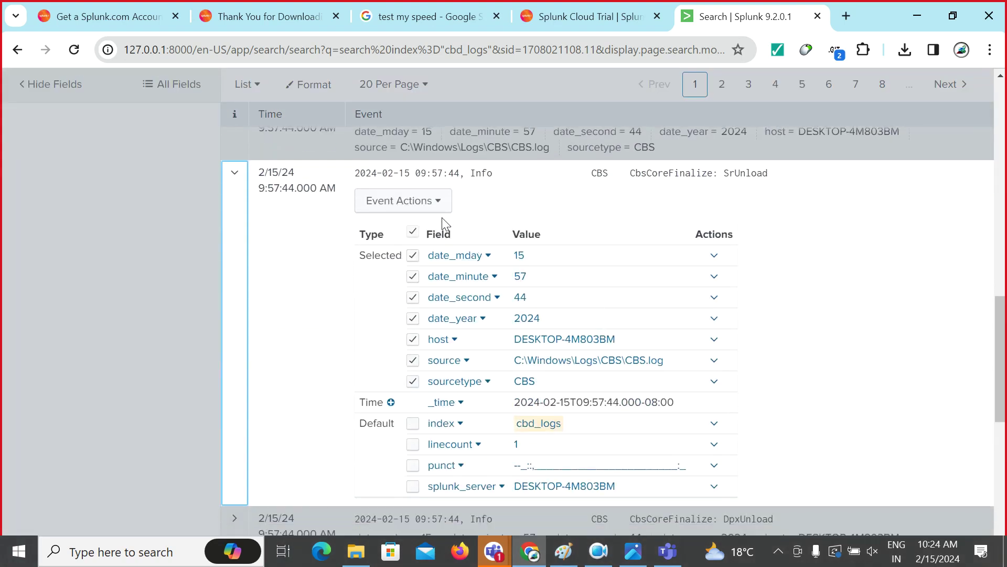
left_click(425, 205)
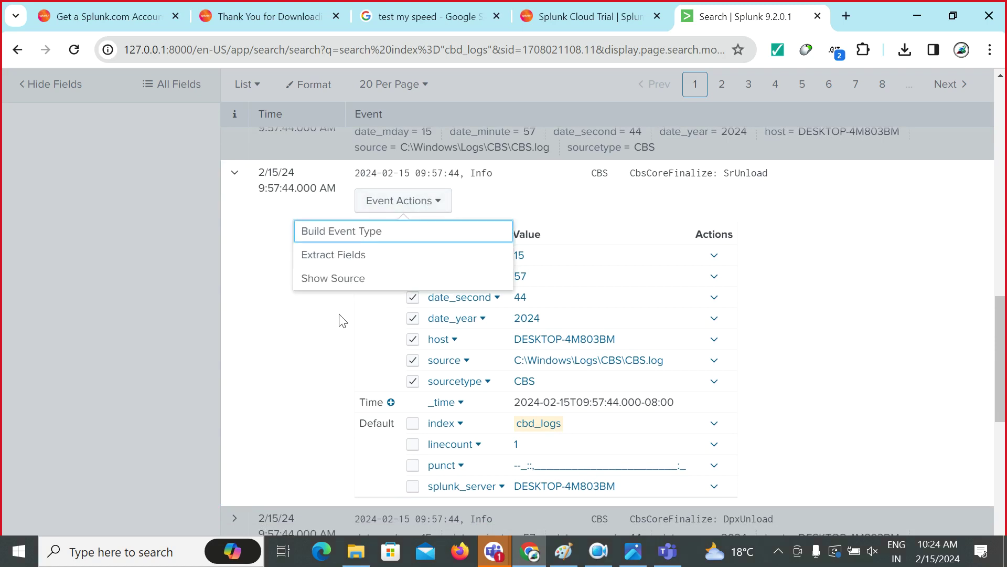
left_click(316, 389)
left_click(317, 388)
left_click(873, 344)
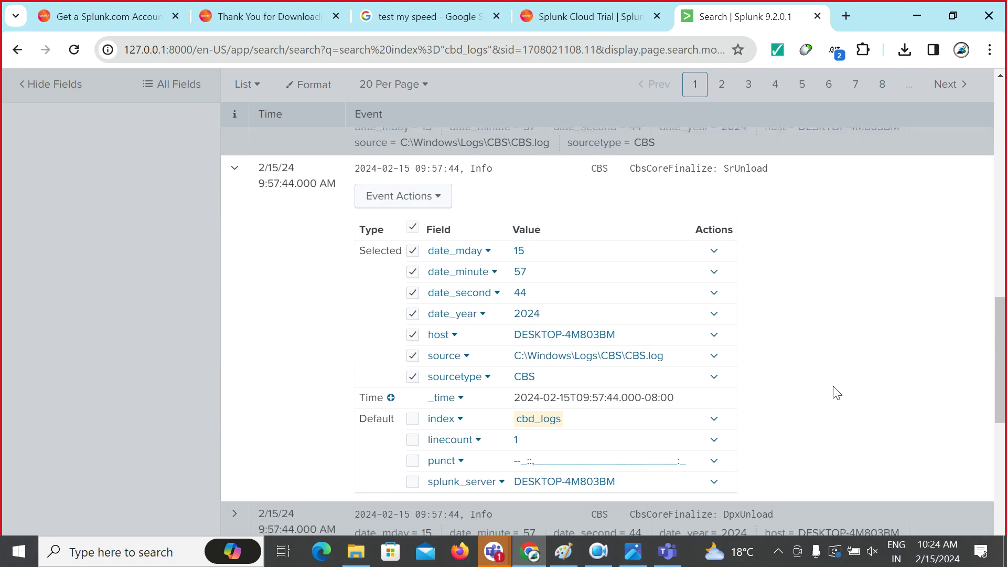
Step: Scroll through the expanded event's field table, including index cbd_logs and linecount 1
scroll(834, 394, "down", 1)
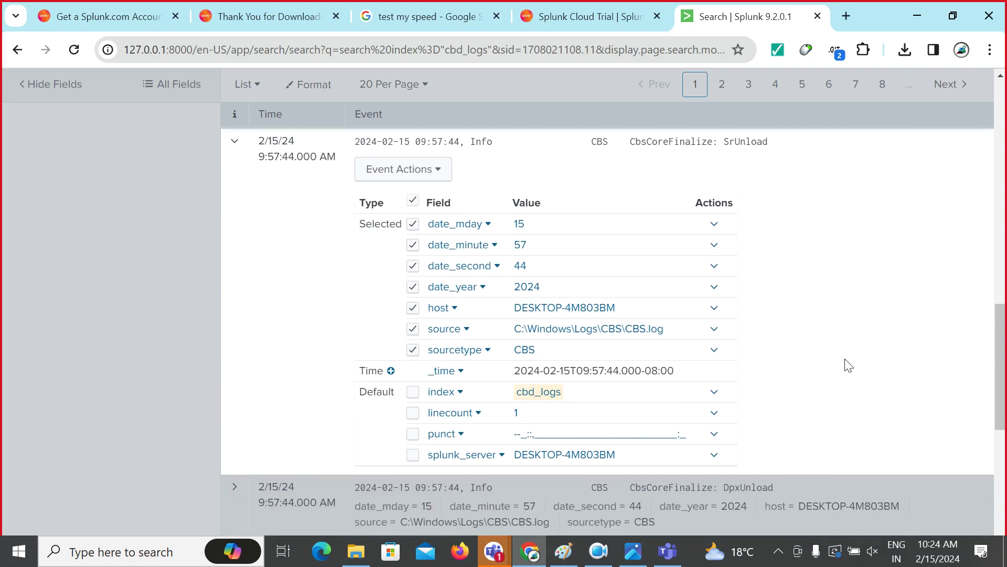
scroll(847, 364, "down", 1)
scroll(848, 366, "down", 1)
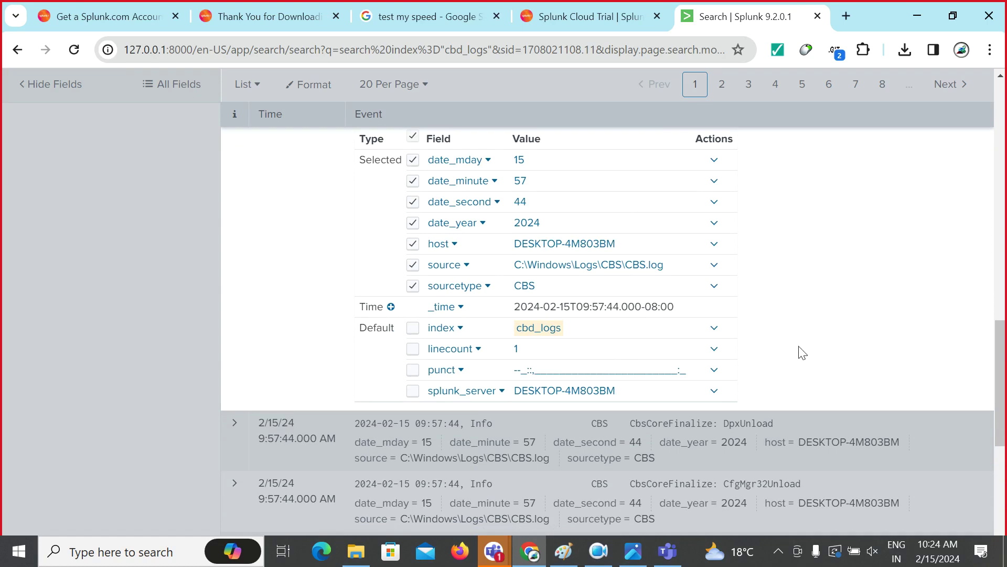
scroll(801, 351, "down", 2)
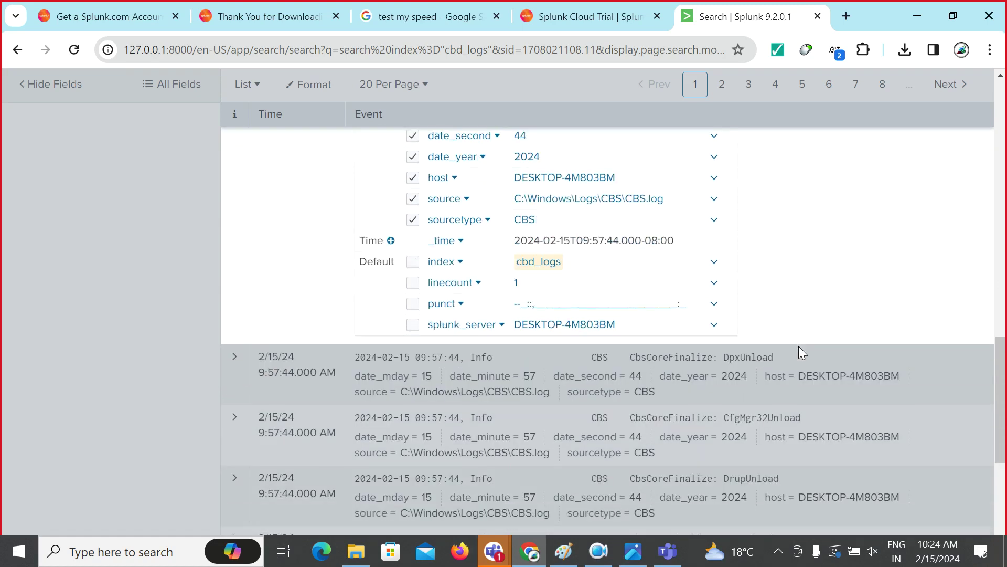
scroll(802, 351, "up", 8)
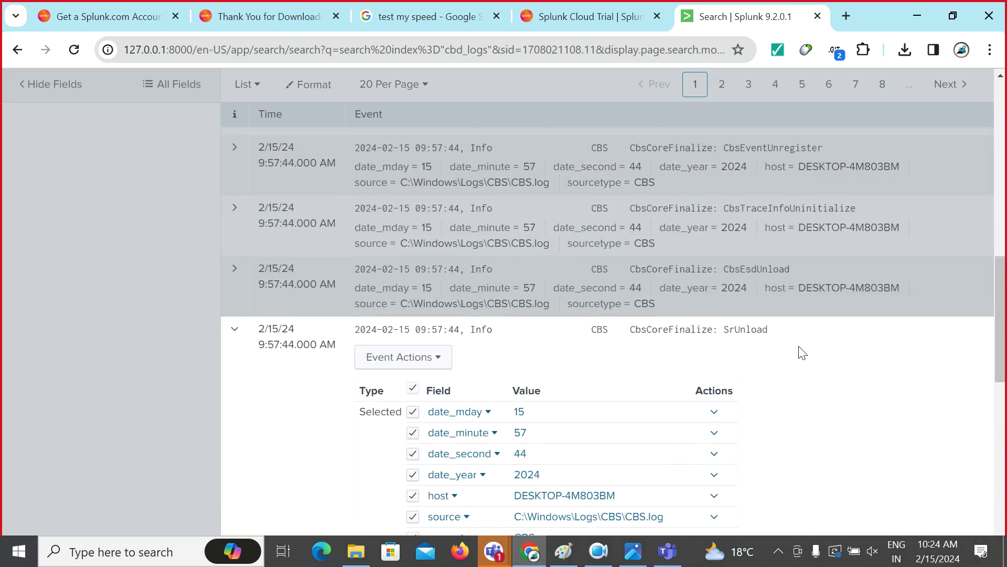
scroll(803, 352, "down", 4)
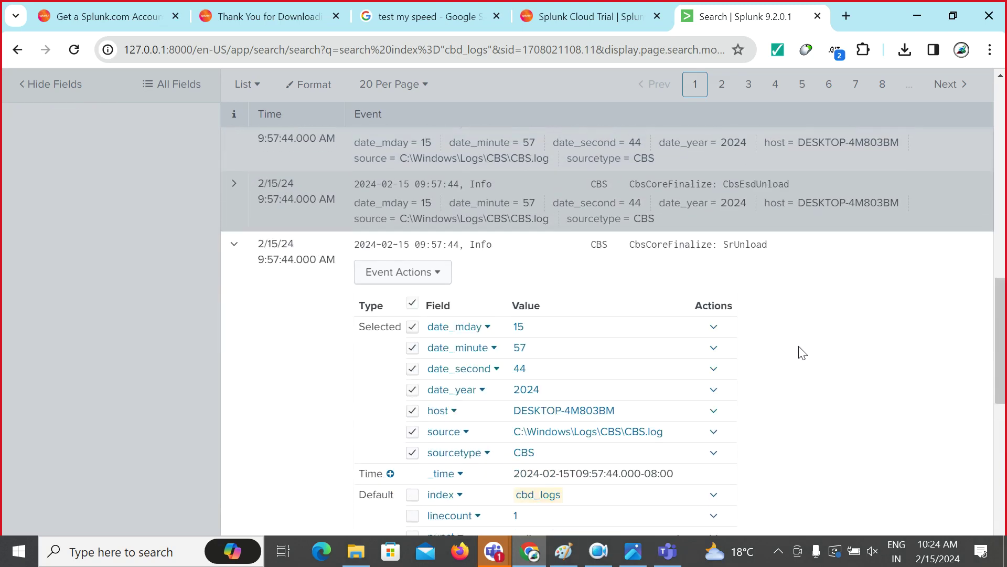
scroll(802, 353, "down", 1)
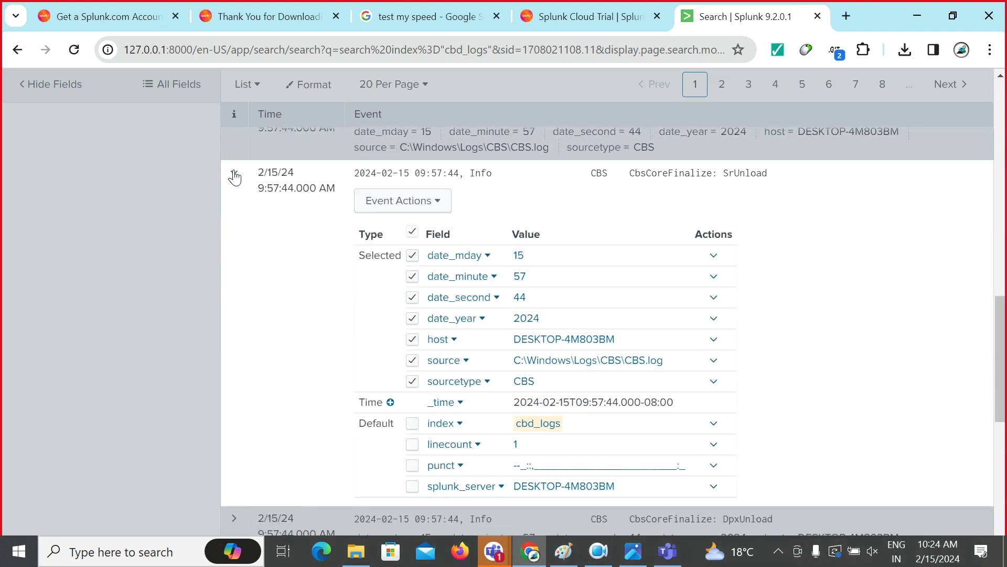
Step: Collapse the SrUnload event and return to the top of the index="cbd_logs" results
left_click(235, 174)
scroll(131, 303, "up", 3)
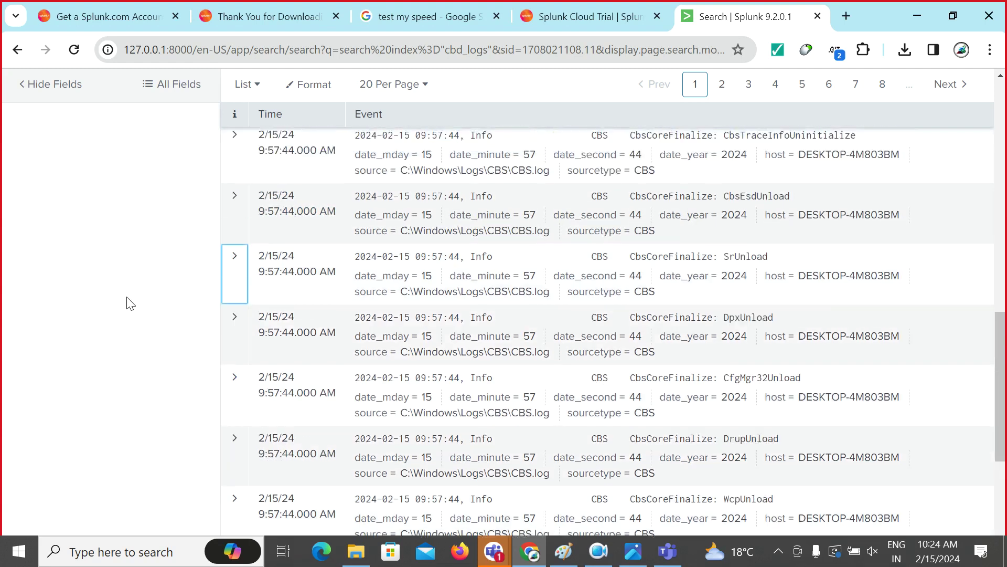
scroll(131, 303, "up", 5)
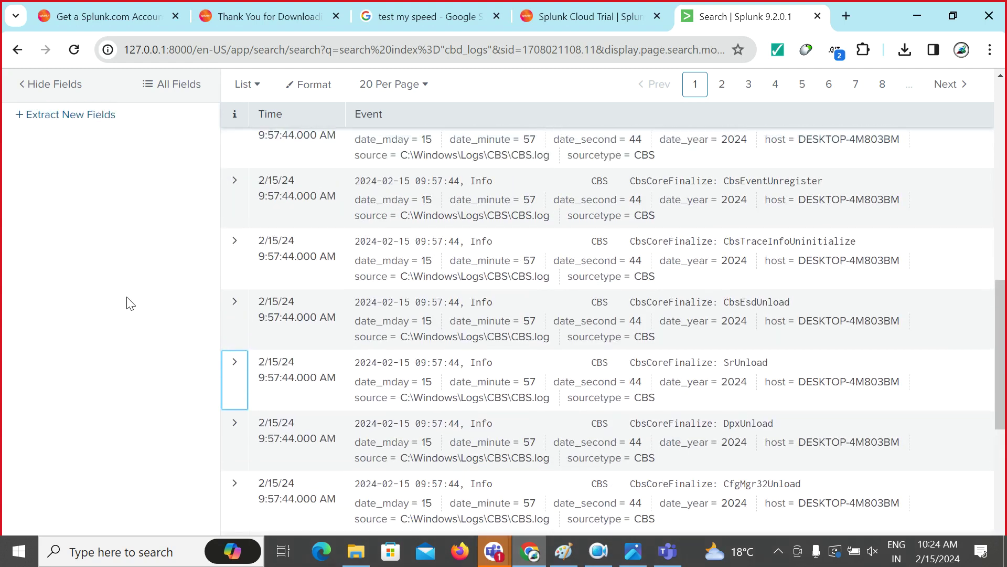
scroll(128, 305, "up", 3)
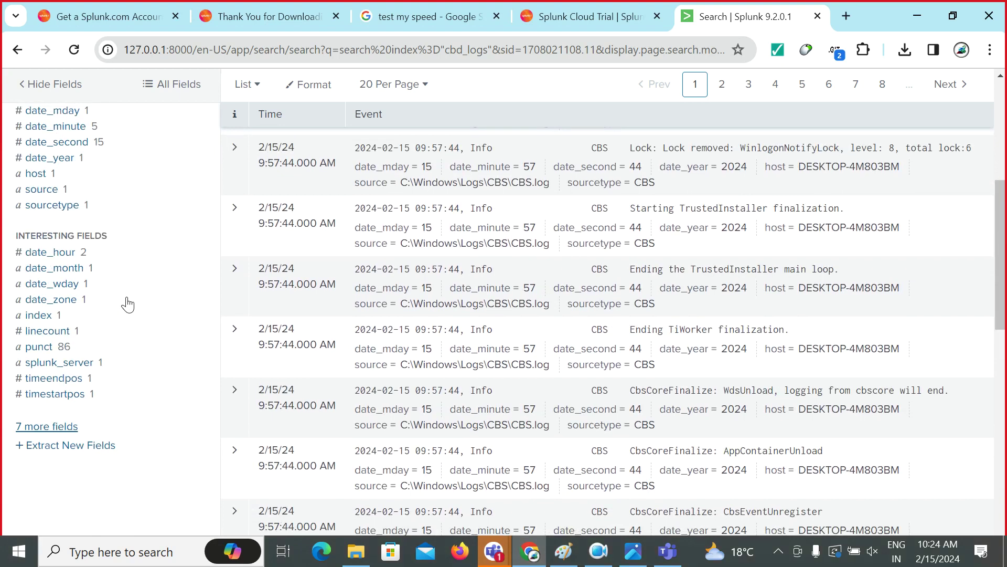
scroll(128, 303, "up", 4)
scroll(131, 303, "up", 3)
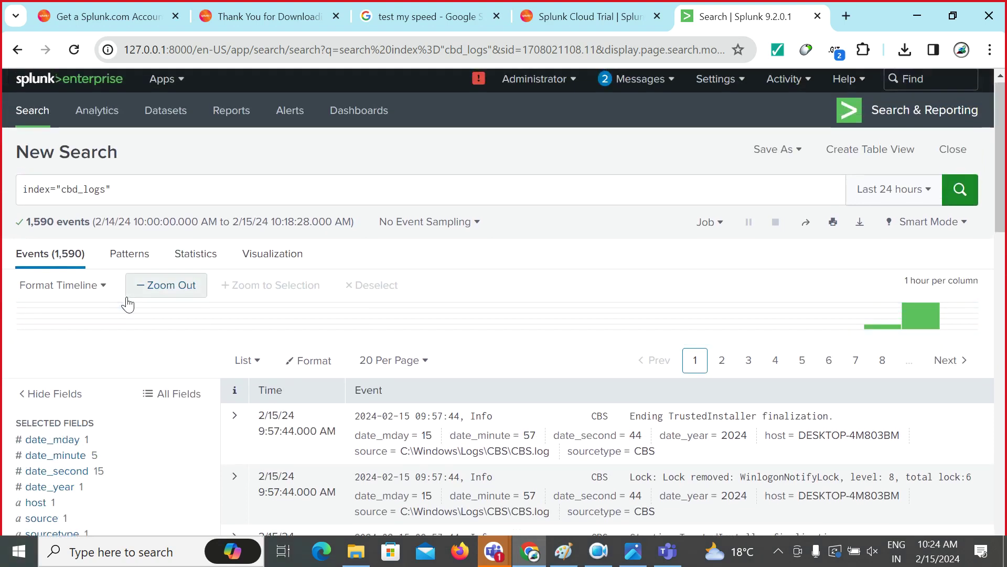
scroll(341, 175, "up", 1)
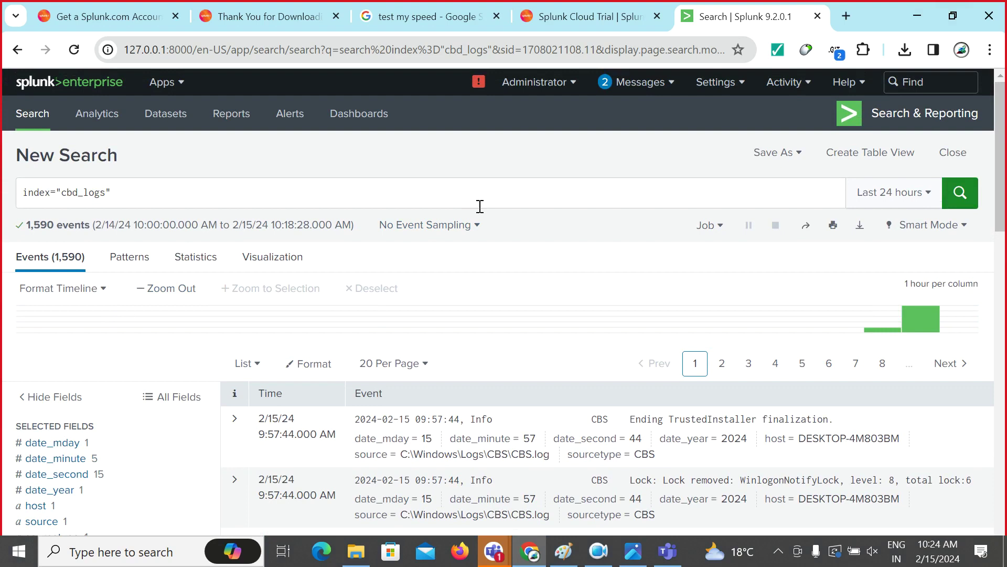
Step: Go to Settings > Data inputs and review the listed input types
left_click(721, 83)
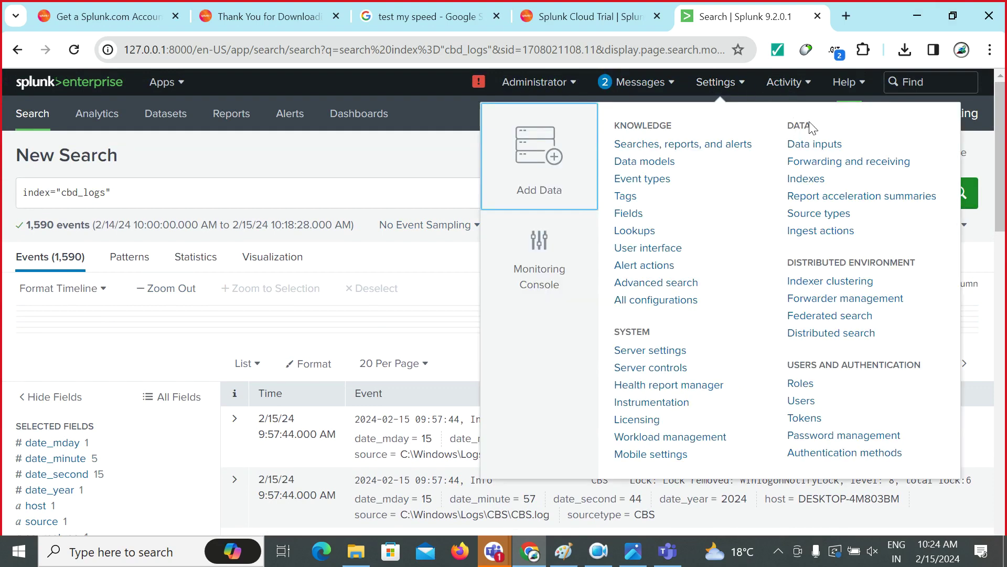
left_click(814, 149)
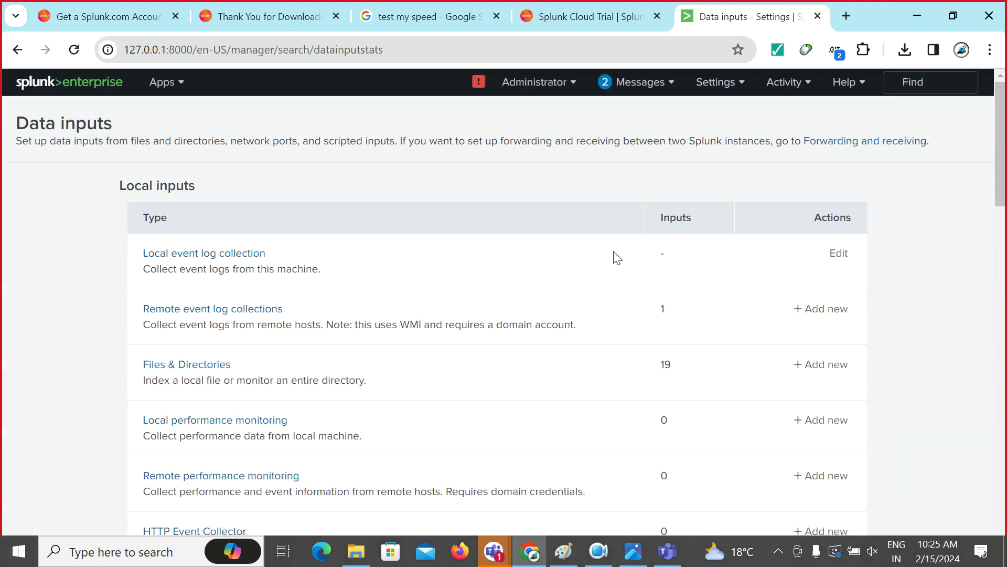
scroll(484, 244, "down", 1)
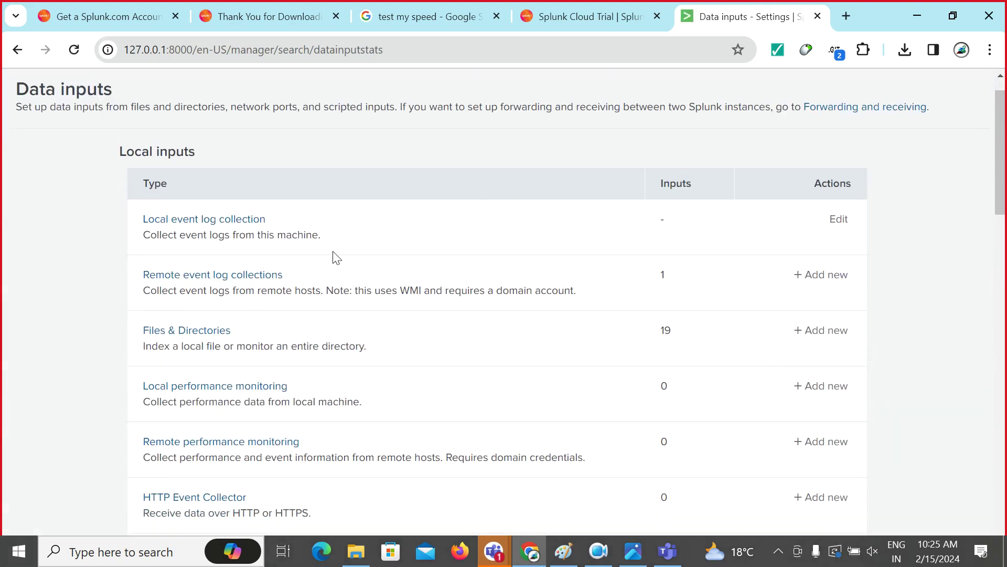
scroll(307, 335, "down", 1)
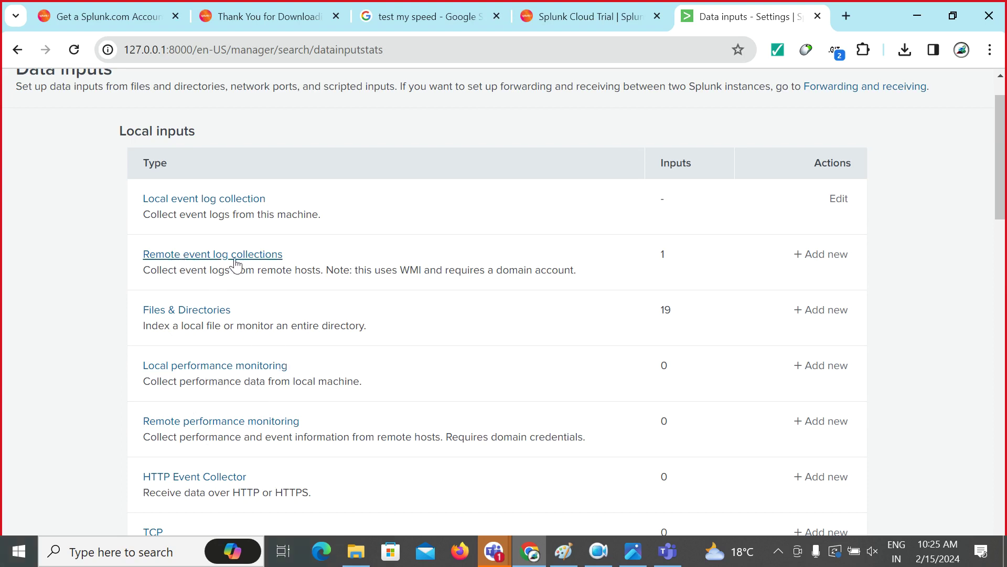
Step: In Local event log collection, select Application, ForwardedEvents, Security and System logs
left_click(193, 201)
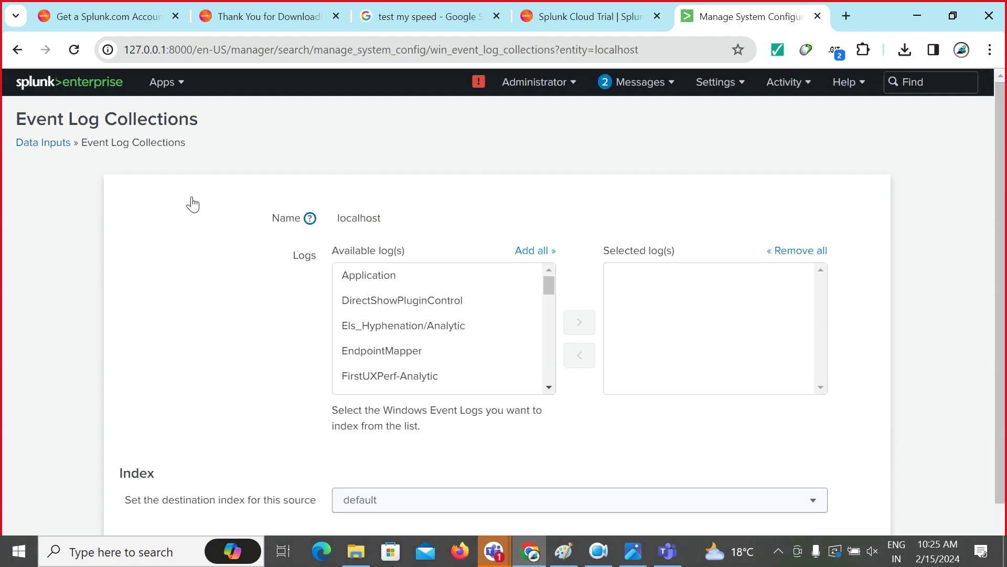
scroll(249, 337, "down", 1)
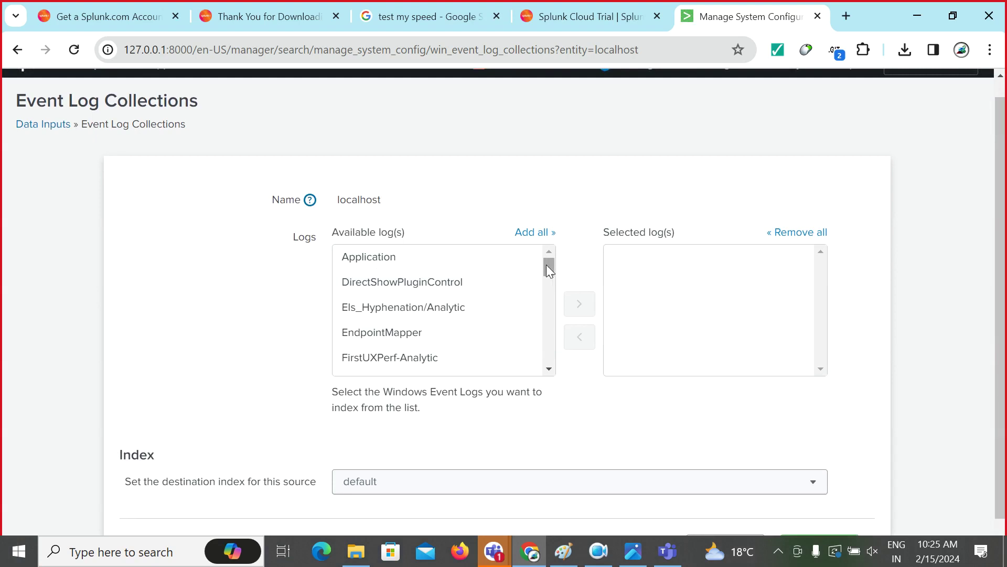
left_click(366, 261)
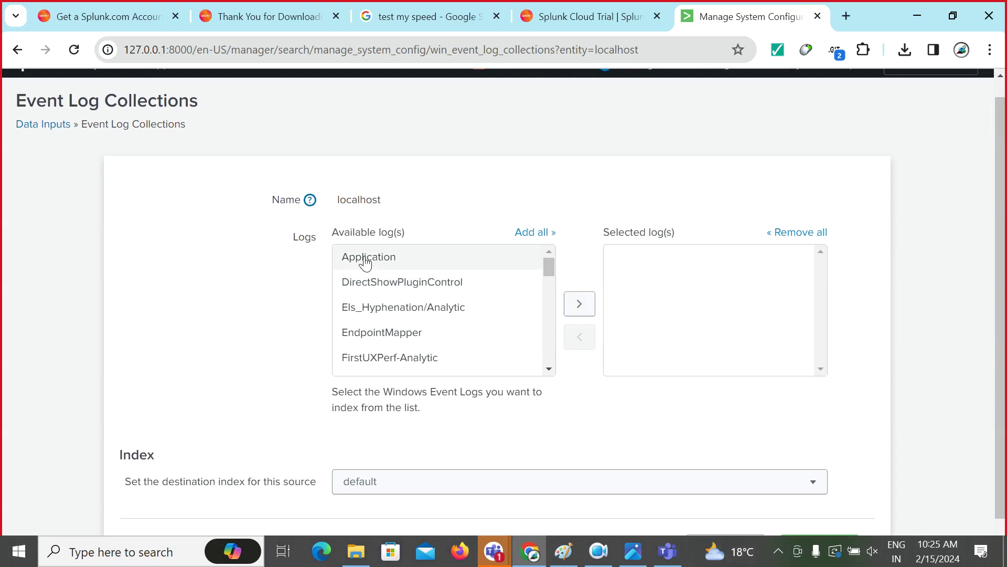
left_click(577, 305)
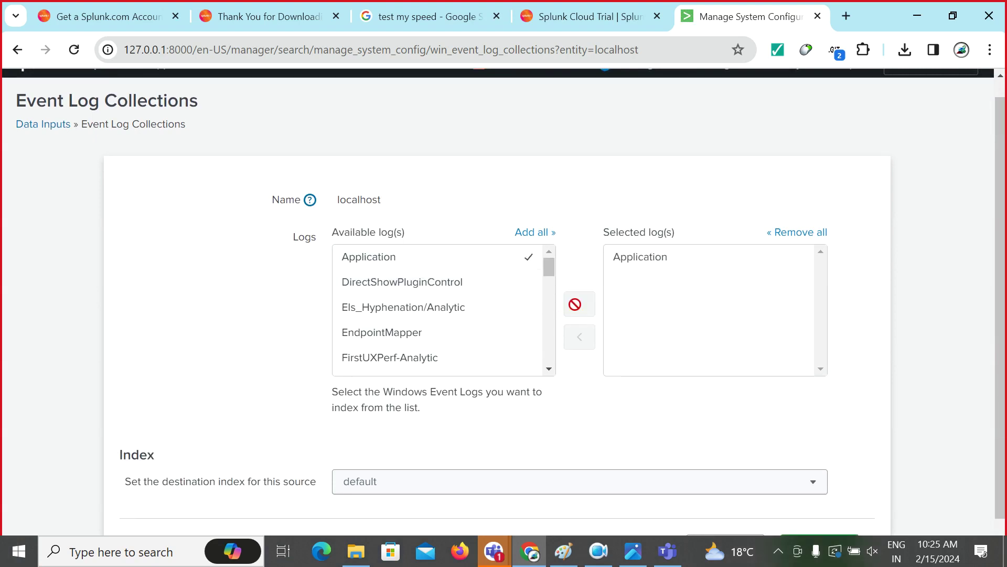
left_click_drag(546, 270, 546, 277)
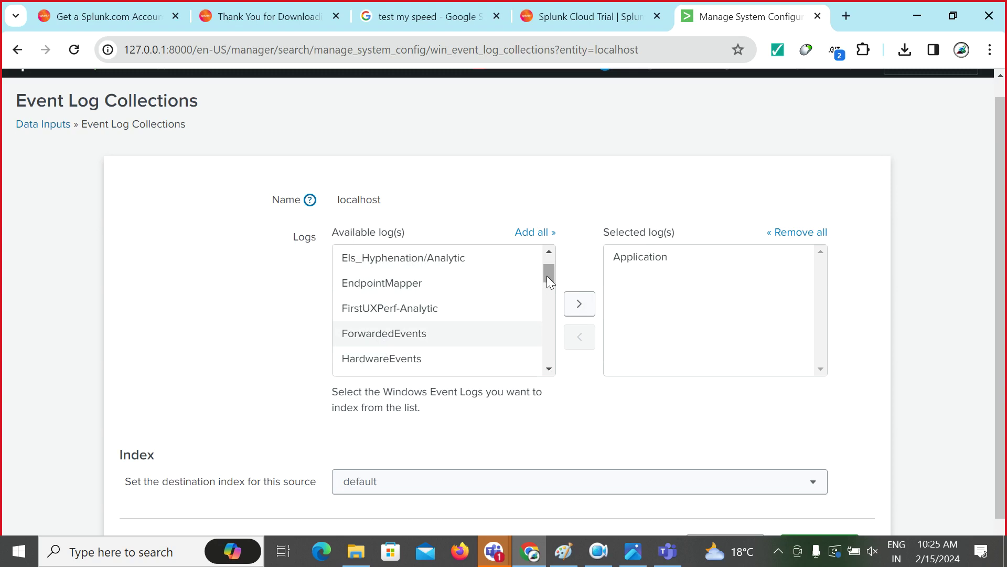
left_click_drag(549, 277, 543, 358)
left_click(355, 370)
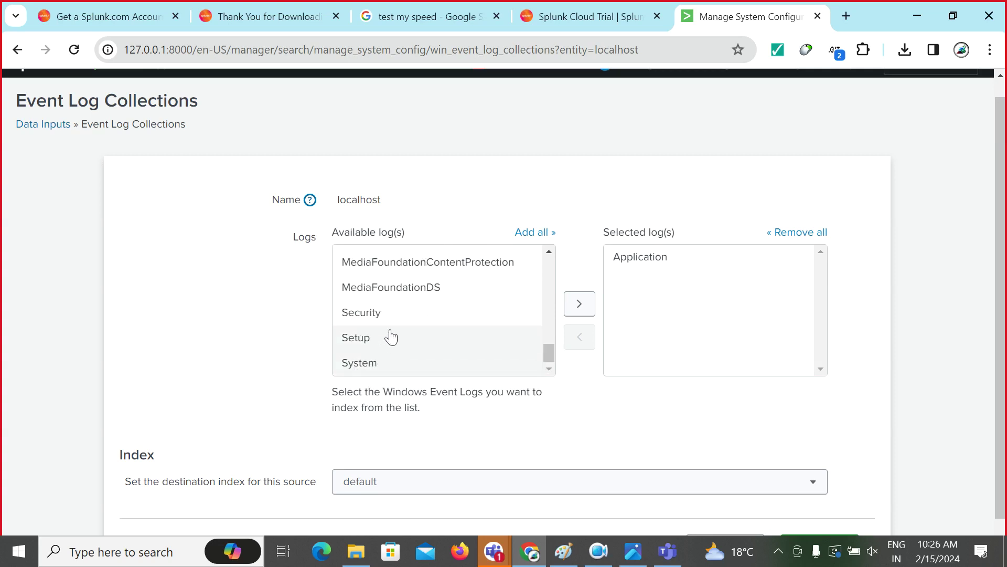
left_click(372, 320)
left_click(578, 306)
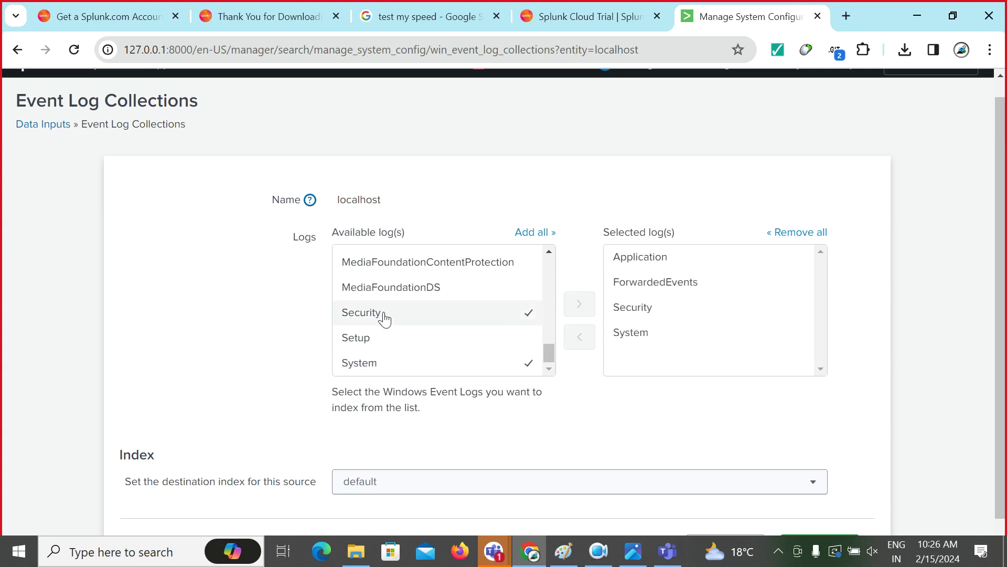
Step: Set the destination index to main, save, and acknowledge the confirmation
scroll(225, 391, "down", 1)
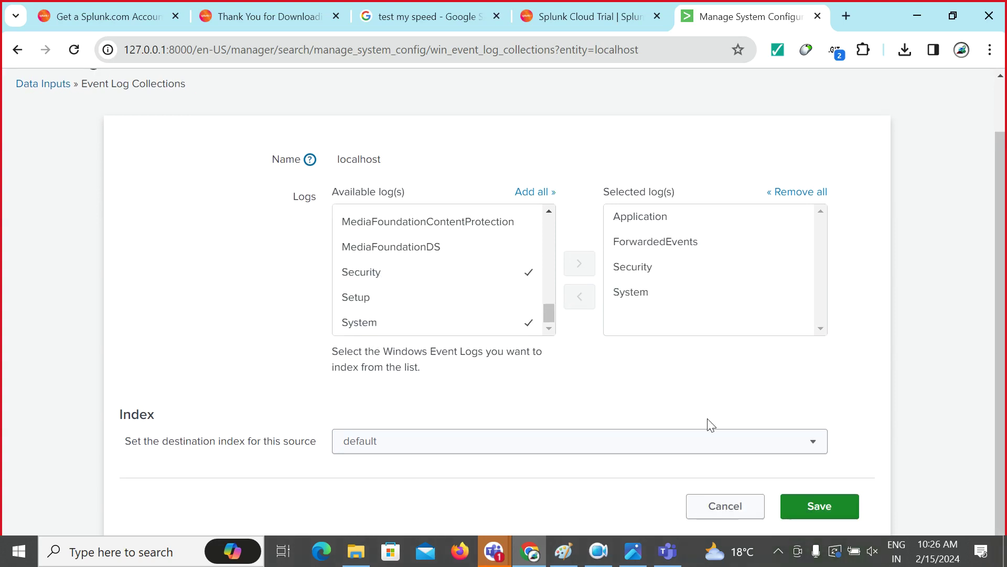
left_click(781, 448)
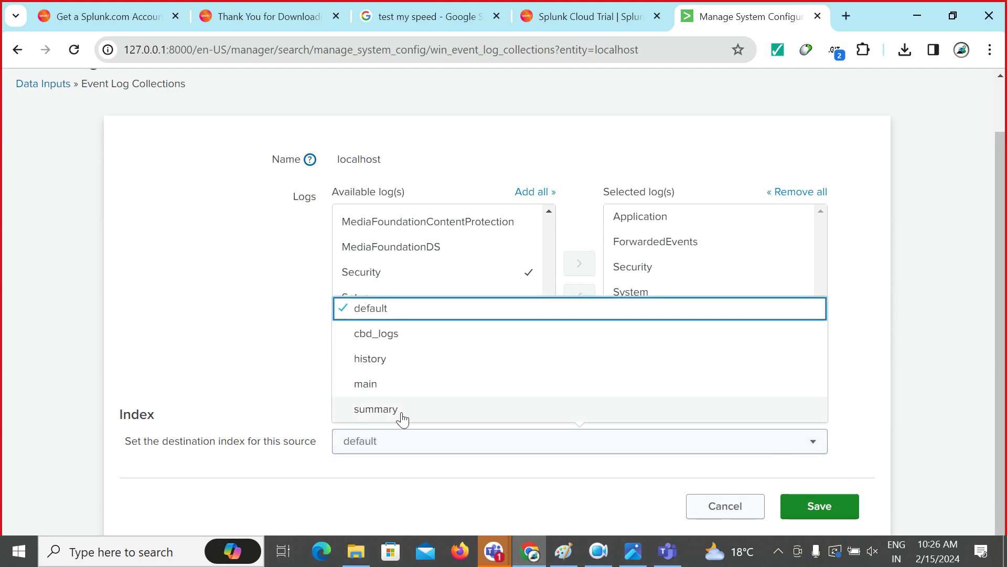
left_click(295, 384)
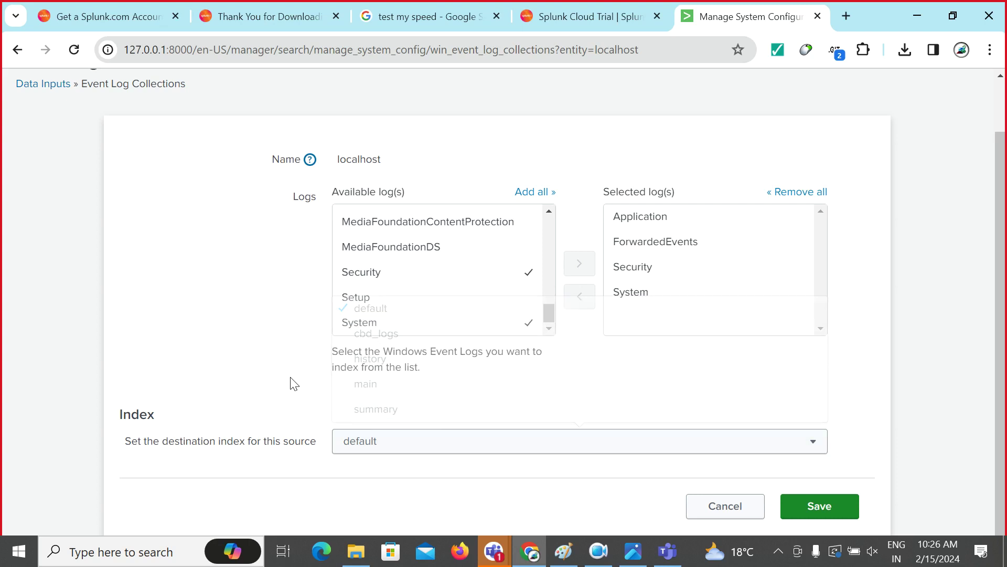
scroll(782, 307, "up", 1)
scroll(782, 307, "down", 1)
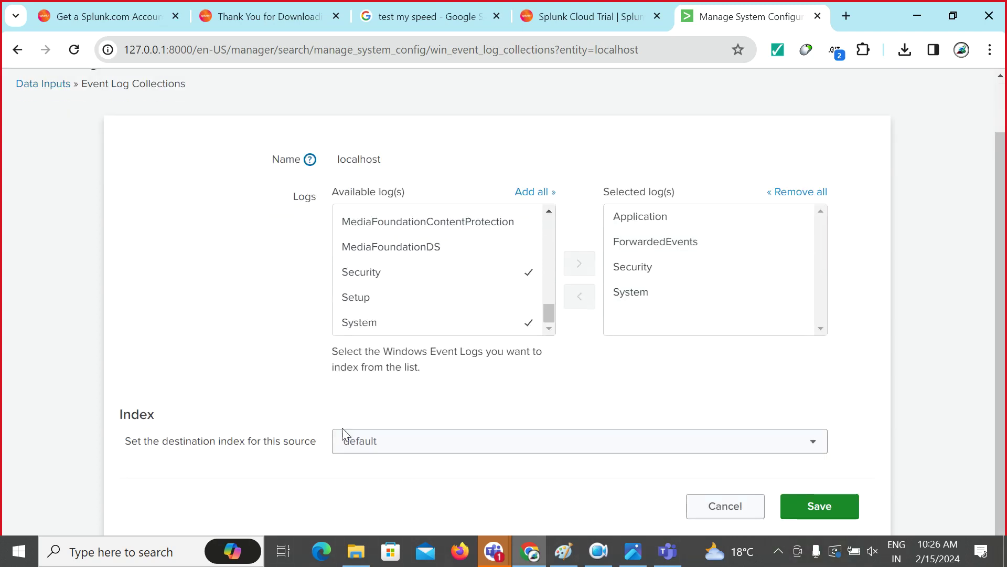
left_click(405, 447)
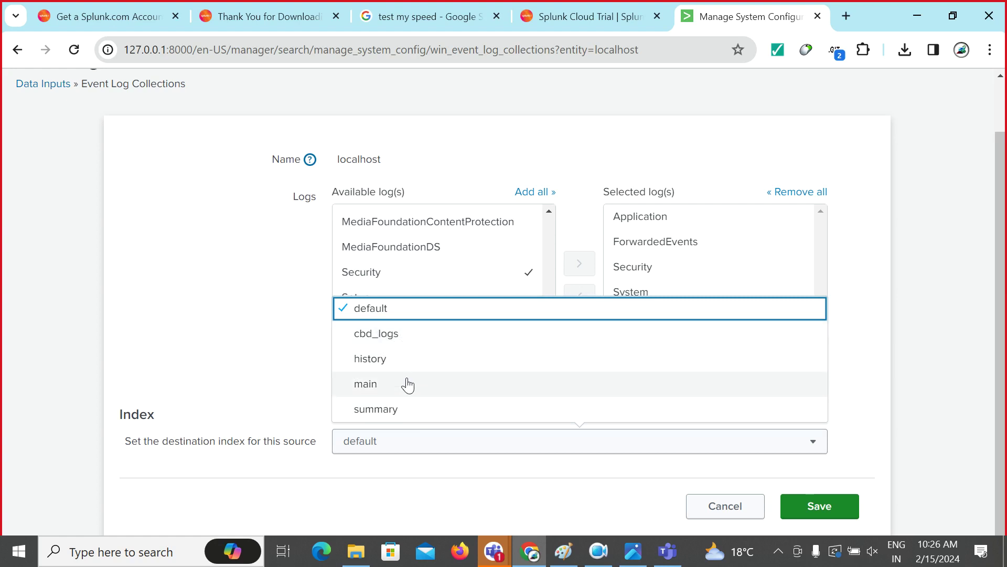
left_click(372, 391)
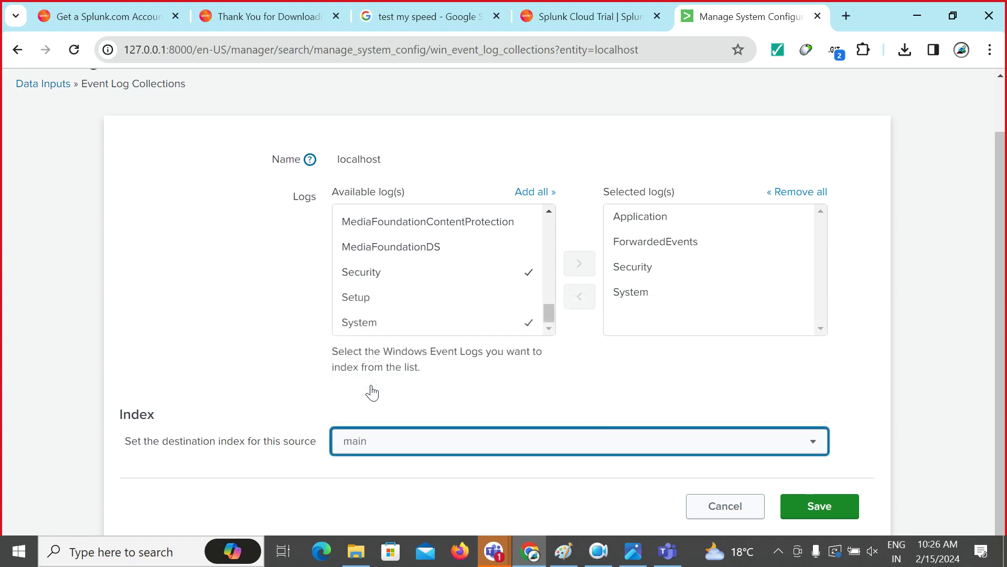
scroll(270, 359, "up", 2)
scroll(272, 361, "down", 2)
left_click(821, 509)
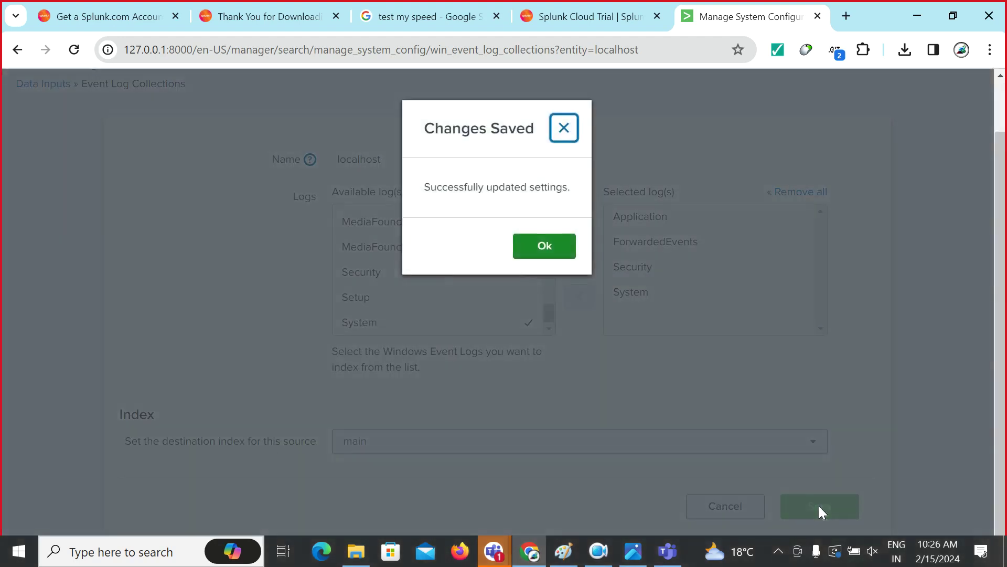
left_click(546, 247)
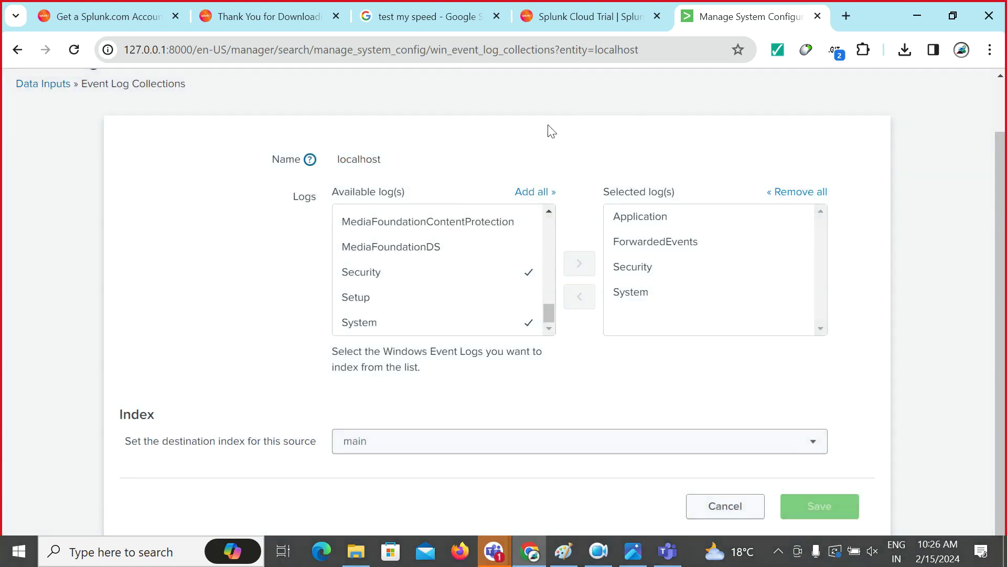
Step: Cancel out of the Event Log Collections page without saving
scroll(539, 134, "up", 1)
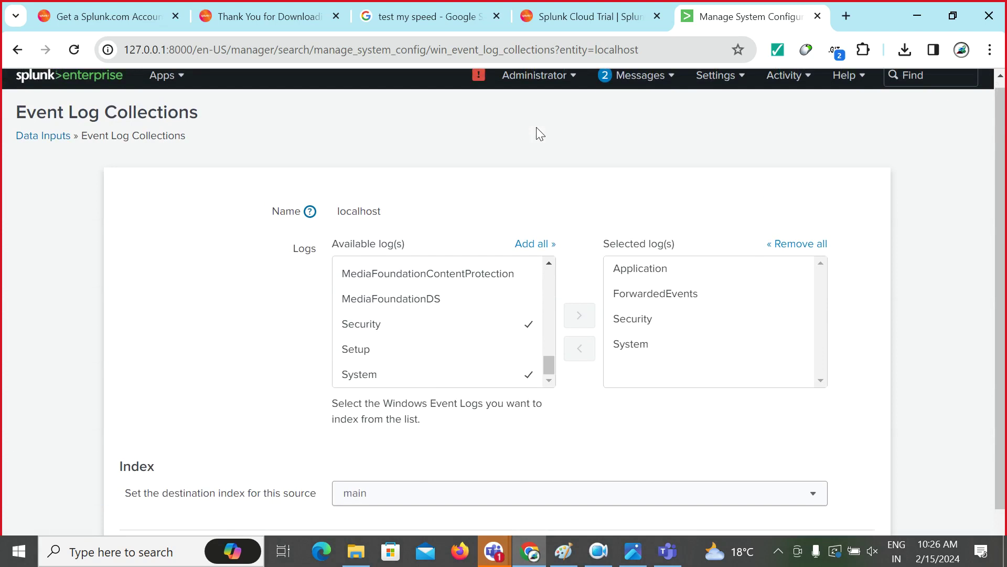
scroll(537, 127, "down", 1)
scroll(537, 127, "up", 1)
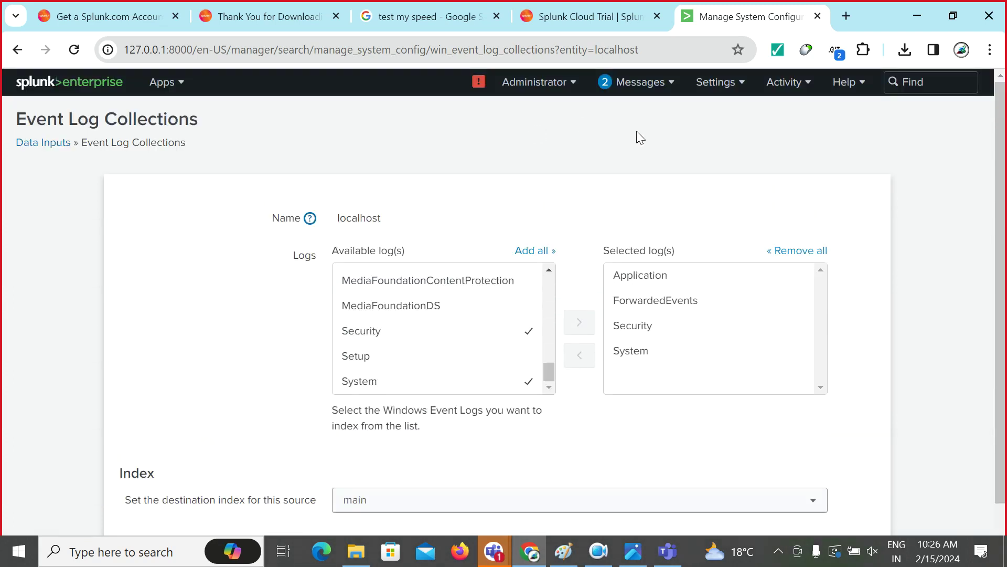
scroll(583, 443, "down", 1)
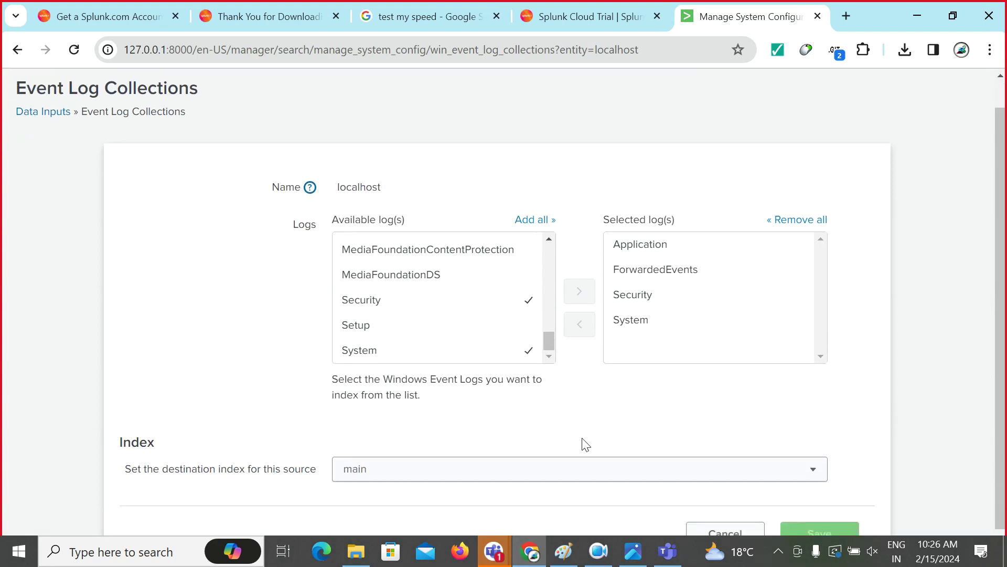
scroll(582, 444, "down", 1)
left_click(726, 509)
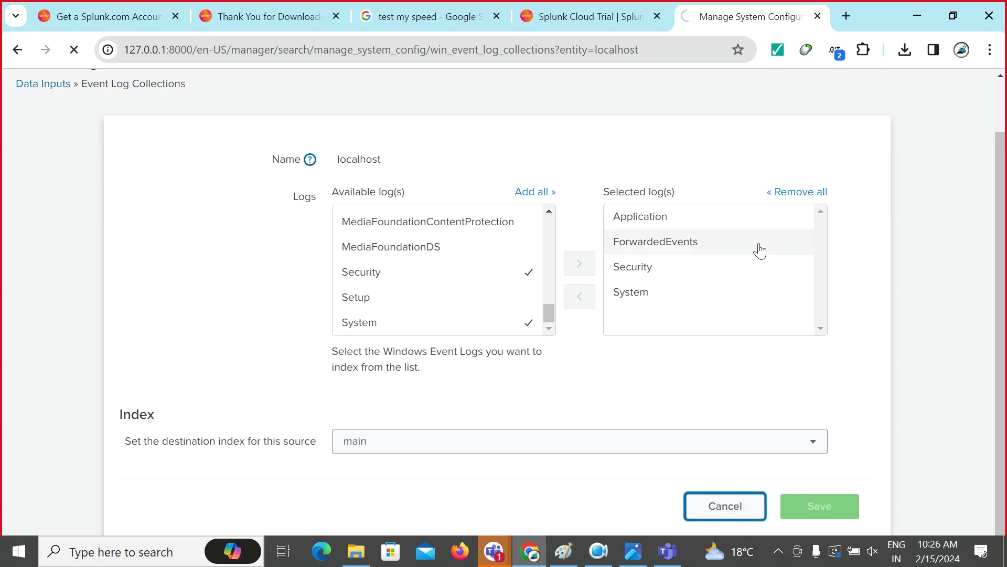
Step: Go to the Splunk home page and launch Search & Reporting
scroll(585, 140, "up", 2)
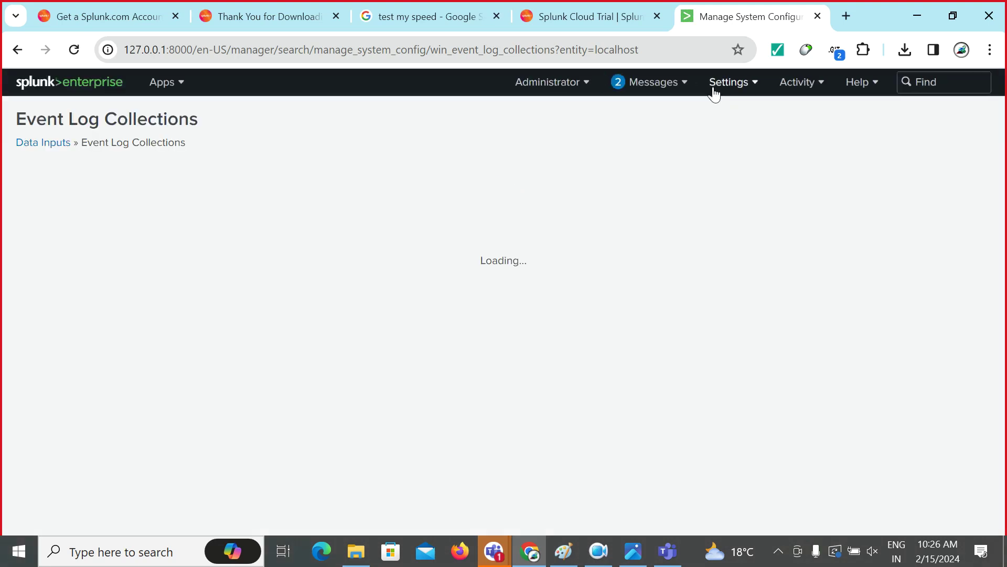
left_click(91, 88)
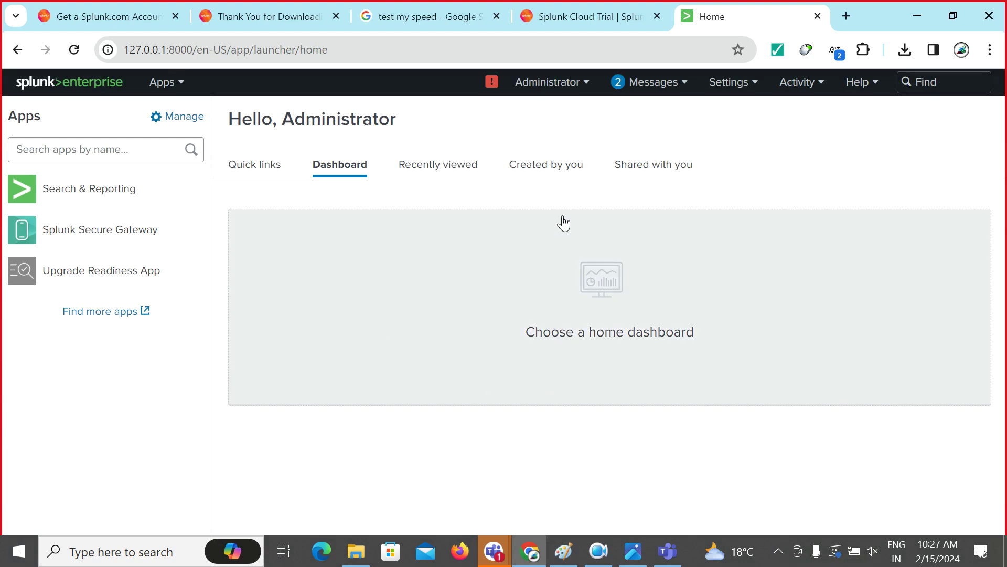
left_click(80, 198)
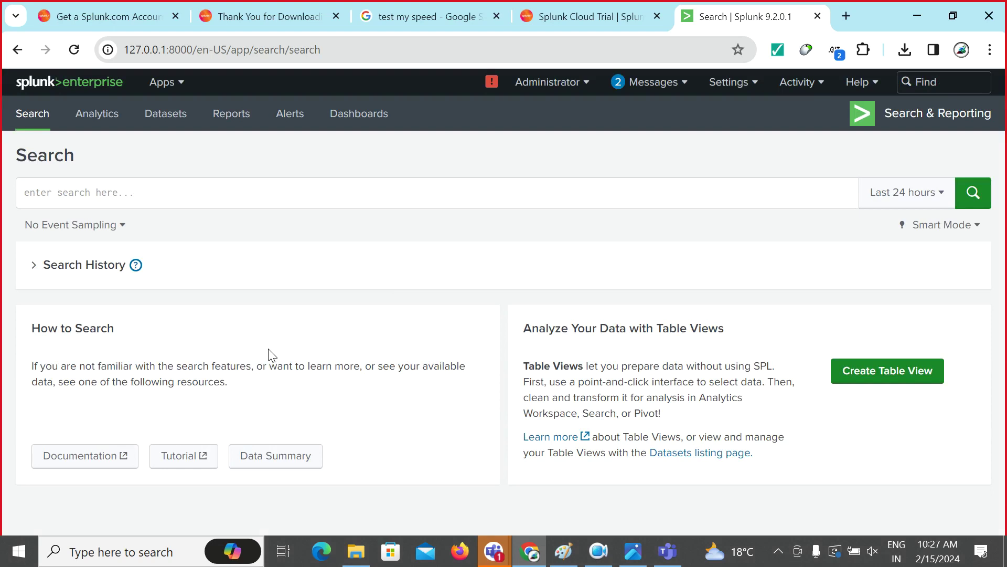
Step: Run a search for index="main"
left_click(43, 195)
type("index=")
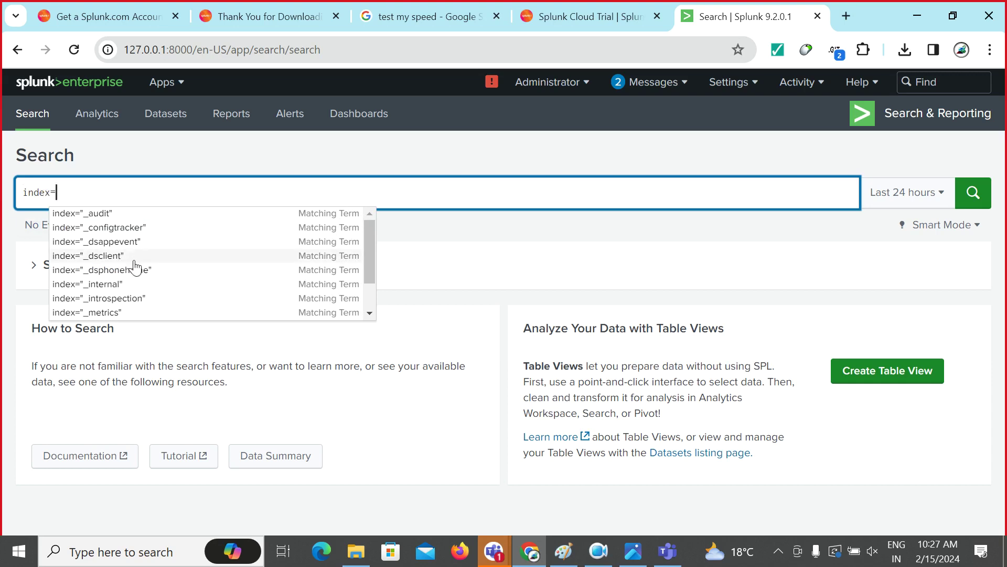
scroll(135, 268, "down", 1)
type("\"")
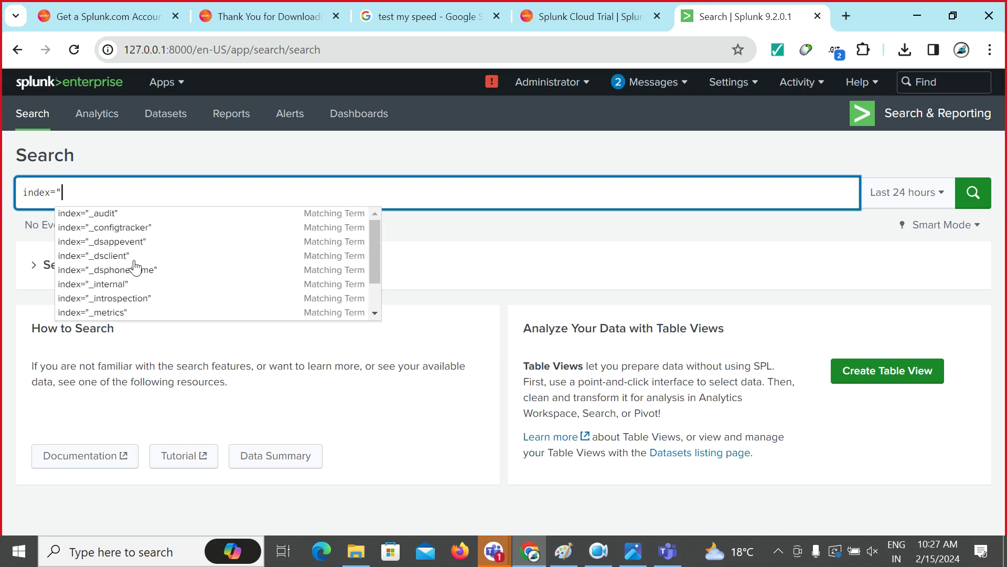
type("ma")
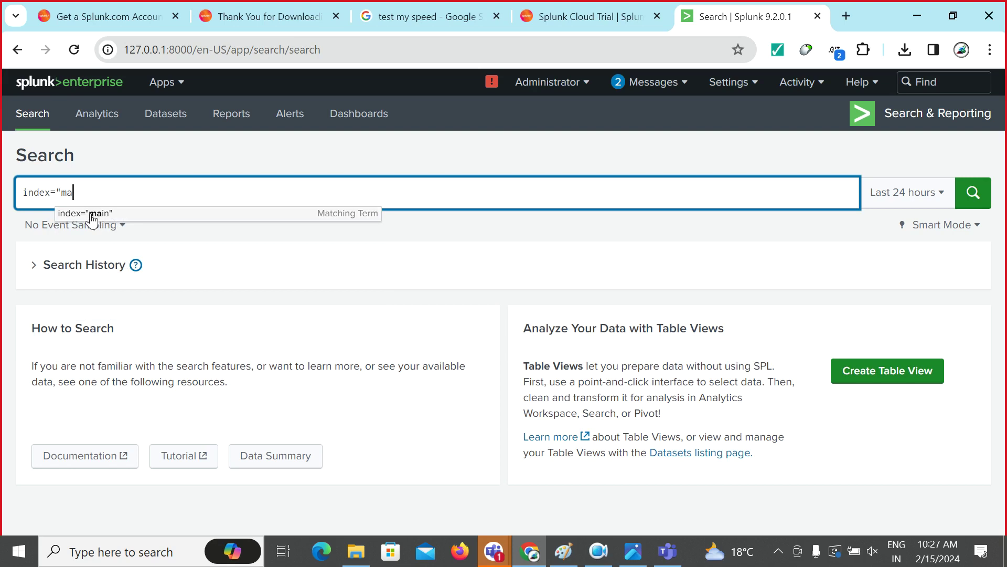
left_click(91, 214)
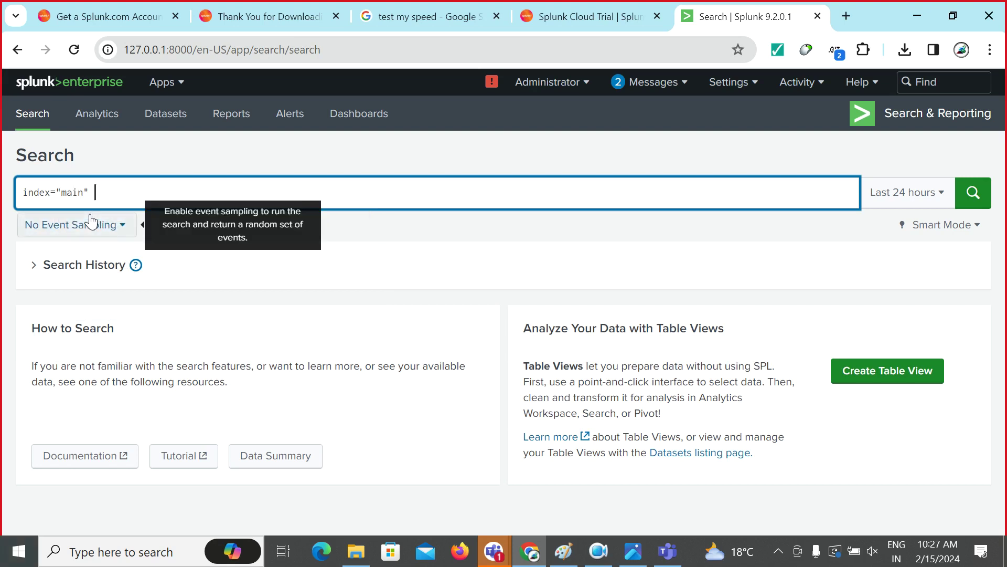
key("Return")
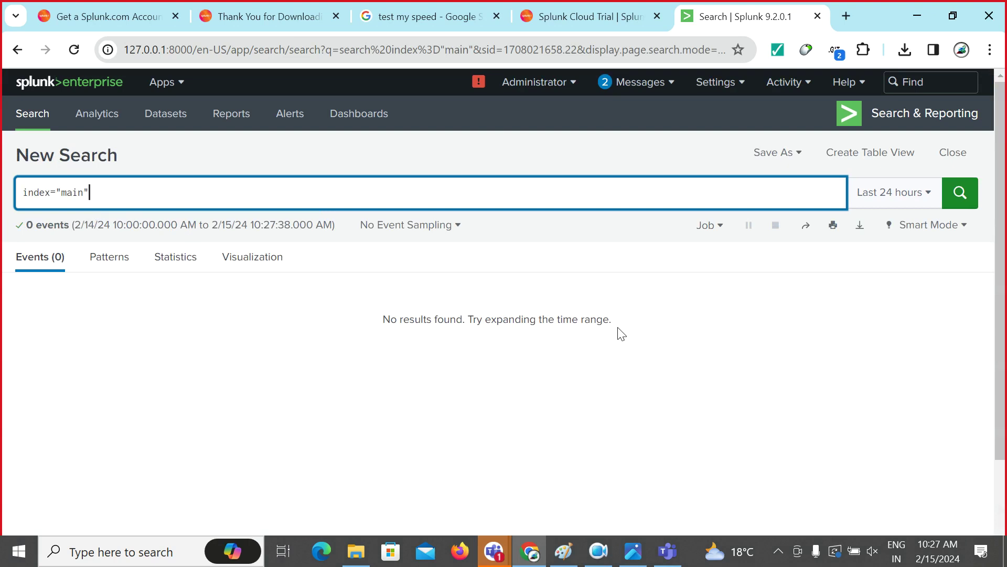
Step: Change the time range to Week to date, which returns 0 events
left_click(925, 204)
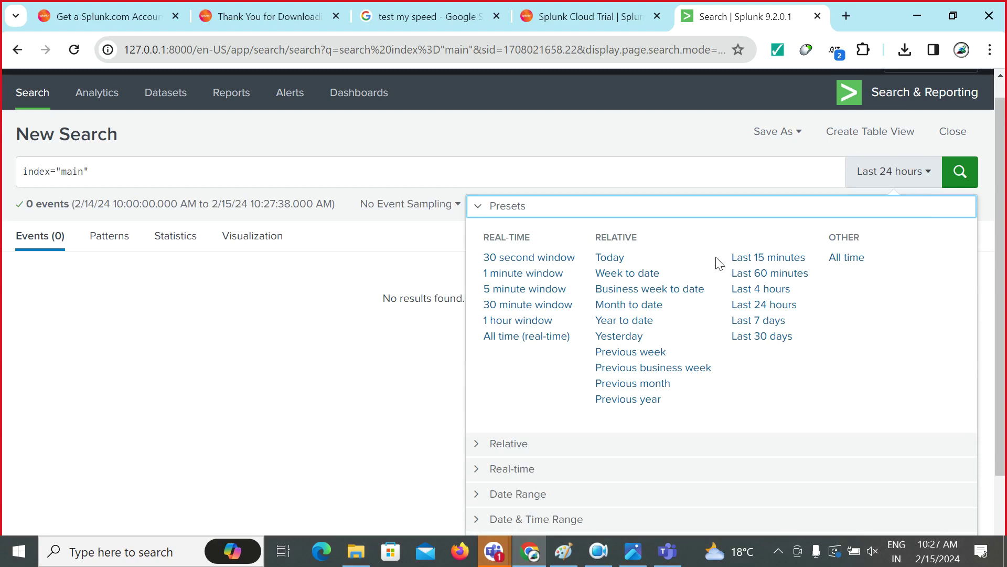
left_click(619, 277)
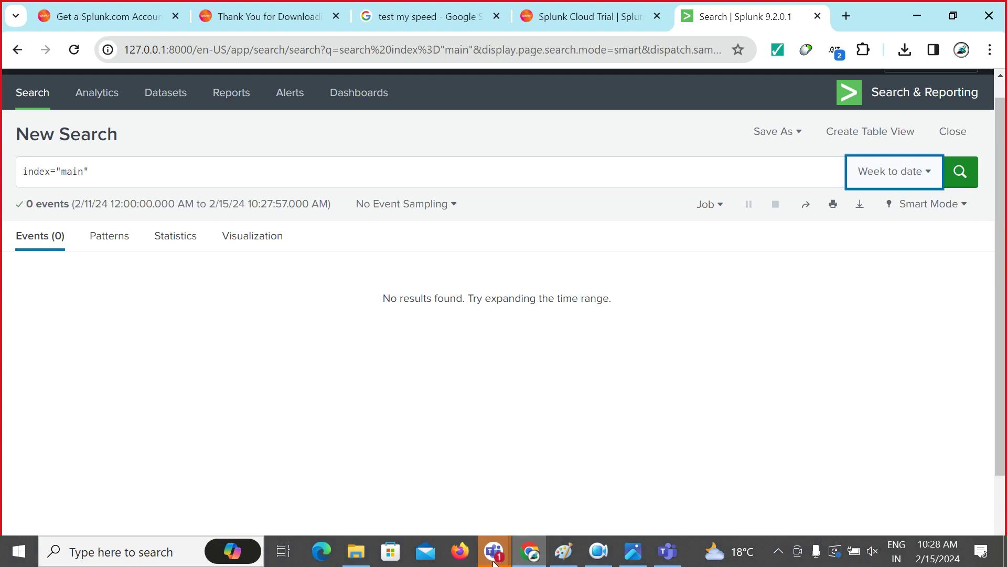
mouse_move(512, 553)
left_click(569, 471)
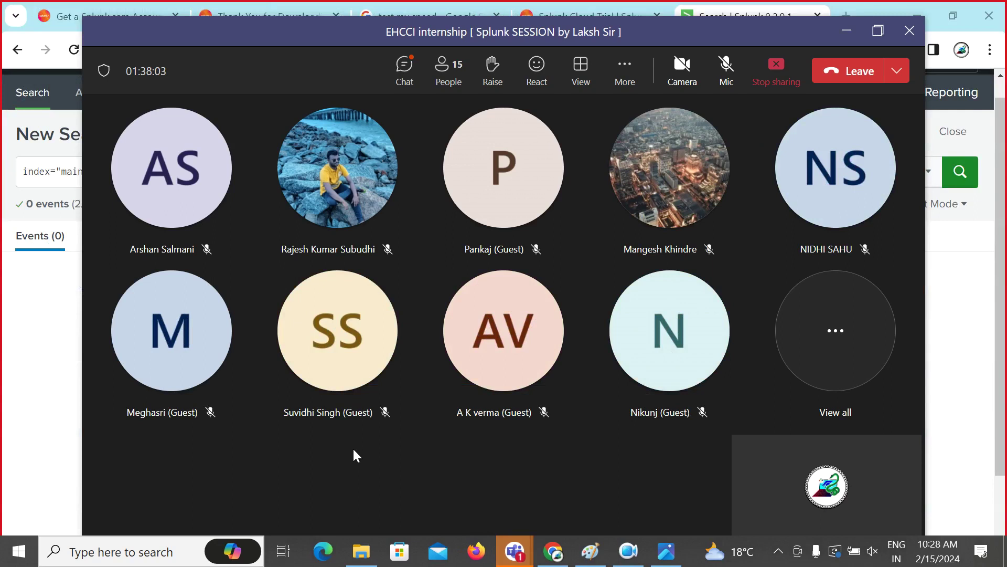
left_click(848, 30)
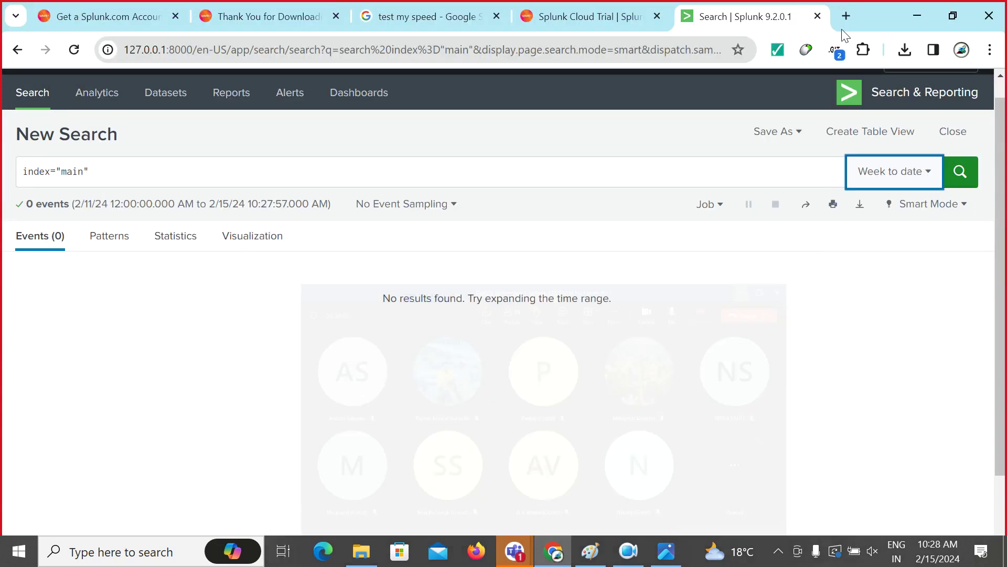
scroll(286, 297, "down", 2)
scroll(286, 296, "up", 3)
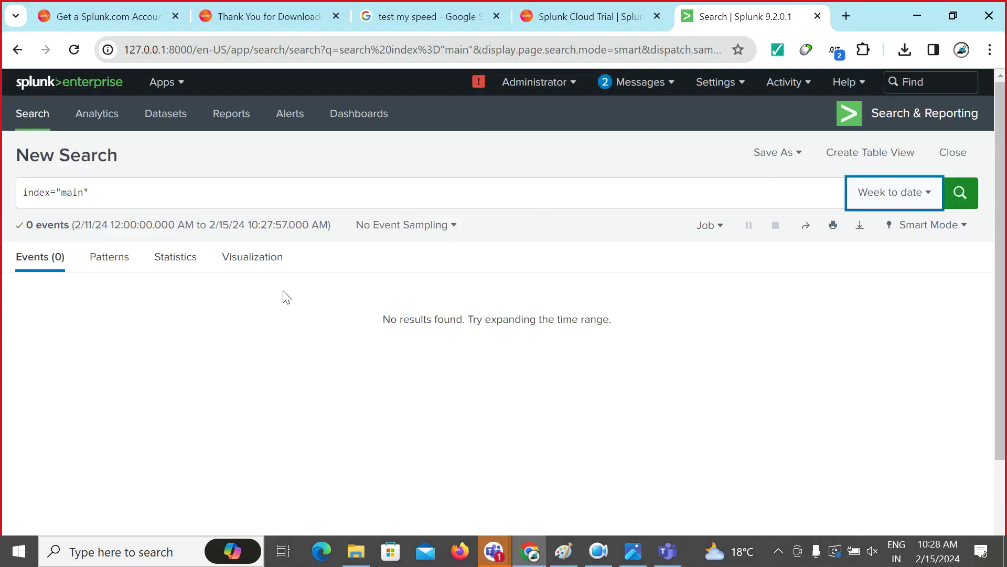
Step: Go to Settings > Data inputs, look over the input types, and open Files & Directories
left_click(719, 84)
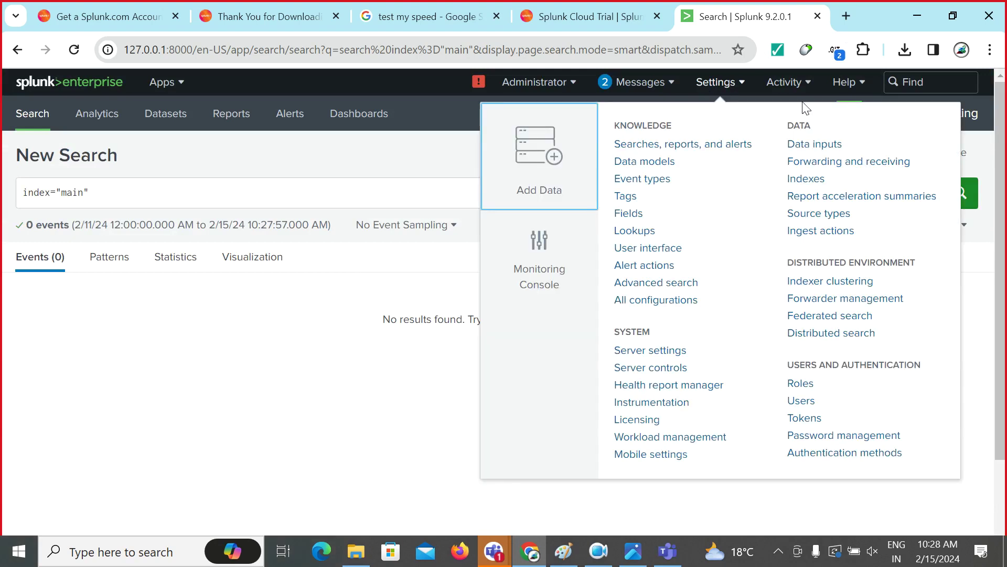
left_click(799, 149)
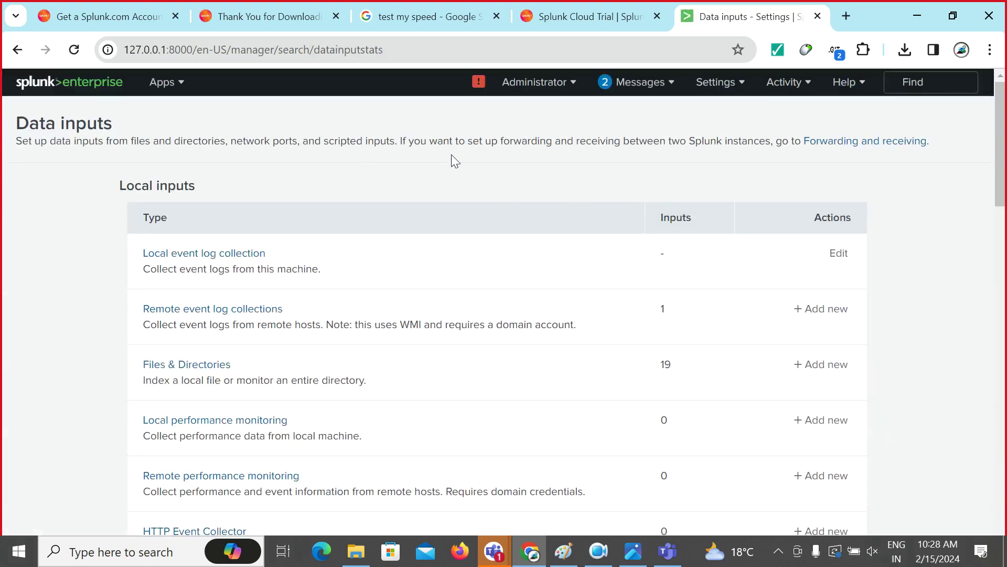
scroll(430, 169, "down", 1)
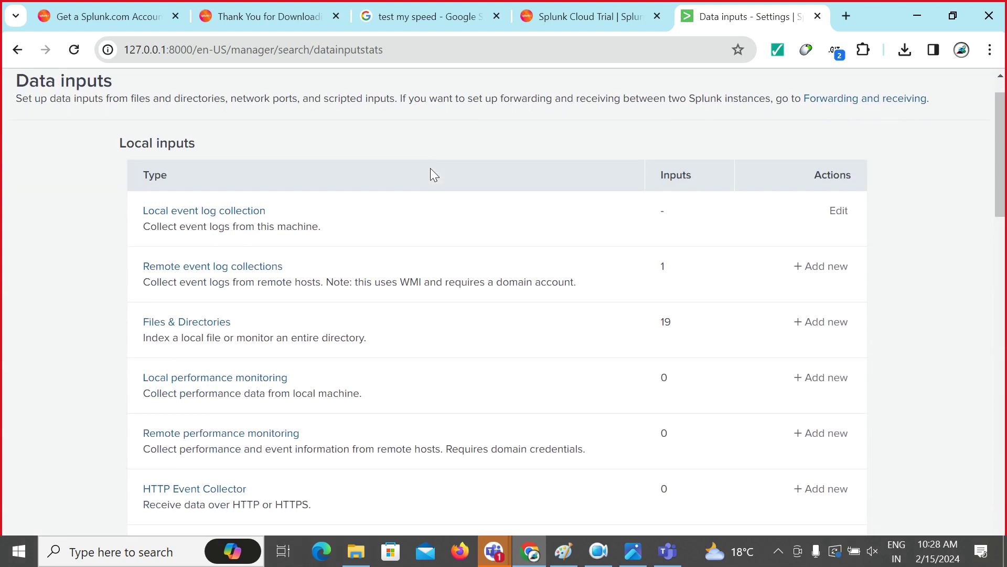
scroll(431, 169, "down", 1)
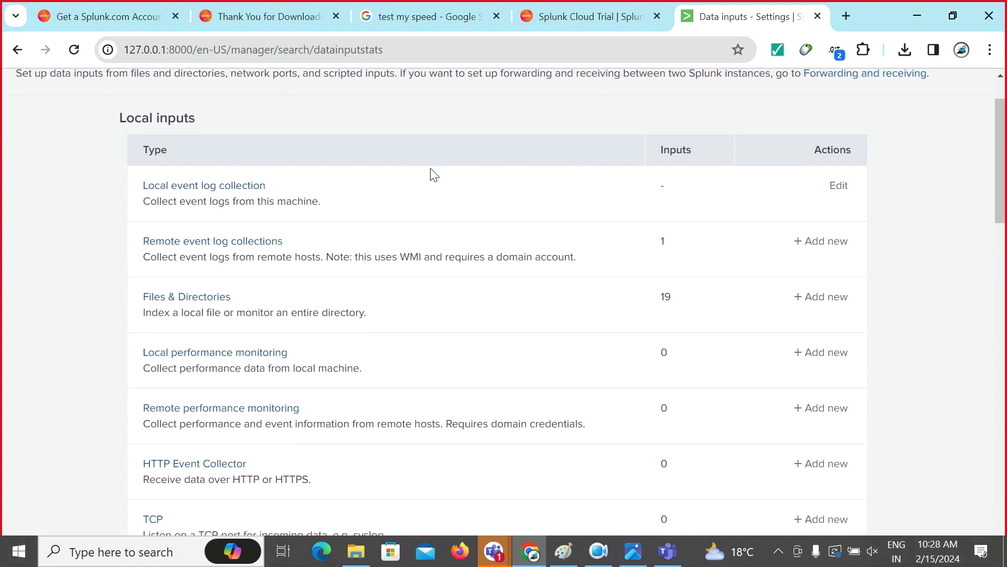
scroll(430, 169, "up", 1)
scroll(432, 173, "down", 1)
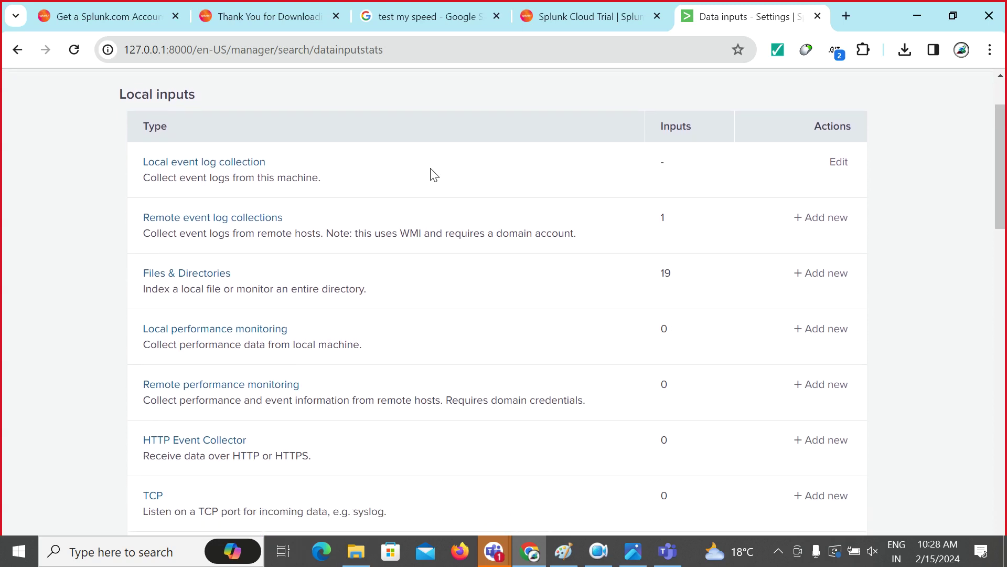
scroll(434, 175, "down", 1)
scroll(434, 175, "down", 1)
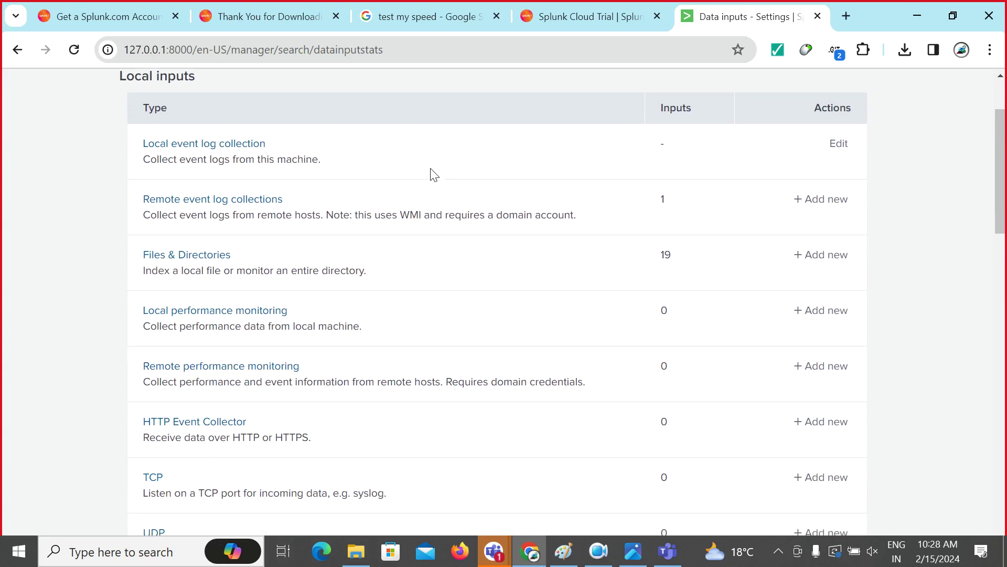
scroll(434, 174, "down", 1)
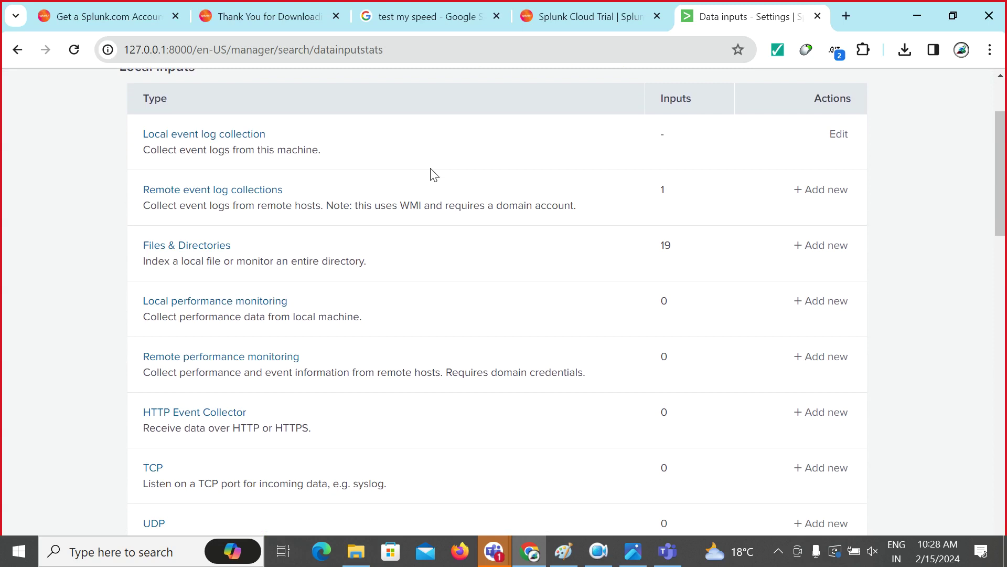
scroll(434, 175, "up", 1)
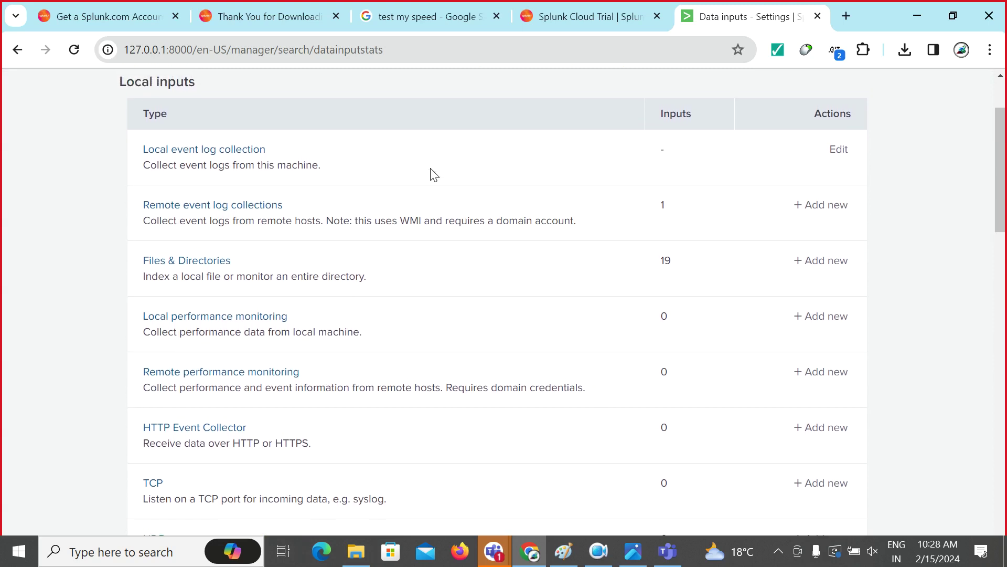
left_click(173, 257)
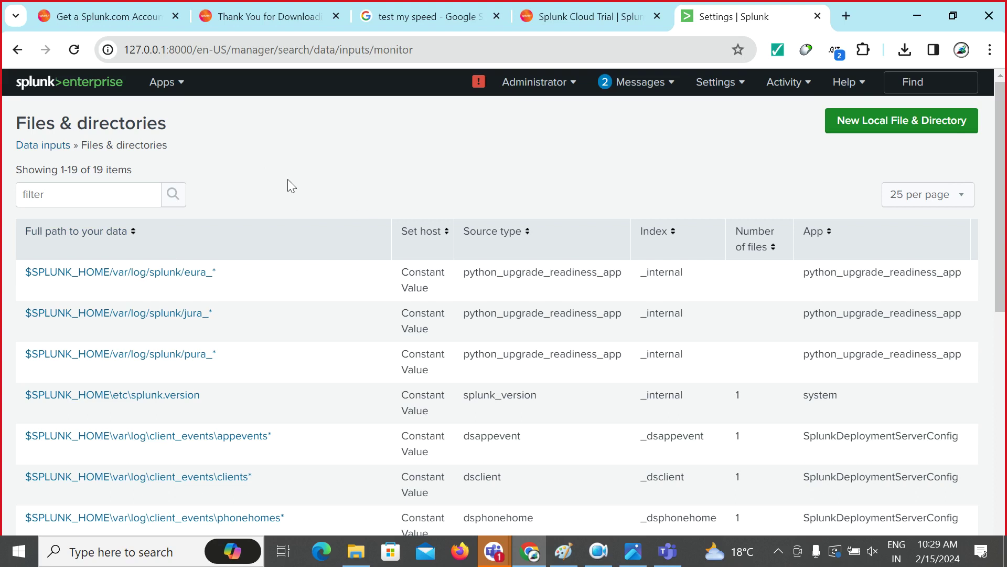
Step: Review the 19 monitored inputs and start a New Local File & Directory input
scroll(288, 179, "down", 1)
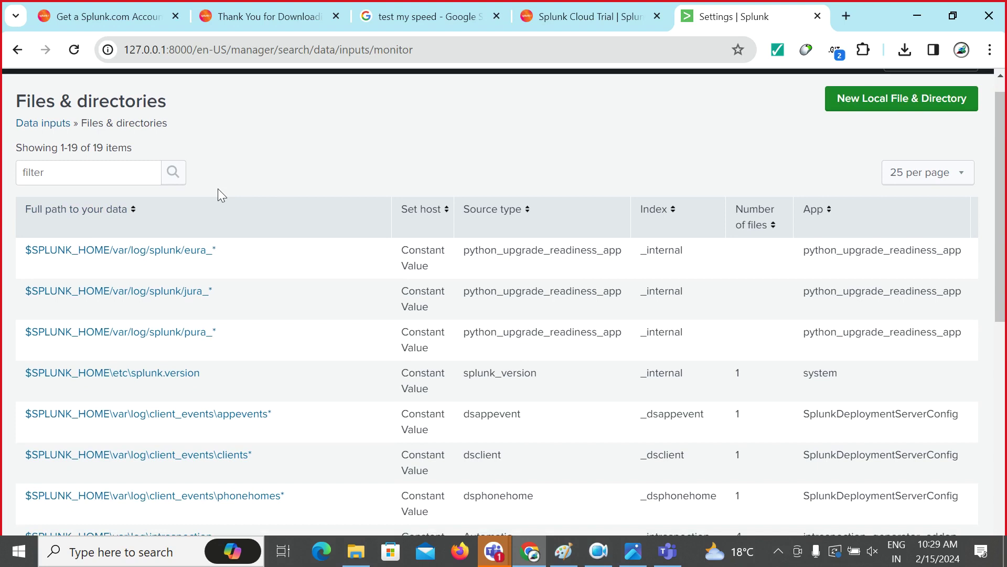
left_click(878, 110)
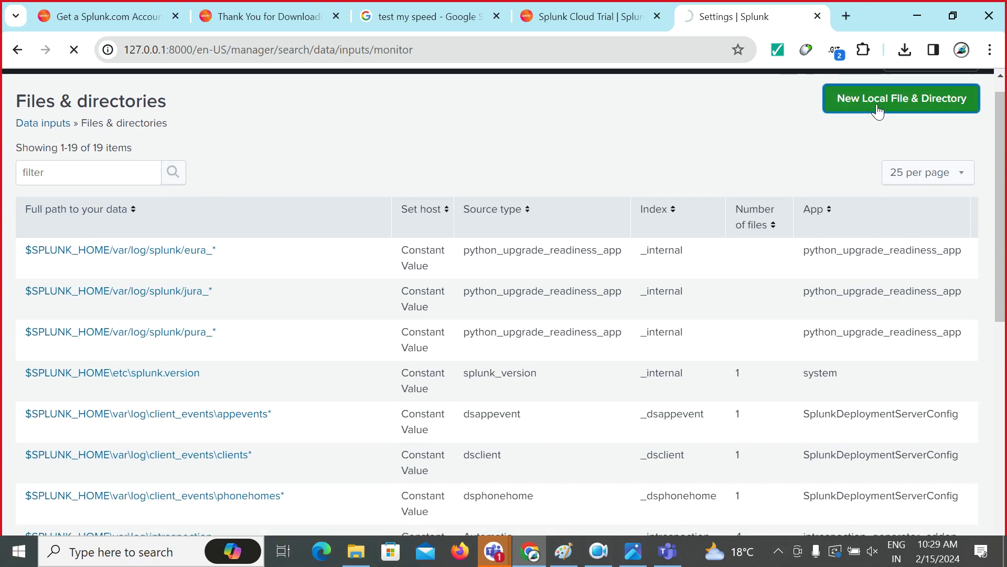
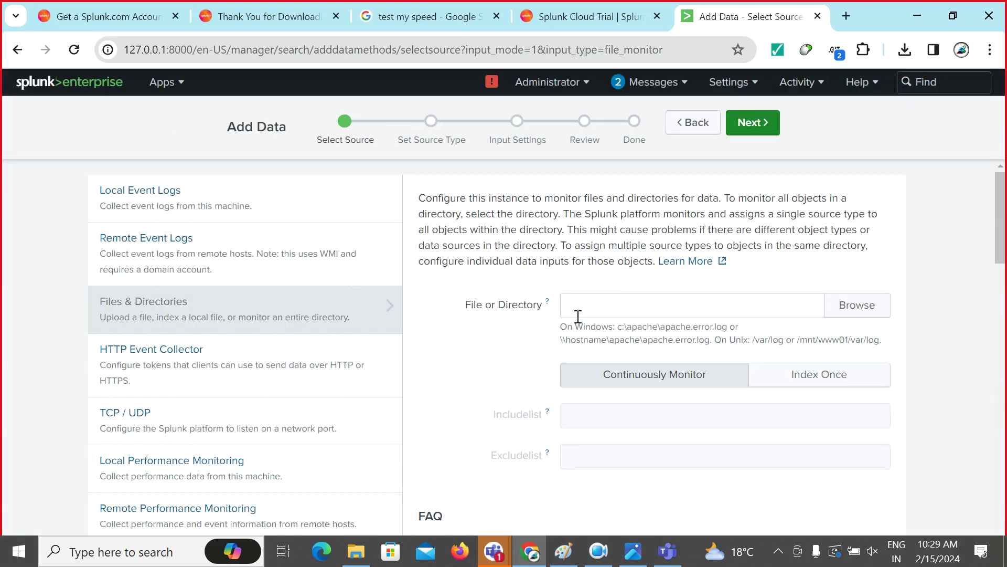
Step: Open the source file browser and expand the C:\ drive and its Windows folder
left_click(861, 309)
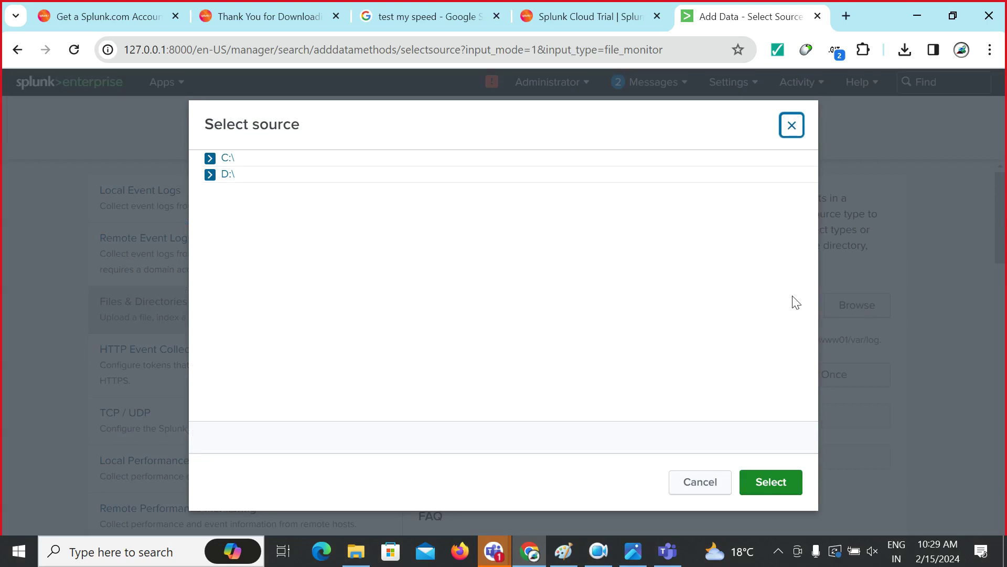
left_click(210, 159)
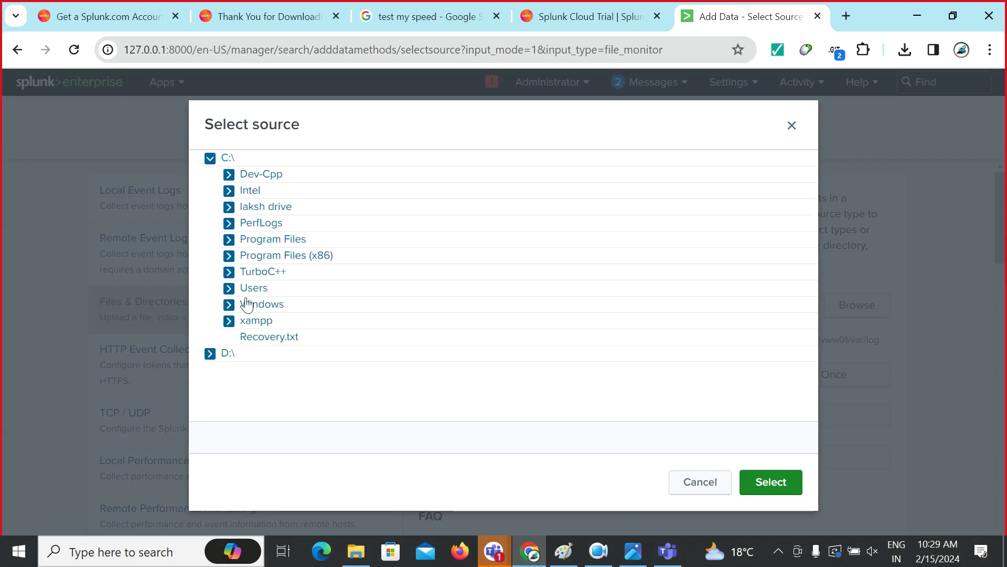
left_click(230, 309)
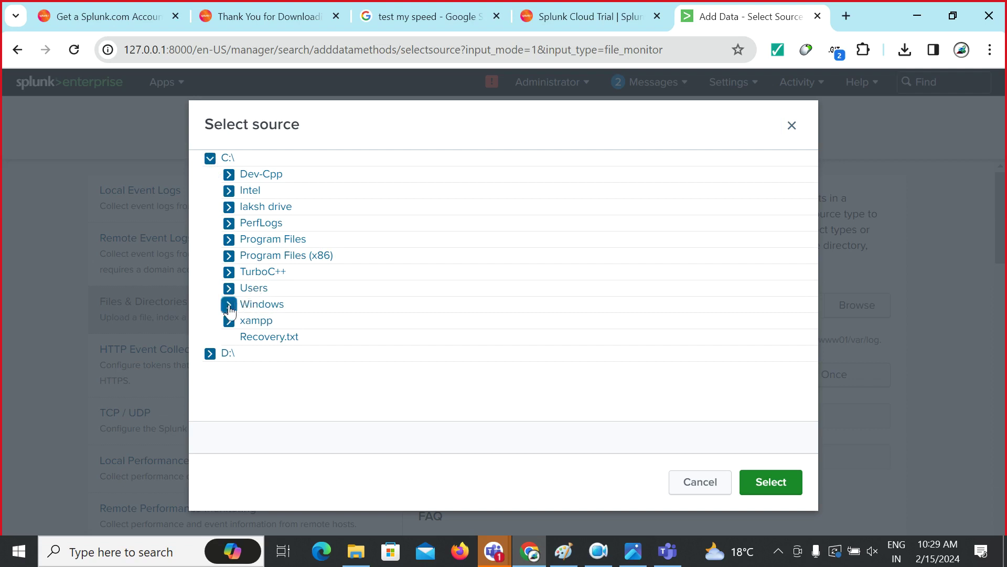
Step: Scroll through the Windows subfolders and expand the Logs folder
scroll(321, 327, "down", 2)
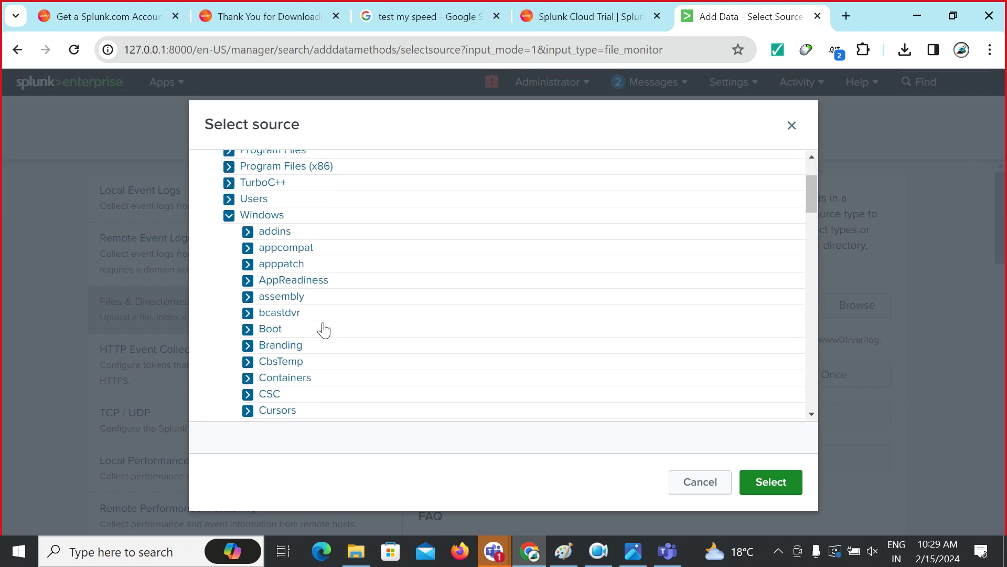
scroll(323, 329, "down", 1)
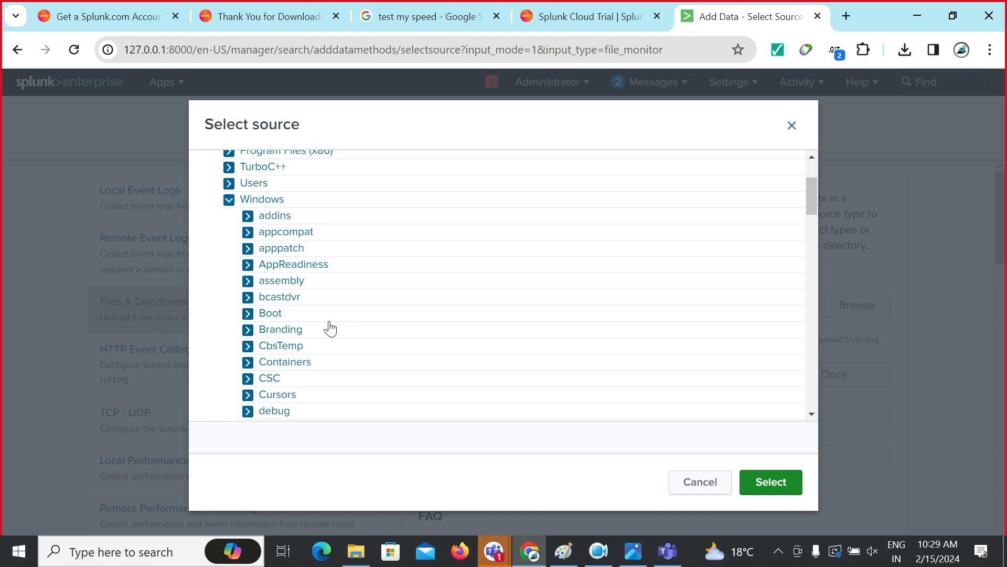
scroll(330, 328, "down", 3)
scroll(330, 328, "down", 2)
scroll(330, 328, "down", 3)
scroll(330, 328, "down", 3)
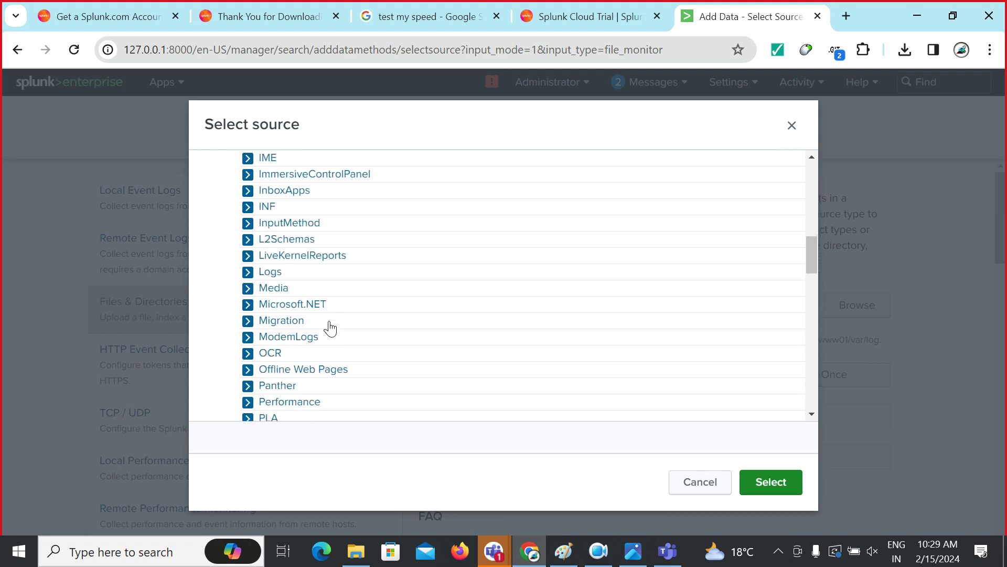
scroll(330, 328, "down", 1)
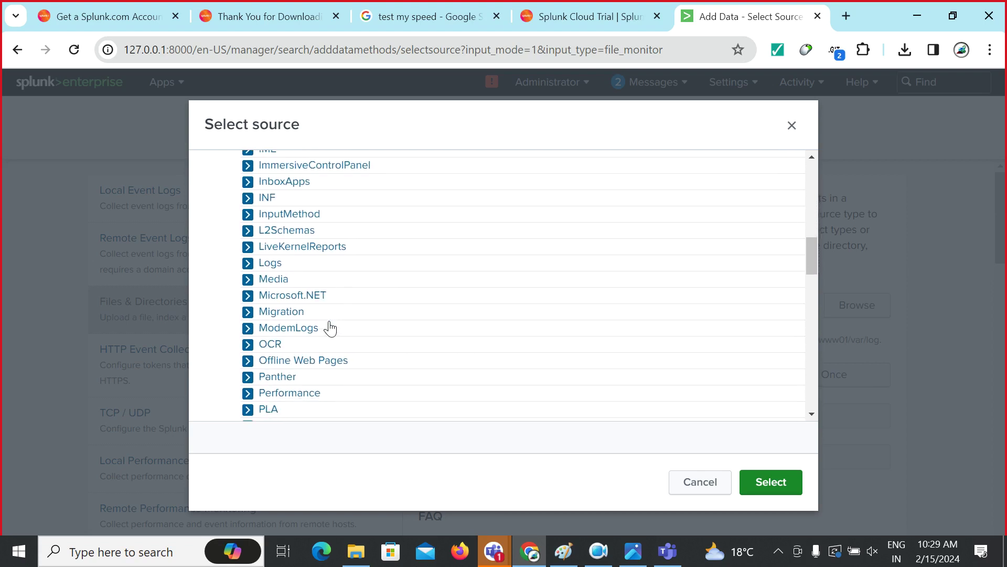
scroll(330, 328, "down", 3)
scroll(330, 329, "down", 3)
scroll(330, 328, "down", 1)
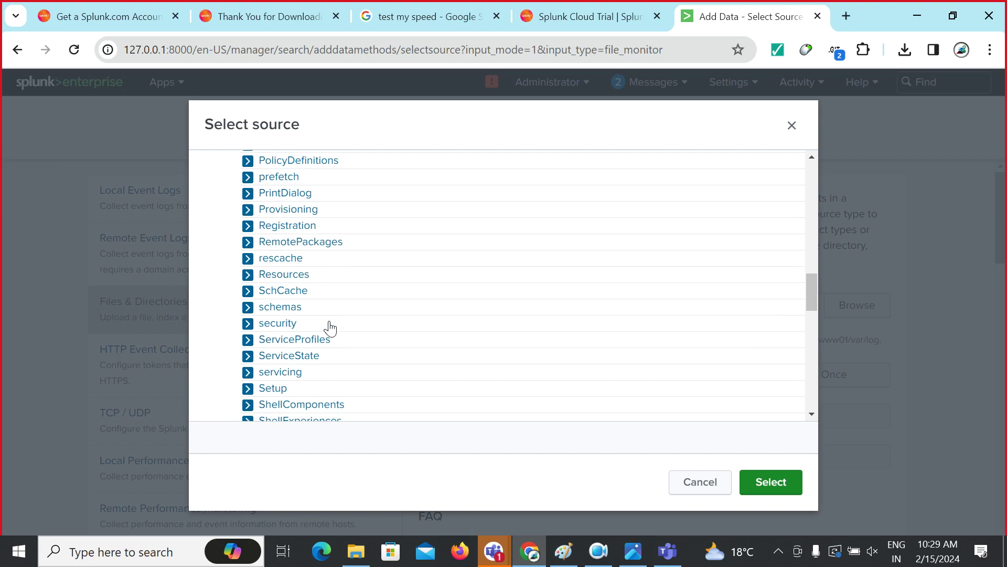
scroll(330, 328, "down", 1)
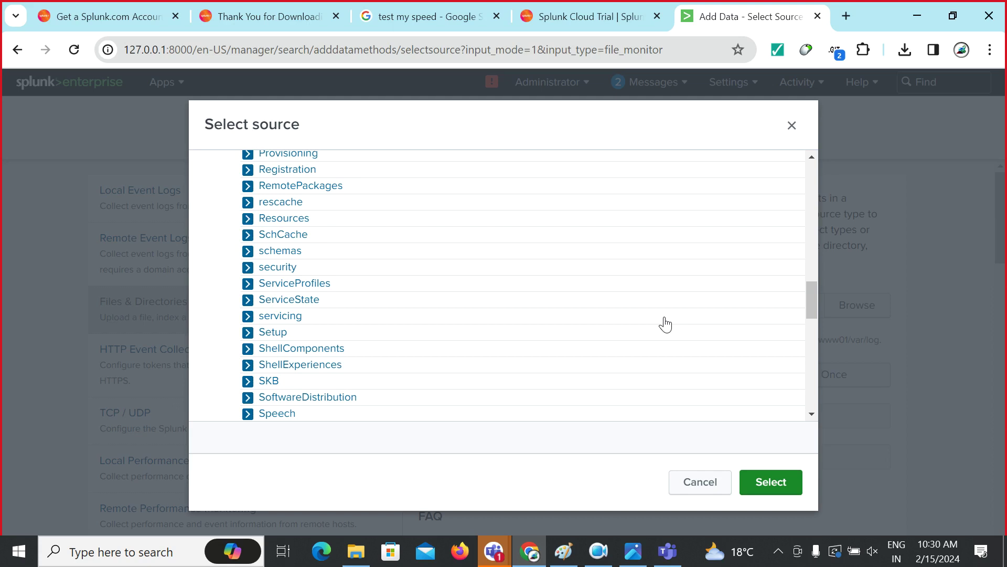
scroll(396, 350, "down", 1)
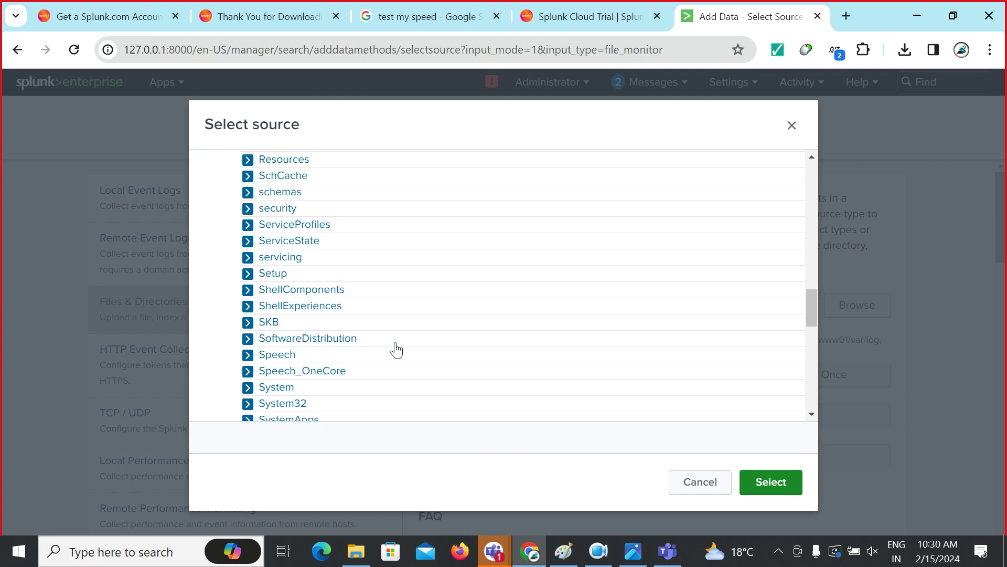
scroll(396, 351, "down", 2)
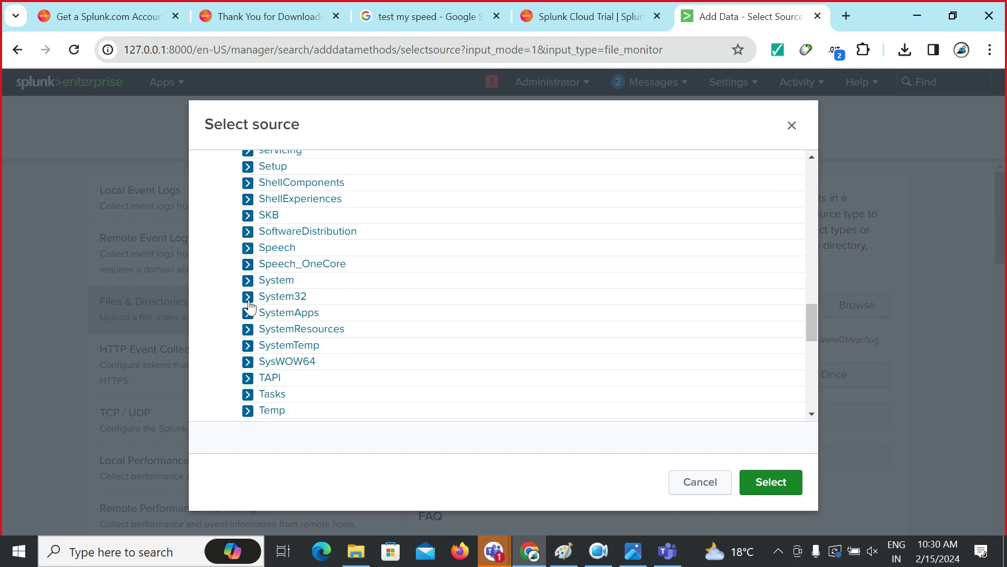
scroll(328, 376, "down", 3)
scroll(328, 376, "down", 4)
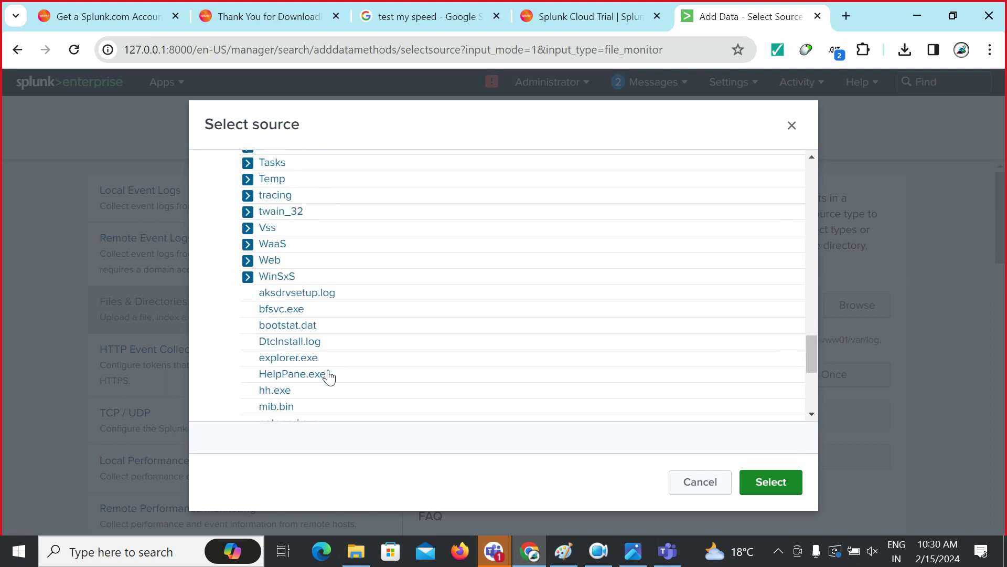
scroll(329, 376, "up", 2)
scroll(329, 376, "down", 5)
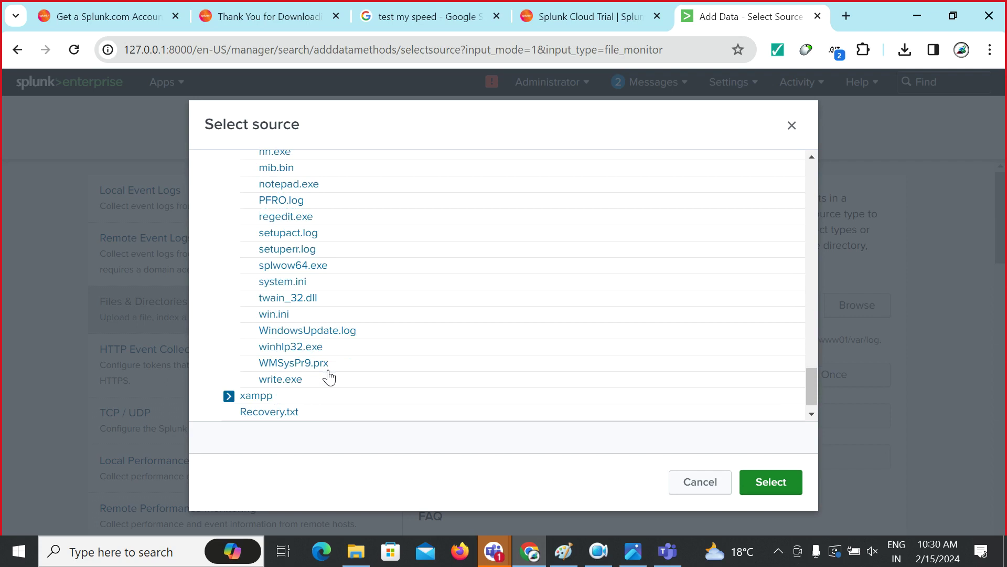
scroll(329, 377, "up", 15)
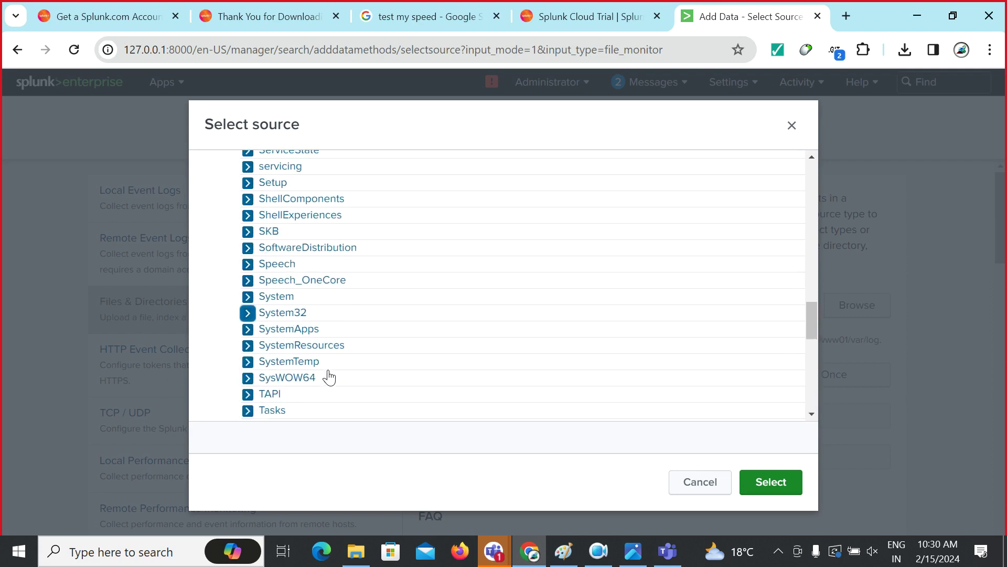
scroll(329, 376, "up", 8)
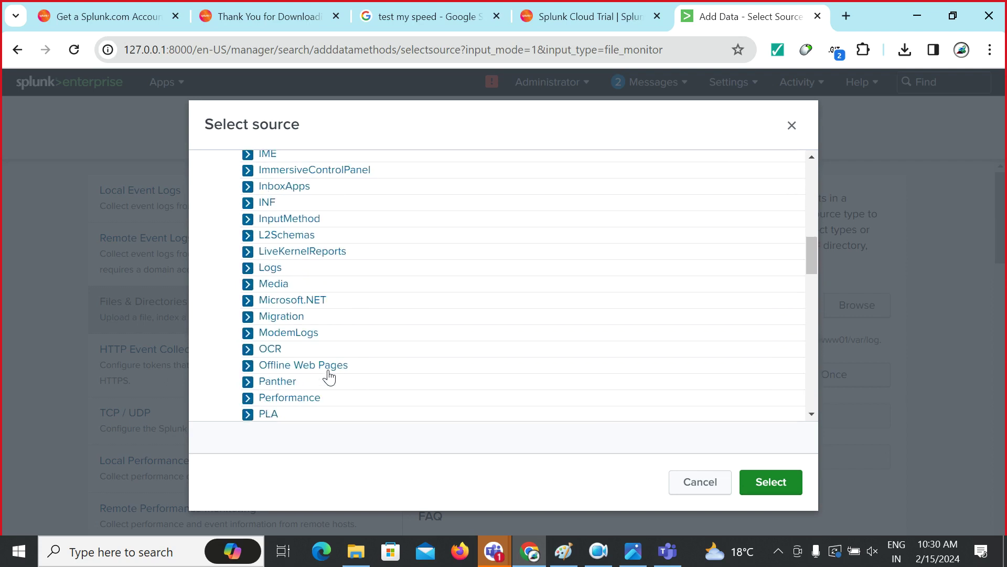
scroll(329, 376, "up", 4)
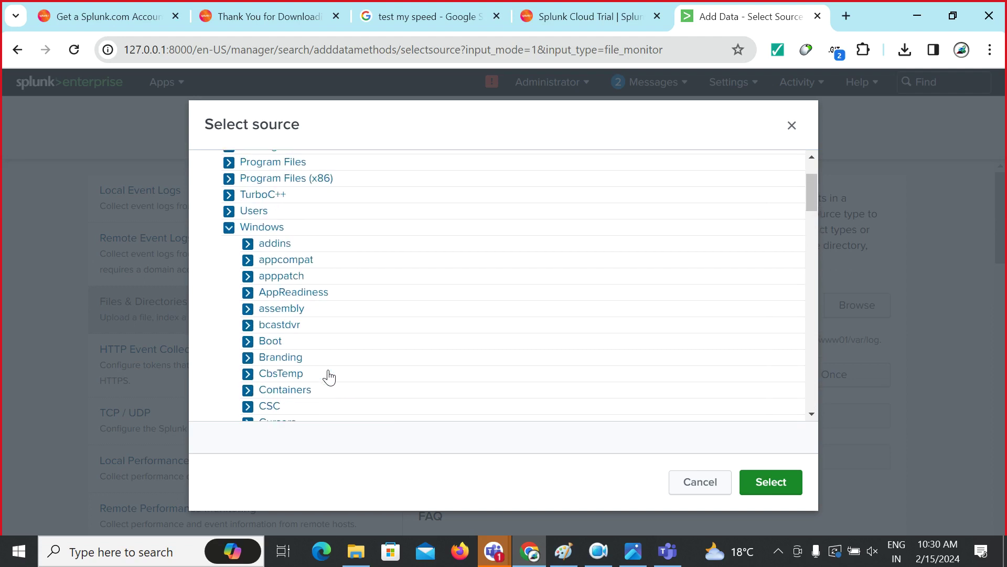
scroll(328, 376, "down", 5)
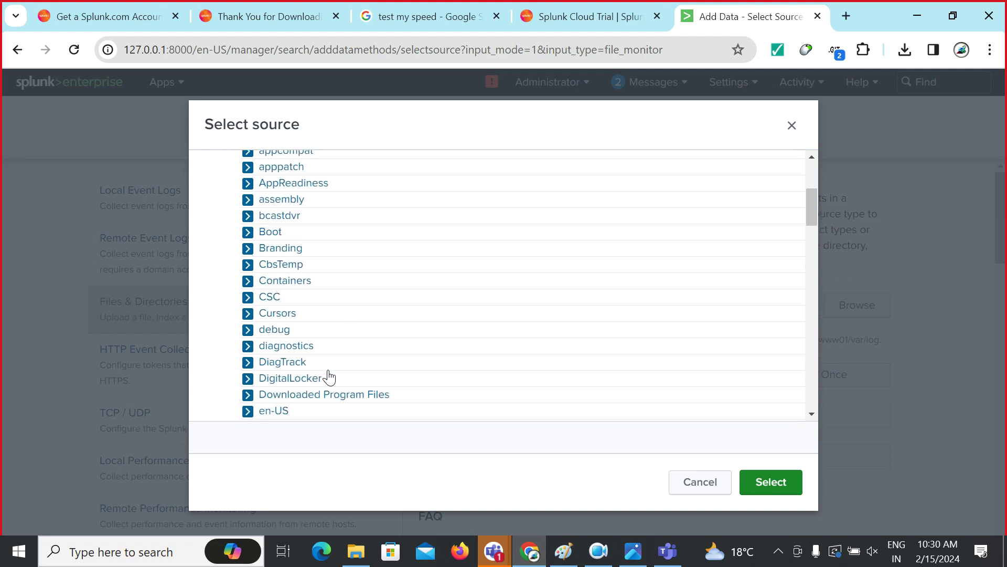
scroll(329, 377, "down", 4)
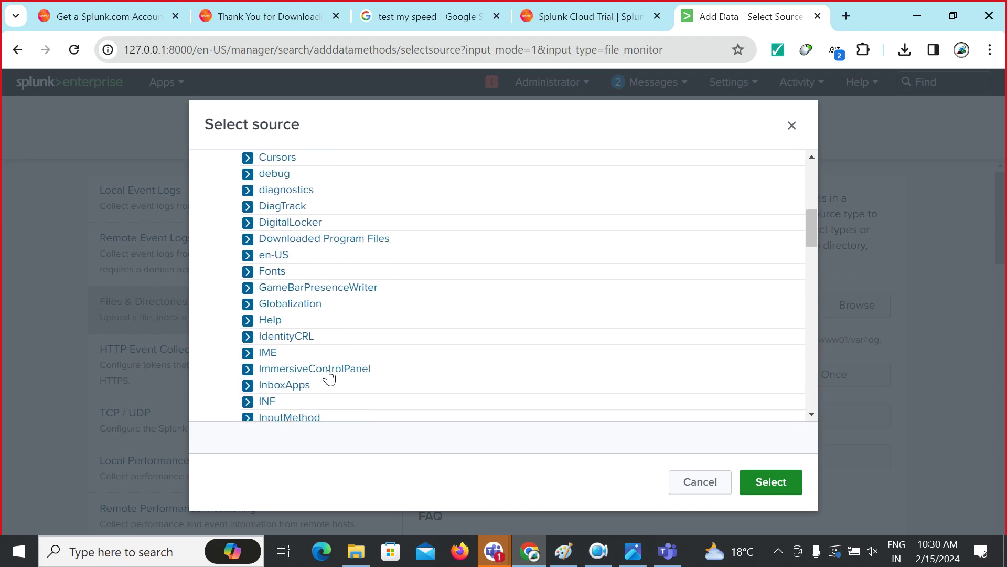
scroll(329, 376, "down", 1)
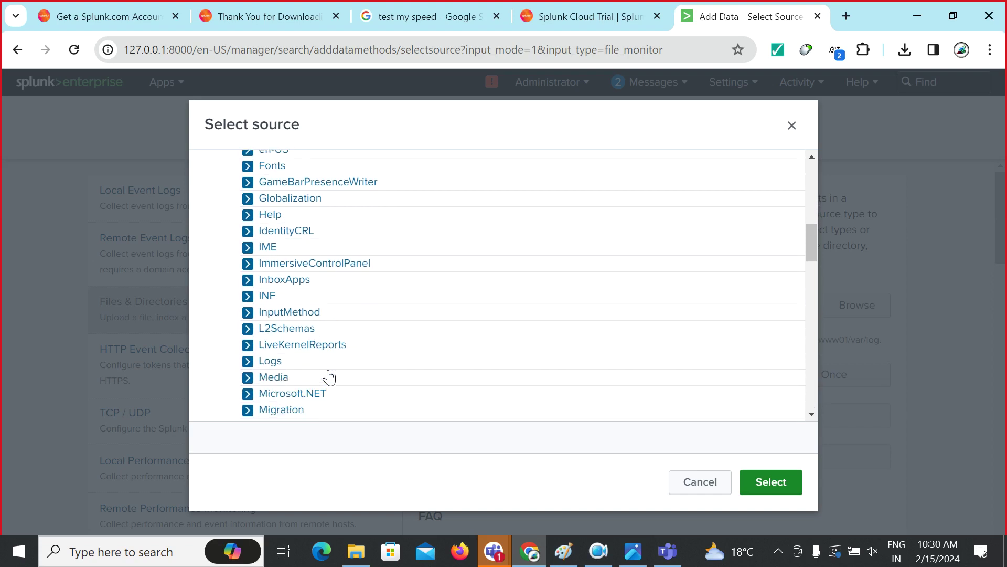
left_click(252, 359)
Step: Inspect the DISM and WindowsUpdate log folders by expanding and collapsing them
scroll(348, 367, "down", 3)
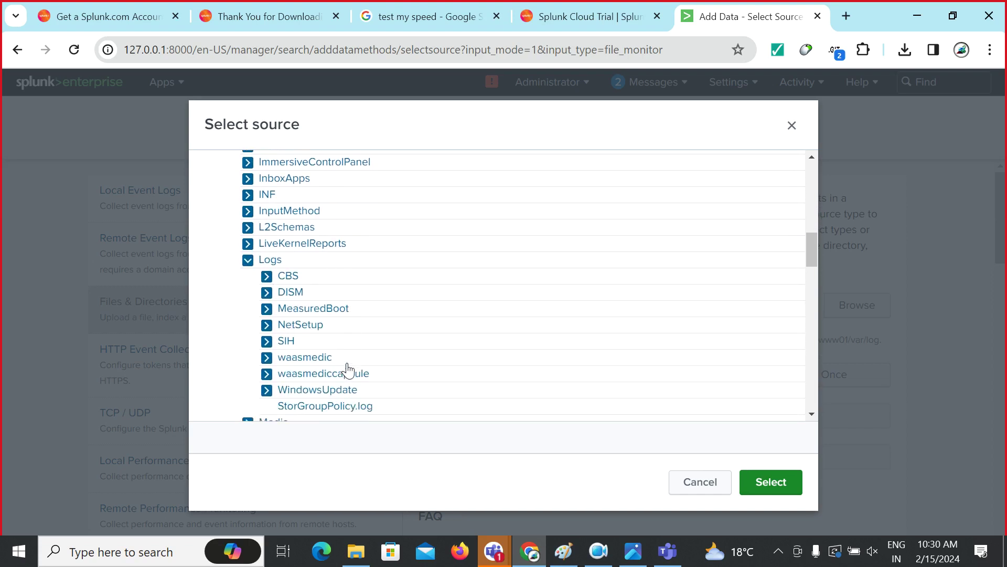
scroll(348, 369, "down", 1)
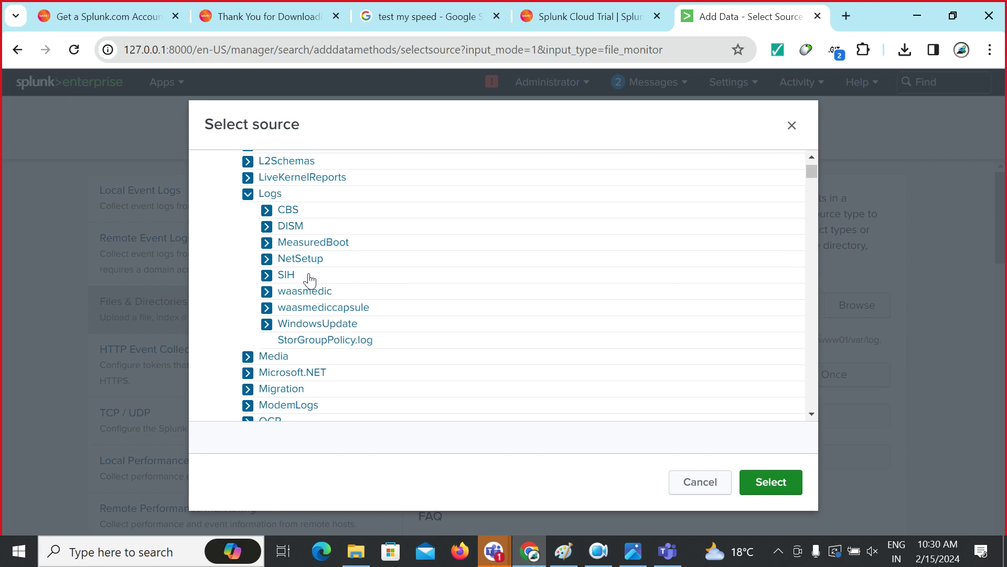
left_click(267, 227)
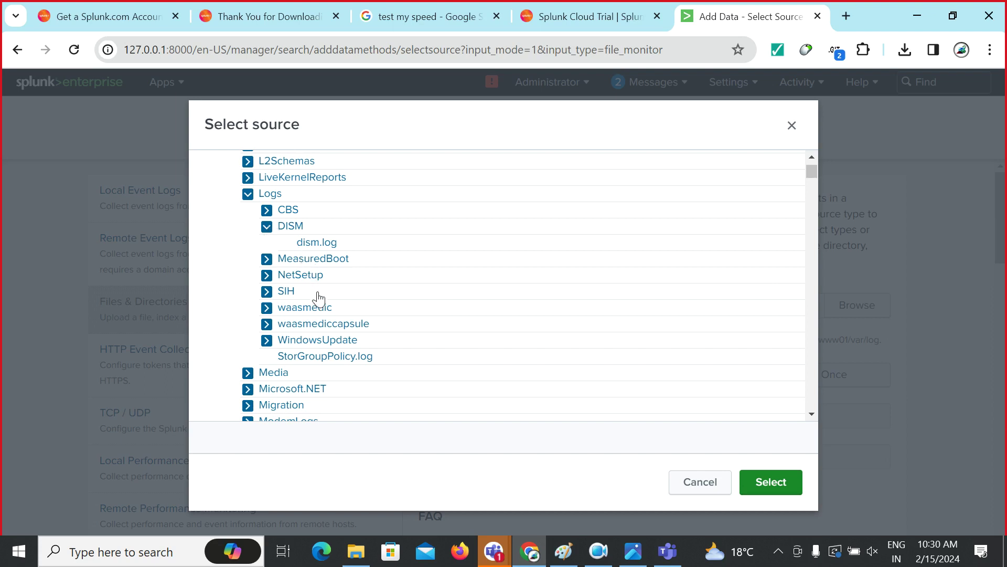
scroll(316, 300, "down", 1)
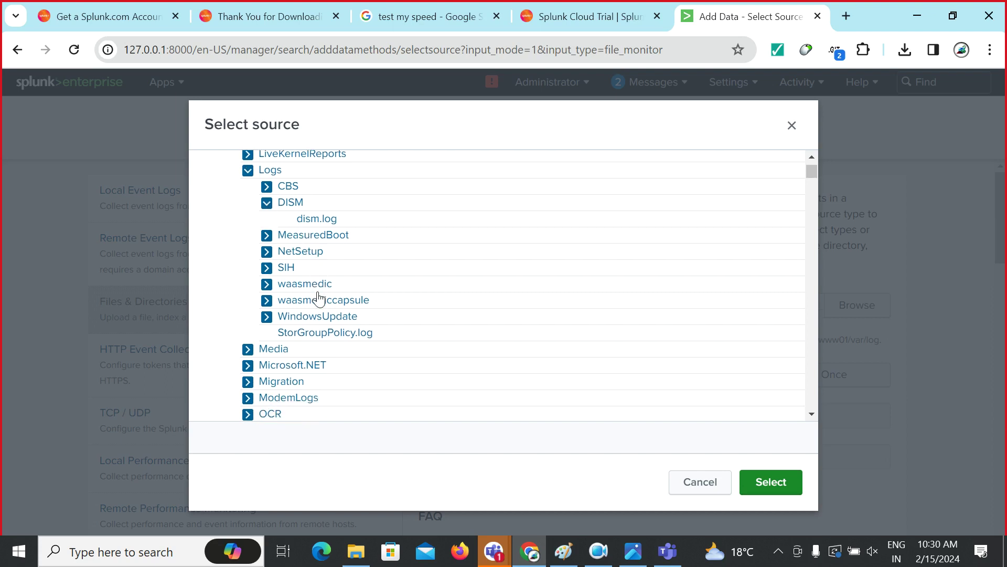
left_click(277, 318)
left_click(268, 317)
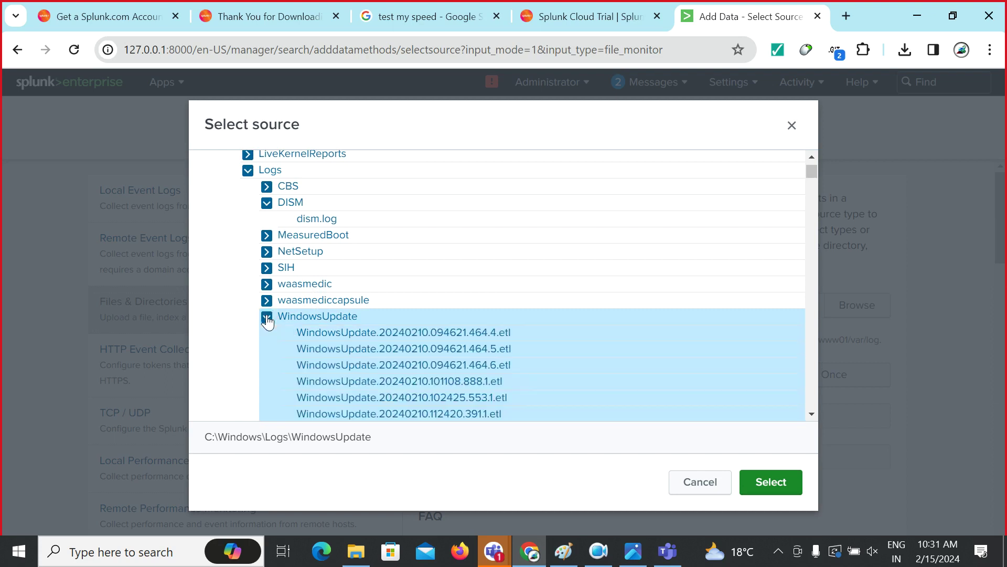
left_click(267, 319)
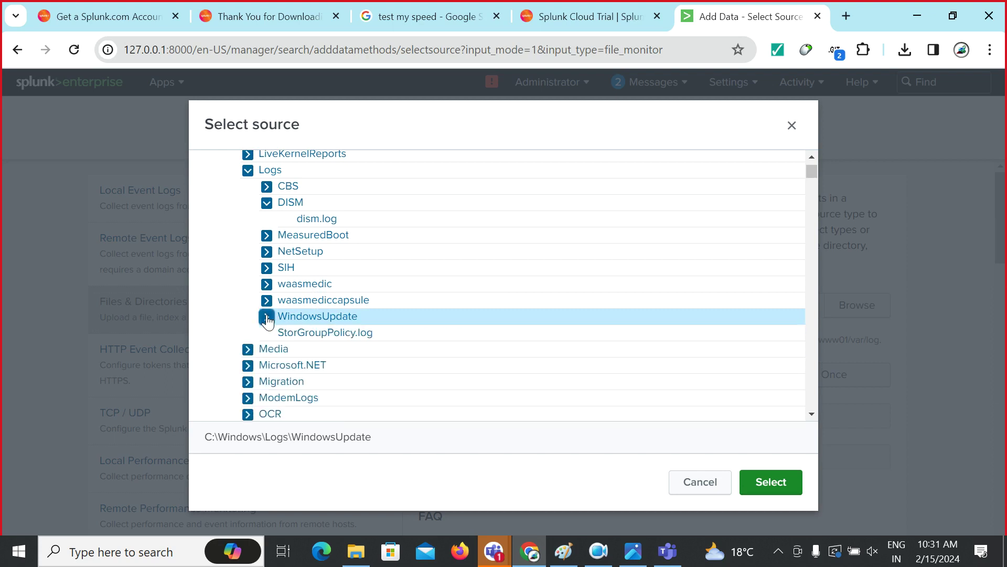
Step: Select the C:\Windows\Logs\DISM folder as the source and confirm it
scroll(334, 289, "down", 2)
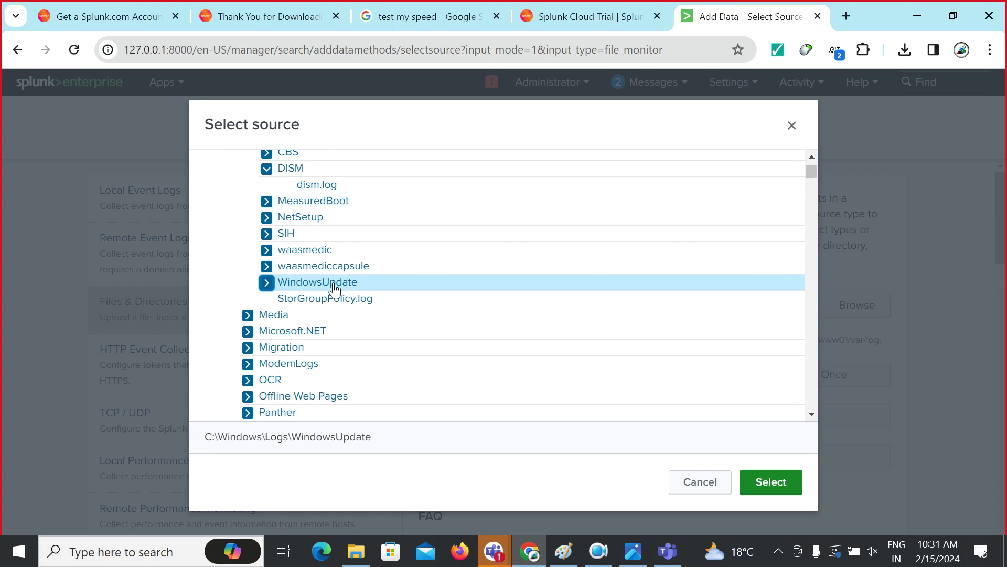
scroll(334, 290, "up", 2)
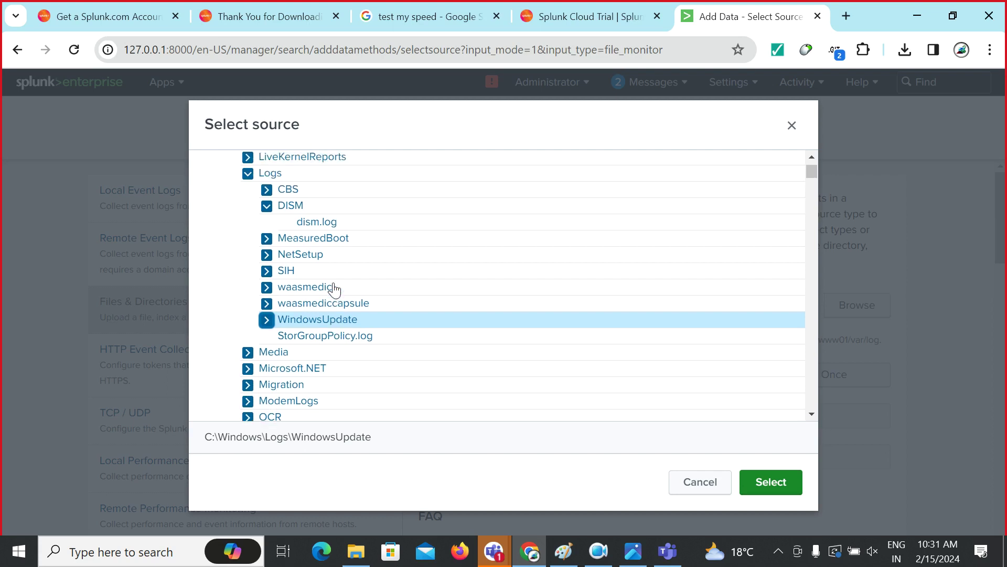
left_click(267, 211)
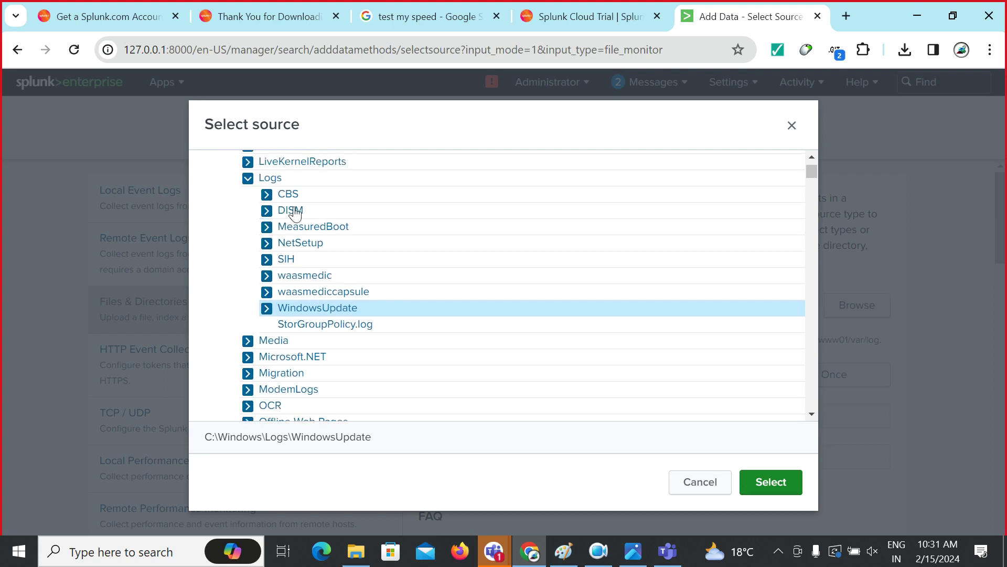
left_click(292, 210)
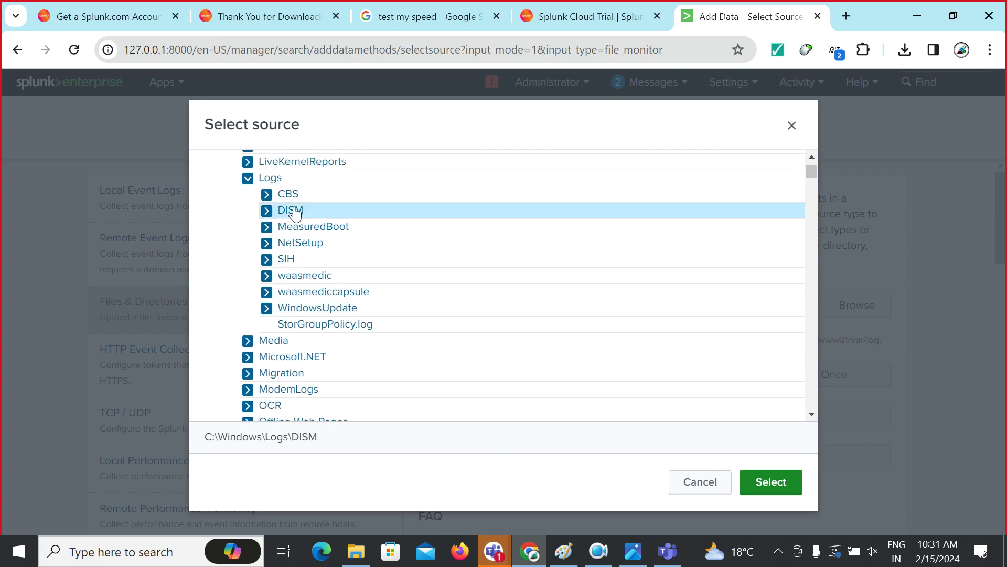
left_click(760, 483)
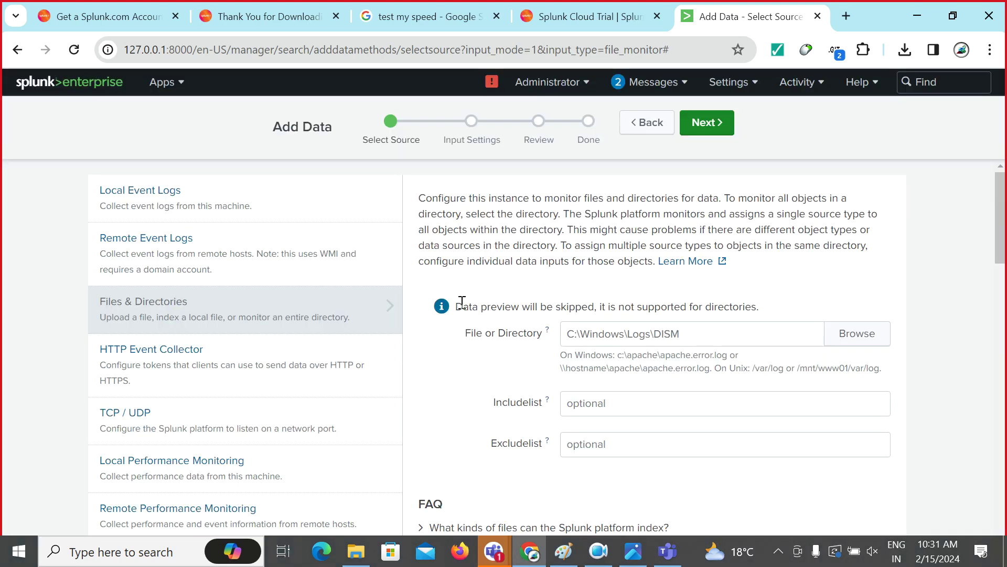
Step: Advance the Add Data wizard to Input Settings with C:\Windows\Logs\DISM as the source
scroll(462, 304, "down", 8)
scroll(464, 308, "down", 3)
scroll(464, 309, "up", 9)
scroll(465, 309, "up", 1)
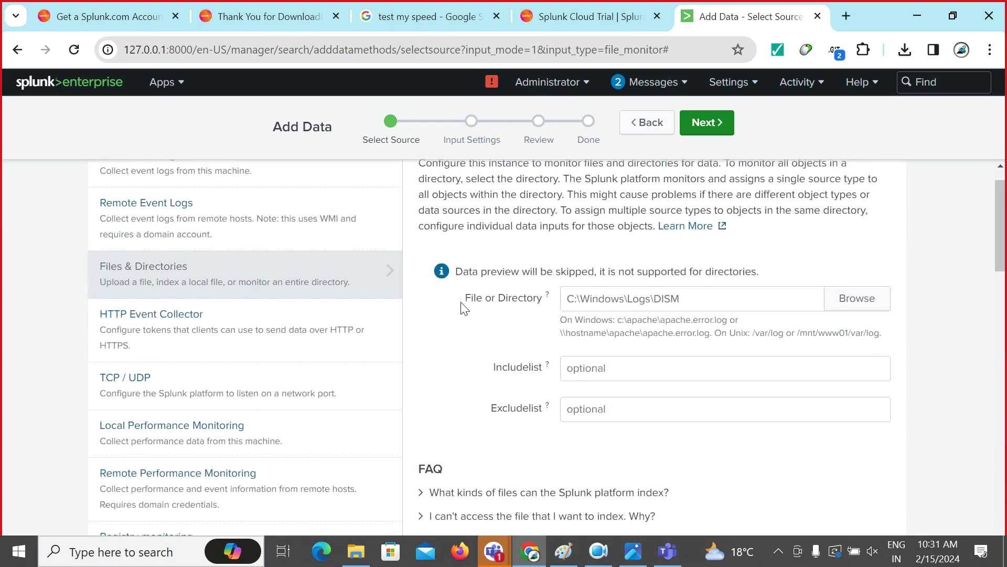
left_click(703, 124)
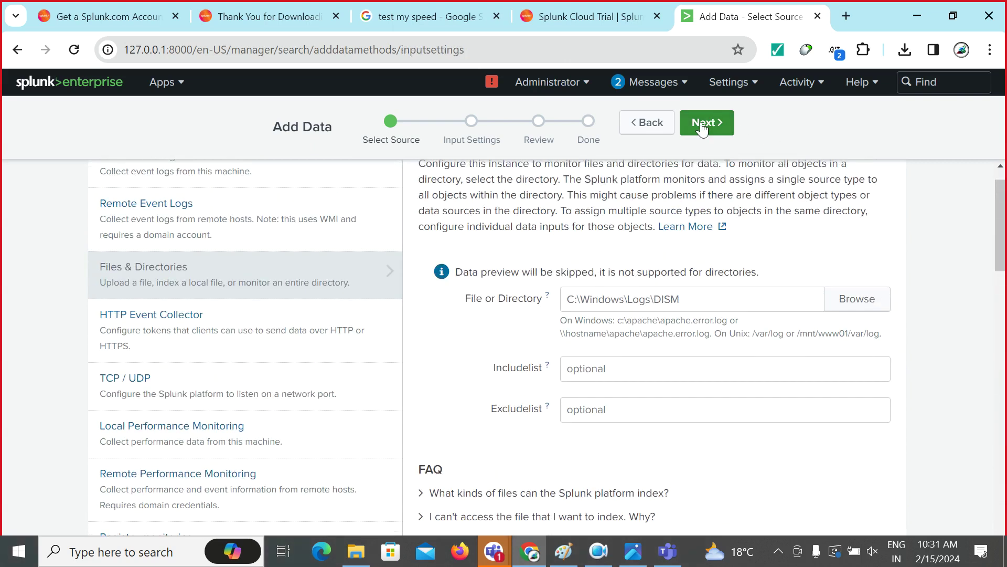
Step: Create a new index from the Index dropdown and name it 2nd_log
scroll(597, 378, "down", 1)
scroll(597, 377, "down", 5)
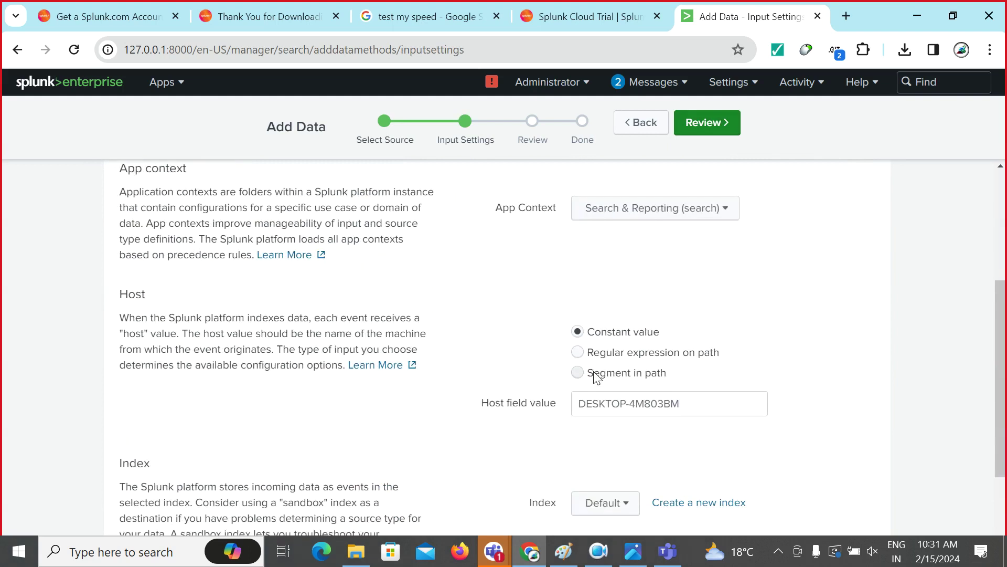
left_click(611, 392)
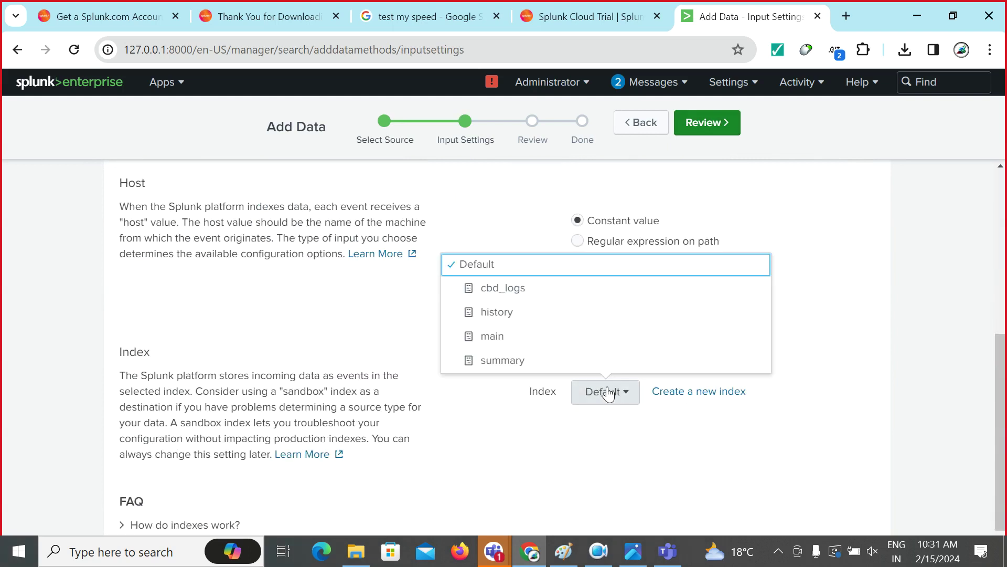
scroll(462, 299, "down", 1)
left_click(692, 350)
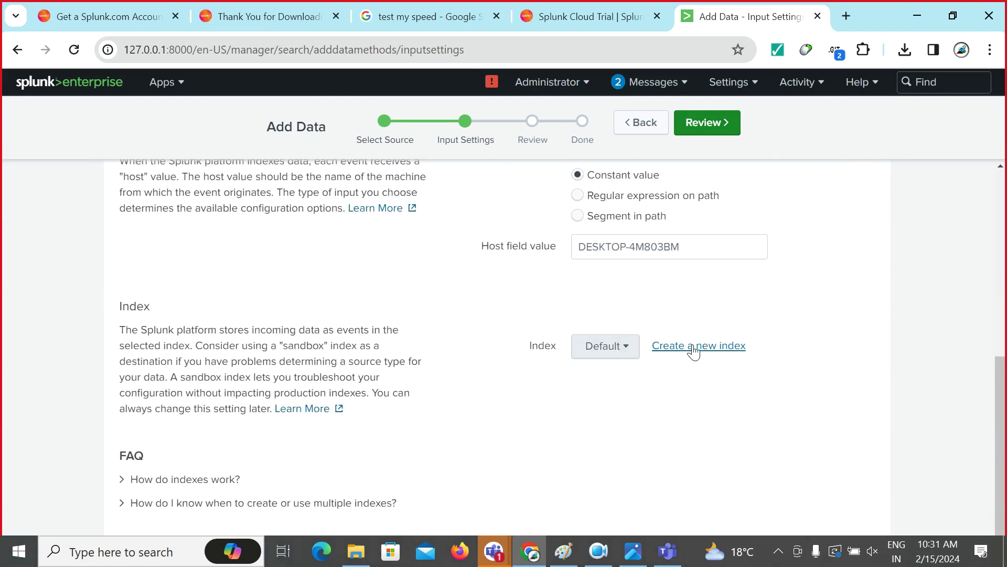
left_click(374, 197)
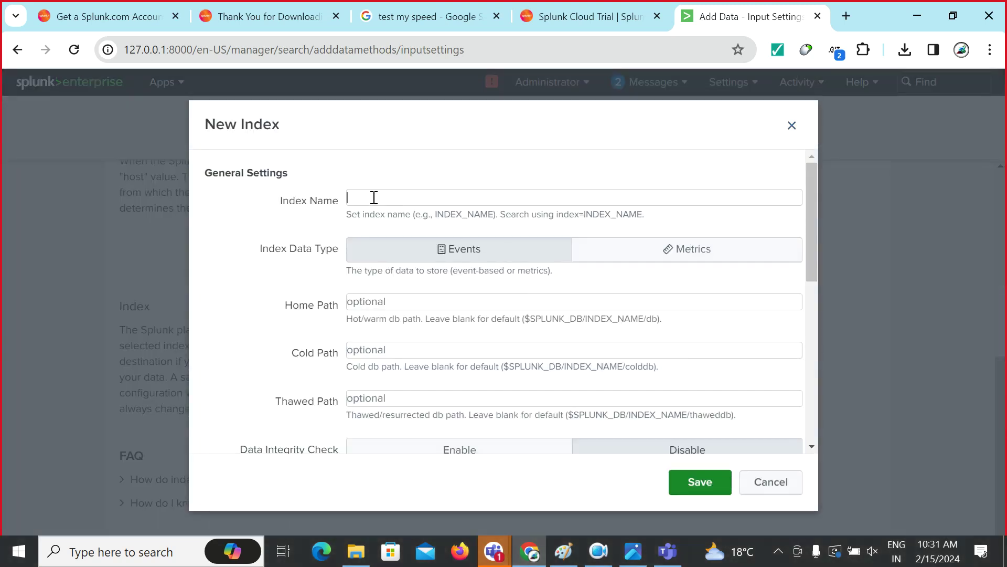
type("2nd host")
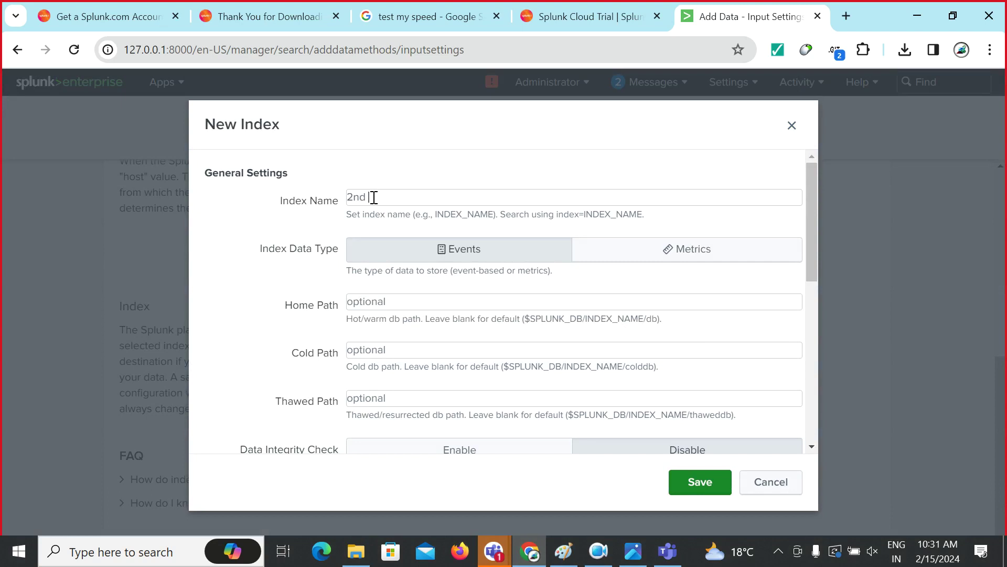
key("BackSpace")
type("g")
left_click(370, 197)
key("BackSpace")
type("_")
Step: Enable Data Integrity Check for the 2nd_log index and save it
scroll(493, 329, "down", 1)
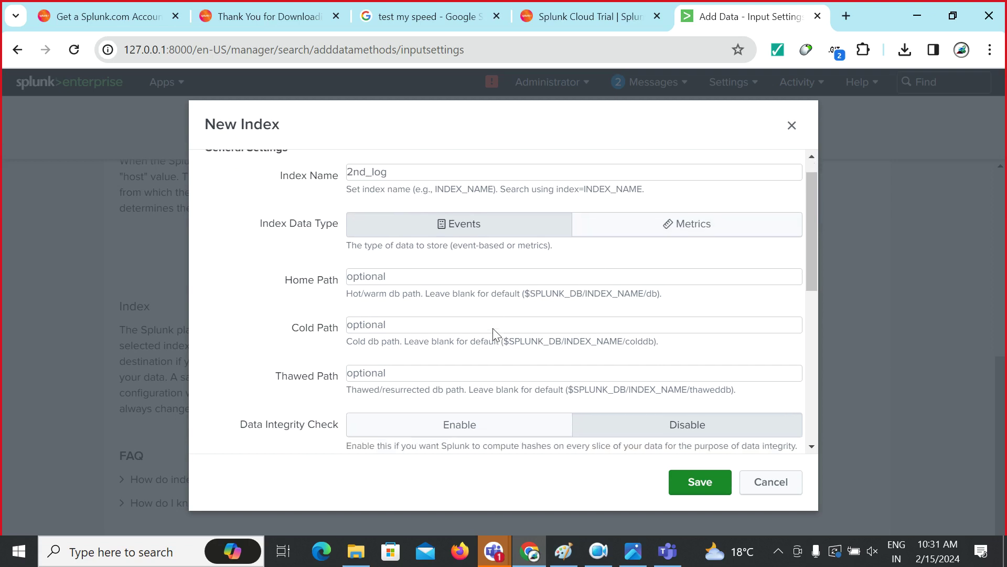
scroll(494, 329, "down", 2)
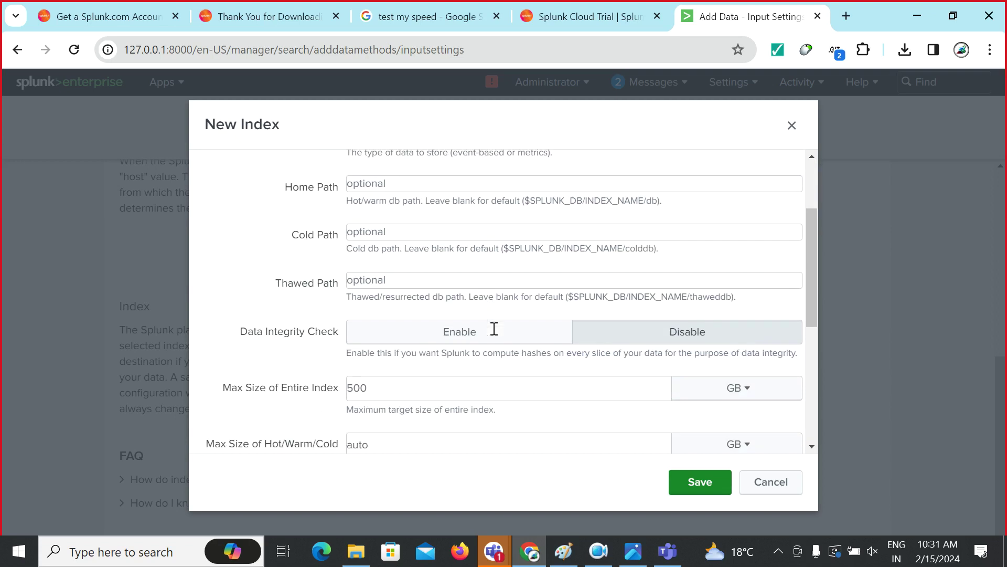
scroll(493, 331, "down", 3)
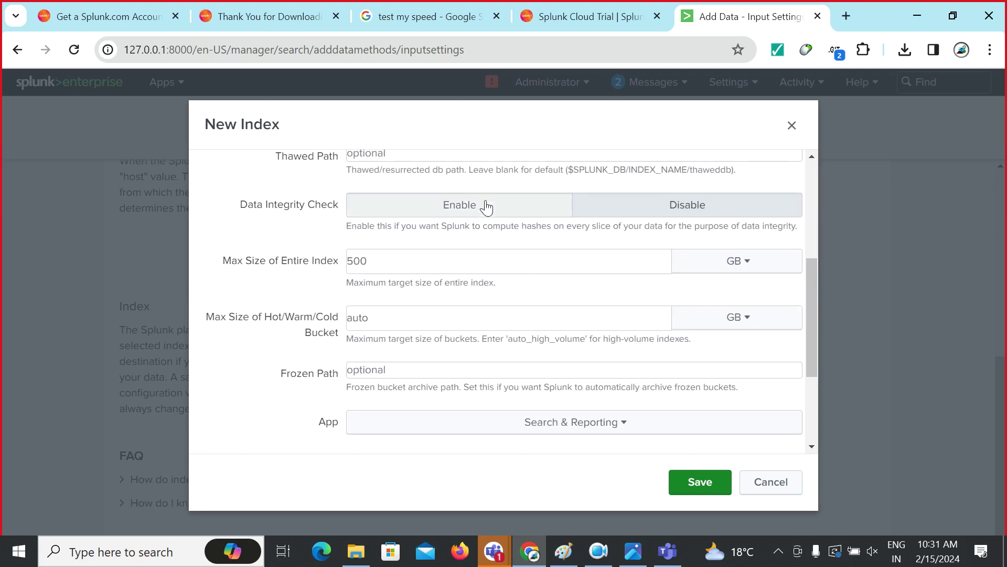
left_click(441, 207)
scroll(551, 367, "down", 3)
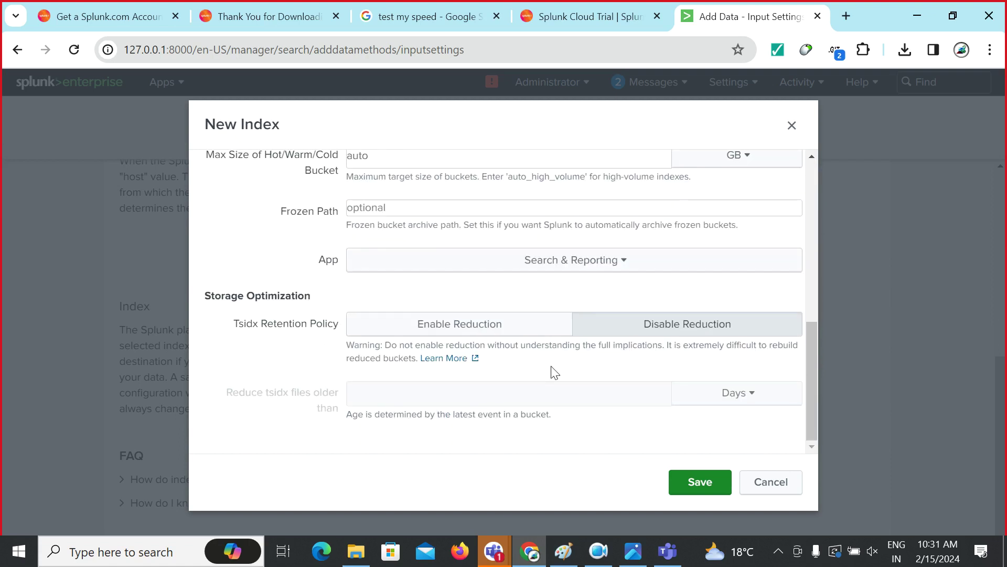
left_click(691, 486)
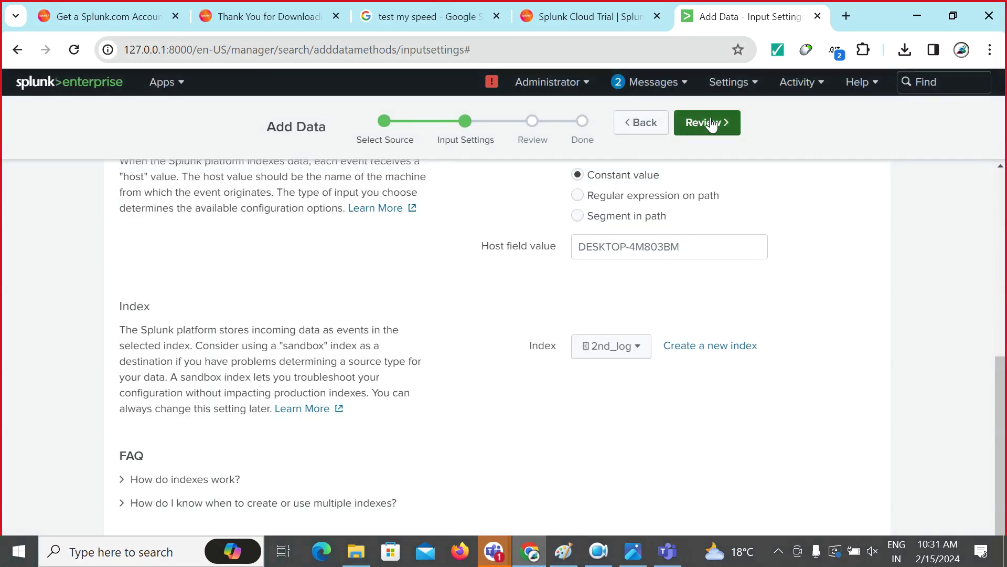
Step: Review and submit the DISM folder input, then start searching the 2nd_log data
left_click(712, 125)
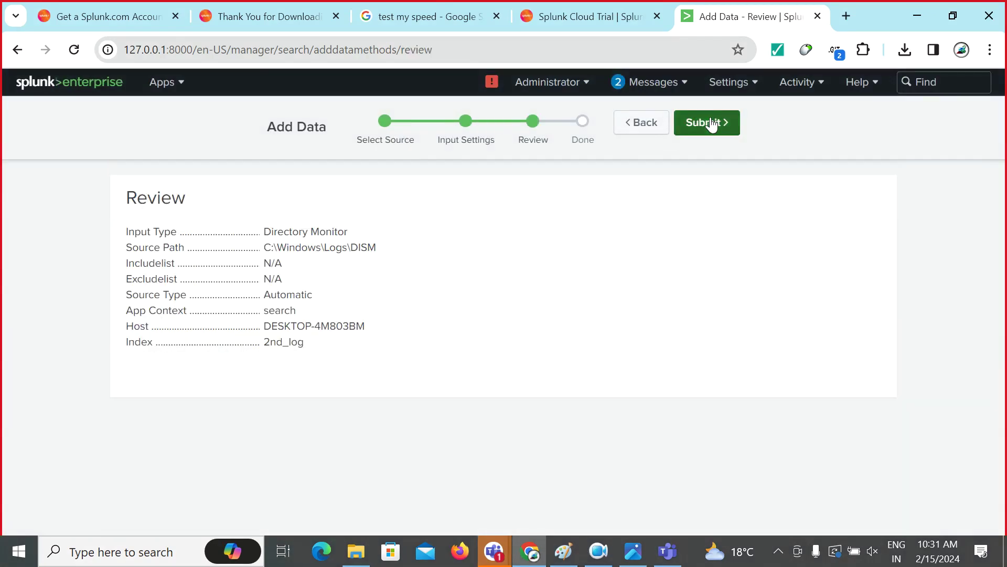
left_click(712, 124)
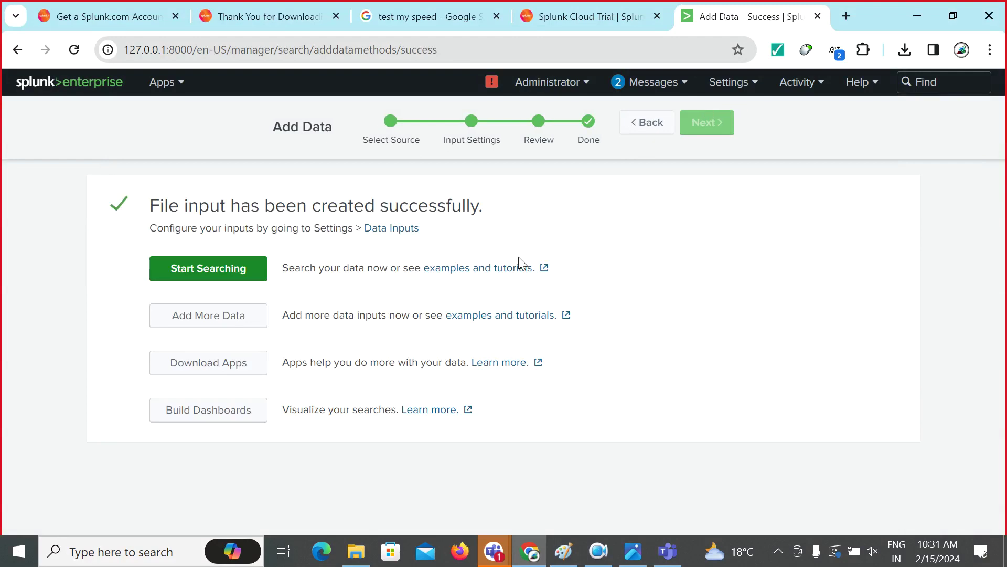
left_click(183, 277)
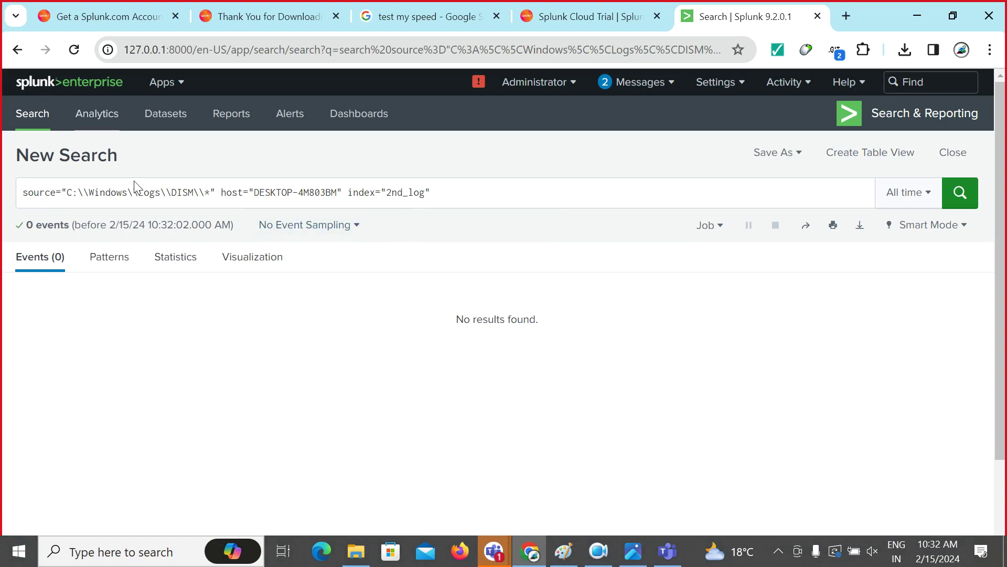
Step: Replace the query with index="cbd_logs", run it over All time, and show the events
left_click(110, 260)
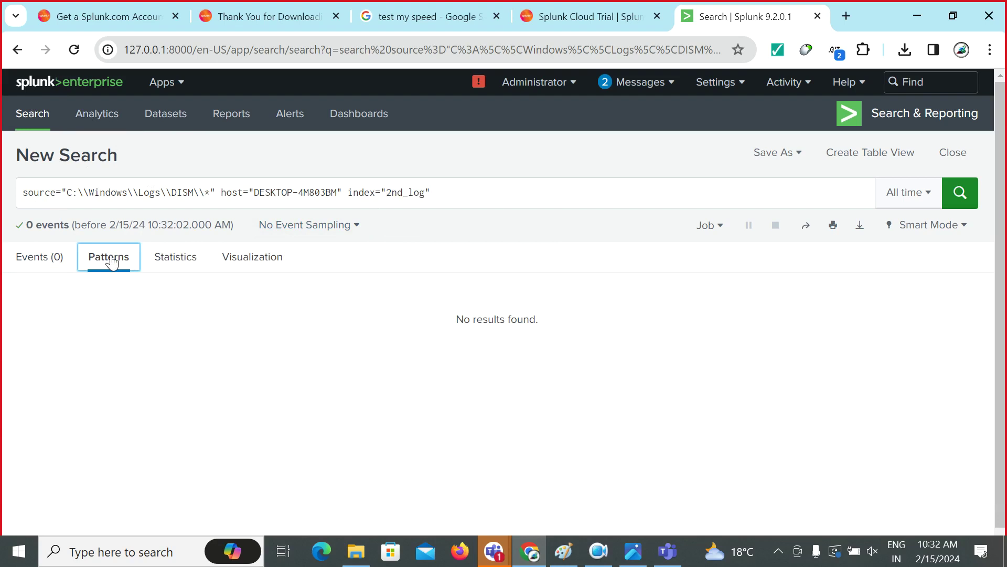
left_click_drag(452, 196, 14, 193)
key("BackSpace")
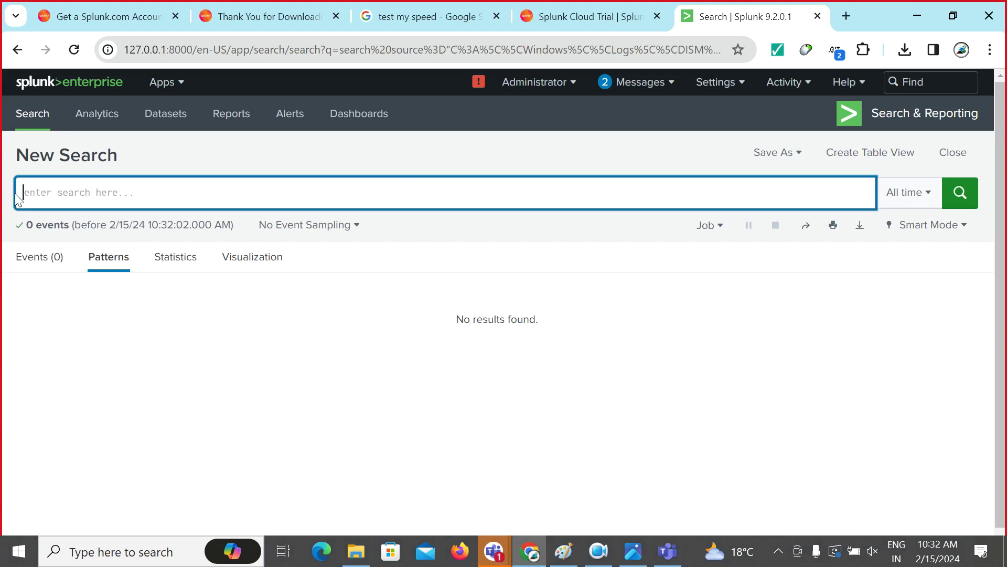
type("inde")
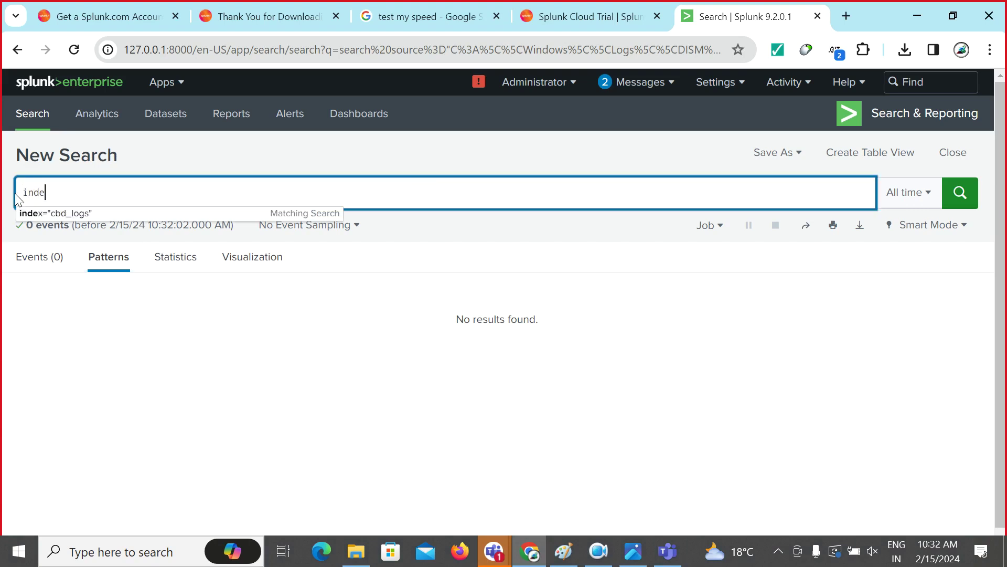
left_click(71, 217)
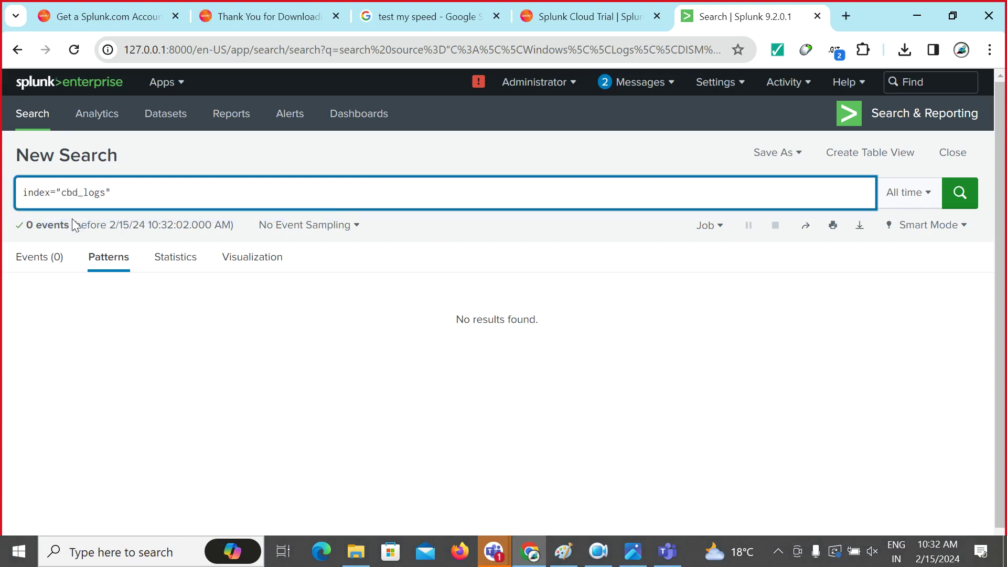
key("Return")
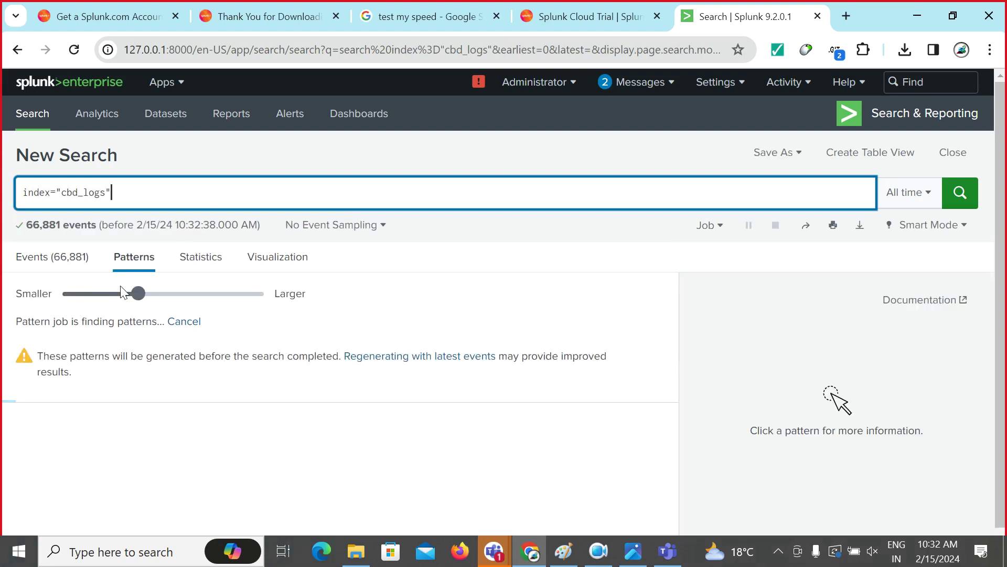
left_click(40, 260)
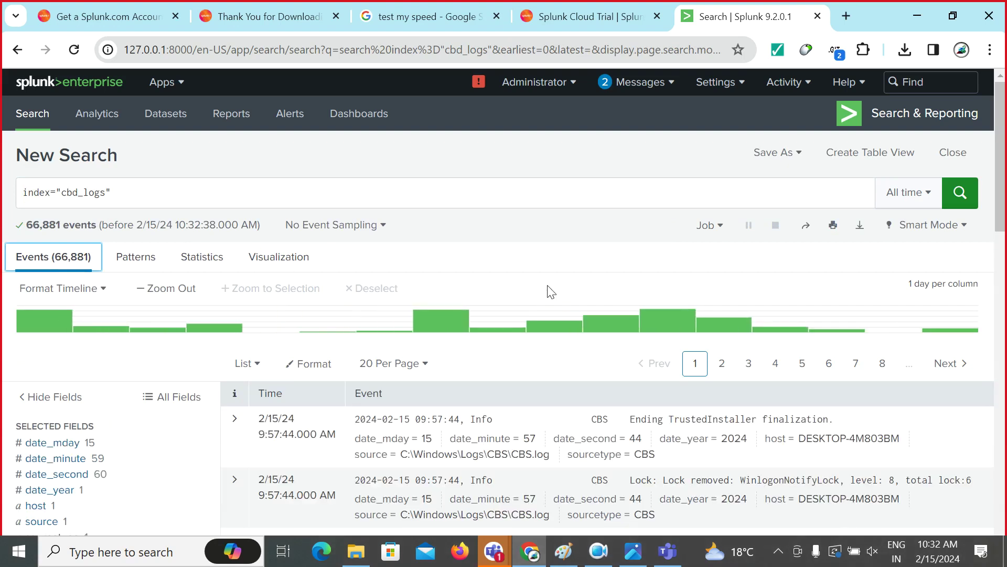
Step: Scroll the cbd_logs events, then view the Patterns and Statistics tabs
scroll(433, 237, "down", 2)
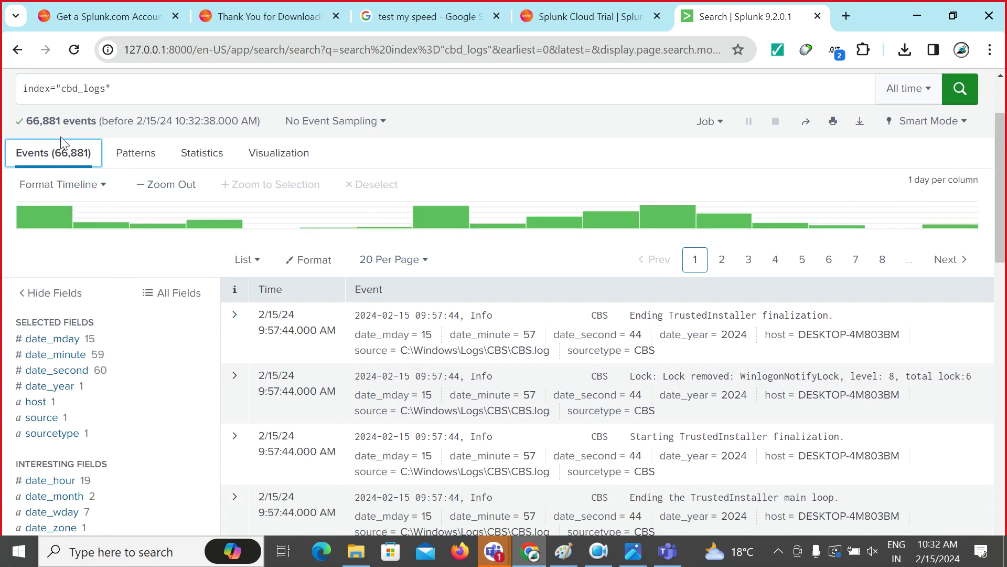
scroll(61, 141, "up", 1)
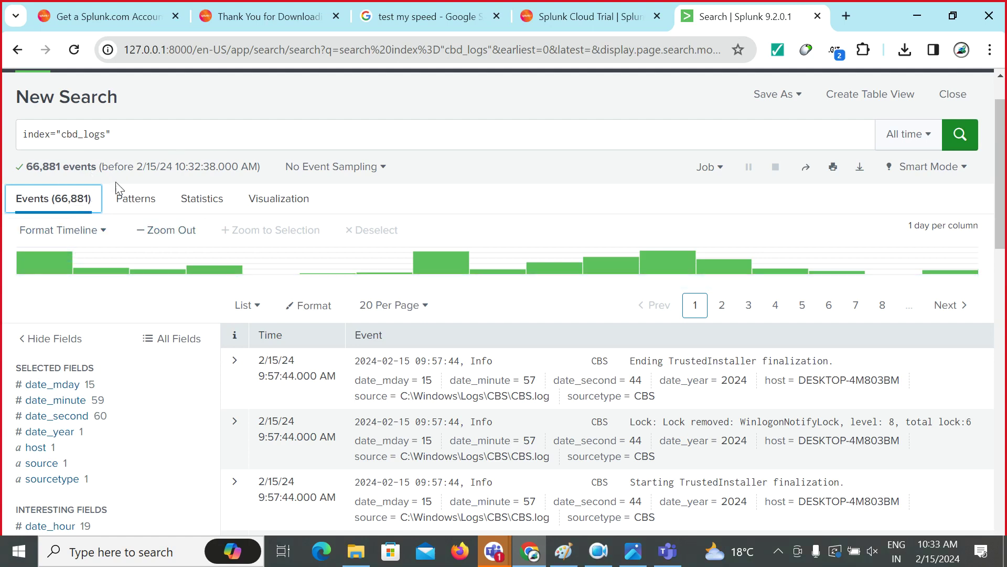
left_click(137, 200)
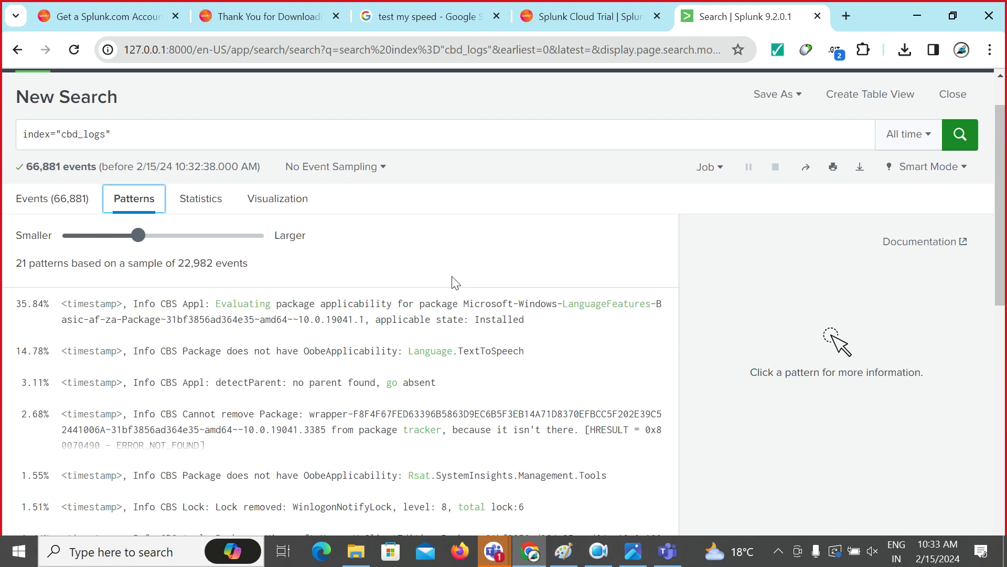
left_click(190, 199)
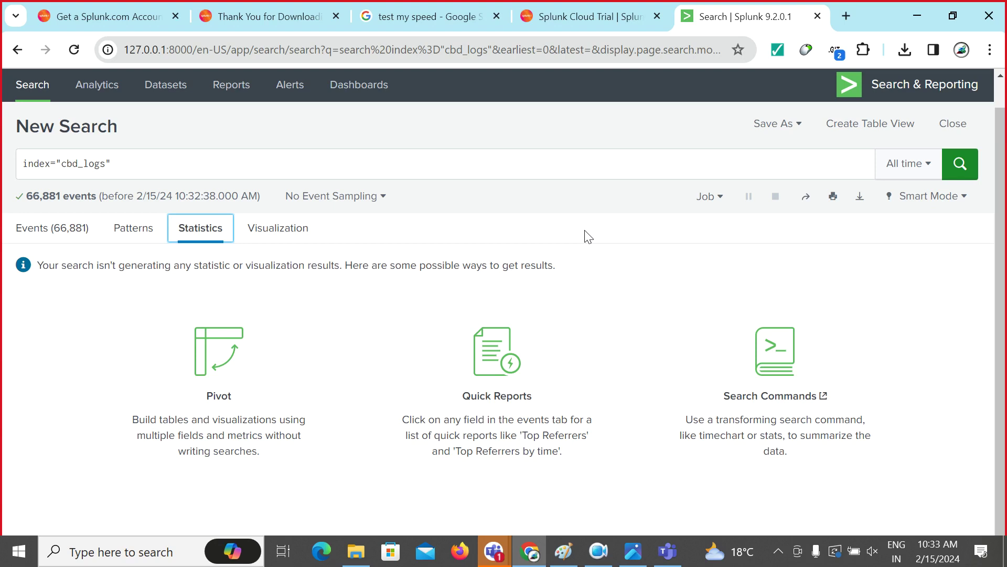
Step: Set the cbd_logs search time range to the Week to date preset on the Patterns tab
left_click(920, 173)
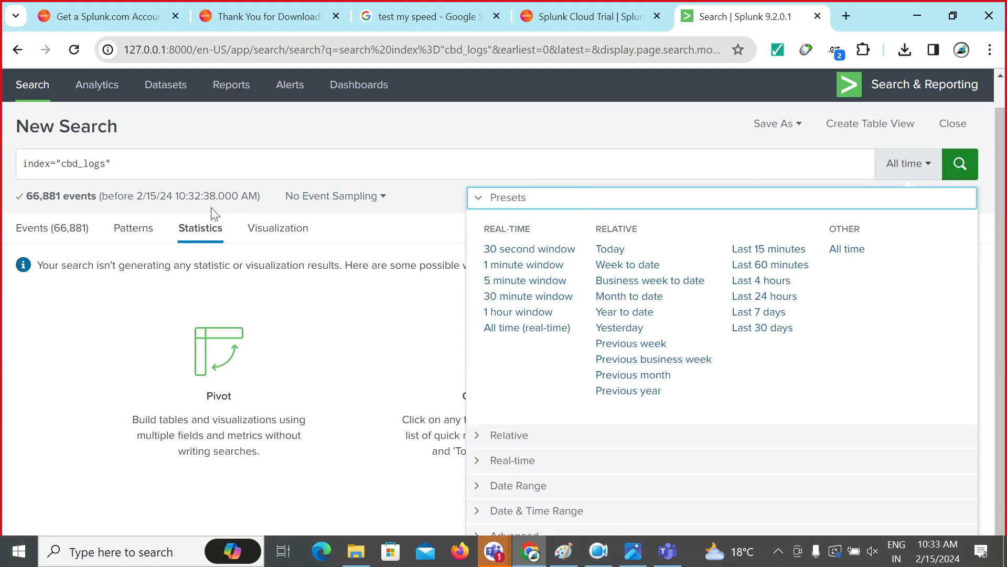
left_click(127, 236)
left_click(127, 236)
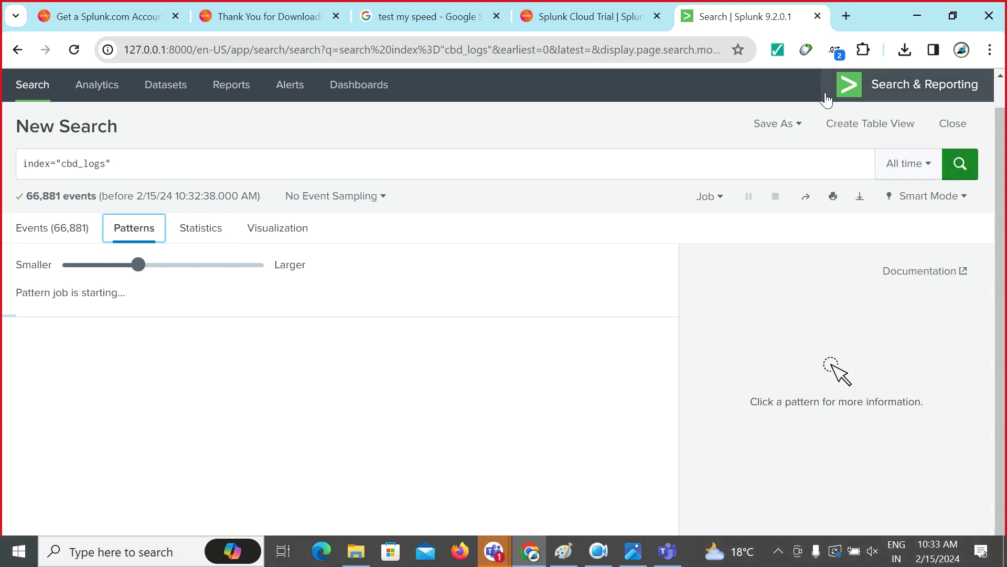
left_click(913, 163)
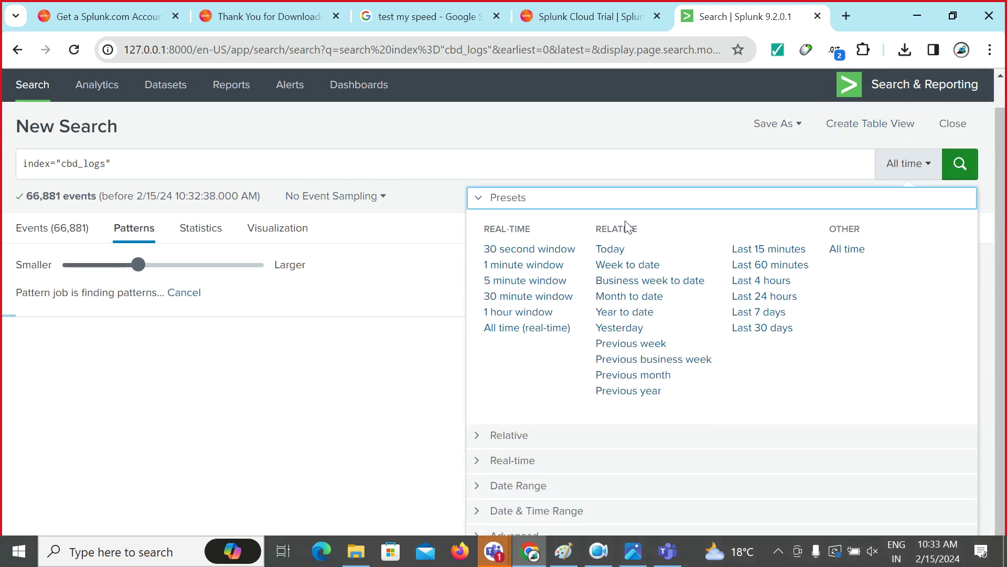
left_click(611, 267)
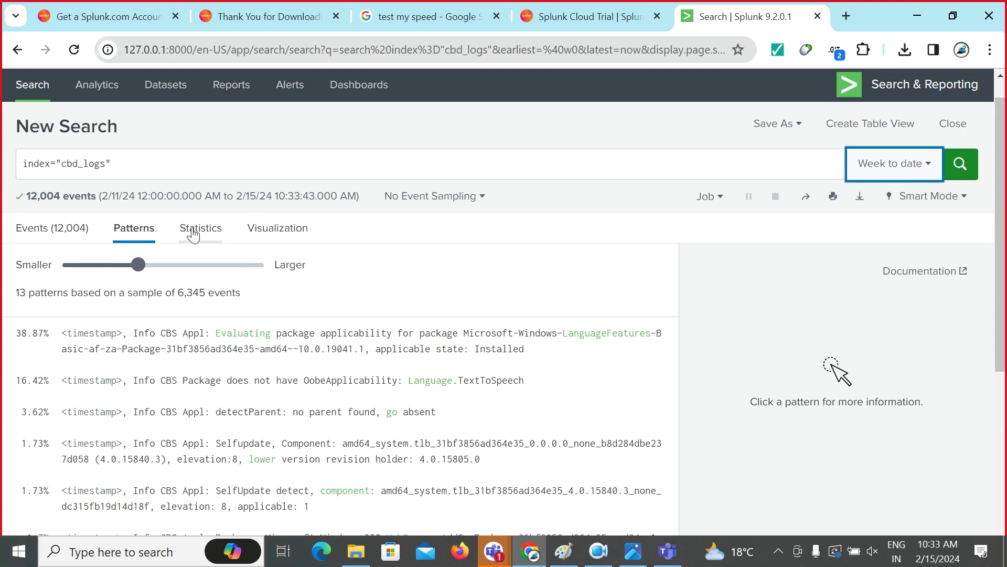
Step: Save the search as a new dashboard titled 'slytherin'
left_click(65, 230)
left_click(787, 125)
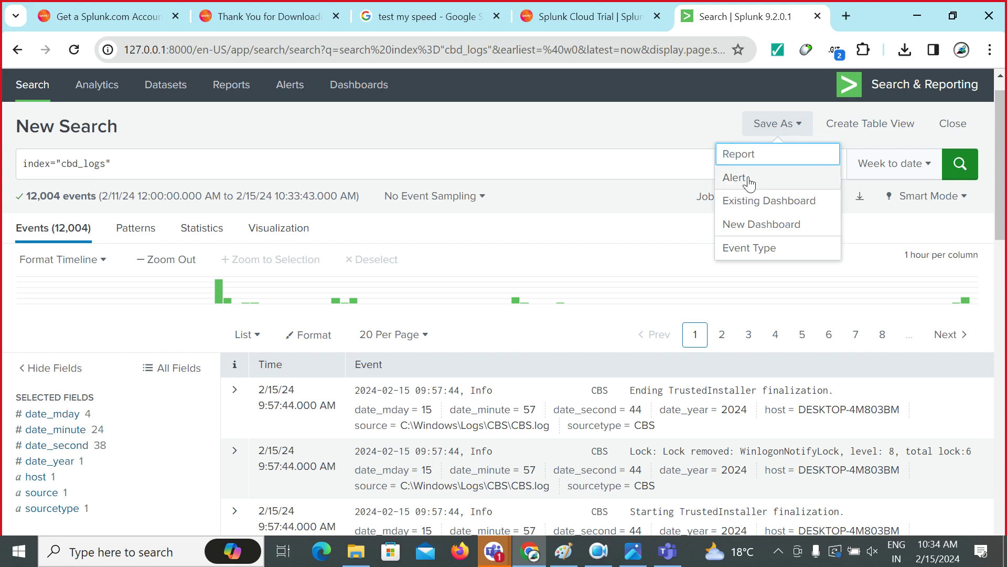
left_click(750, 159)
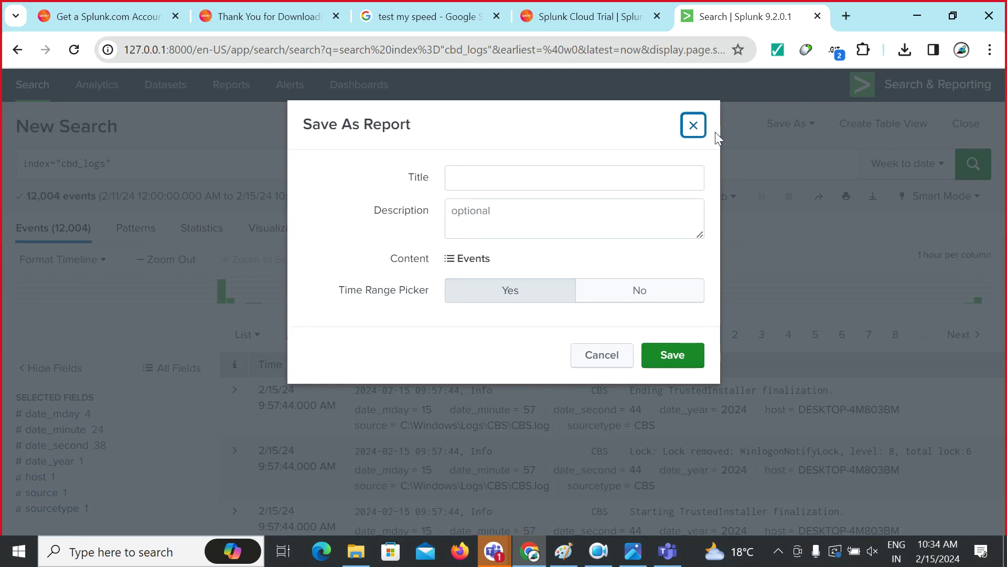
left_click(691, 127)
left_click(774, 126)
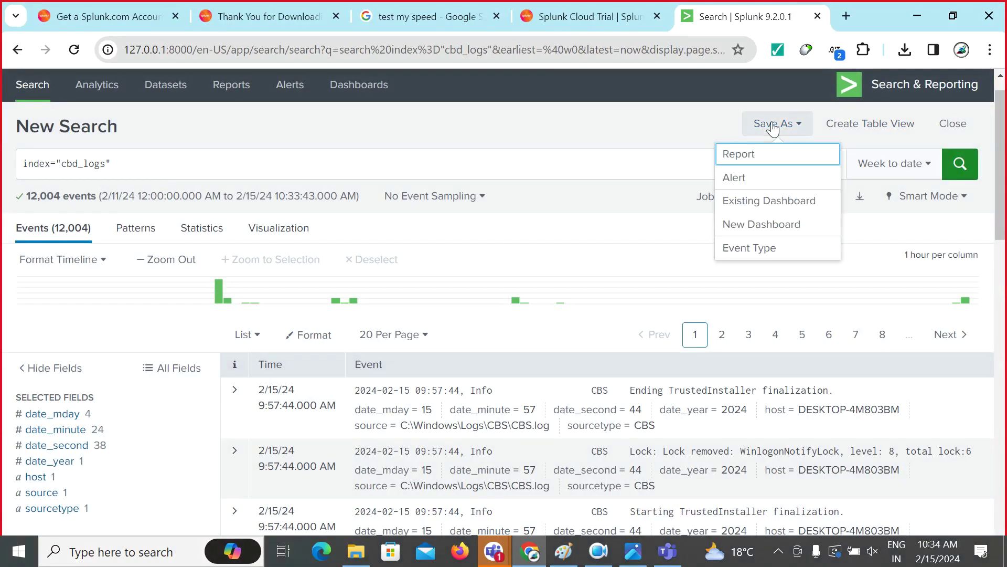
left_click(725, 223)
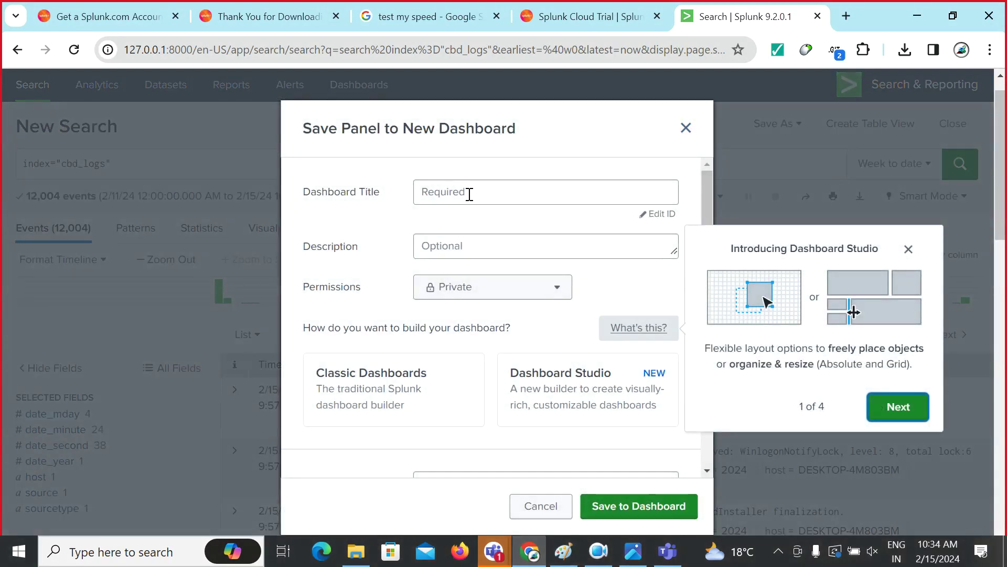
left_click(469, 194)
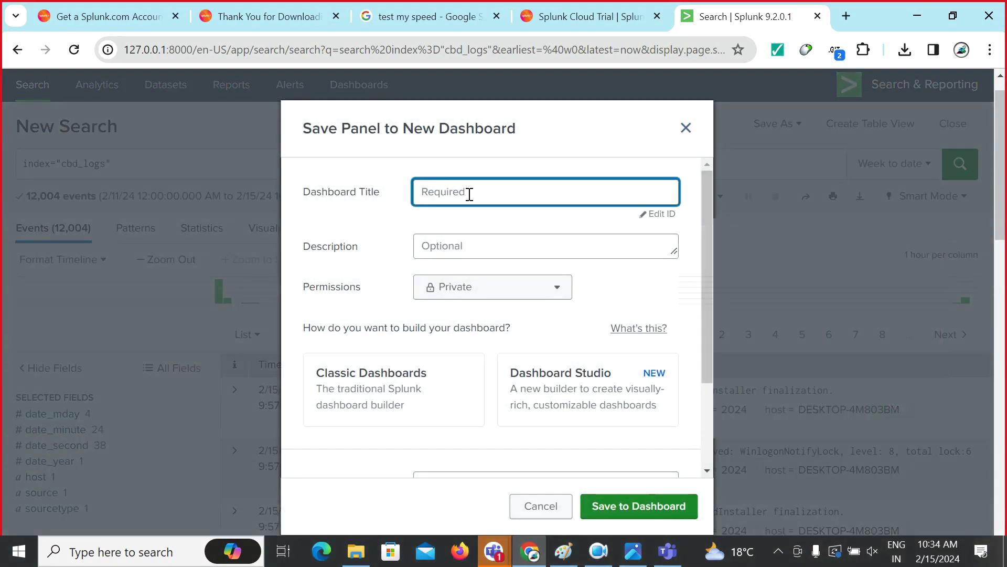
type("slytherin")
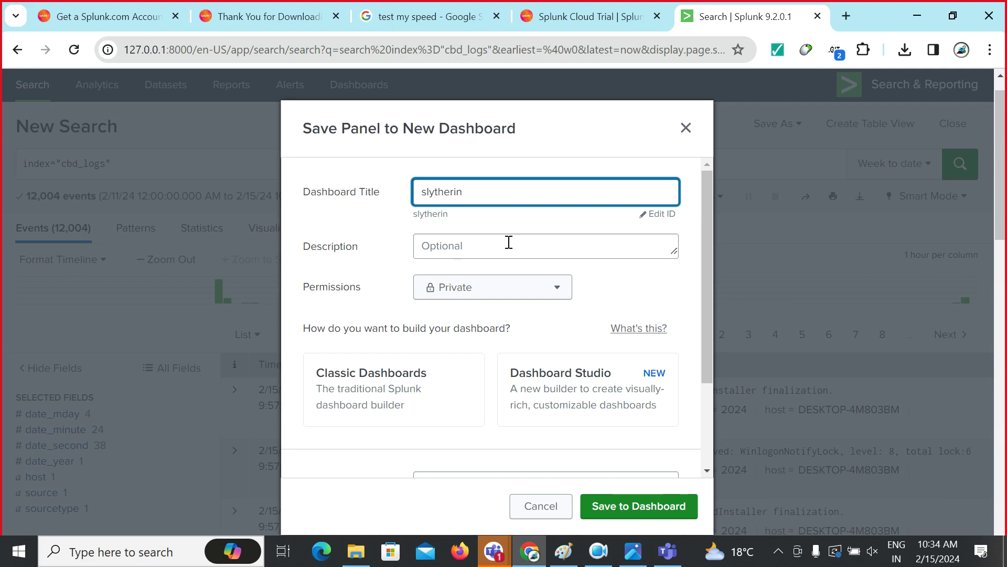
Step: Keep the dashboard Private, choose Classic Dashboards, save it, and view it
left_click(557, 297)
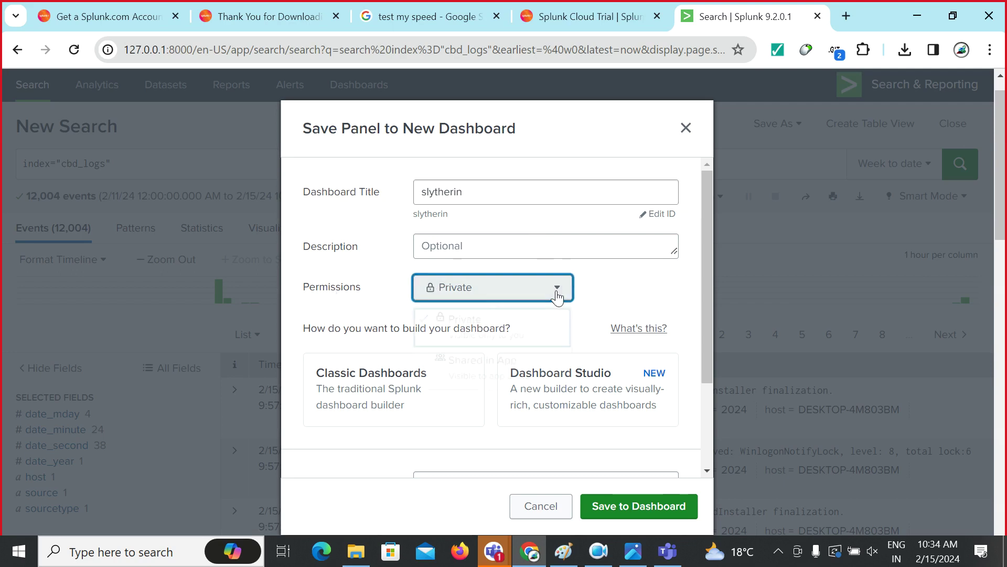
left_click(619, 288)
scroll(486, 394, "down", 2)
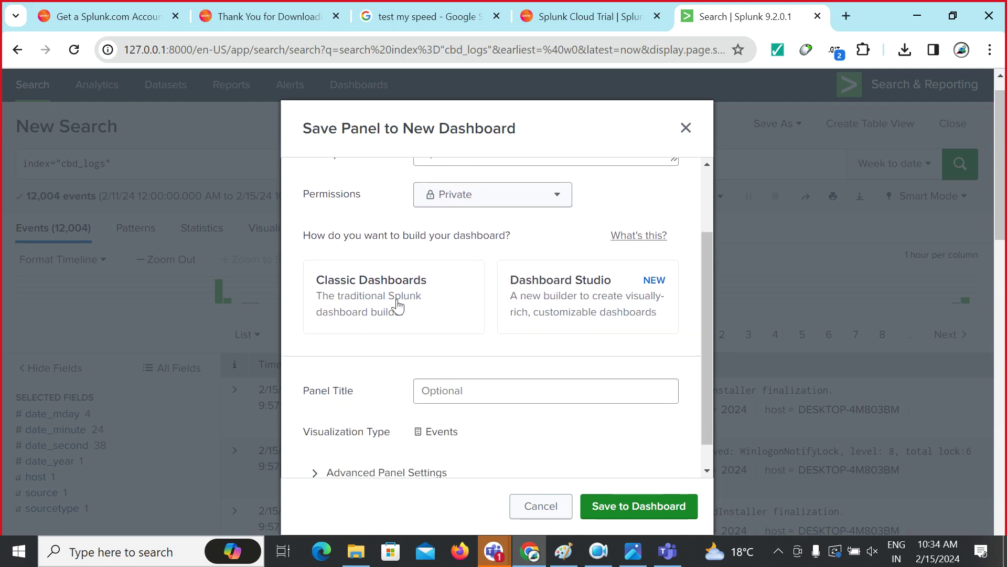
left_click(360, 300)
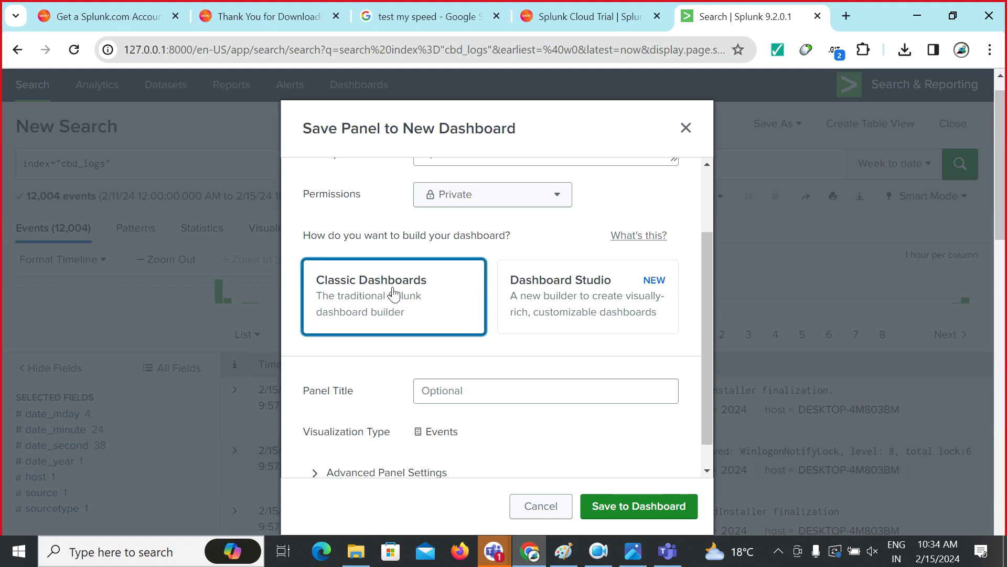
scroll(465, 339, "down", 1)
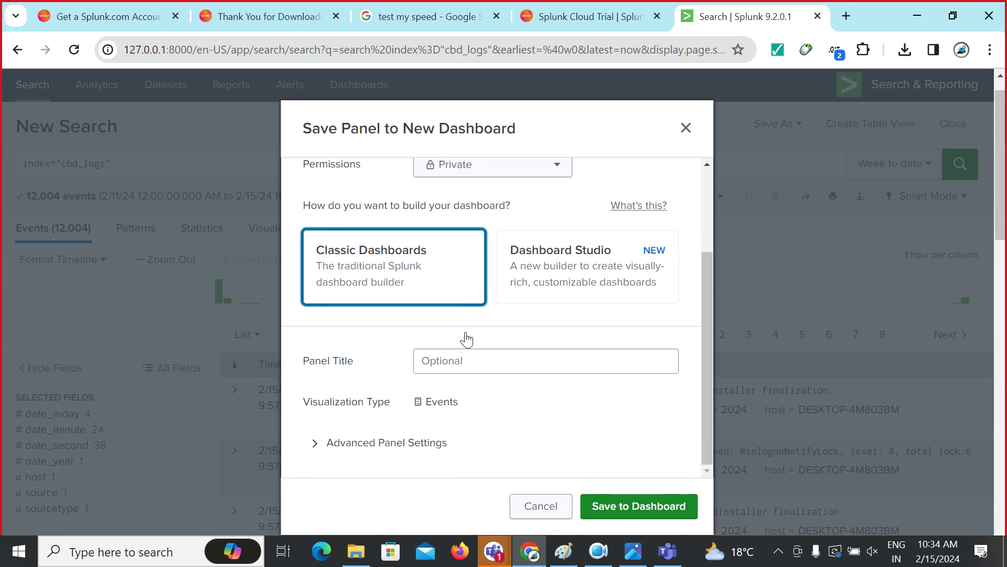
scroll(465, 339, "down", 4)
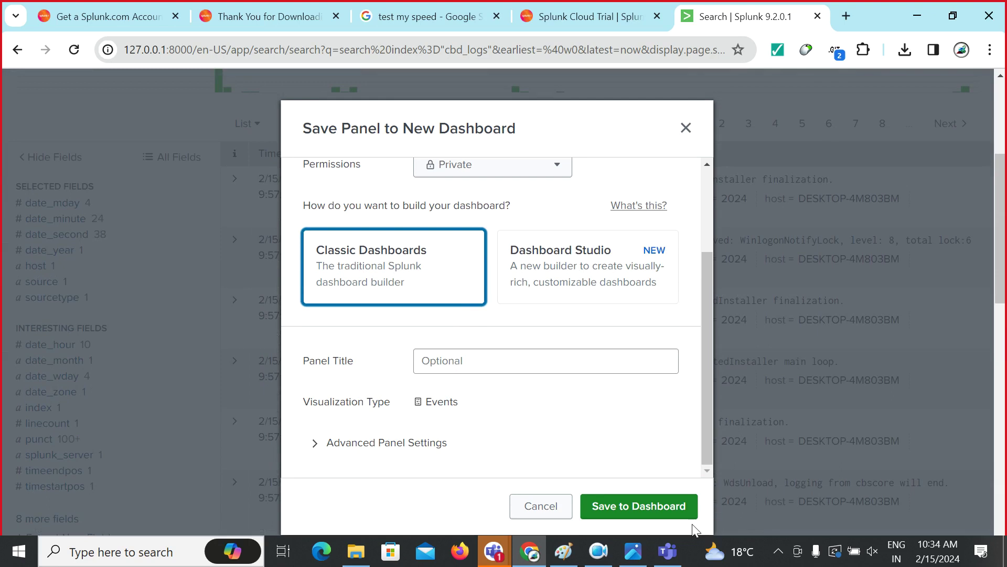
left_click(610, 507)
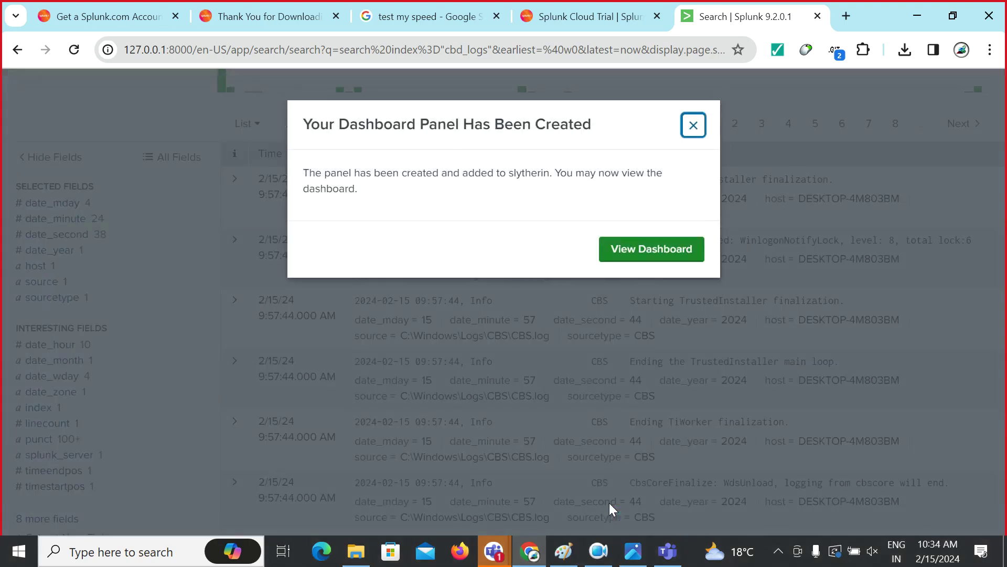
left_click(628, 254)
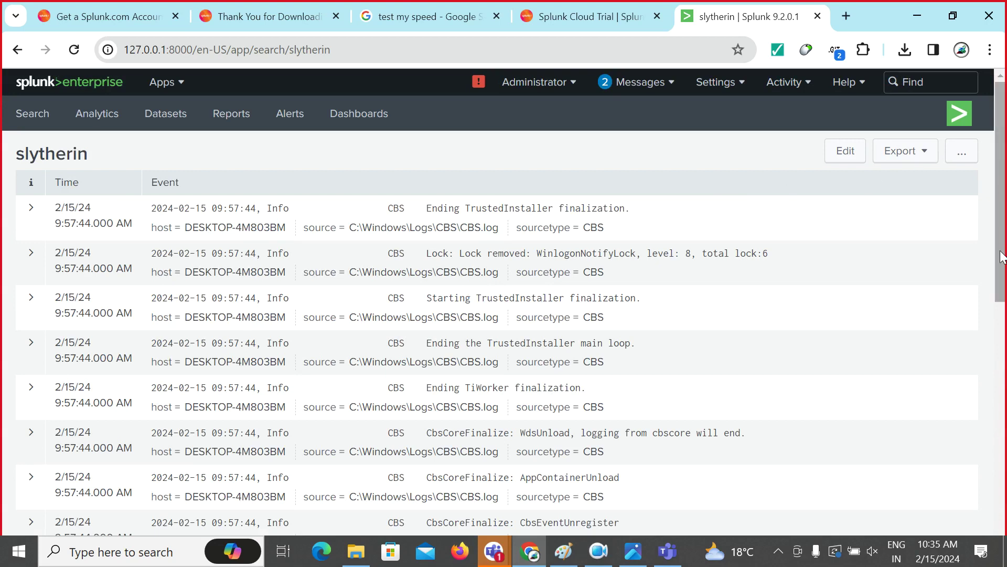
Step: Expand the first slytherin dashboard event to show its fields, including index cbd_logs and linecount 1
scroll(1002, 246, "down", 2)
scroll(504, 301, "up", 2)
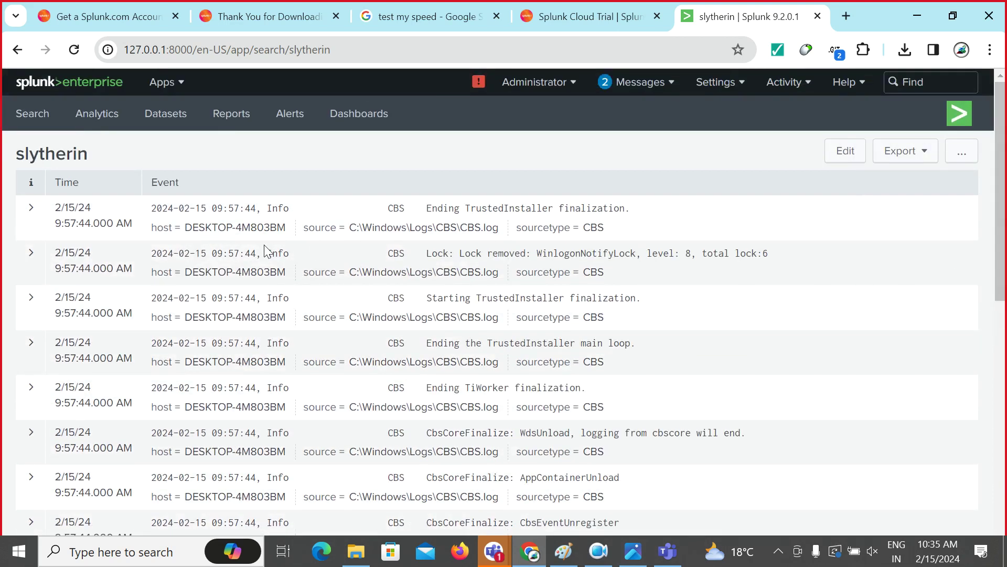
scroll(354, 346, "down", 1)
scroll(355, 346, "up", 1)
scroll(181, 380, "down", 8)
scroll(181, 380, "up", 8)
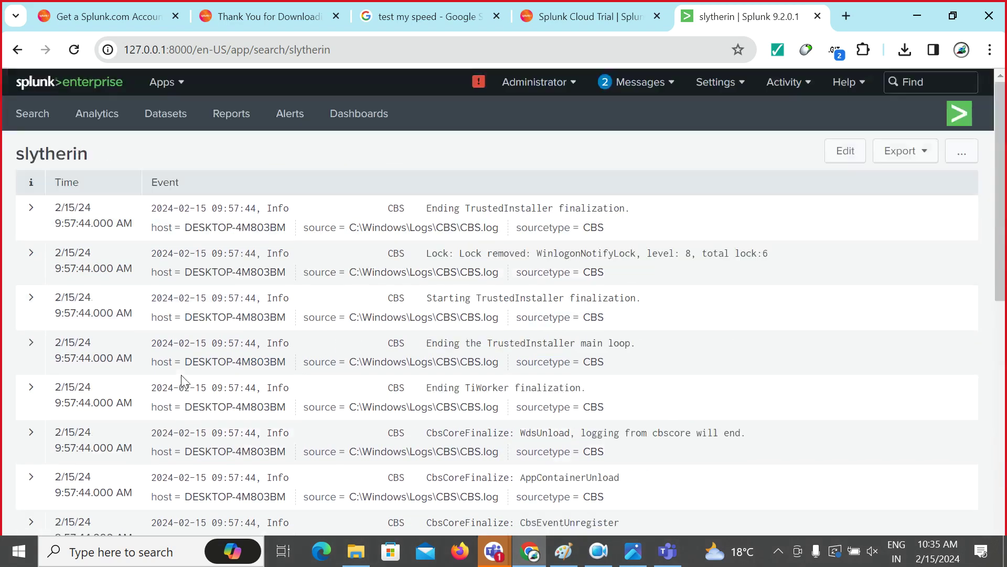
left_click(31, 210)
scroll(348, 327, "down", 3)
scroll(348, 327, "up", 3)
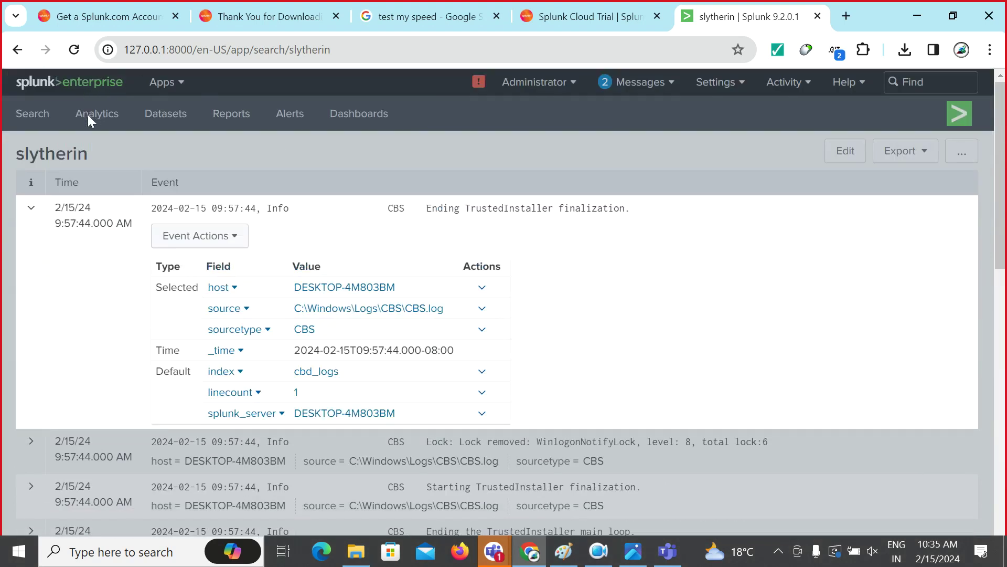
Step: Browse the 28 datasets in Search & Reporting, scrolling down the list and back up, then go to Reports
left_click(87, 115)
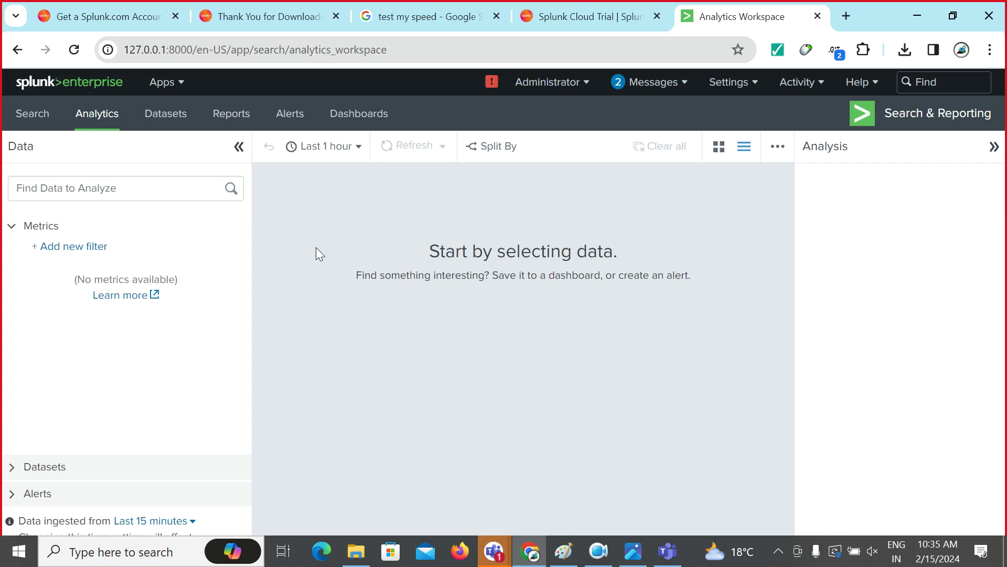
left_click(162, 119)
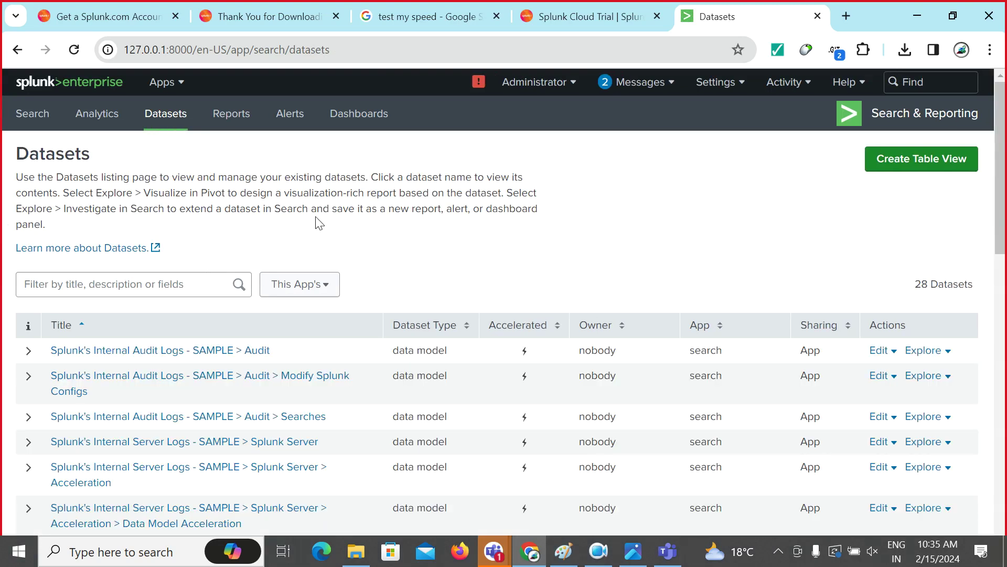
scroll(387, 231, "down", 1)
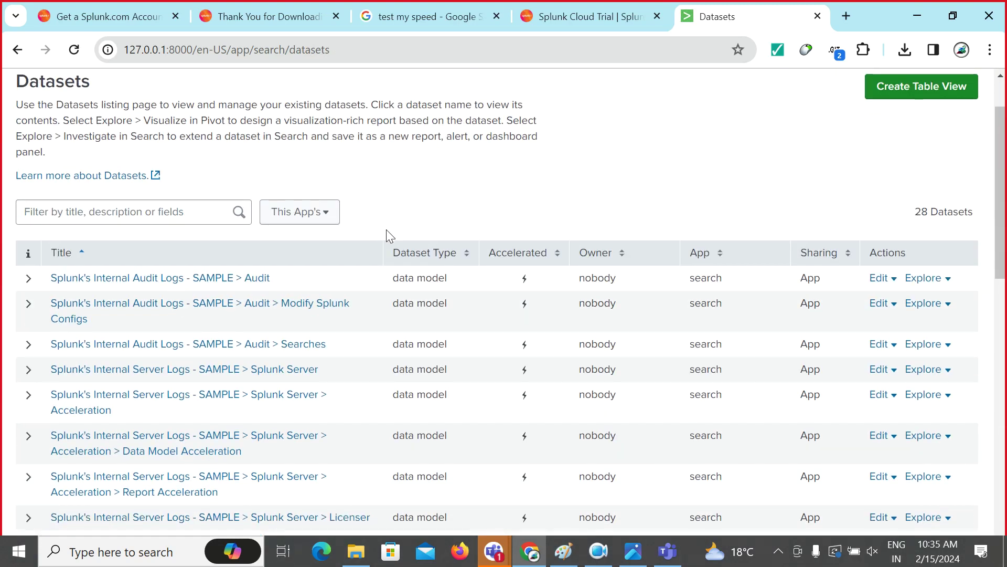
scroll(387, 231, "down", 1)
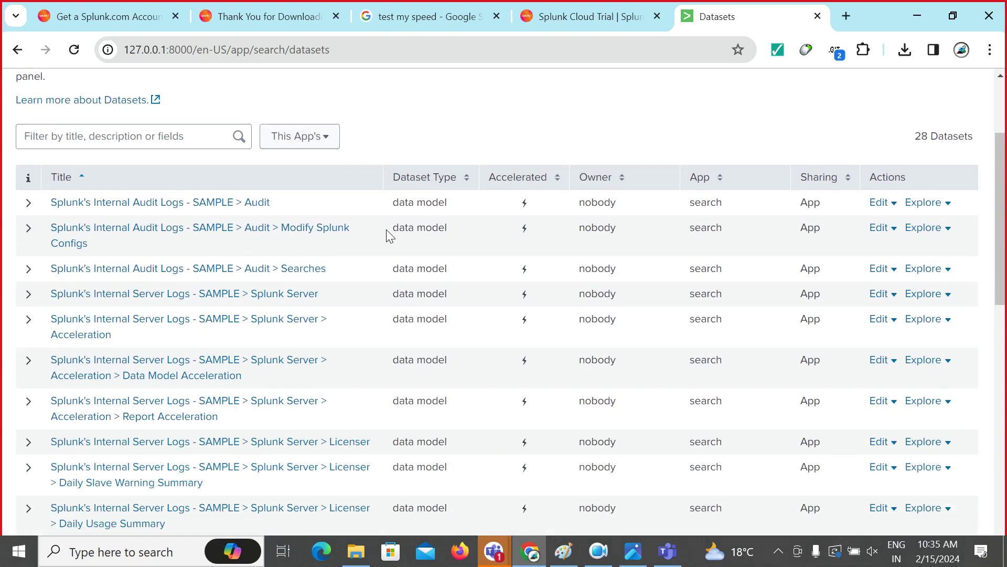
scroll(386, 229, "down", 2)
scroll(386, 229, "up", 5)
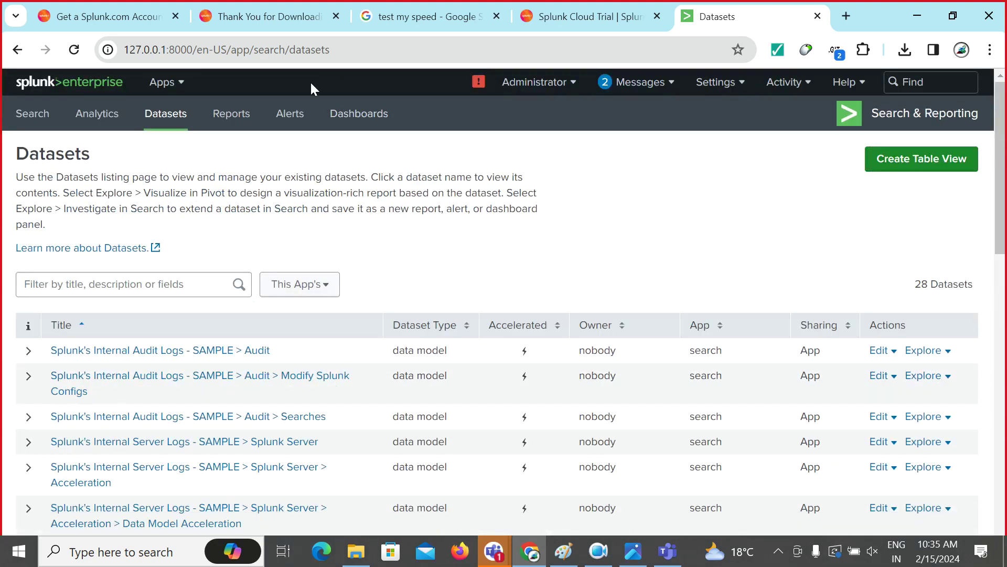
left_click(234, 116)
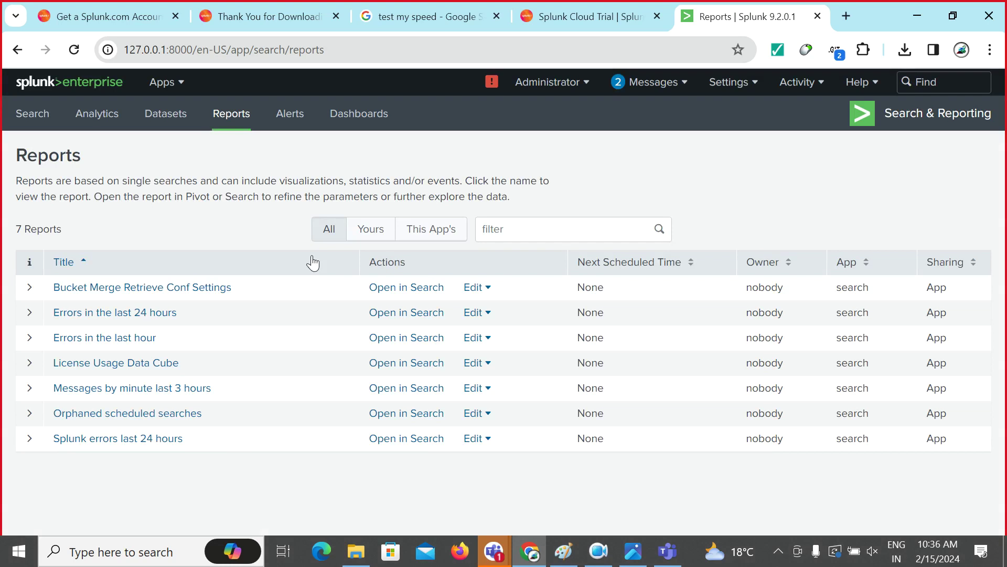
Step: Show only This App's 7 reports, try an 'index' filter and clear it, then go to Dashboards
left_click(443, 233)
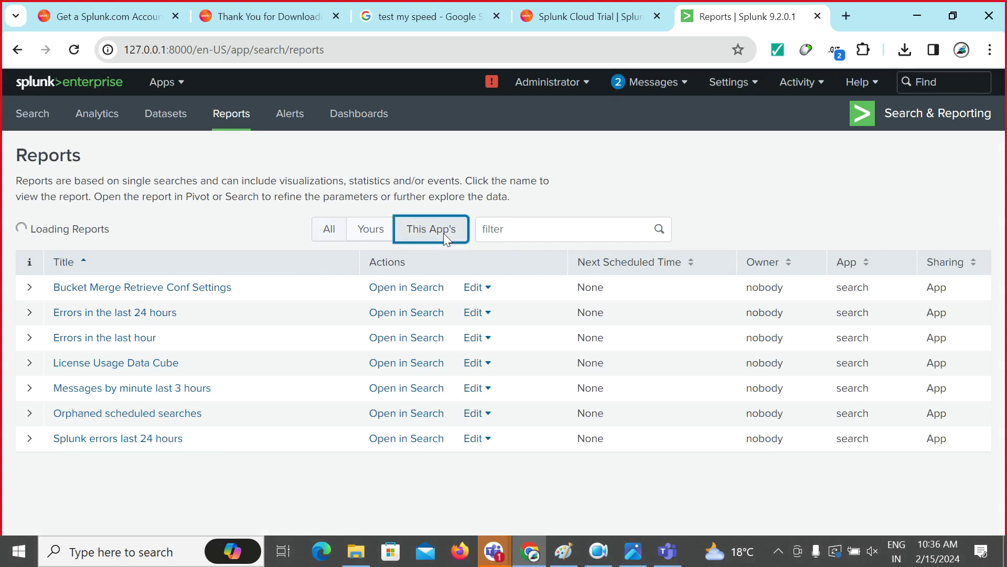
left_click(515, 232)
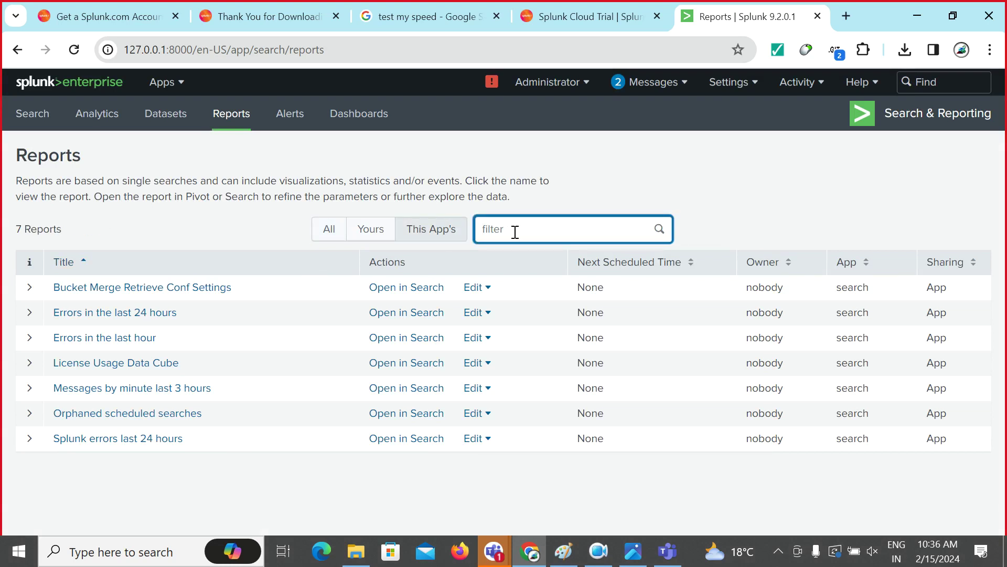
type("index=")
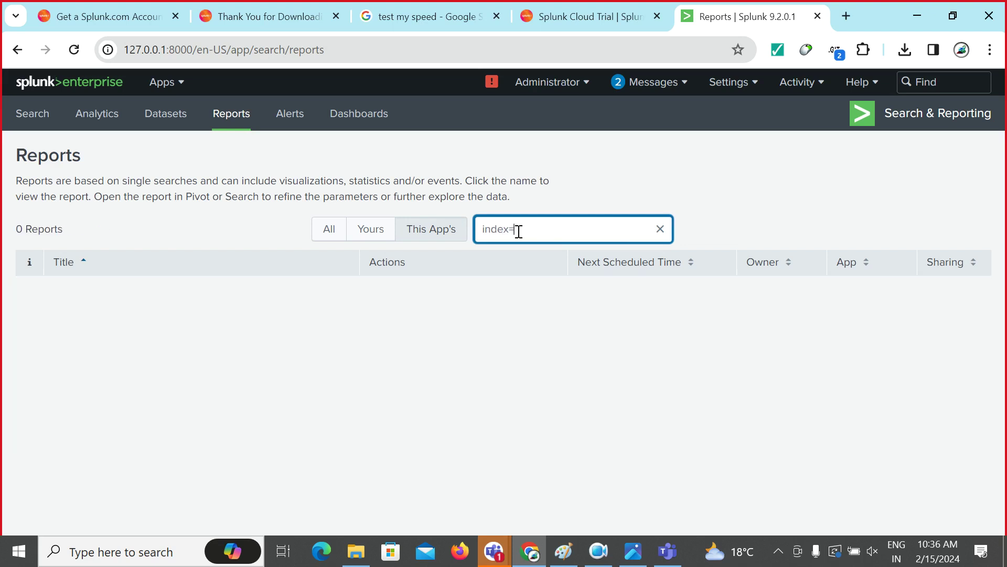
key("BackSpace")
key("BackSpace")
key("BackSpace")
key("BackSpace")
key("BackSpace")
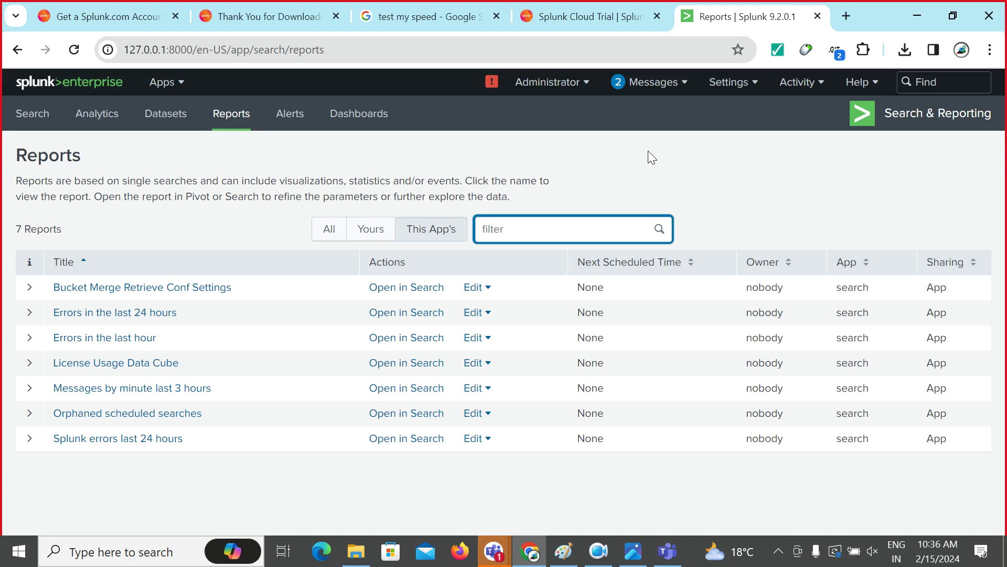
left_click(334, 126)
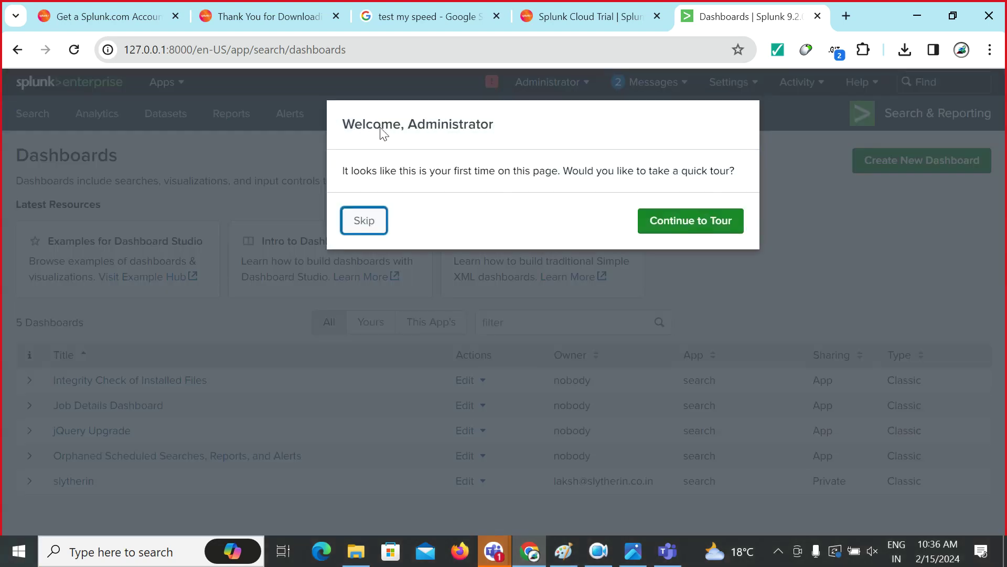
Step: Skip the quick-tour offer and open the slytherin dashboard
left_click(362, 220)
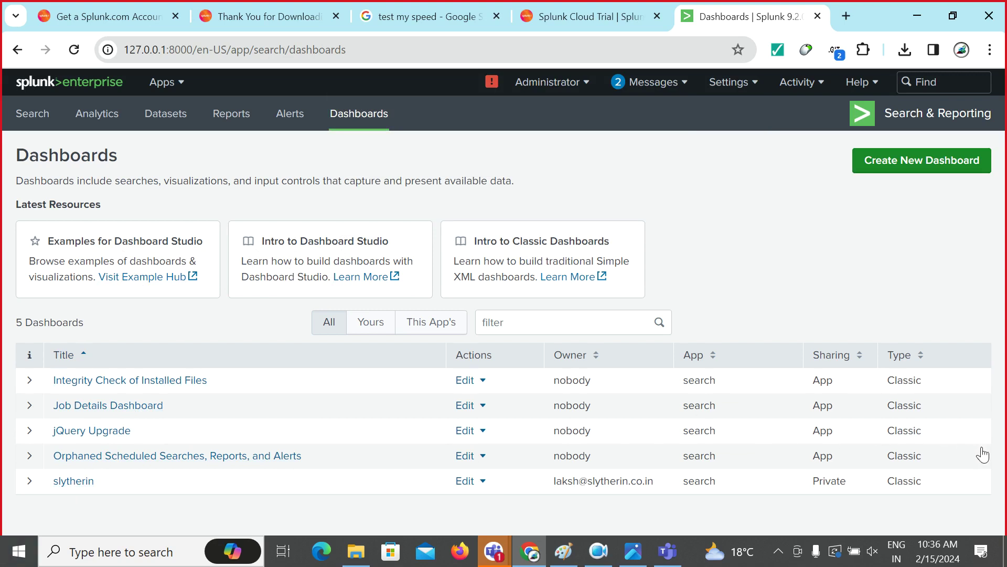
left_click(73, 481)
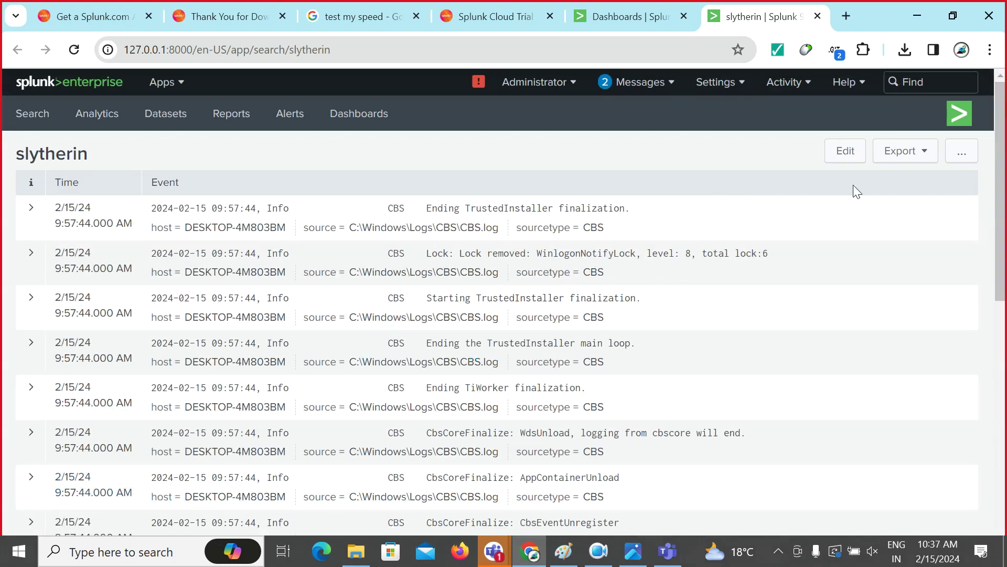
Step: Check the slytherin dashboard's Export and other action menus, then return to the Dashboards list
left_click(918, 149)
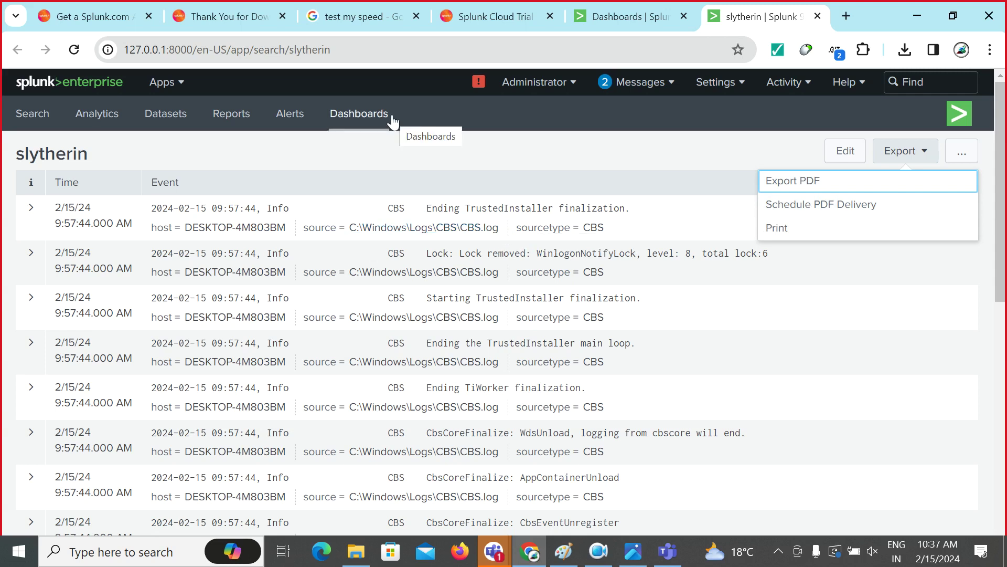
left_click(960, 154)
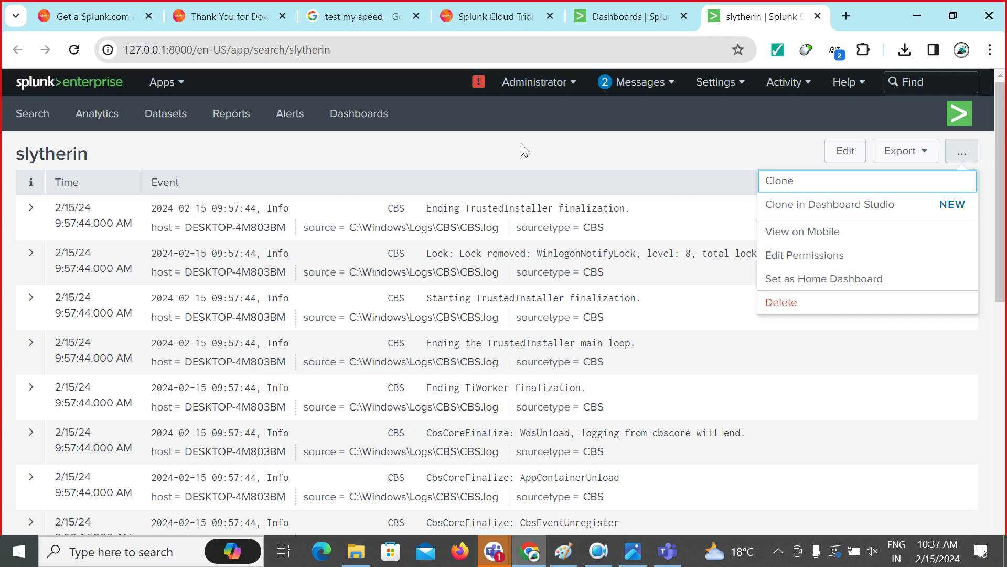
left_click(382, 152)
left_click(346, 119)
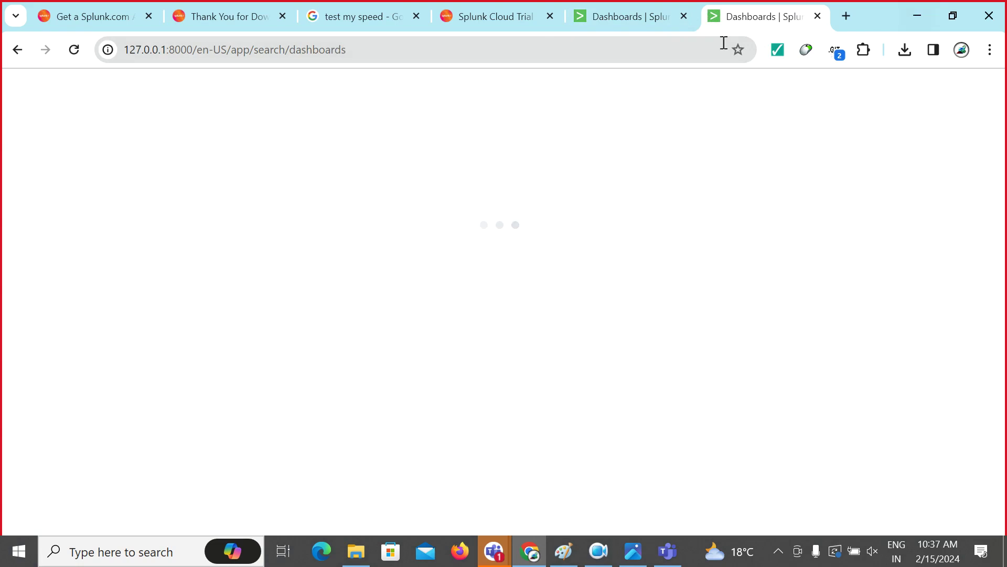
left_click(604, 20)
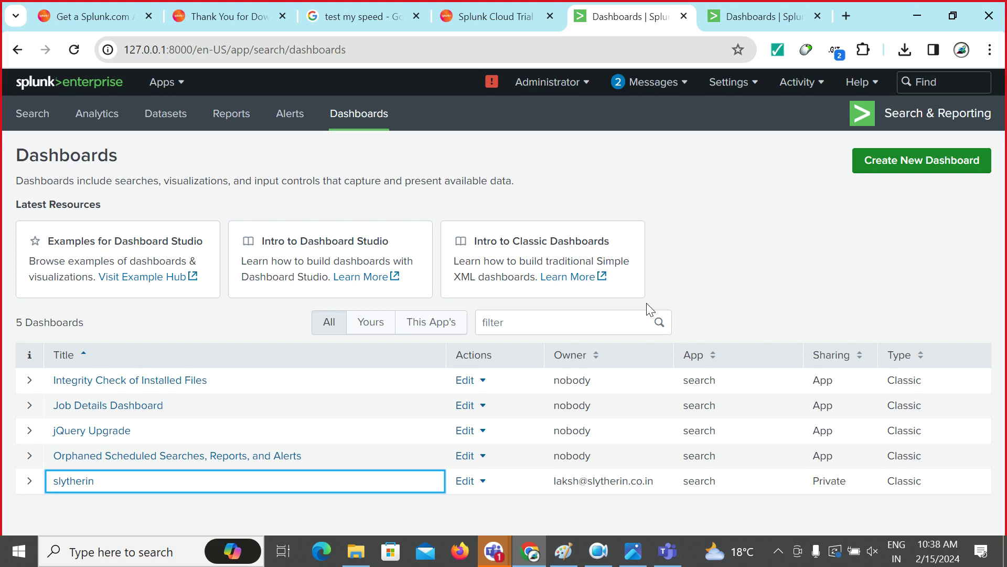
Step: Start a new Analytics data filter, view the index filter options, then bring Teams forward
left_click(97, 113)
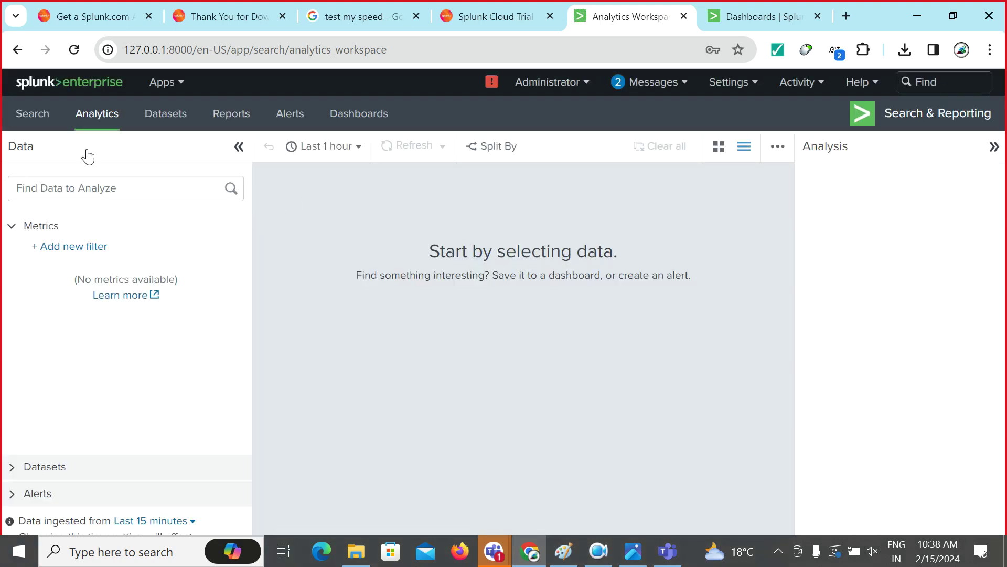
left_click(50, 248)
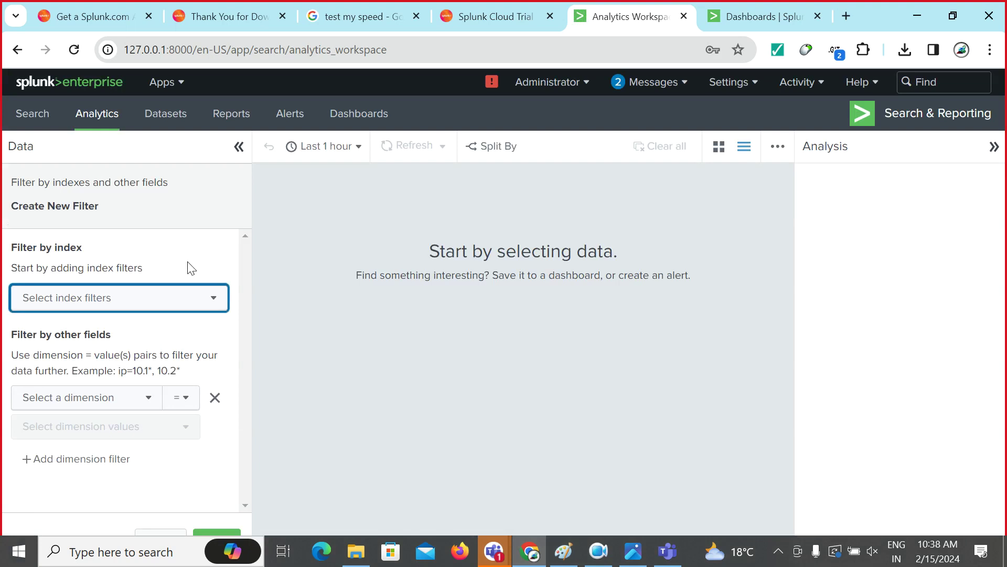
left_click(130, 304)
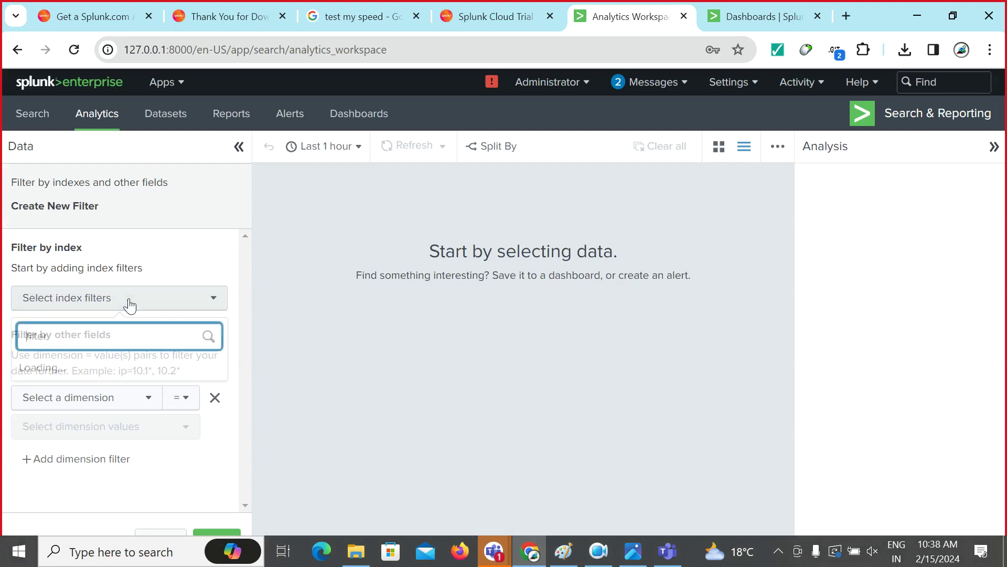
left_click(79, 298)
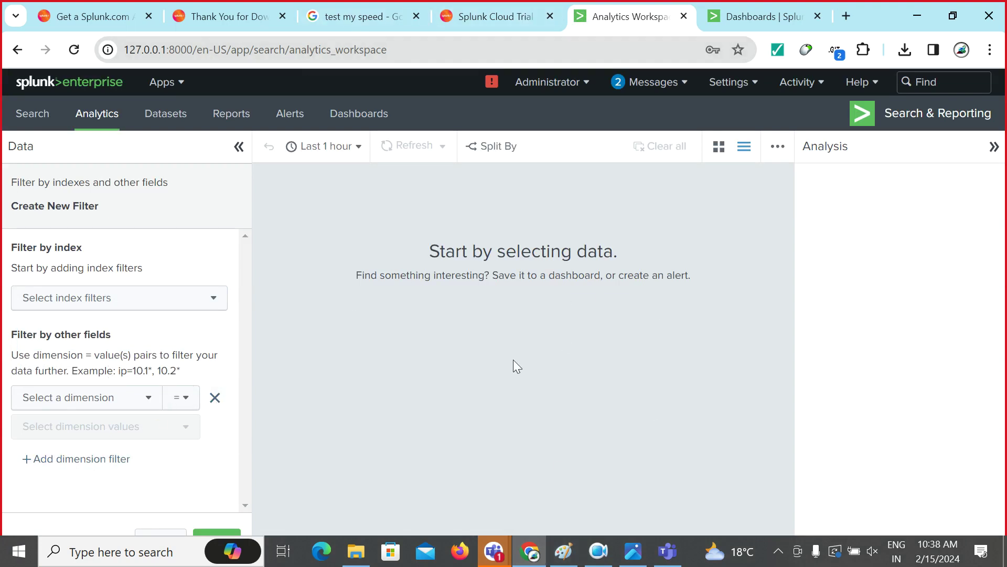
left_click(668, 551)
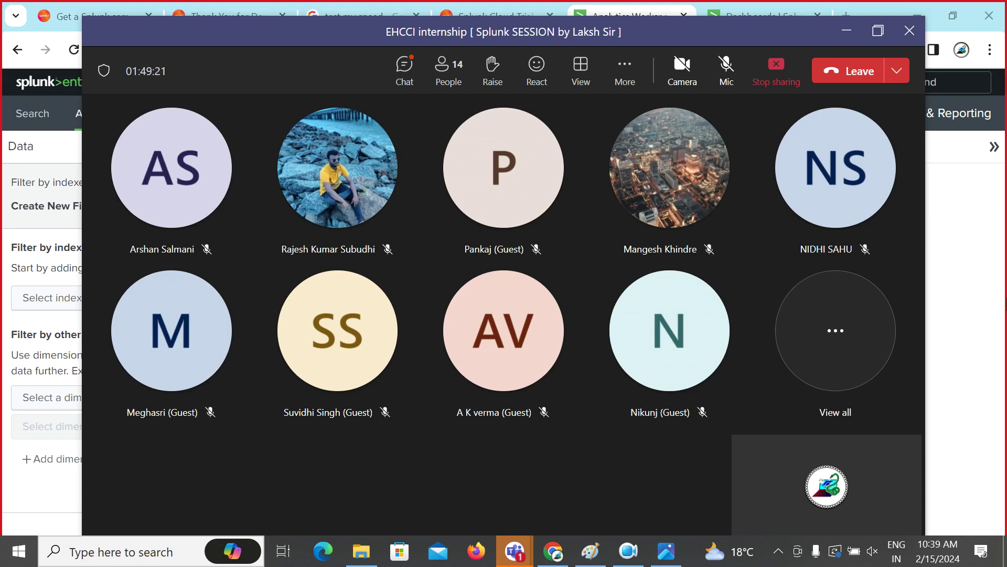
left_click(404, 65)
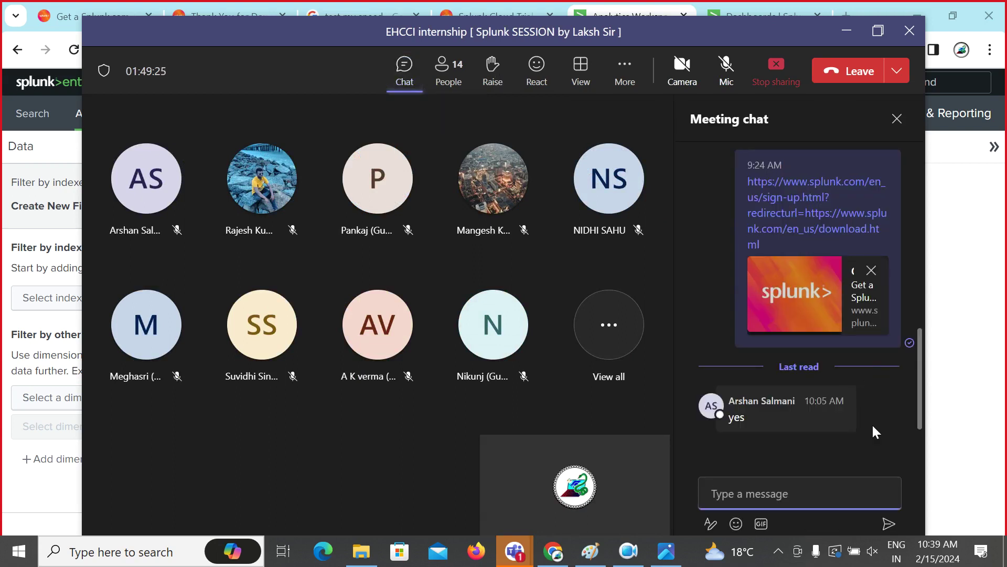
left_click(893, 121)
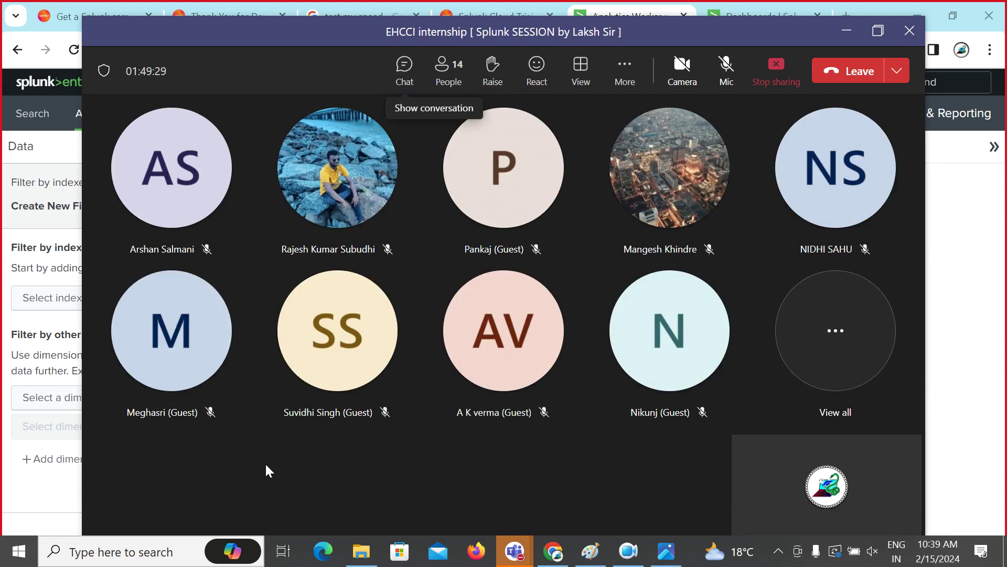